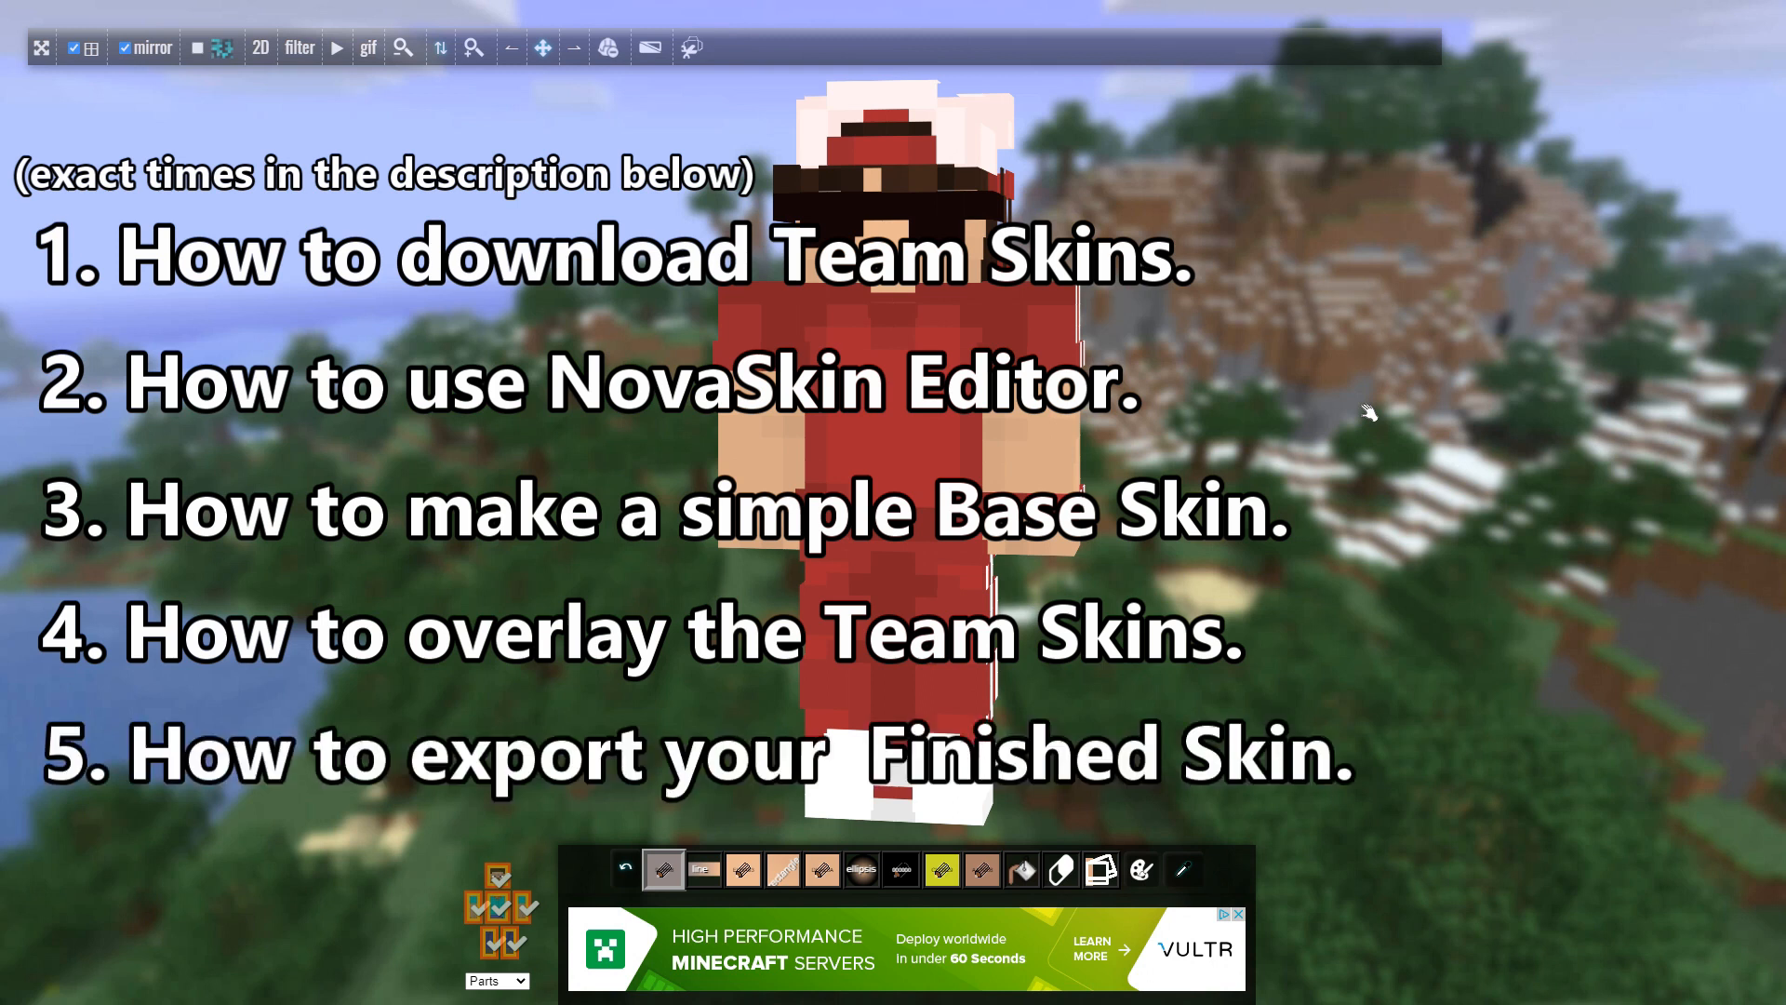
Step: Nudge the finished red-outfit skin model sideways in the preview
right_click_drag(1349, 393, 1397, 389)
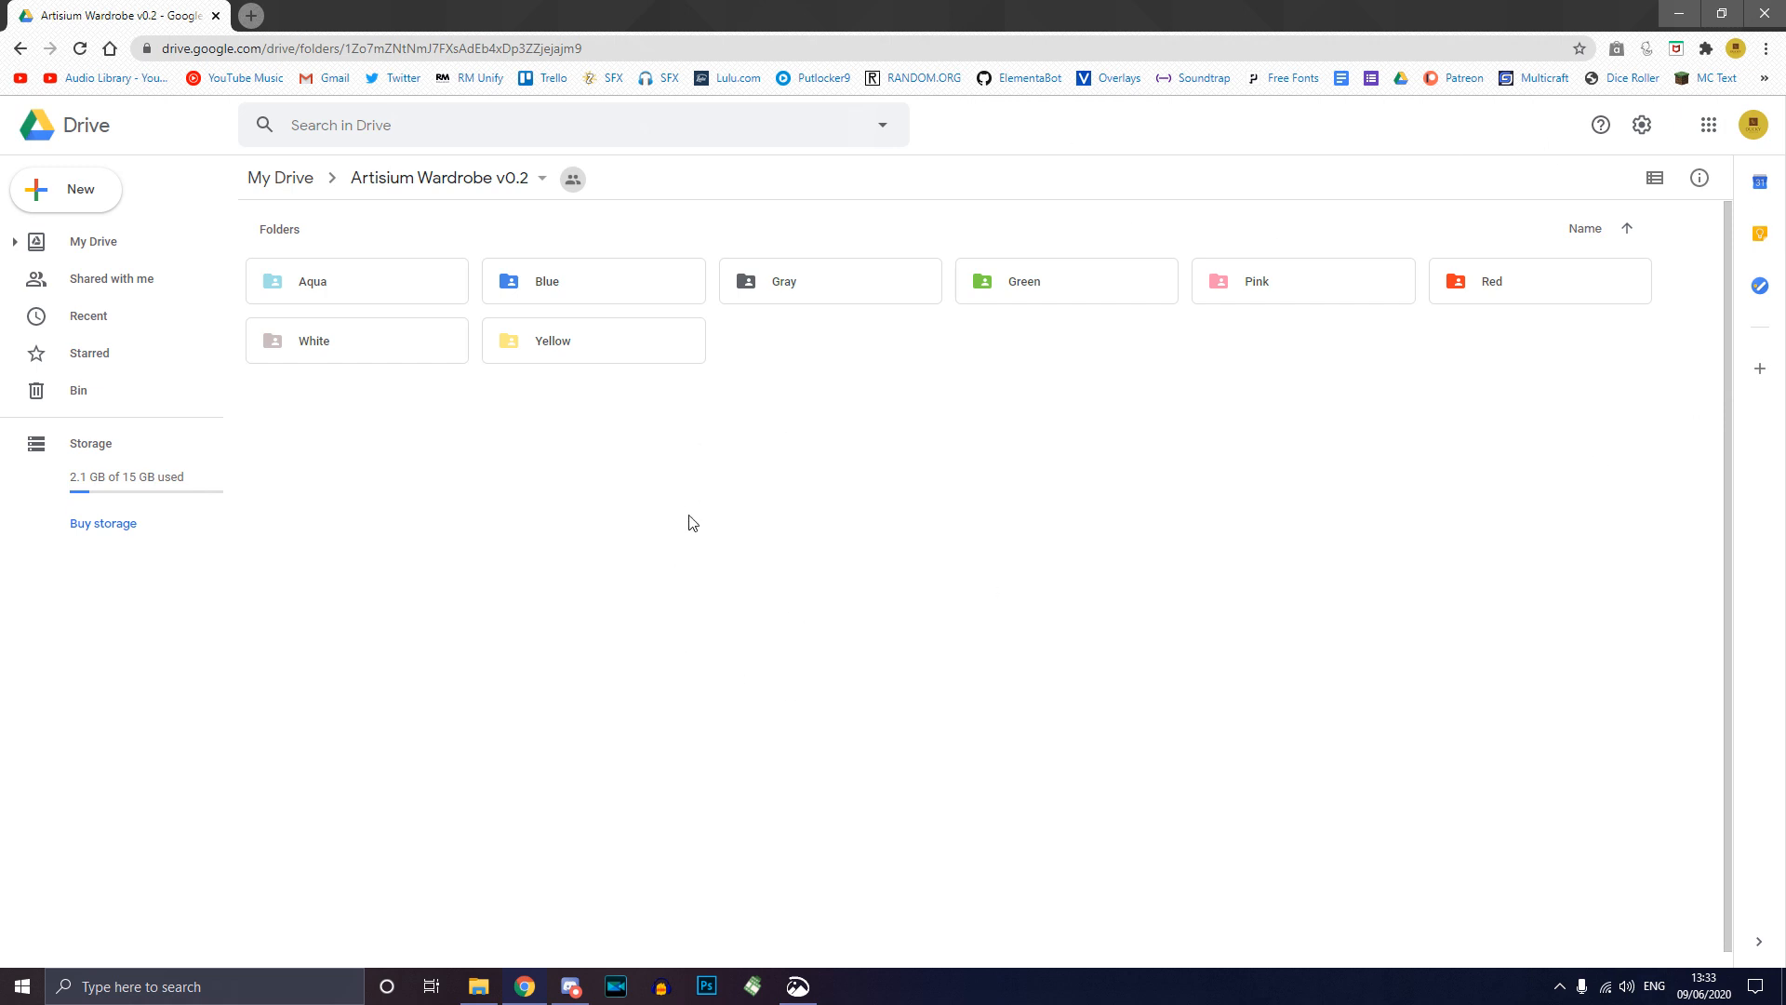
Step: Open Red, then its Clothes subfolder, inside Artisium Wardrobe v0.2
double_click(1595, 293)
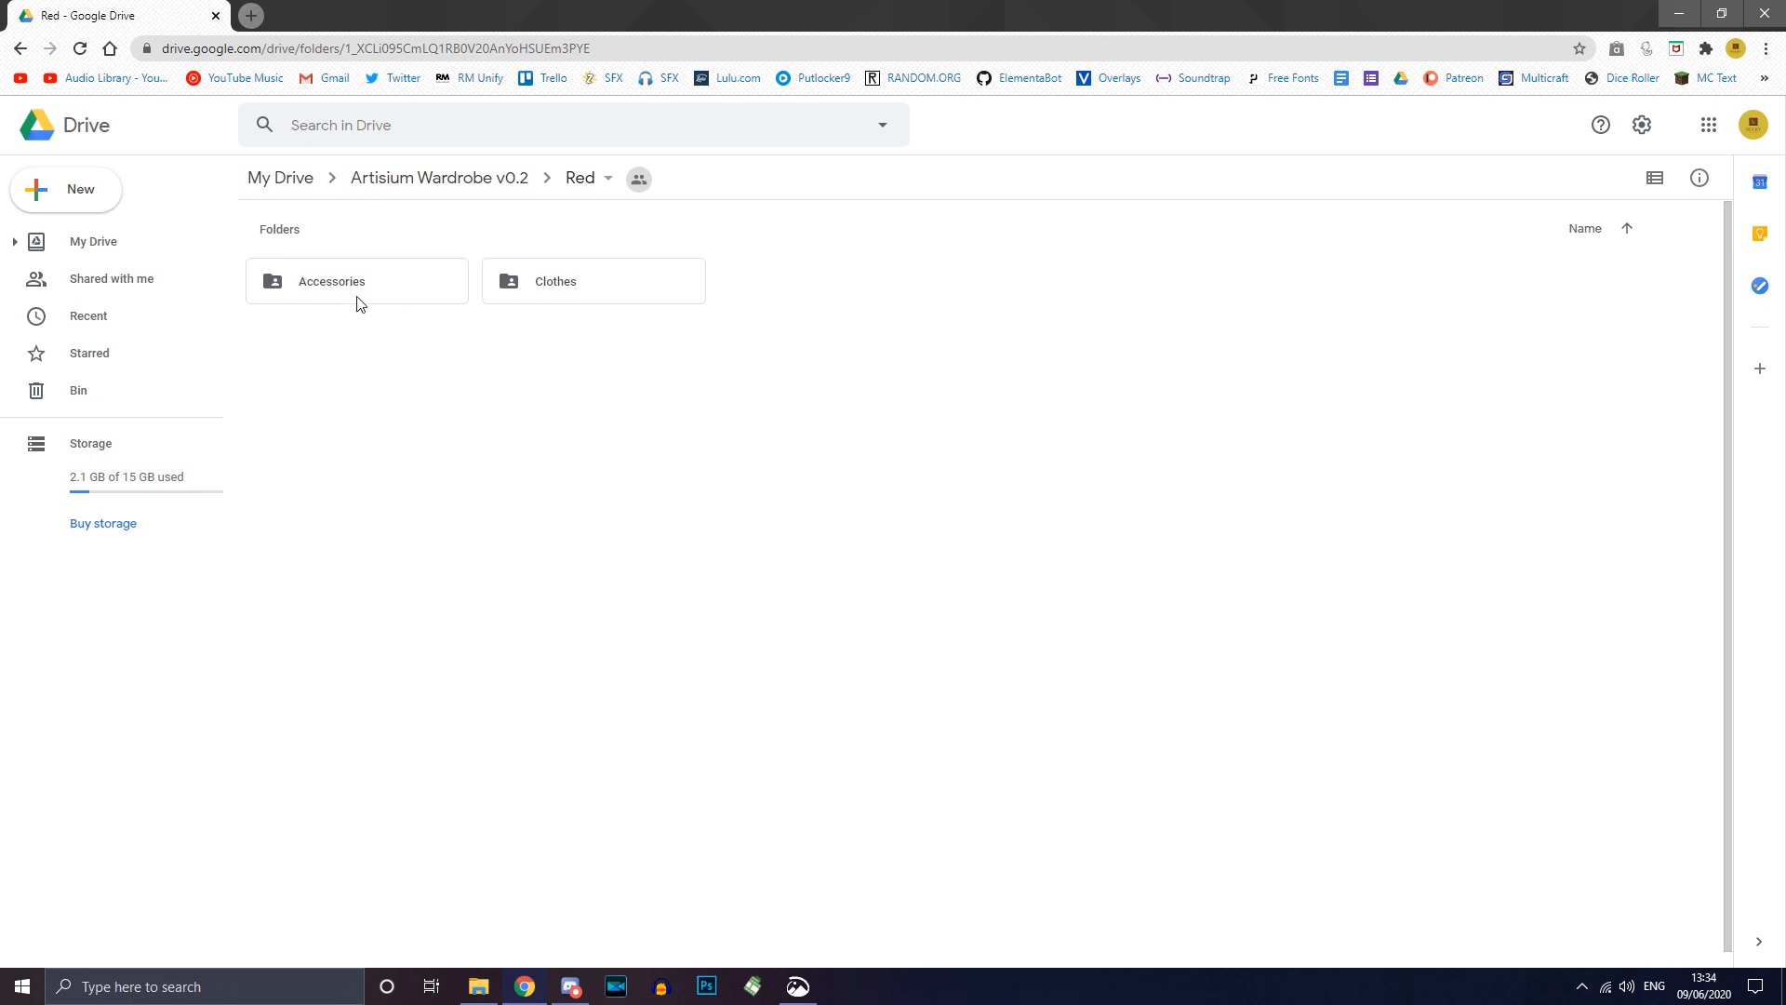
double_click(584, 295)
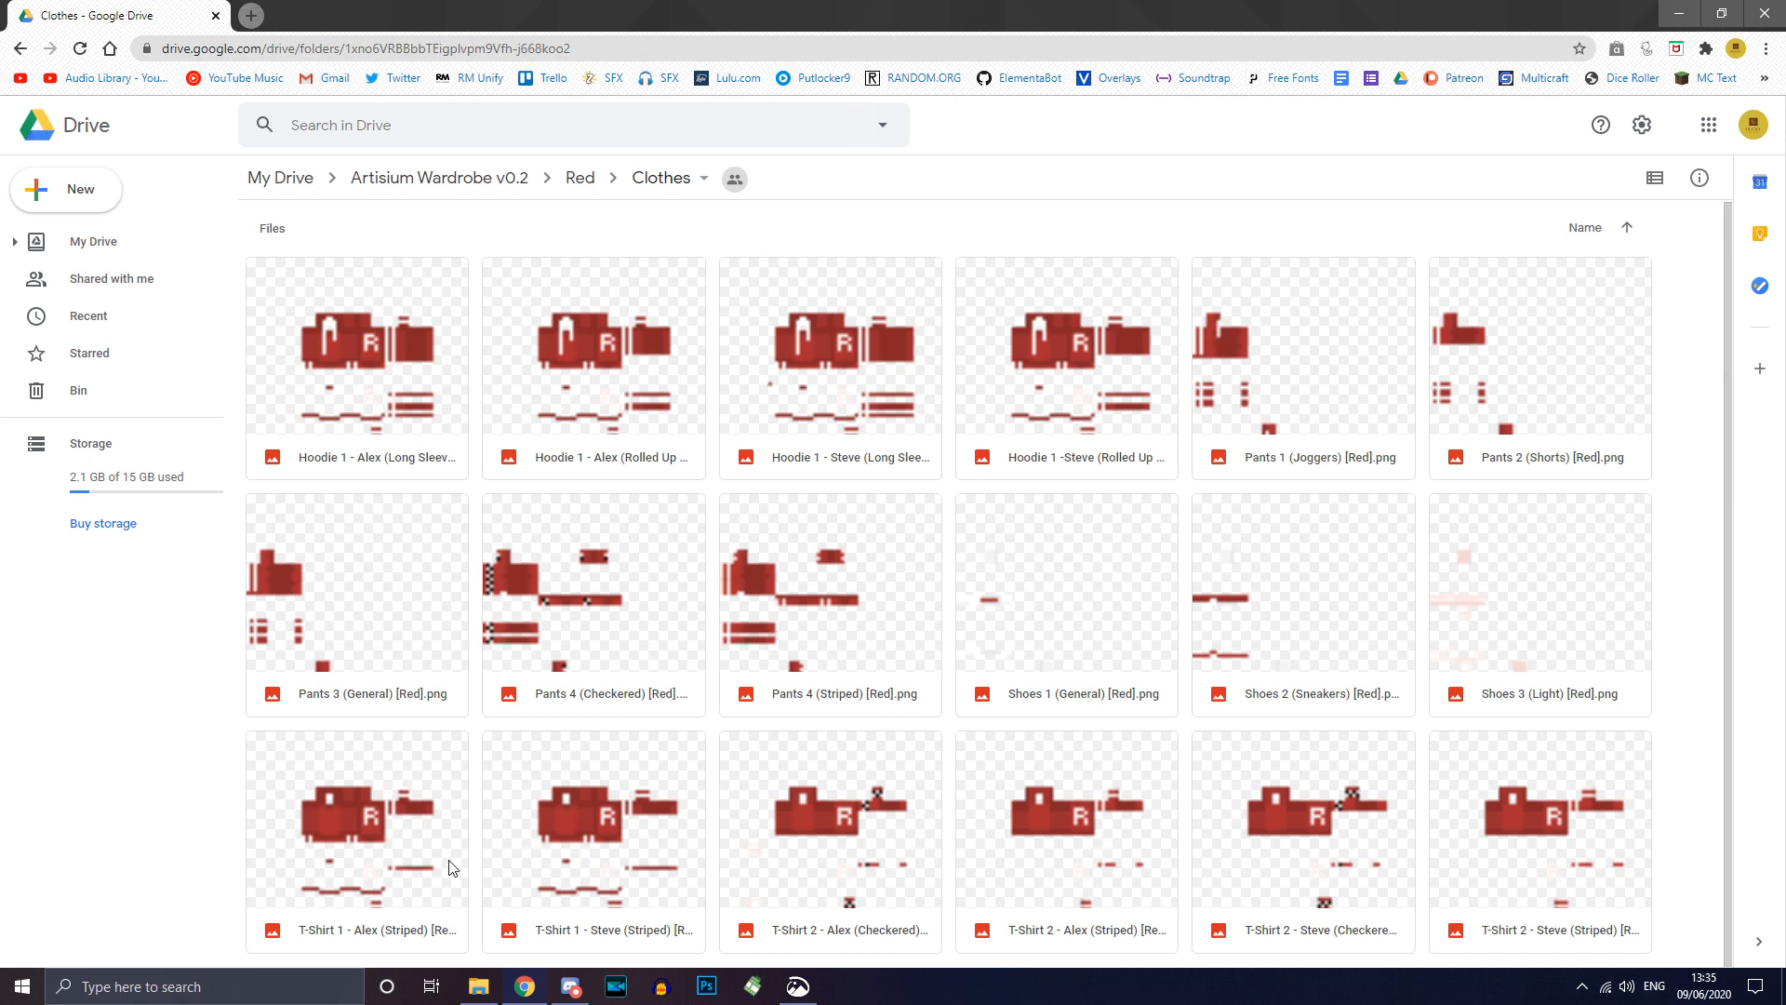
Step: Download the T-Shirt 1 - Steve (Striped) and Pants 3 (General) PNGs
left_click(629, 874)
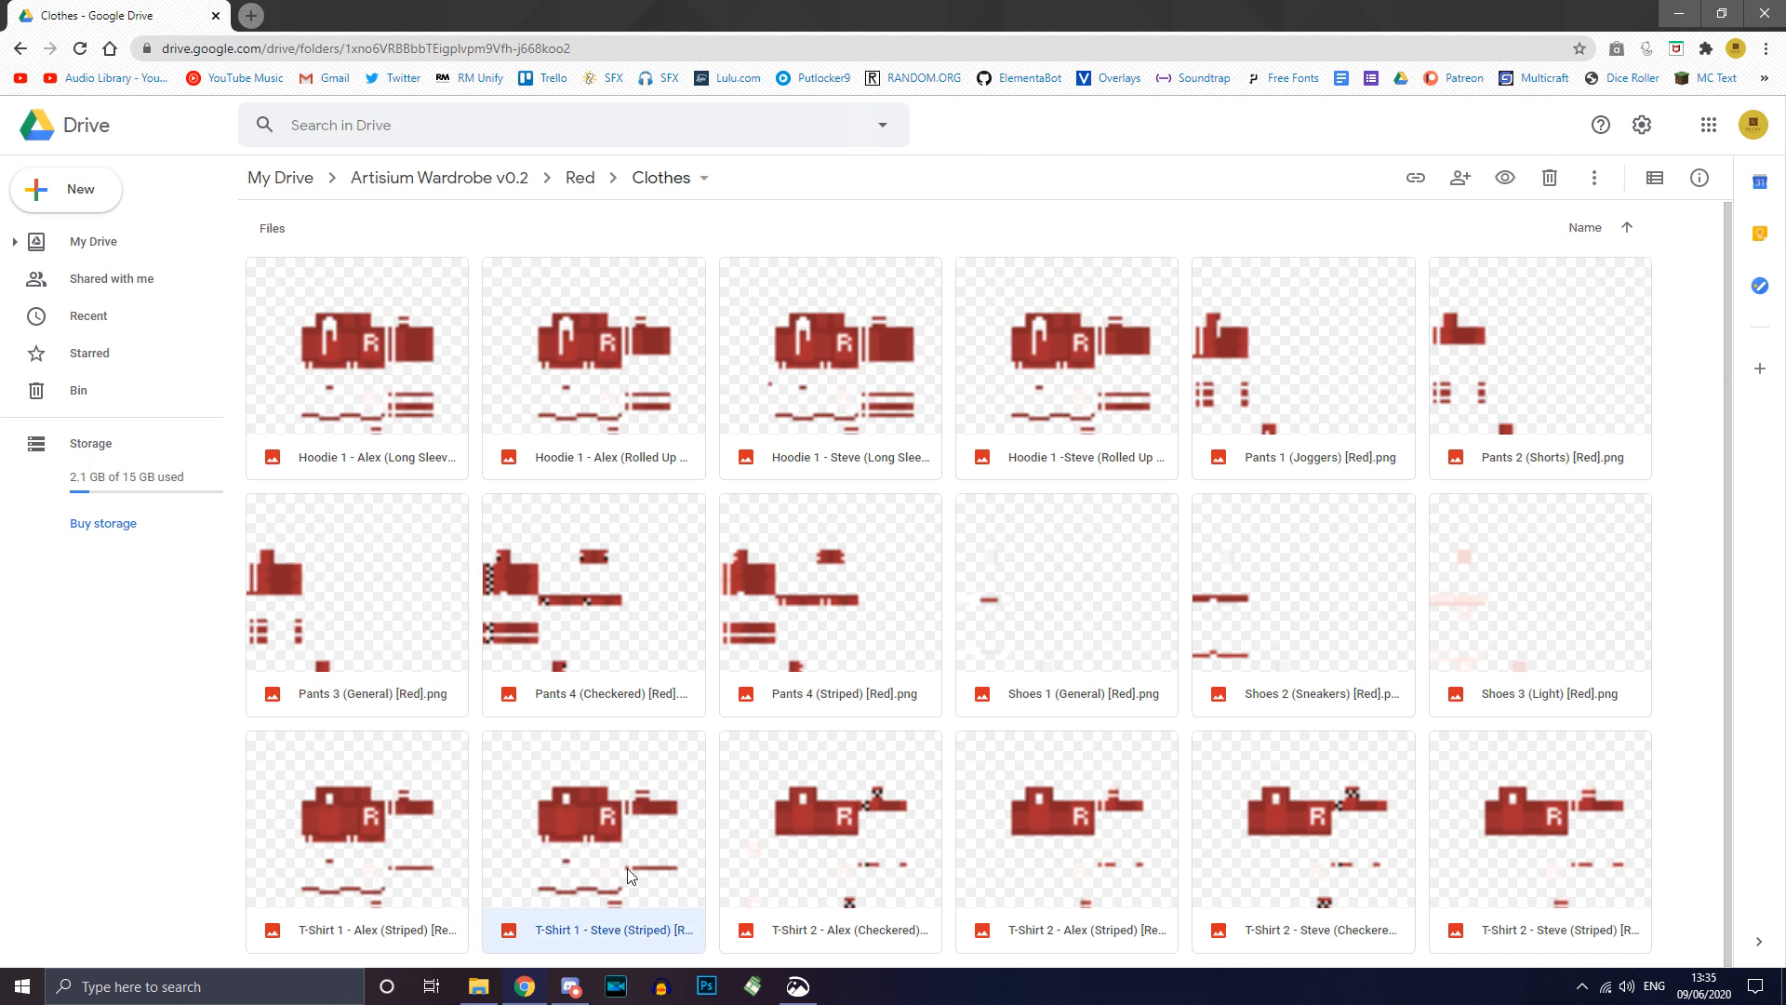
right_click(599, 808)
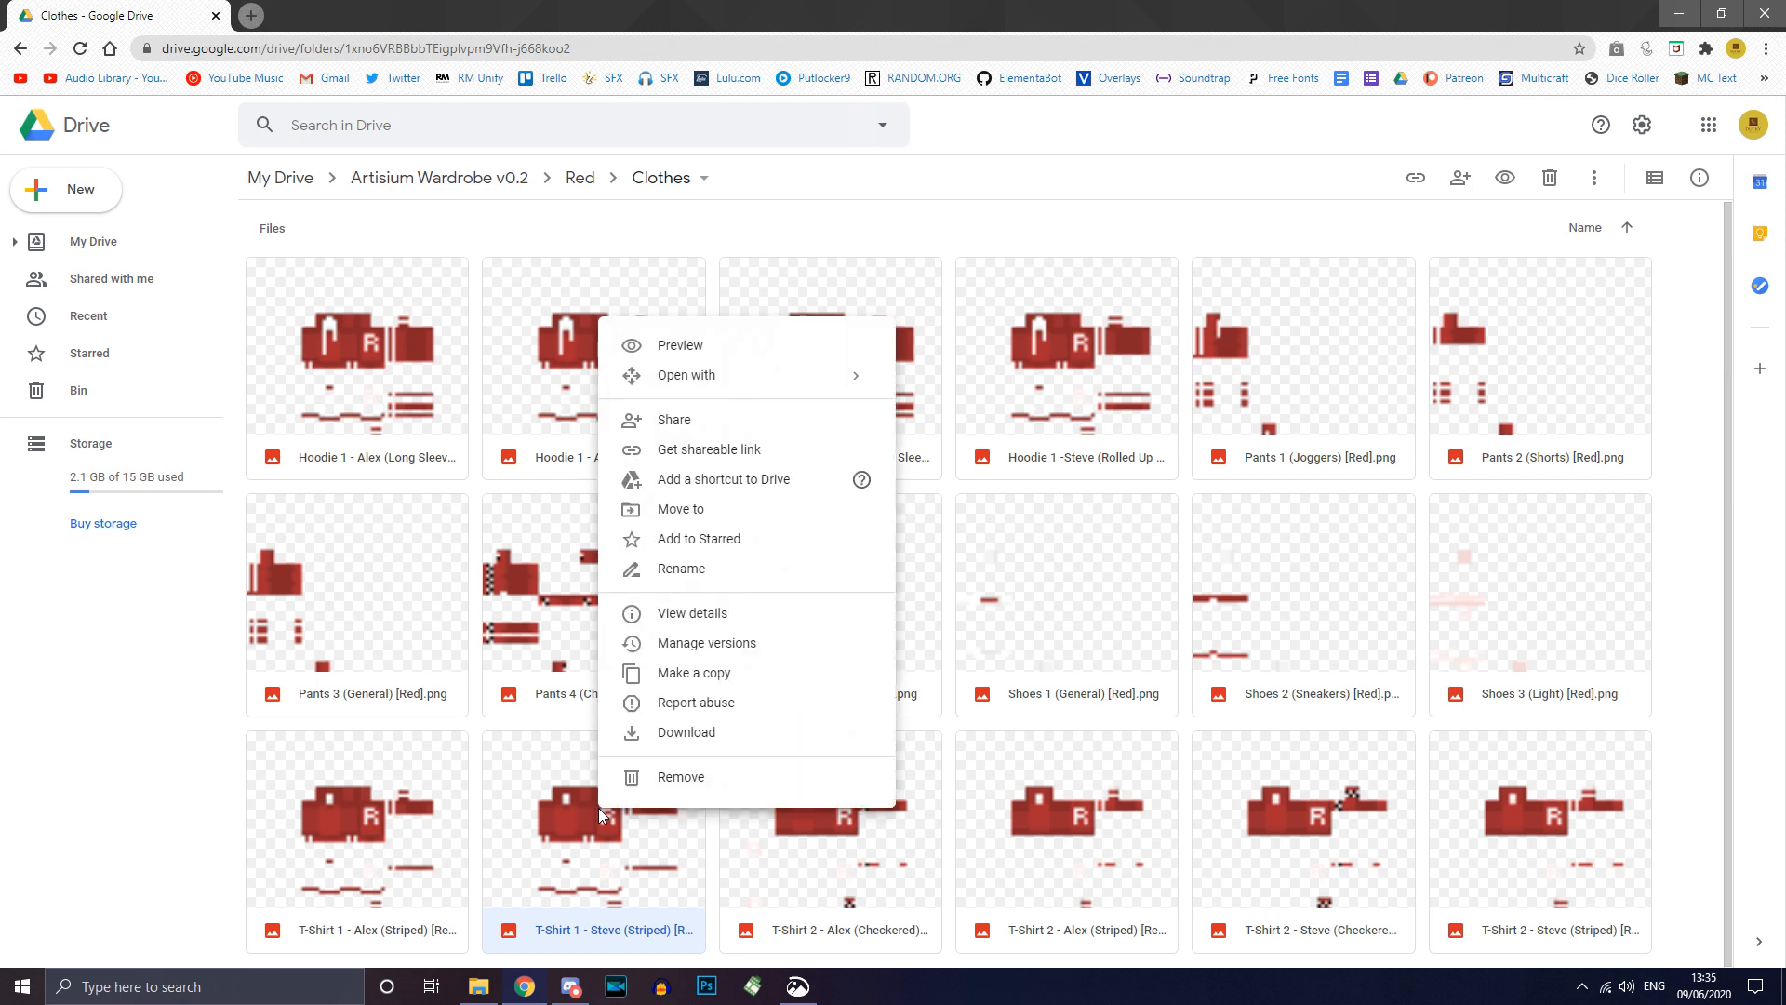
left_click(677, 735)
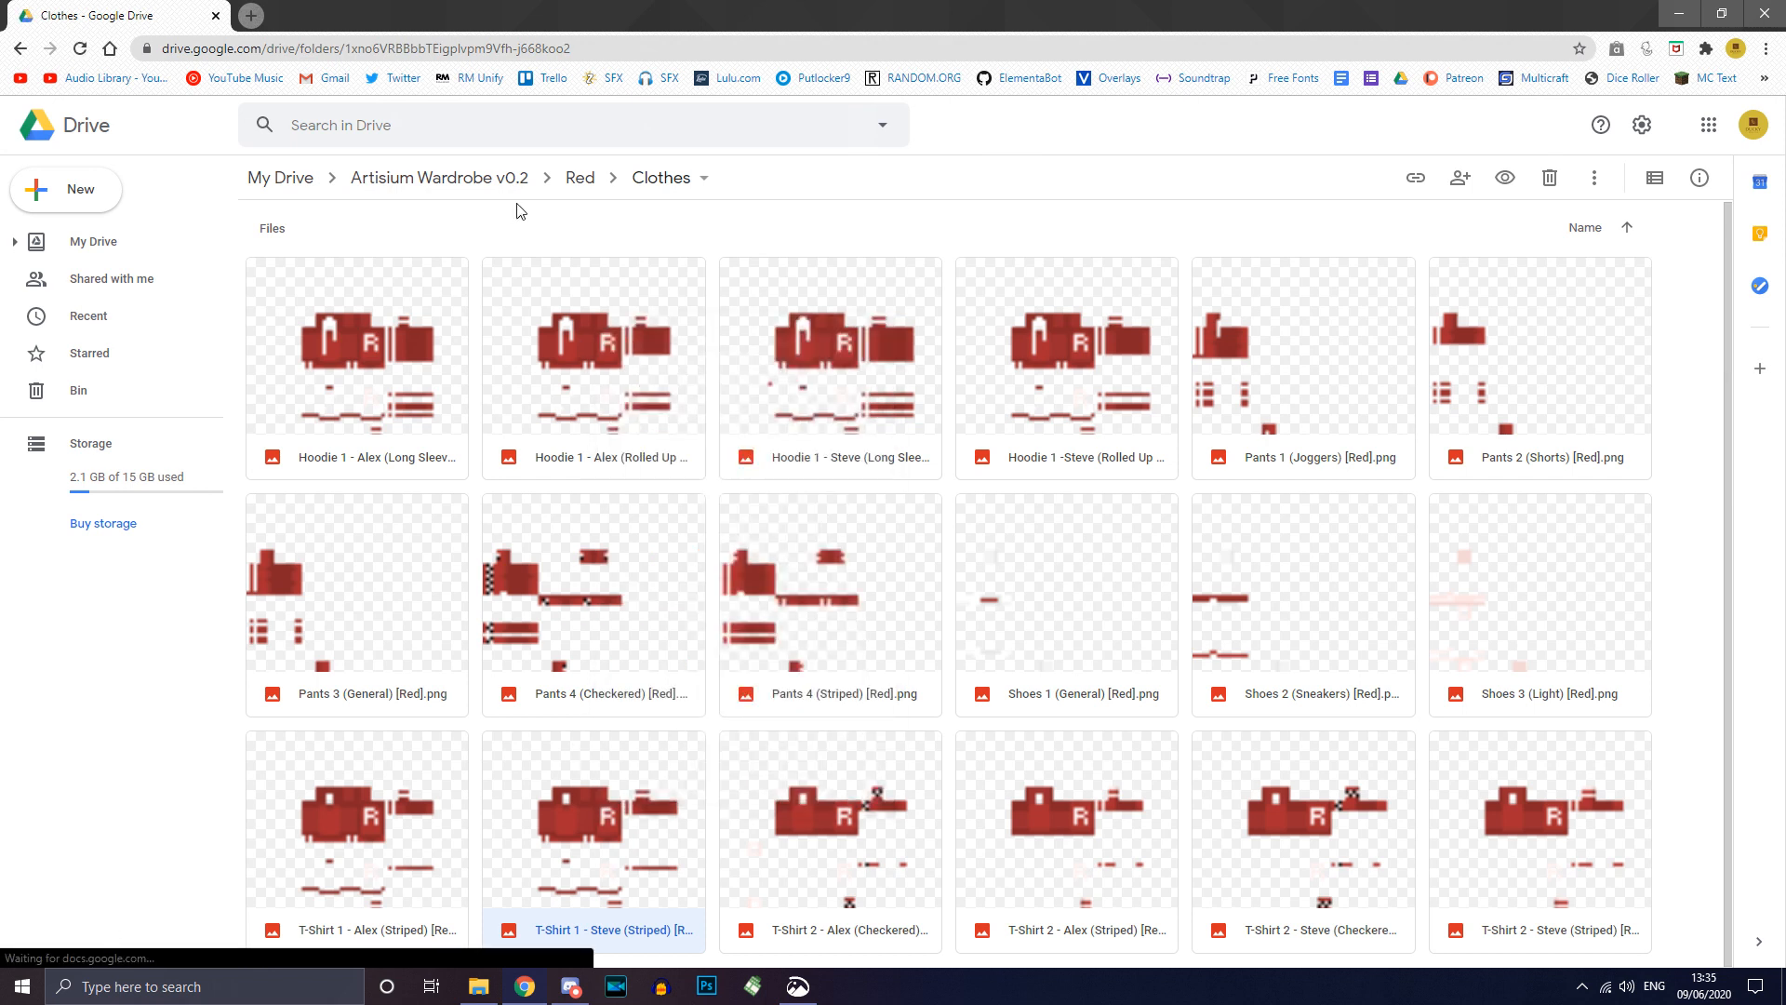
left_click(363, 596)
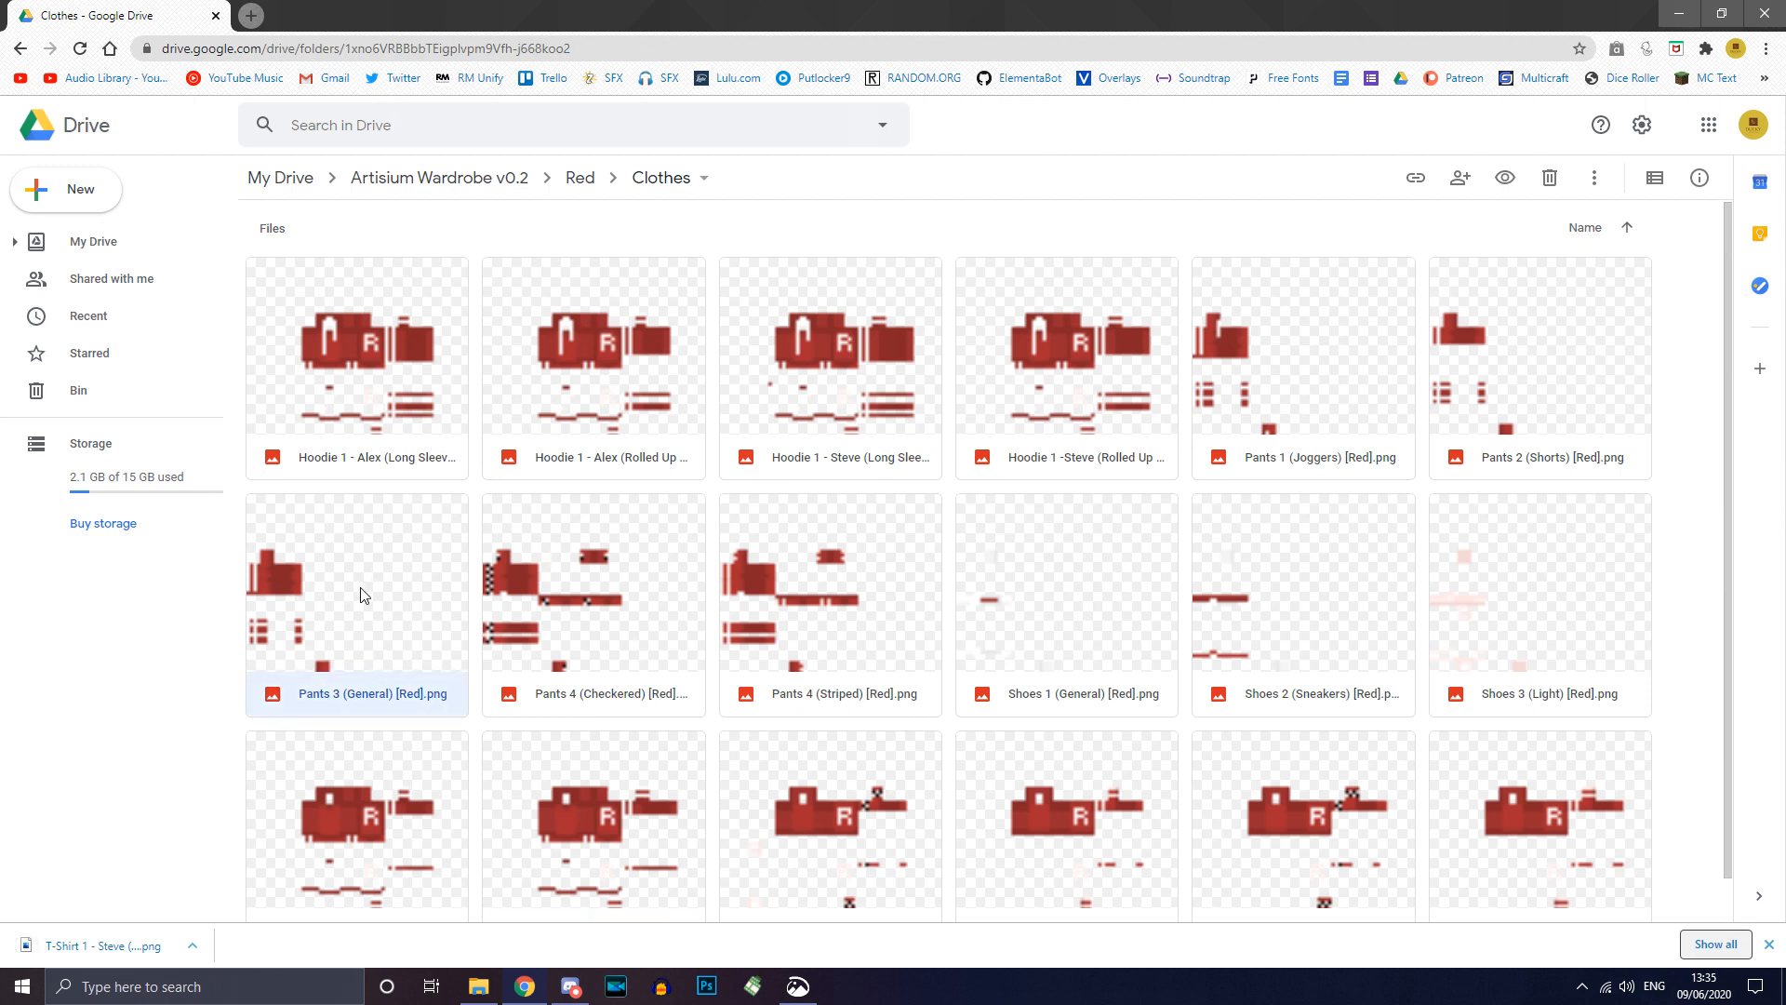
right_click(363, 596)
left_click(450, 841)
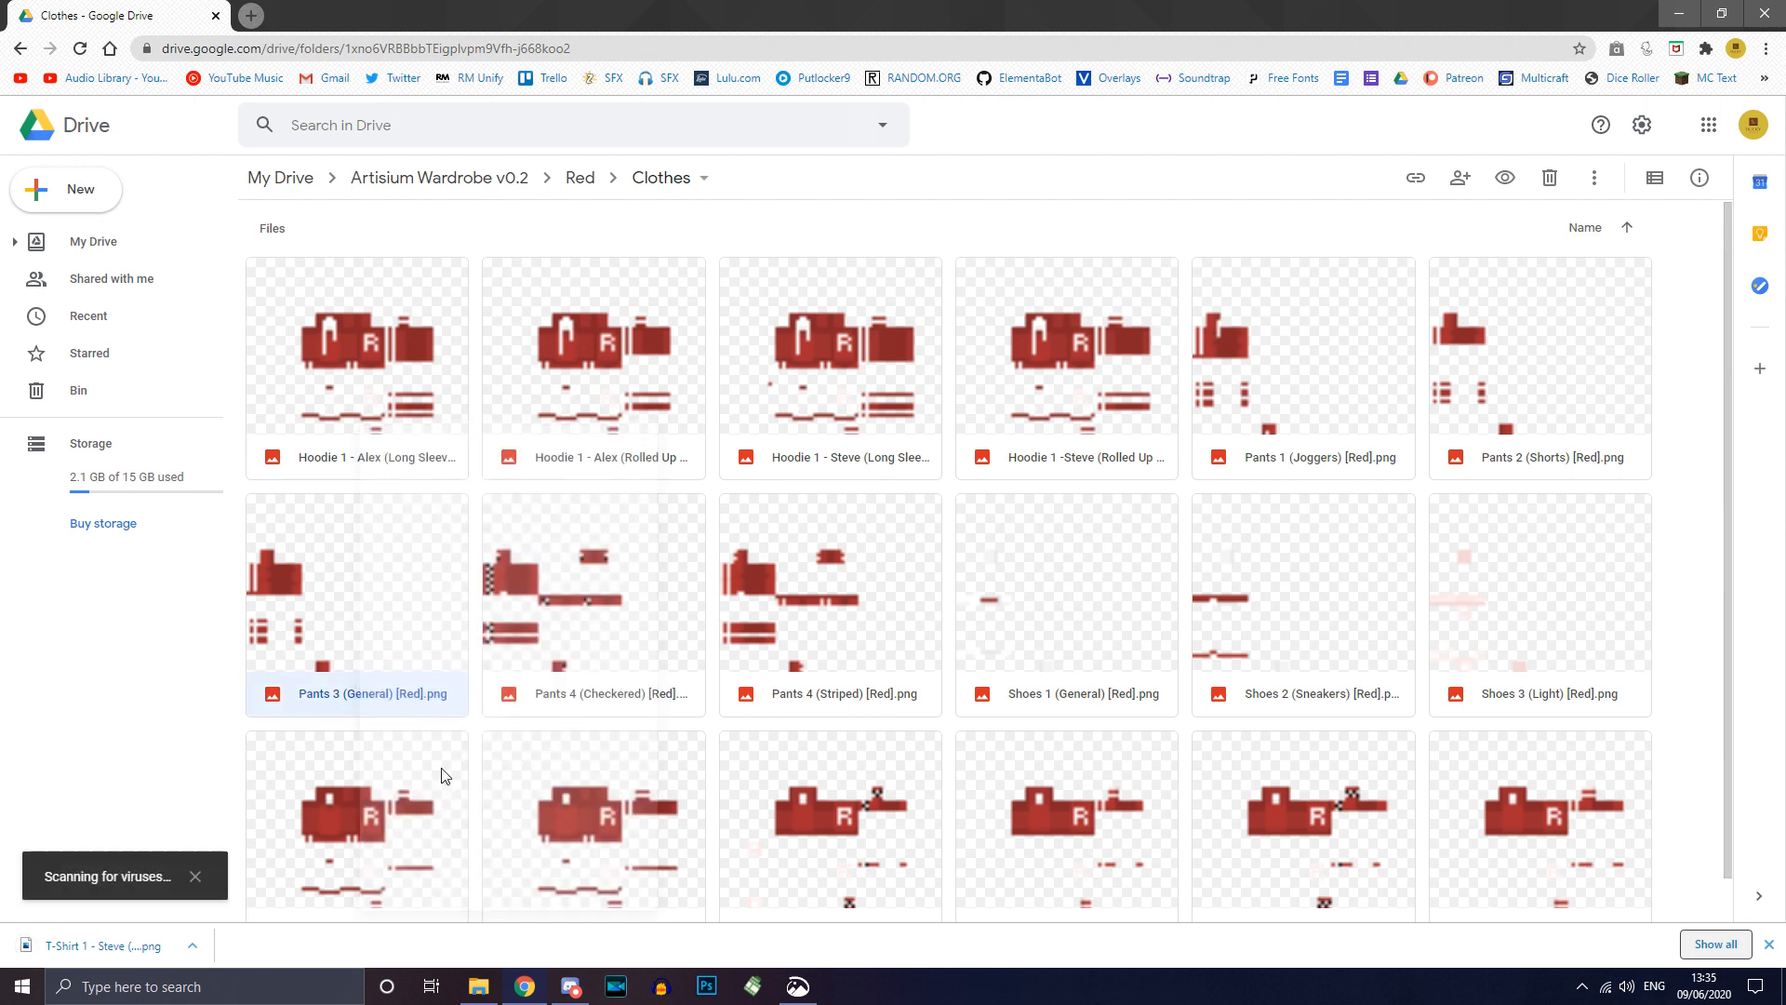
Step: Download Shoes 1 (General), then move to the Red › Accessories folder
left_click(1064, 588)
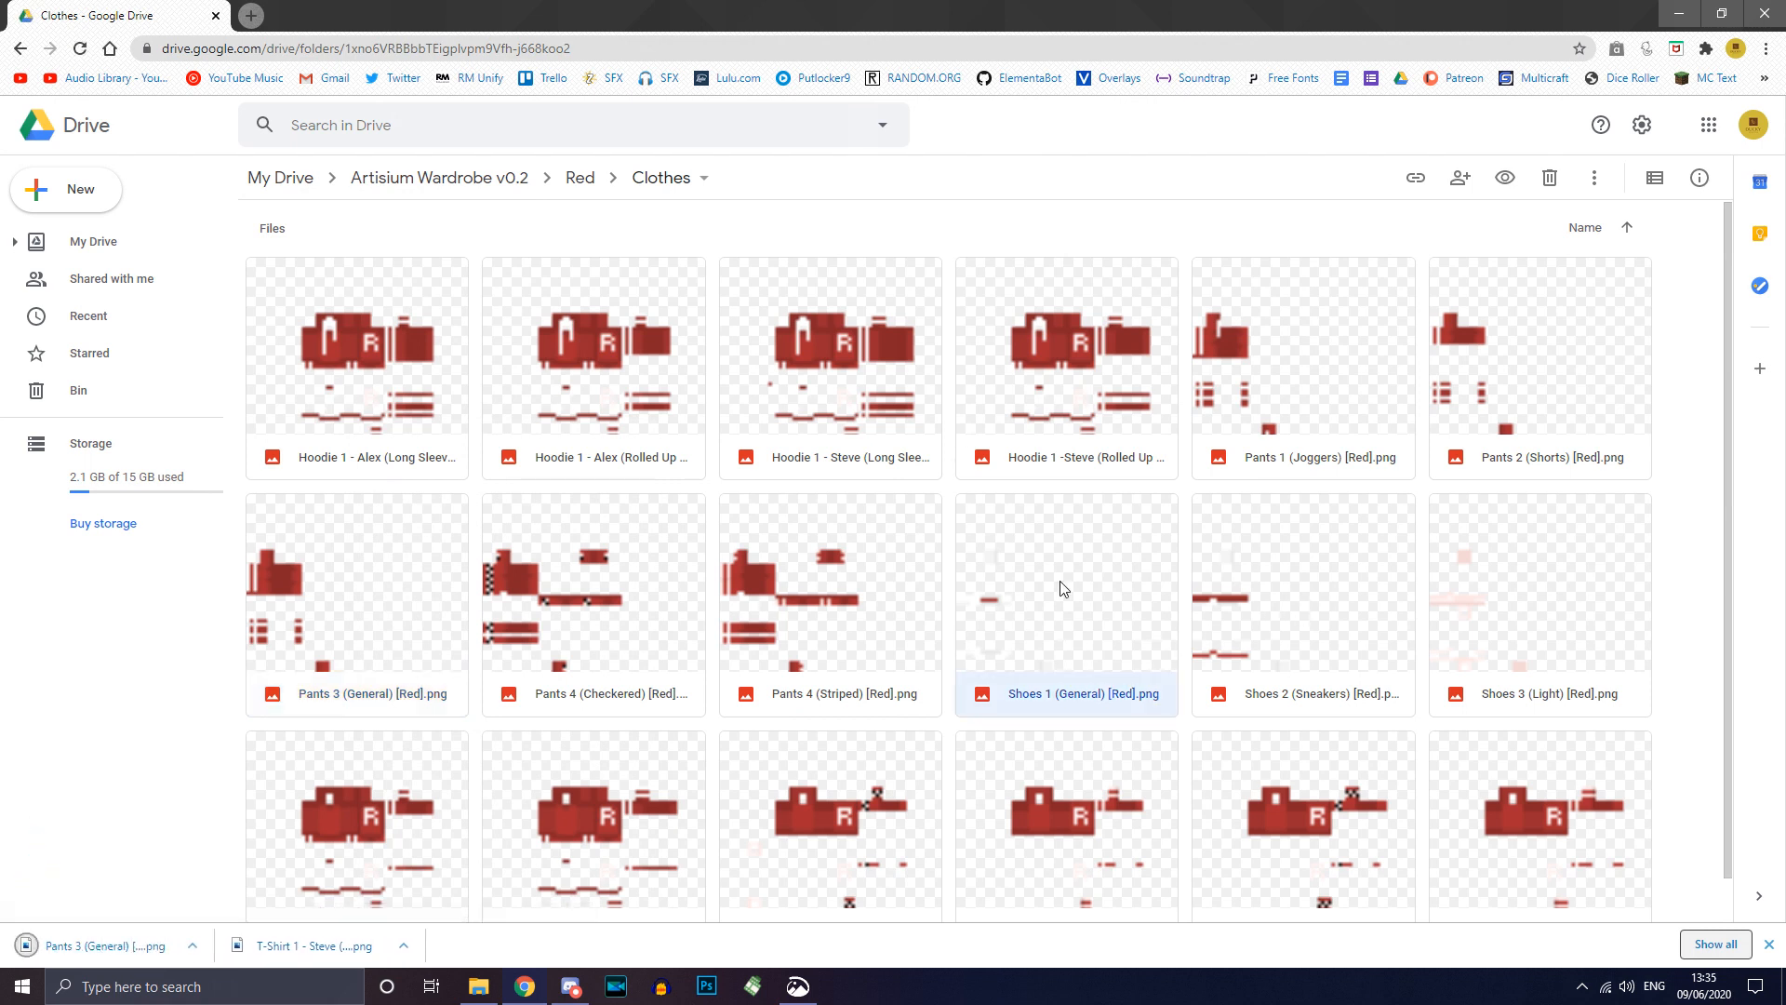
right_click(1064, 588)
left_click(1160, 841)
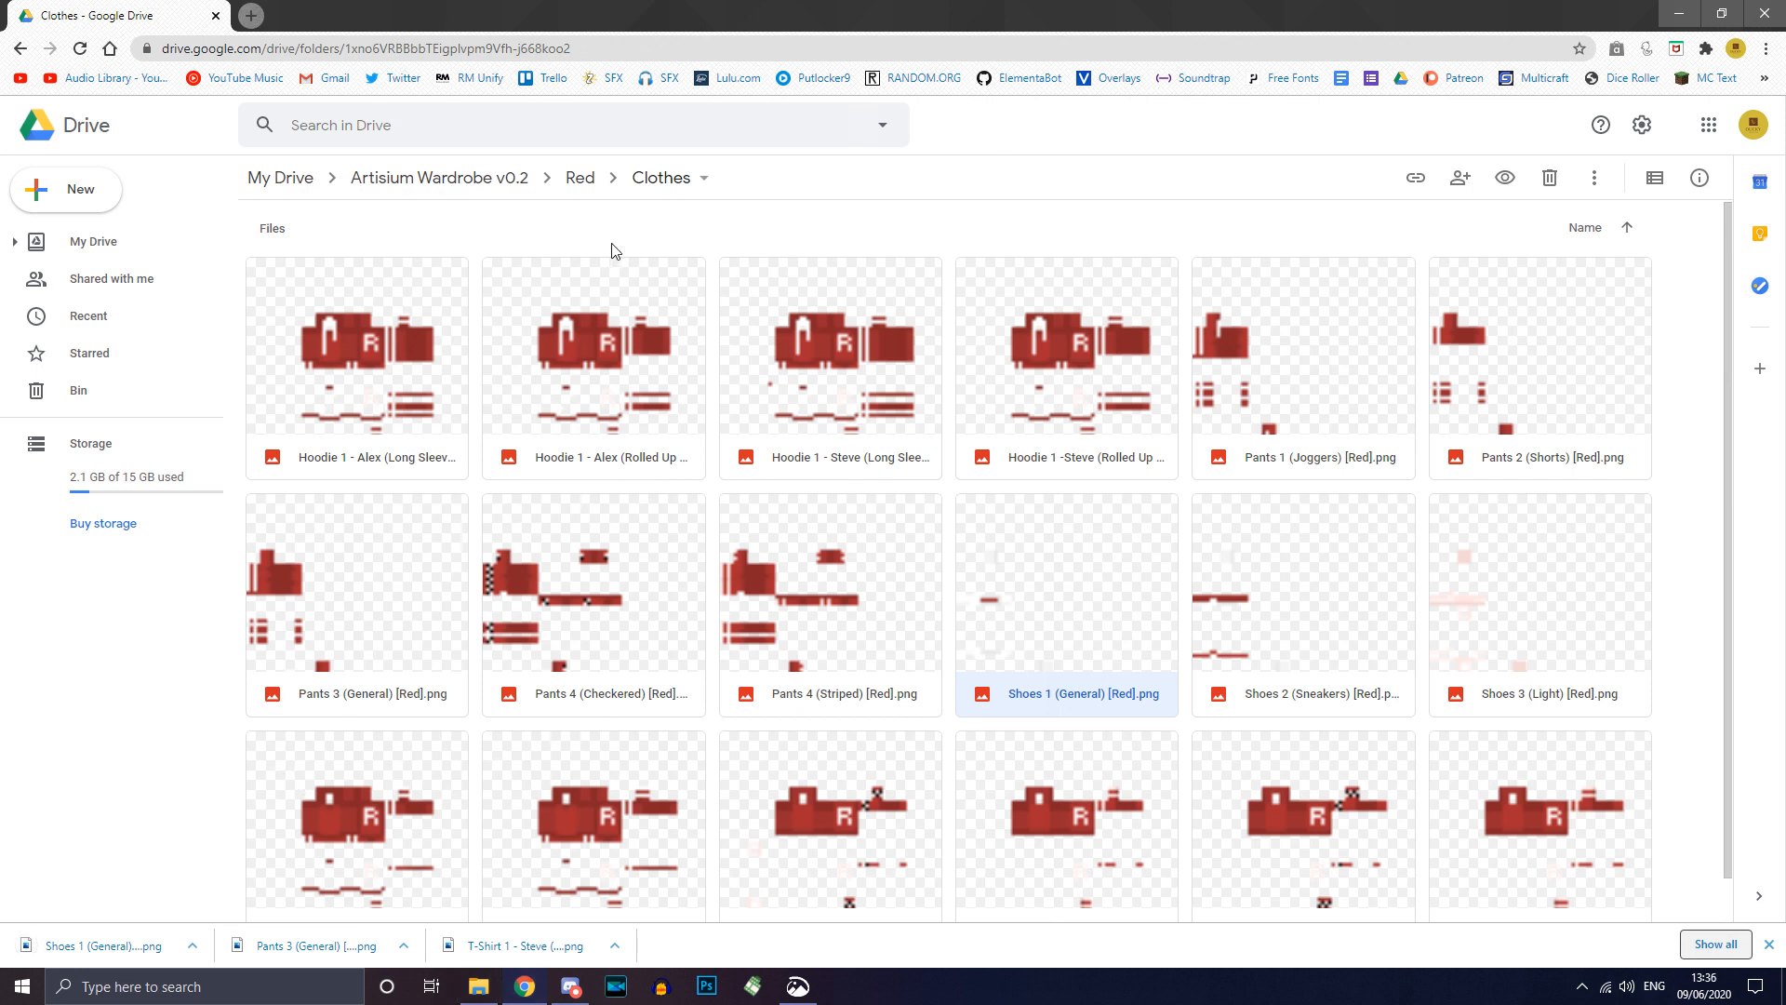
left_click(581, 186)
double_click(423, 283)
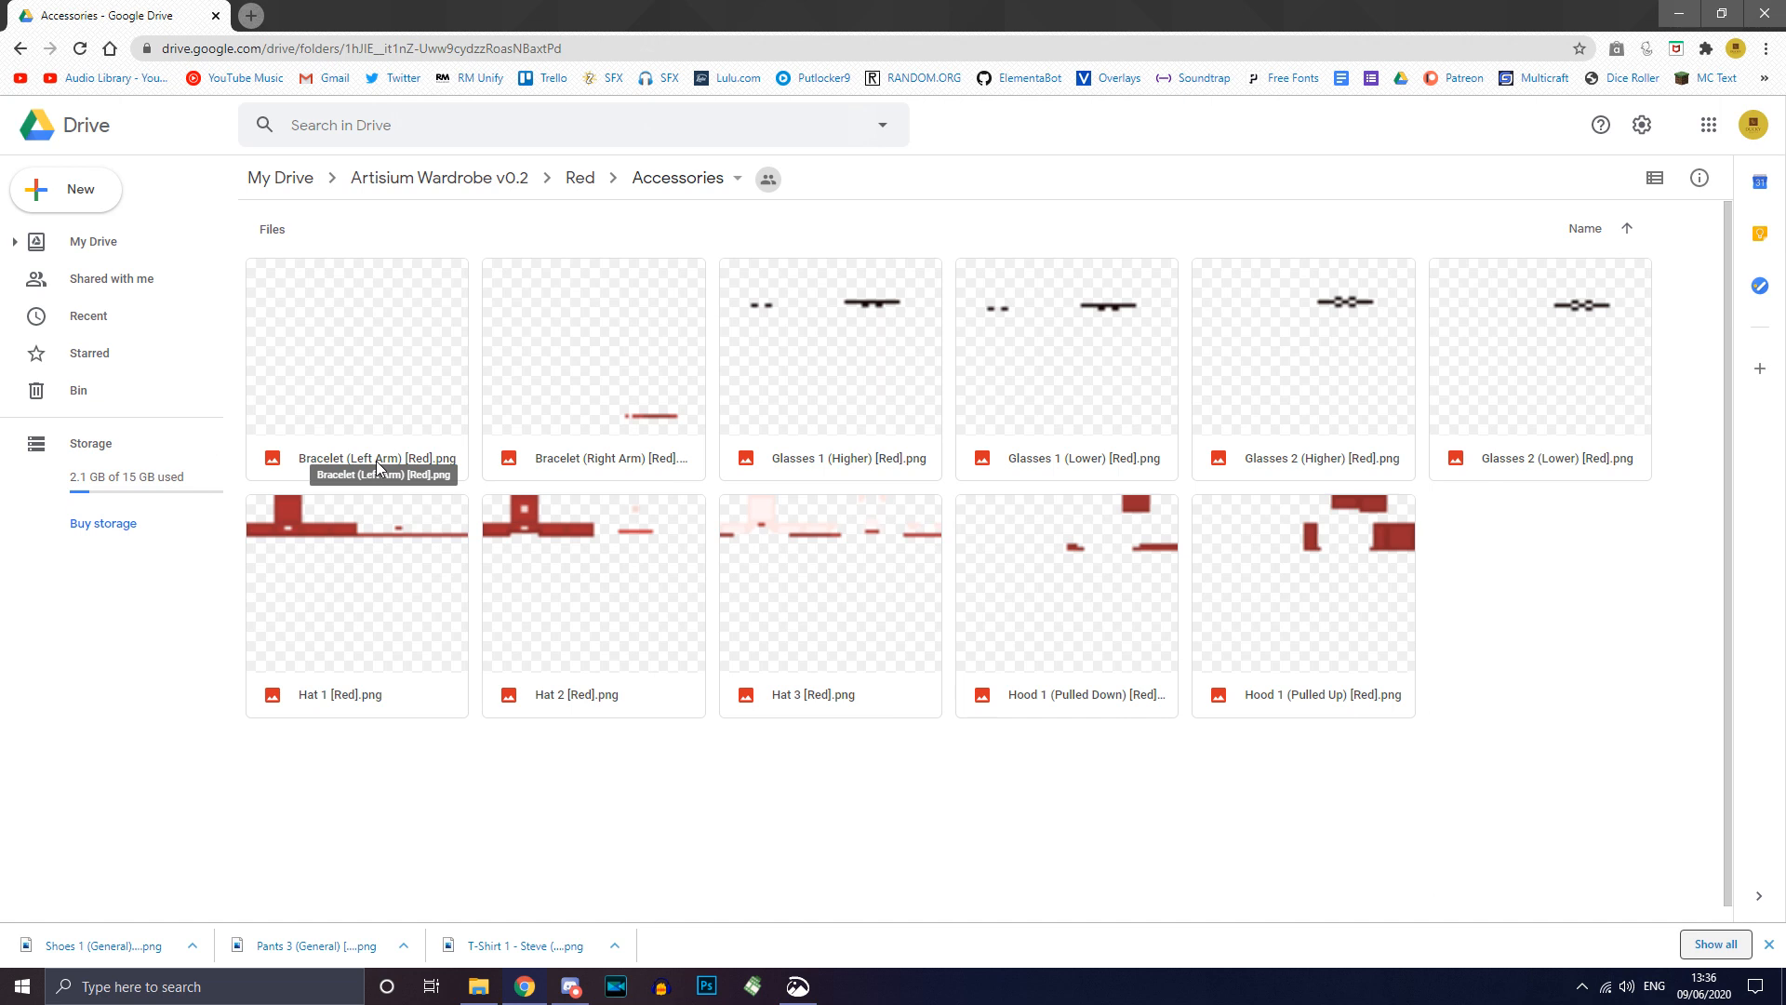
Step: Download the Bracelet (Left Arm) PNG
left_click(381, 400)
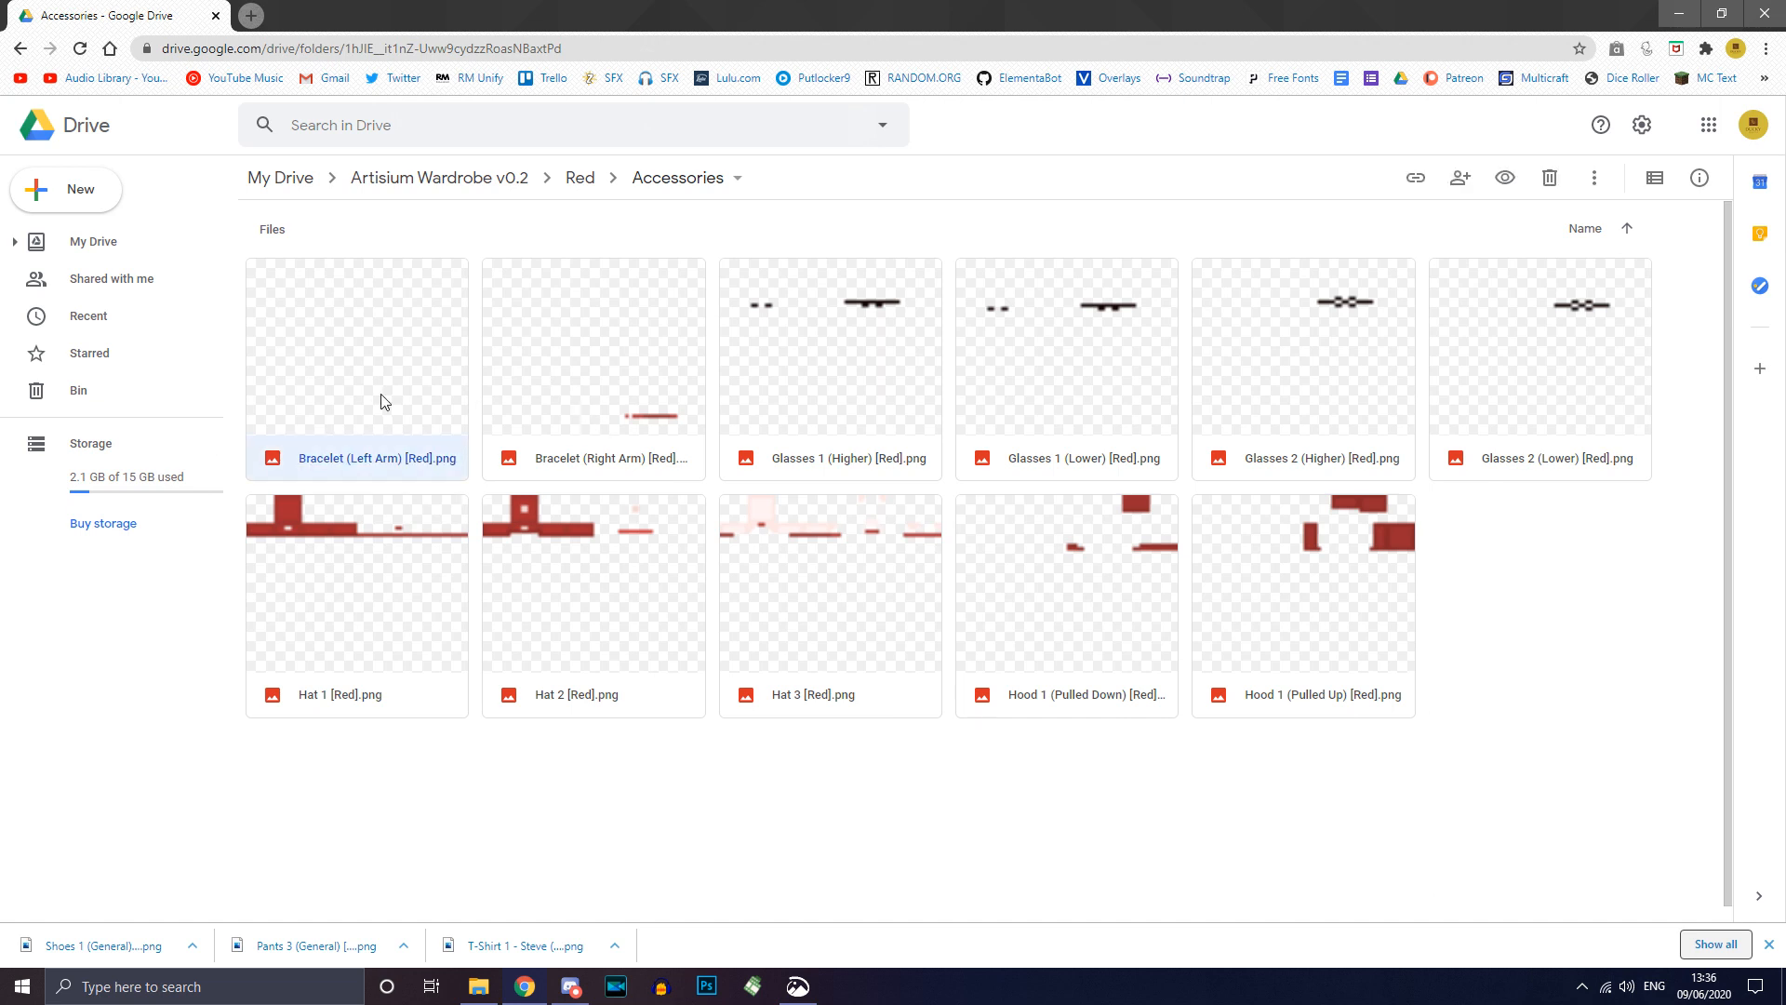
right_click(336, 359)
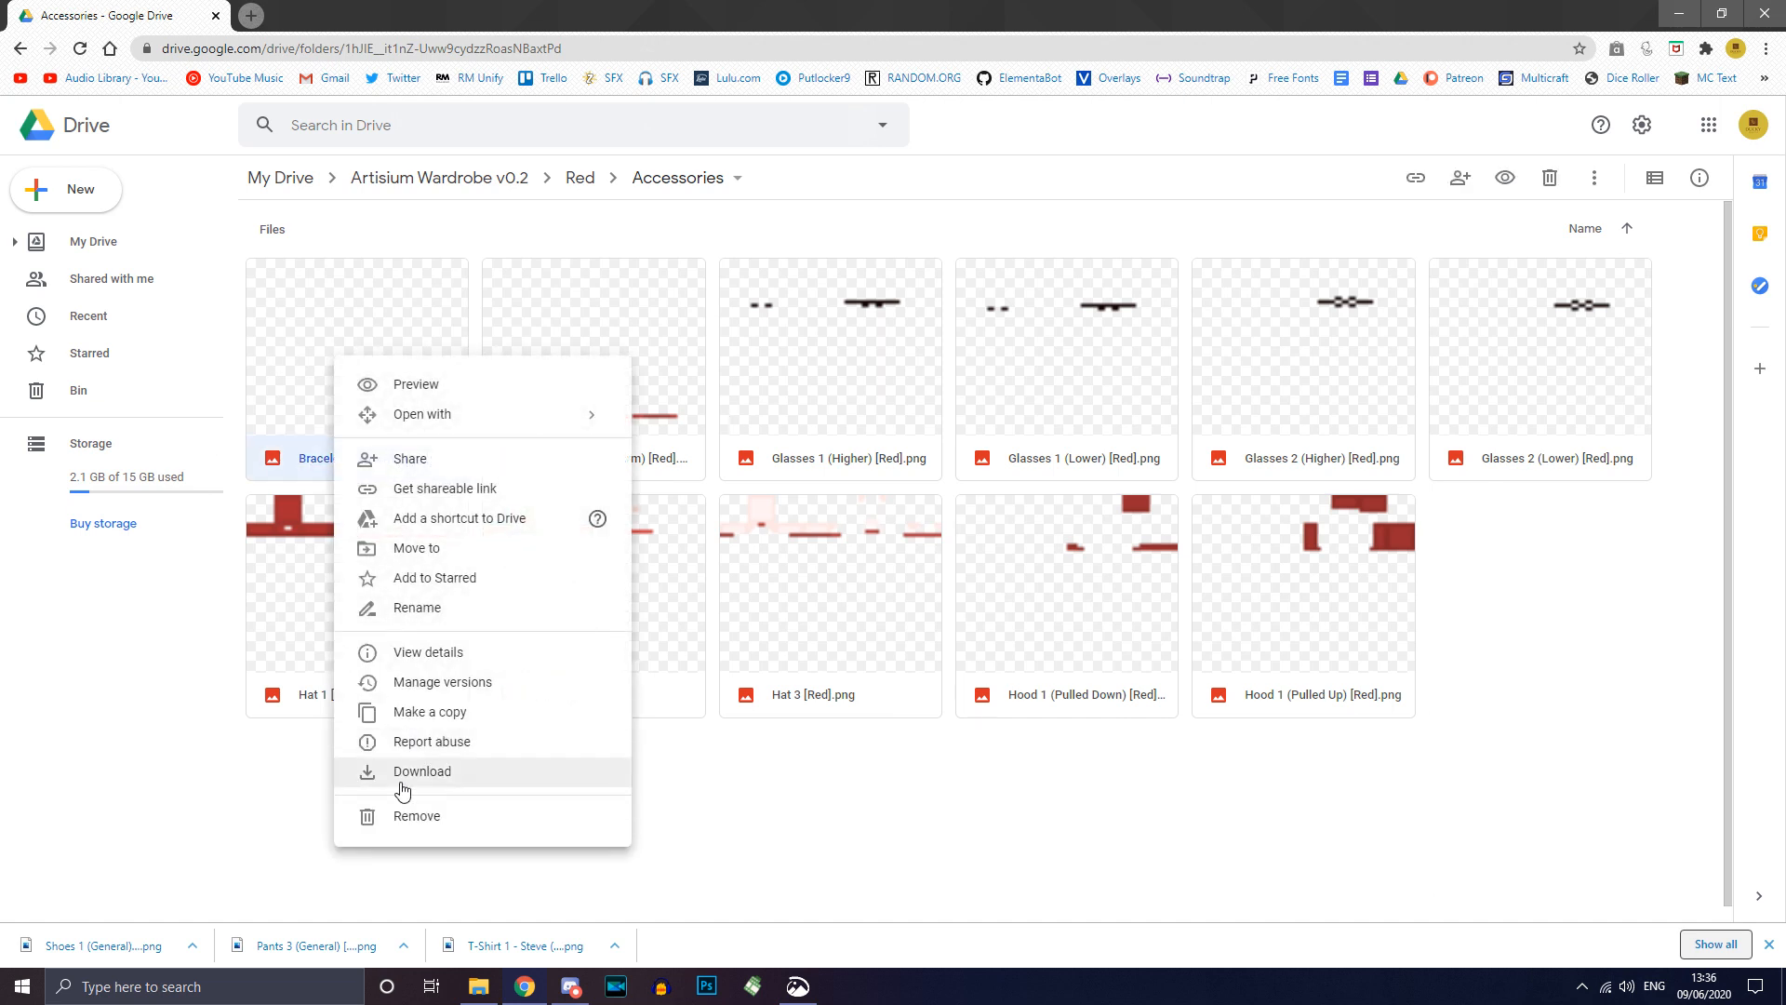
left_click(402, 771)
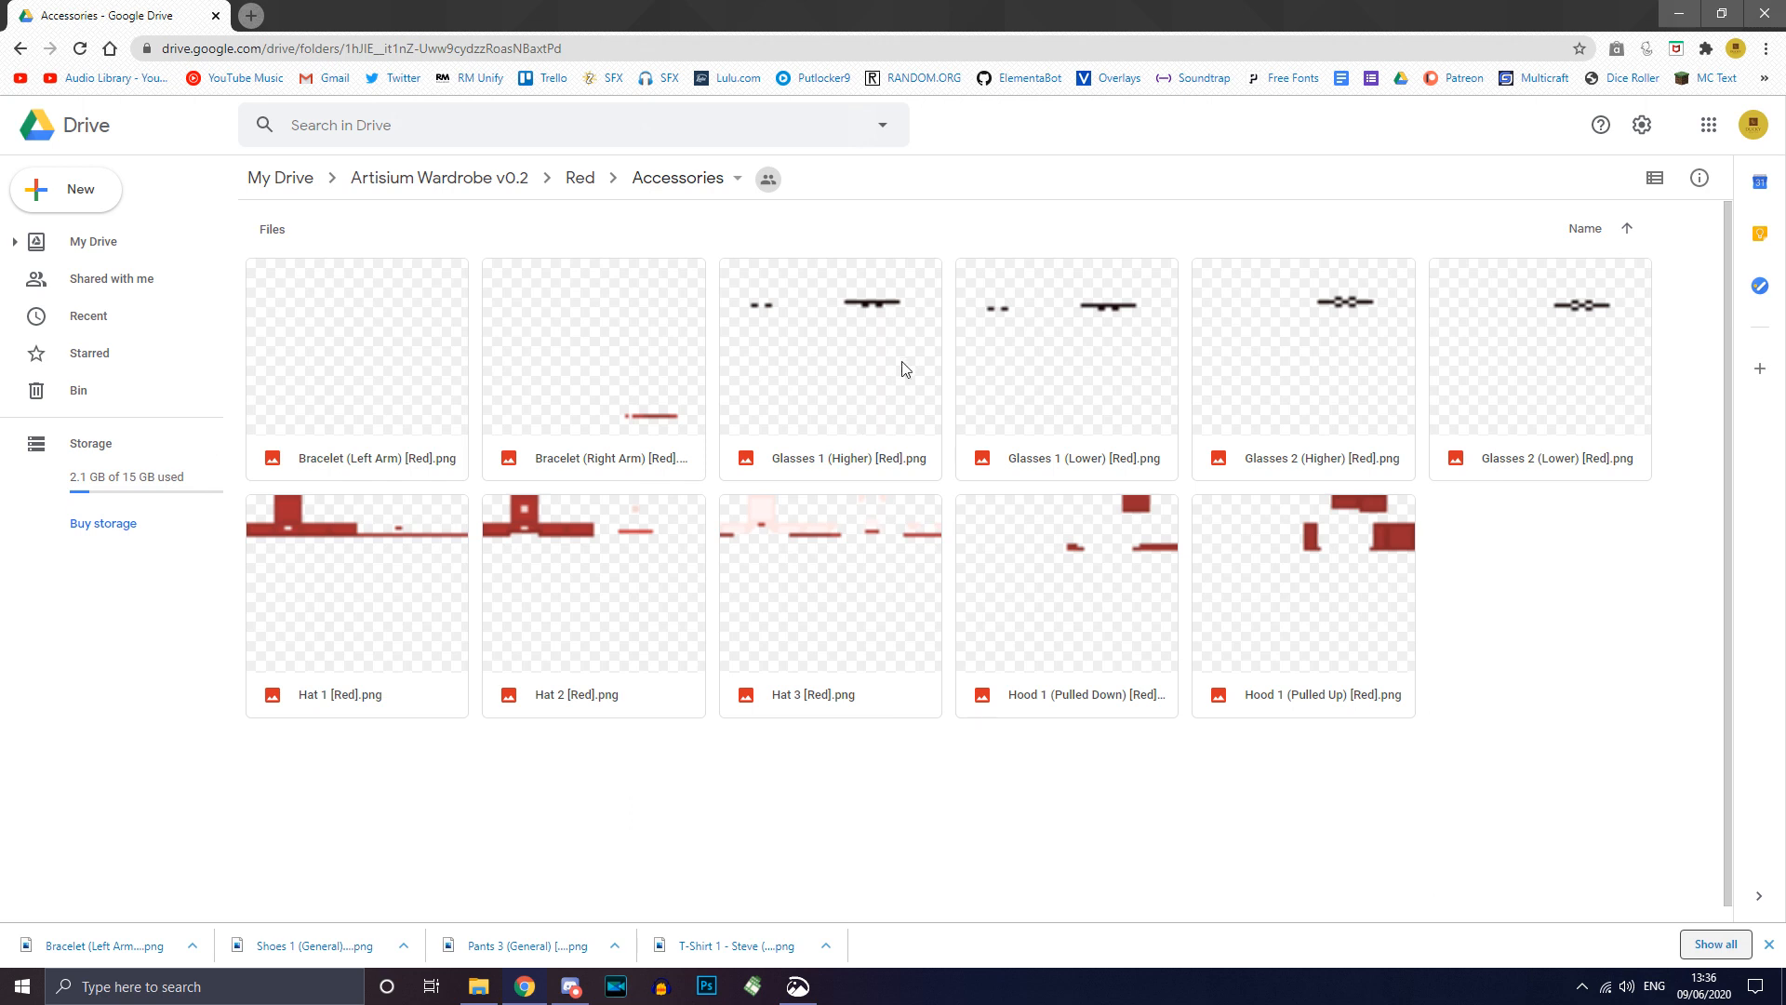
Step: Download both the Glasses 1 (Lower) and Glasses 1 (Higher) PNGs
left_click(850, 331)
left_click(1030, 390)
right_click(1030, 391)
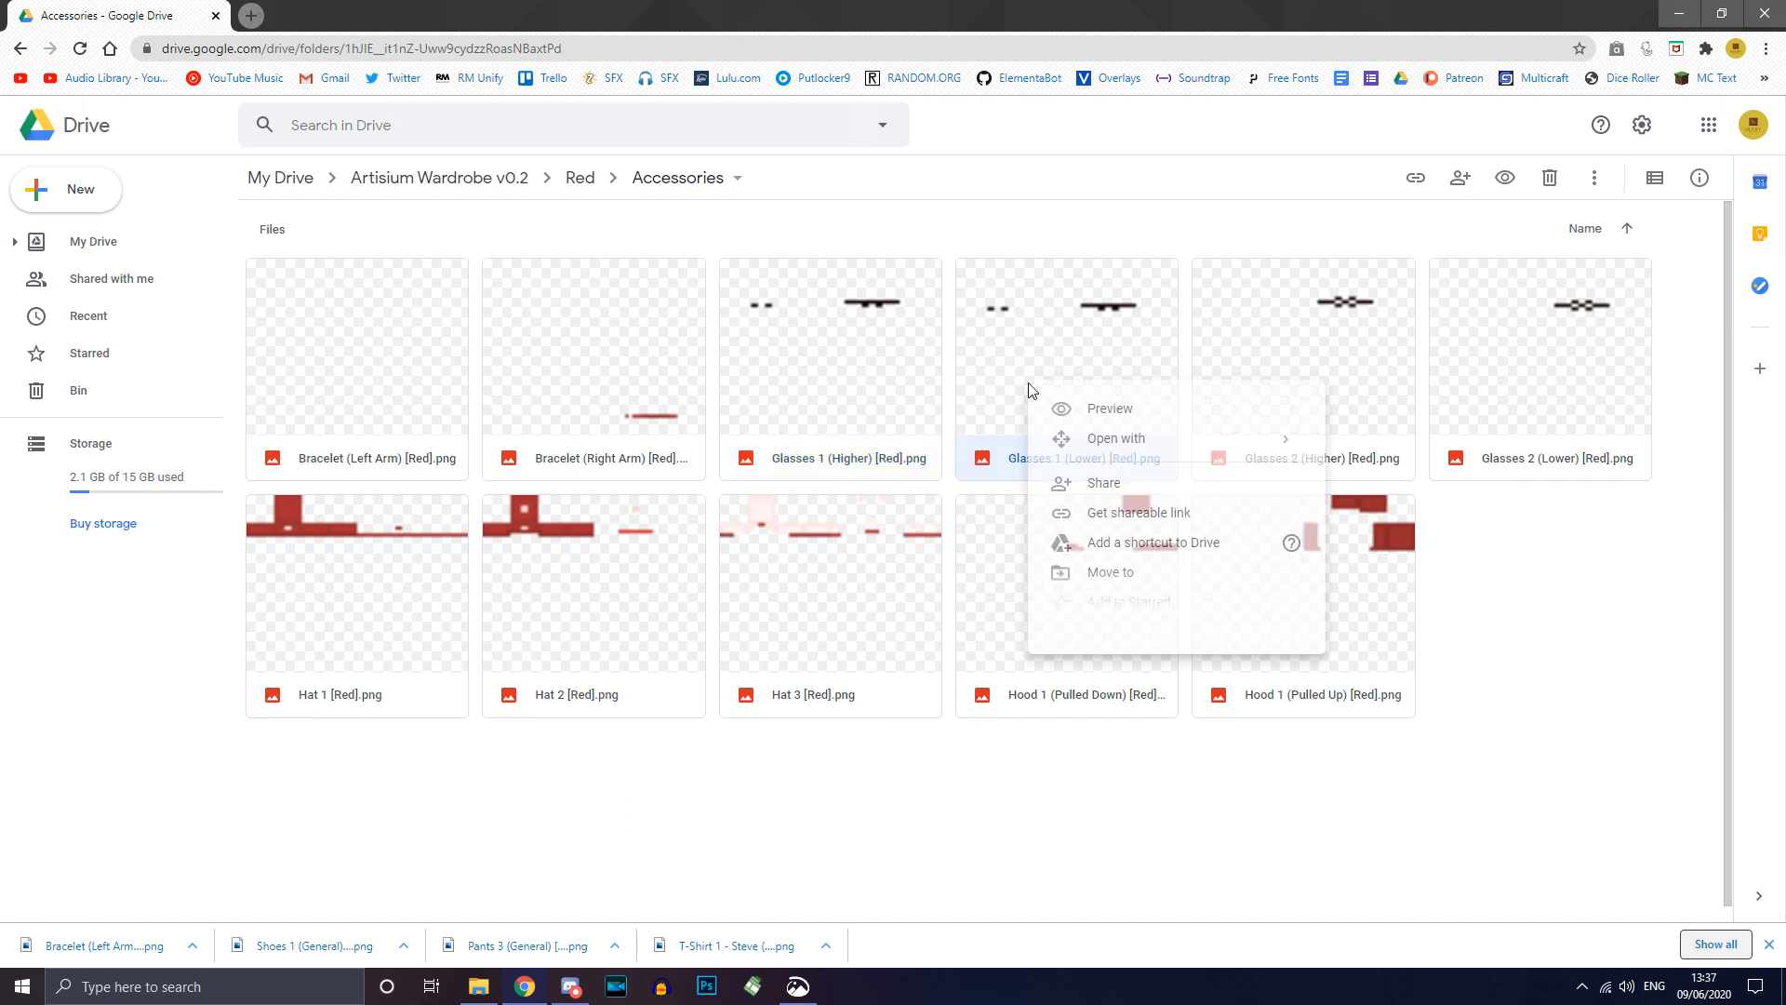
left_click(1130, 800)
left_click(847, 424)
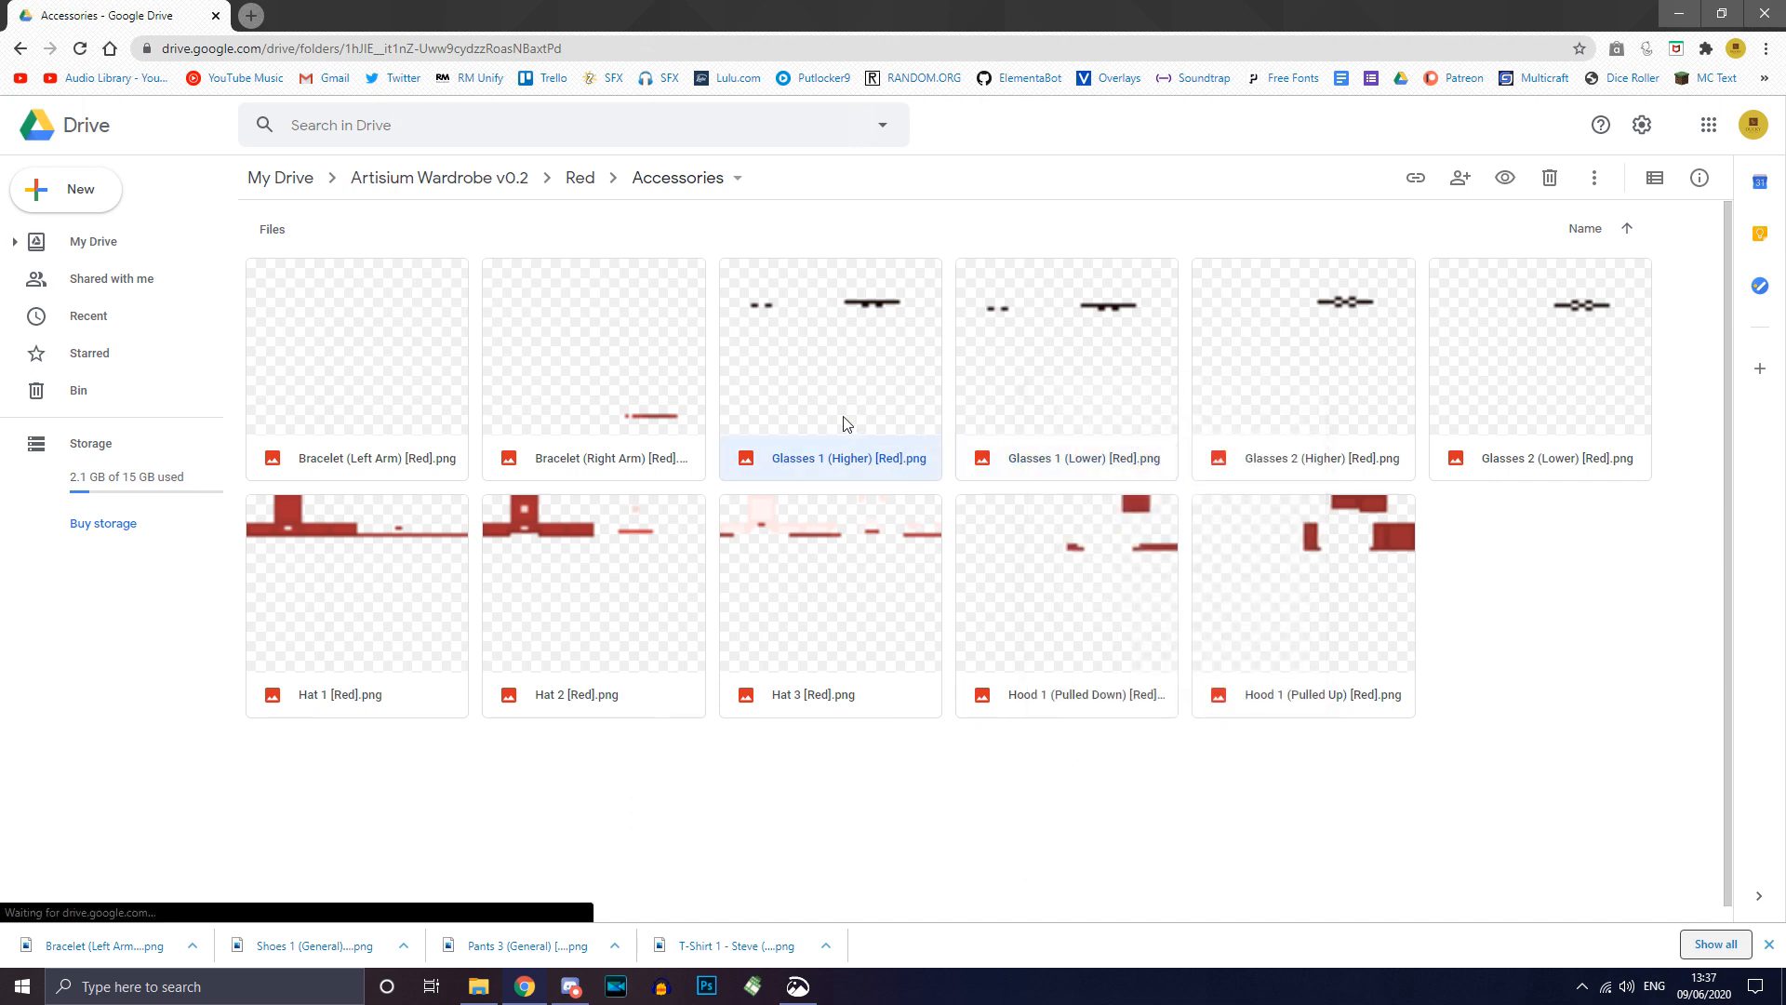
right_click(844, 421)
left_click(920, 834)
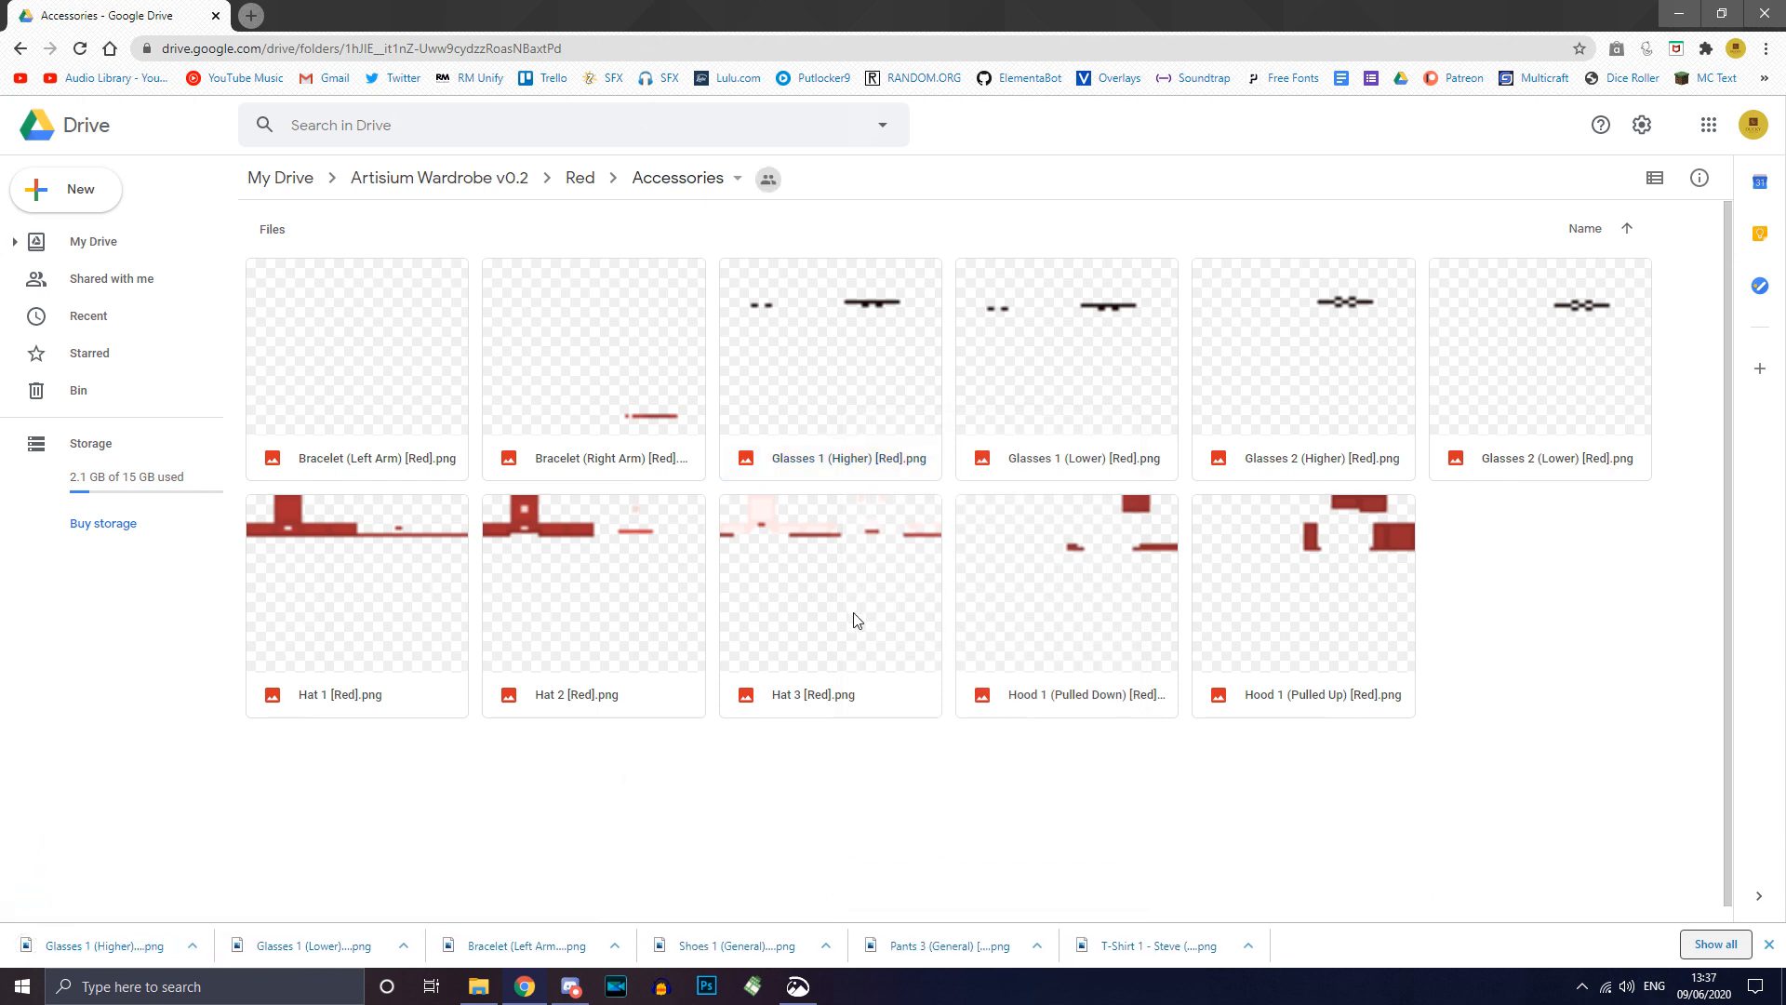
Step: Download the Hat 3 and Hood 1 (Pulled Down) PNGs
left_click(847, 642)
right_click(843, 642)
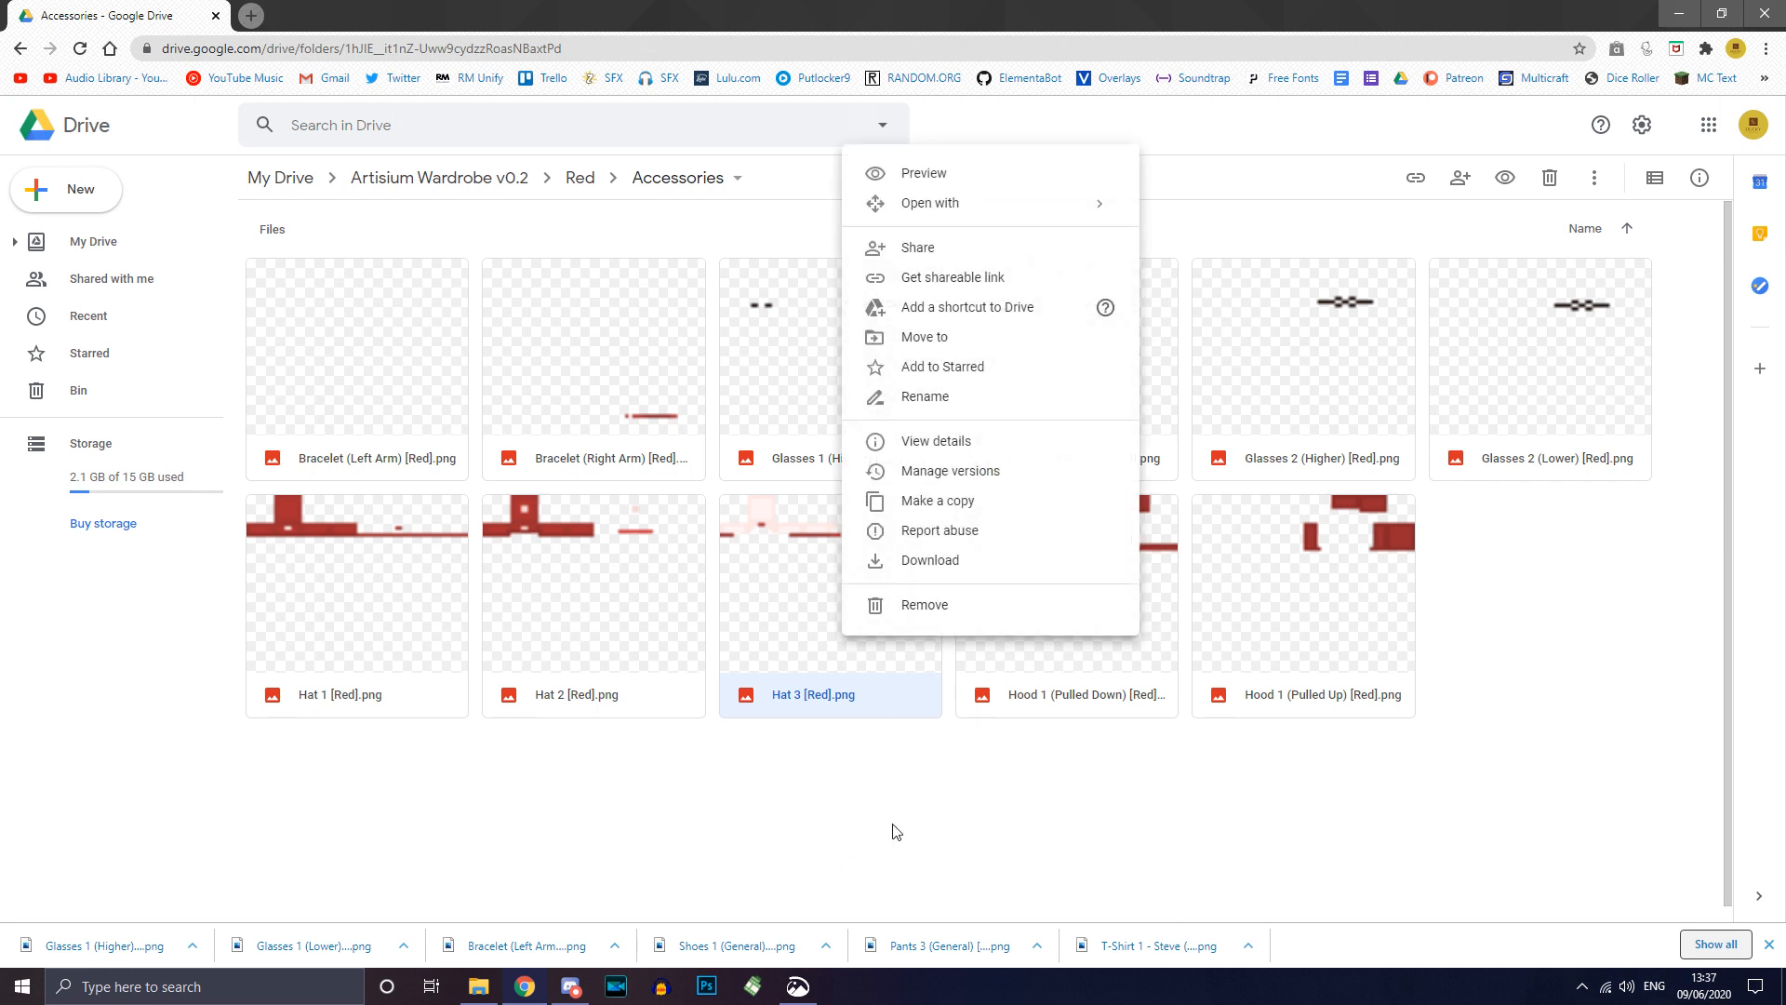
left_click(917, 560)
left_click(1063, 793)
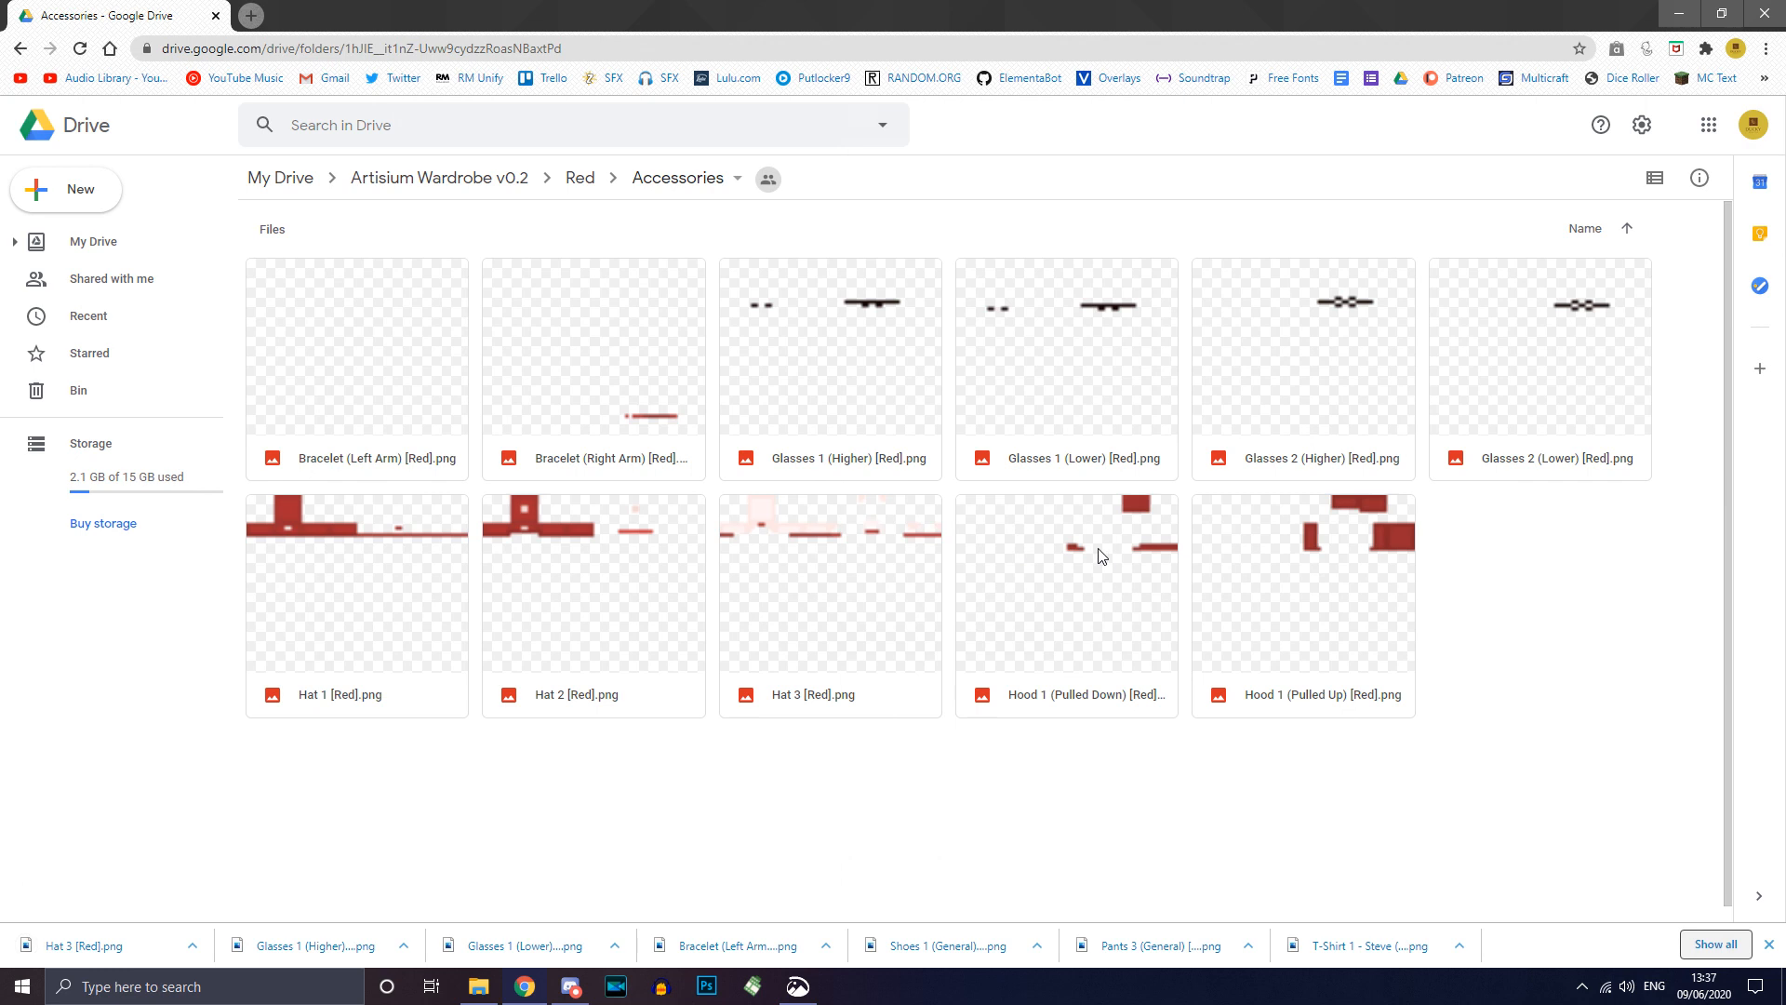
left_click(1022, 616)
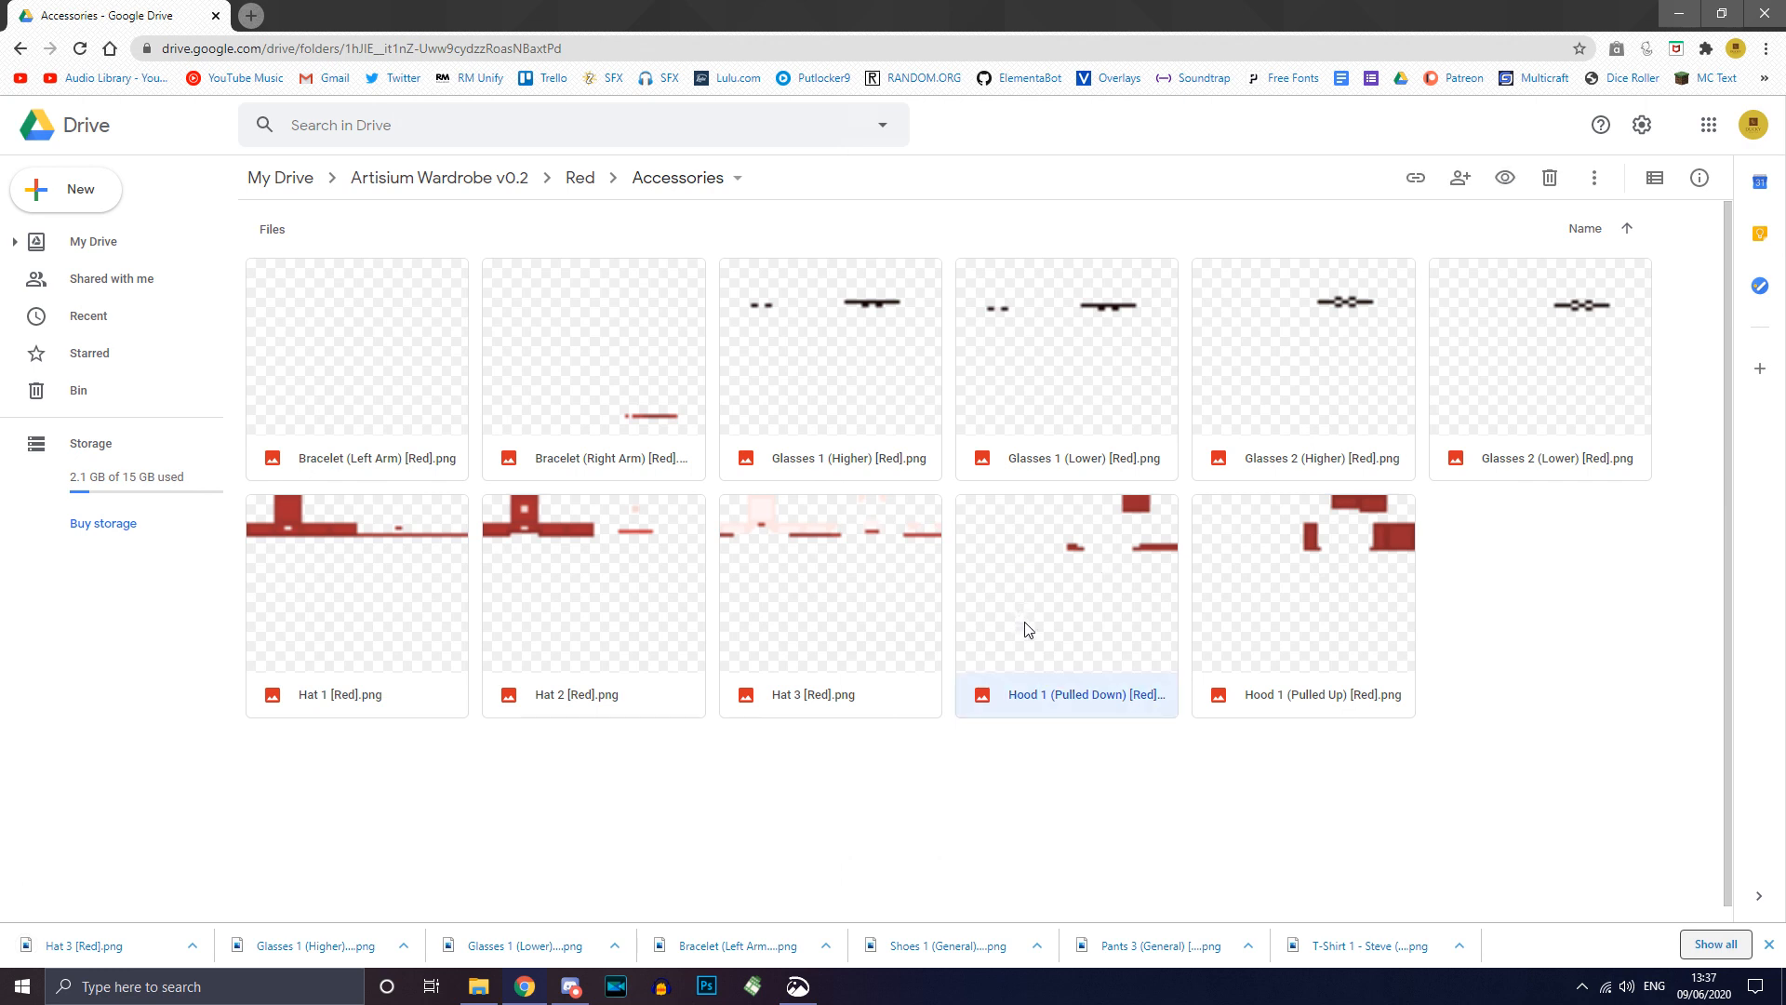
left_click(1149, 839)
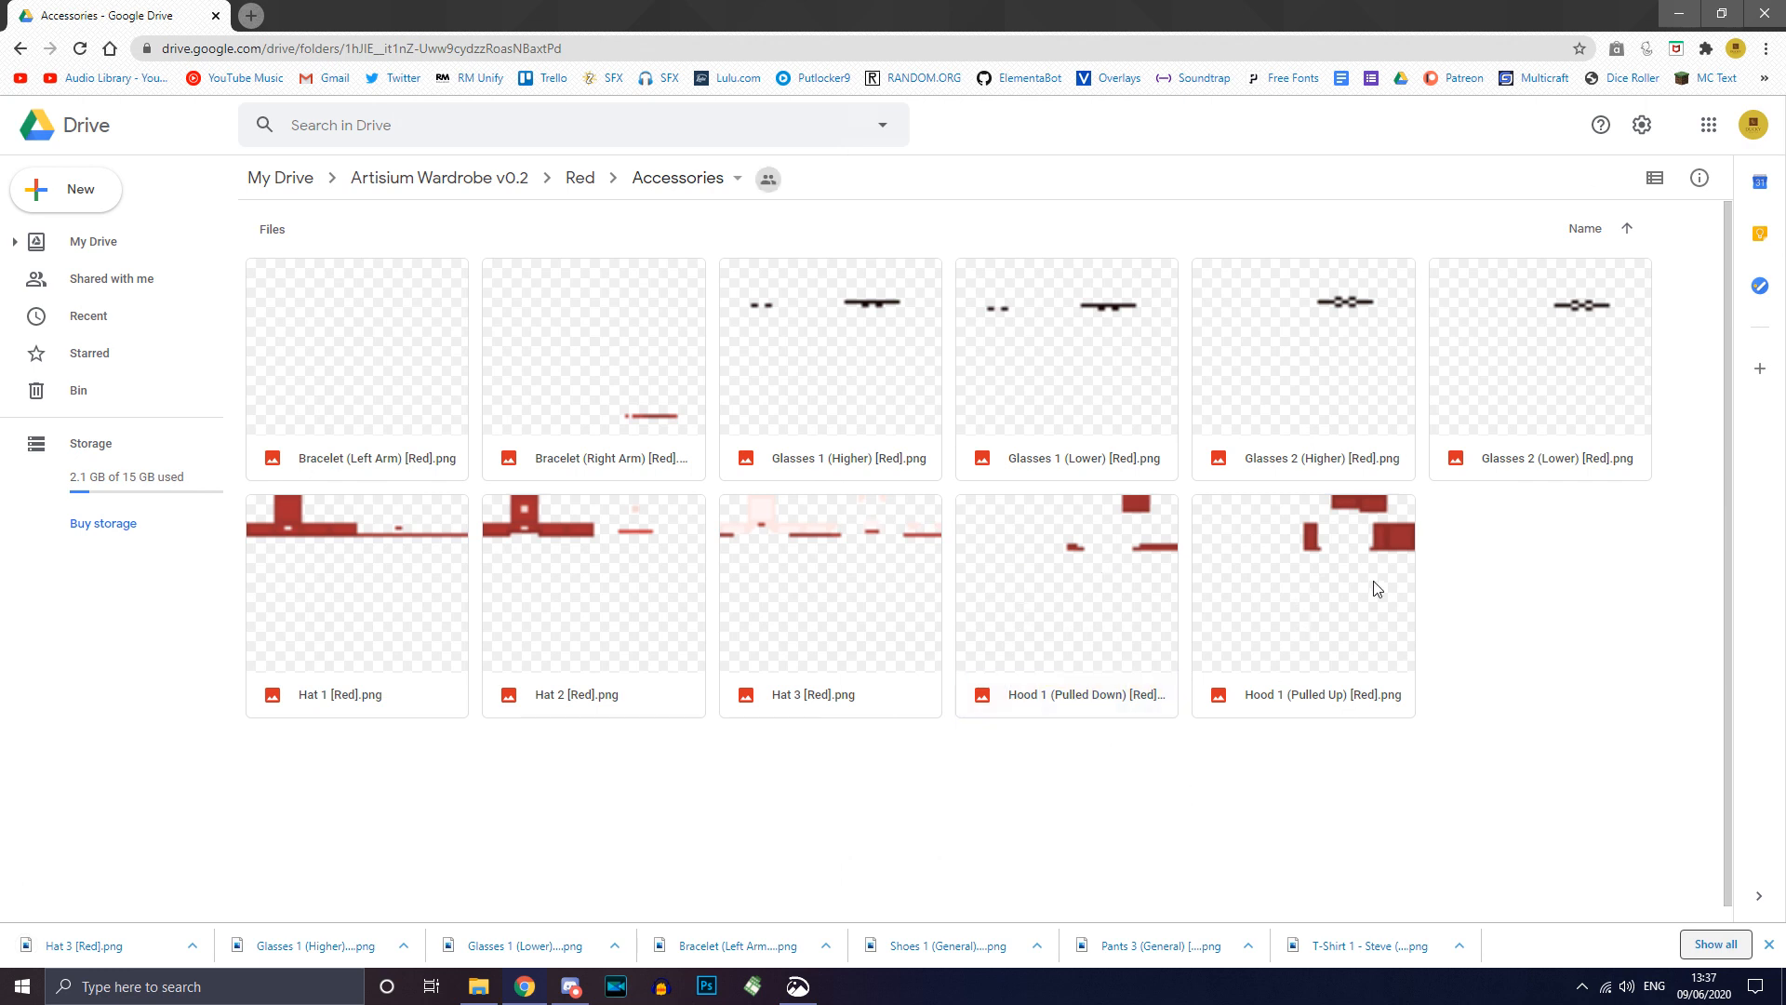
left_click(1079, 586)
right_click(1077, 586)
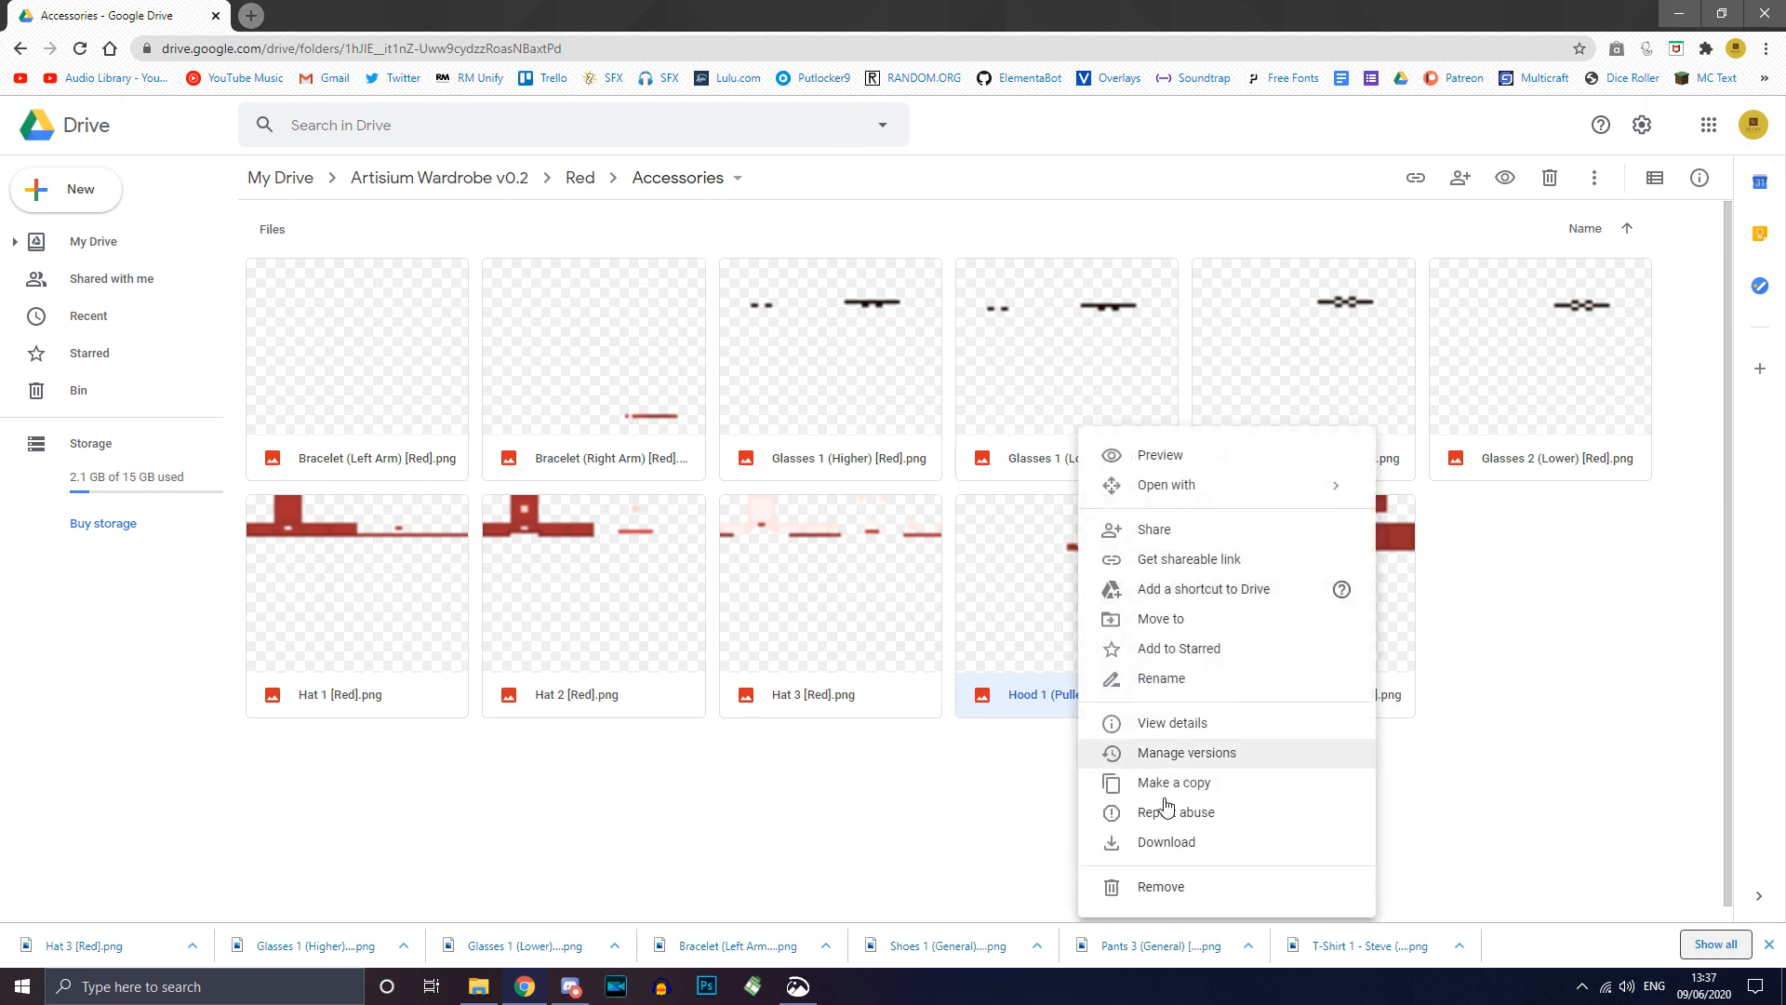
left_click(1169, 847)
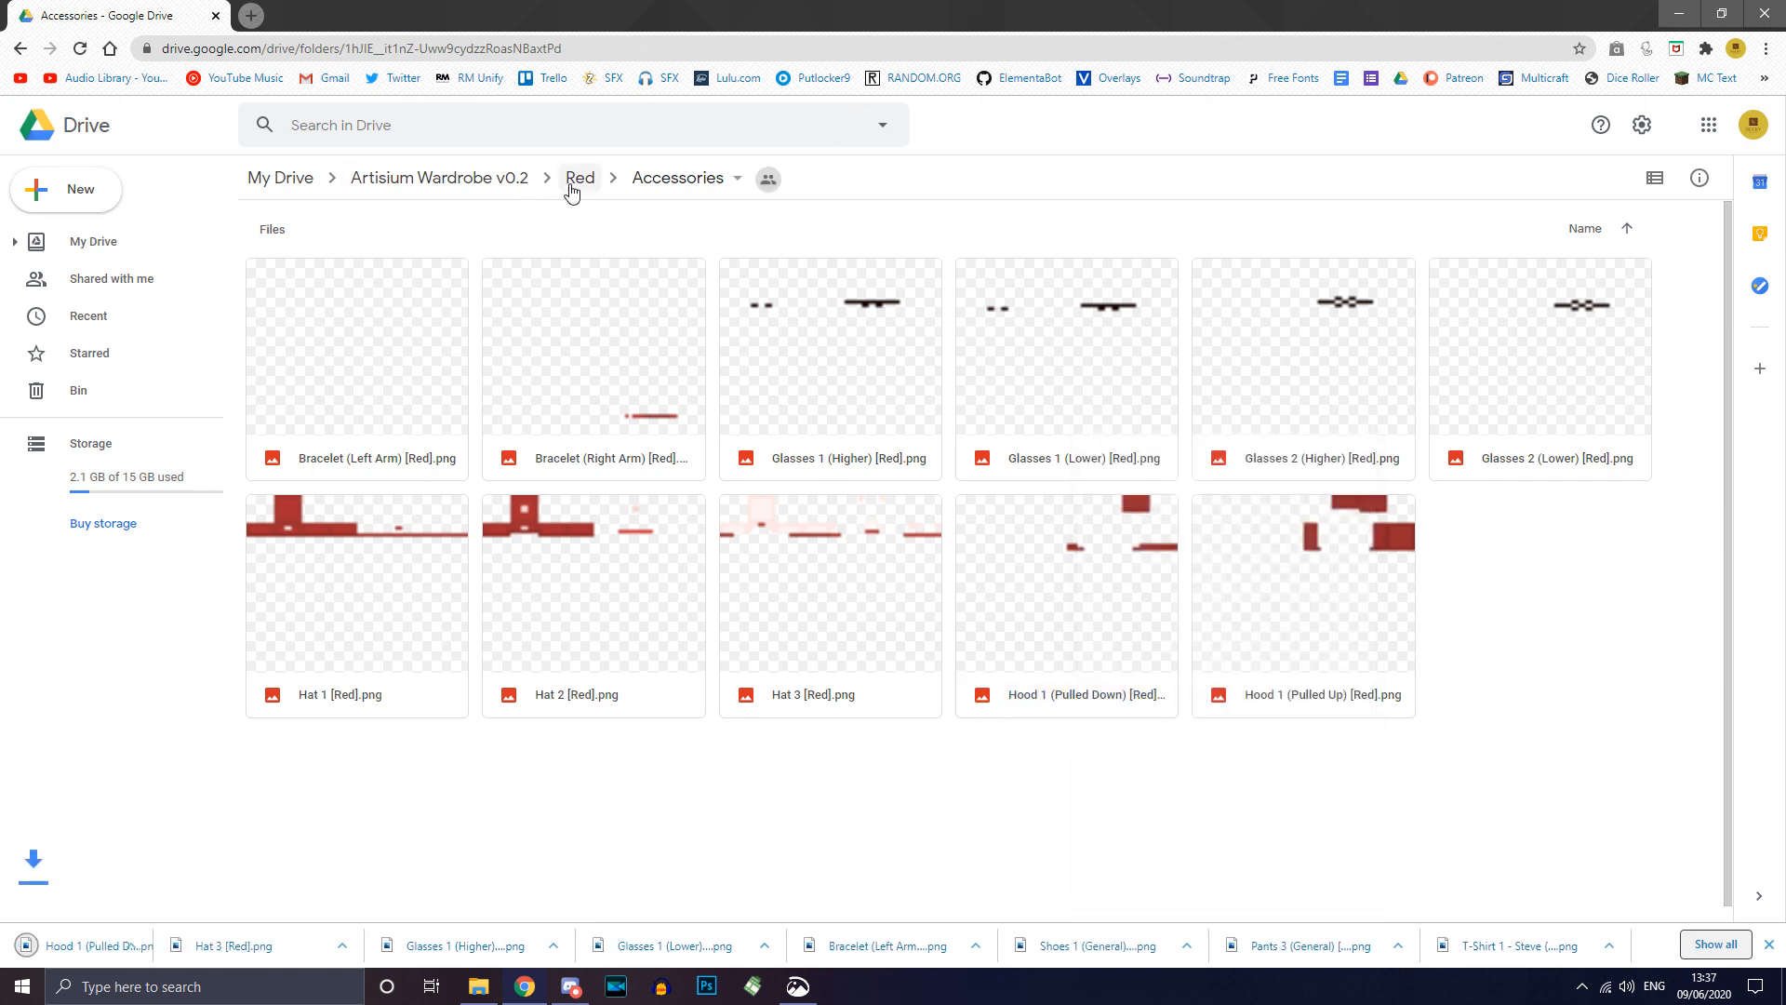
Step: Go up to Red, glance into Clothes, and return to the Red folder
left_click(574, 180)
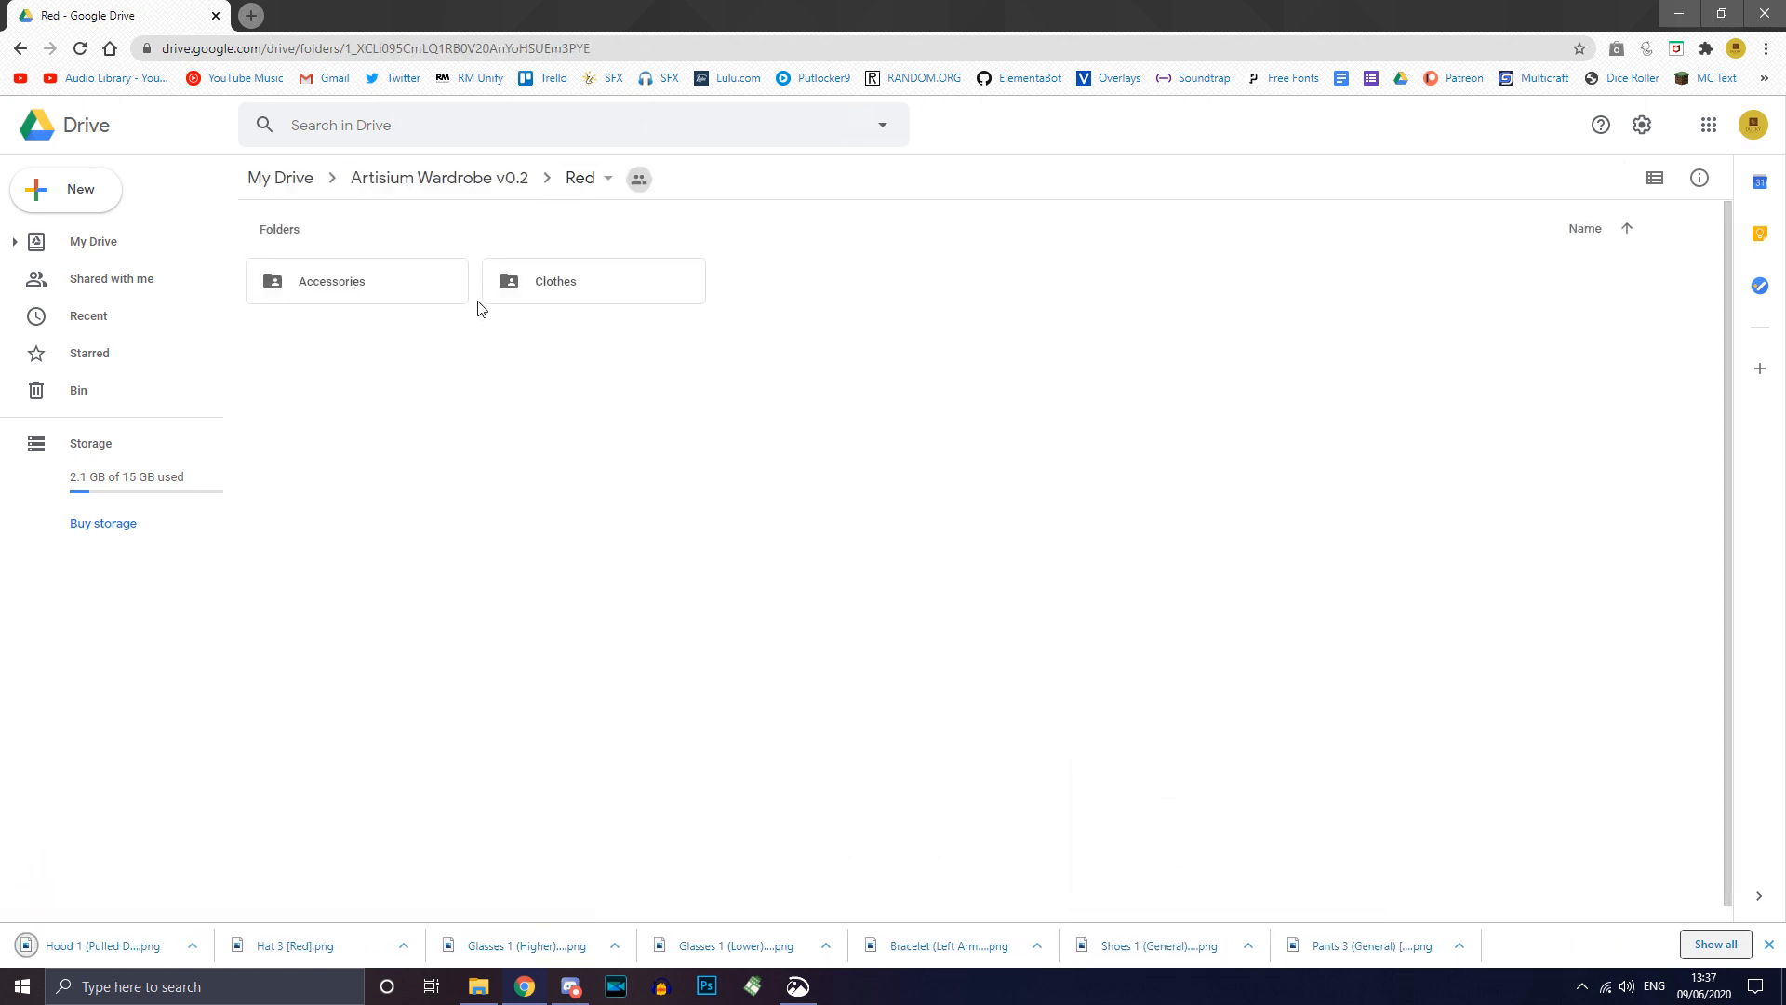
double_click(558, 284)
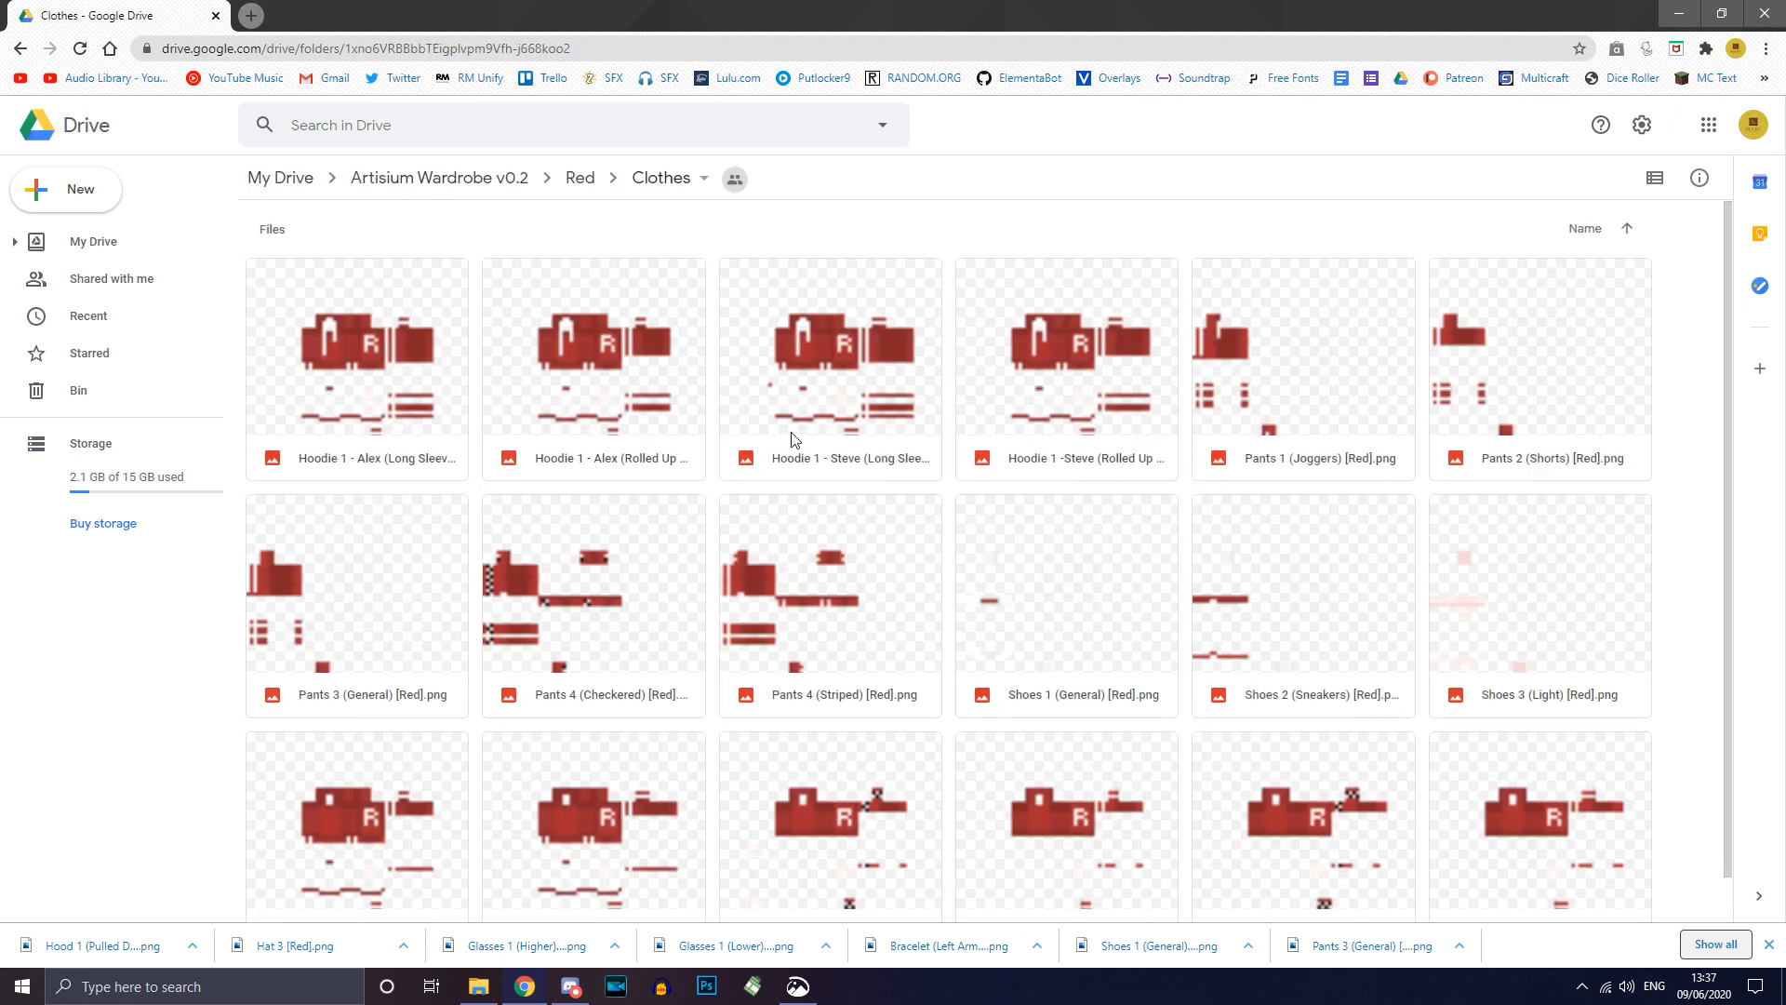
left_click(574, 183)
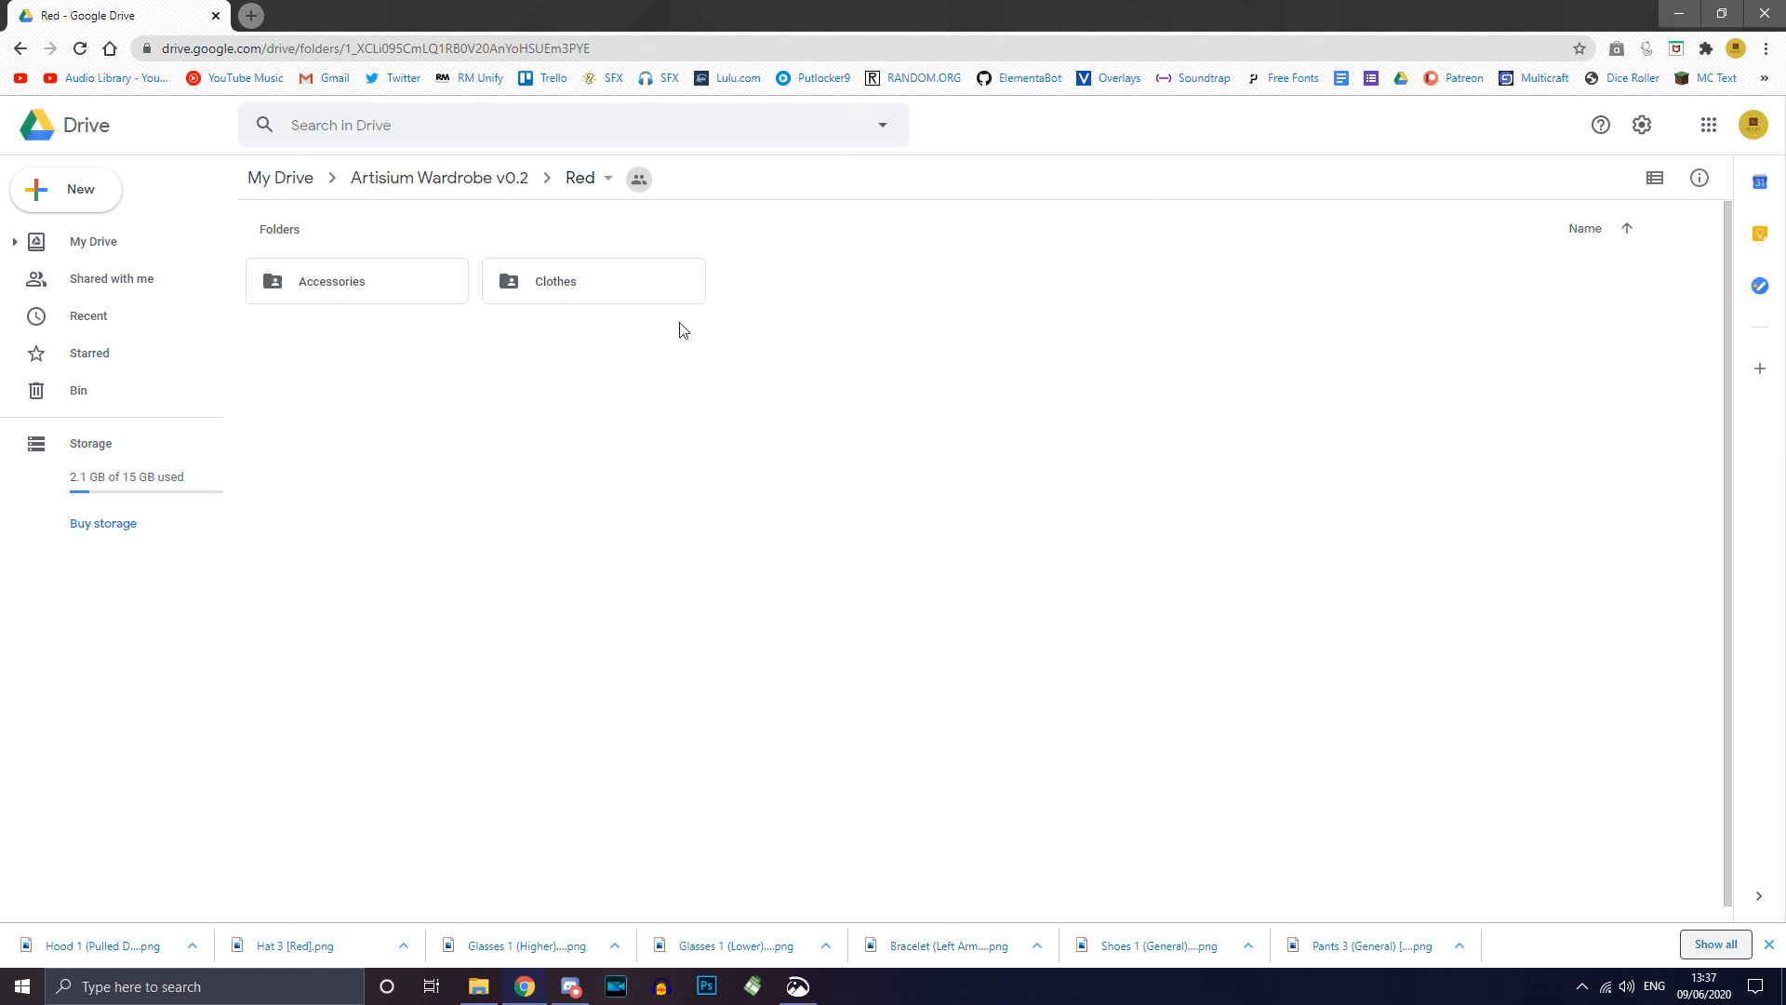
Step: Search Google for 'novaskin' in a new tab and open the Nova Skin editor result
left_click(274, 22)
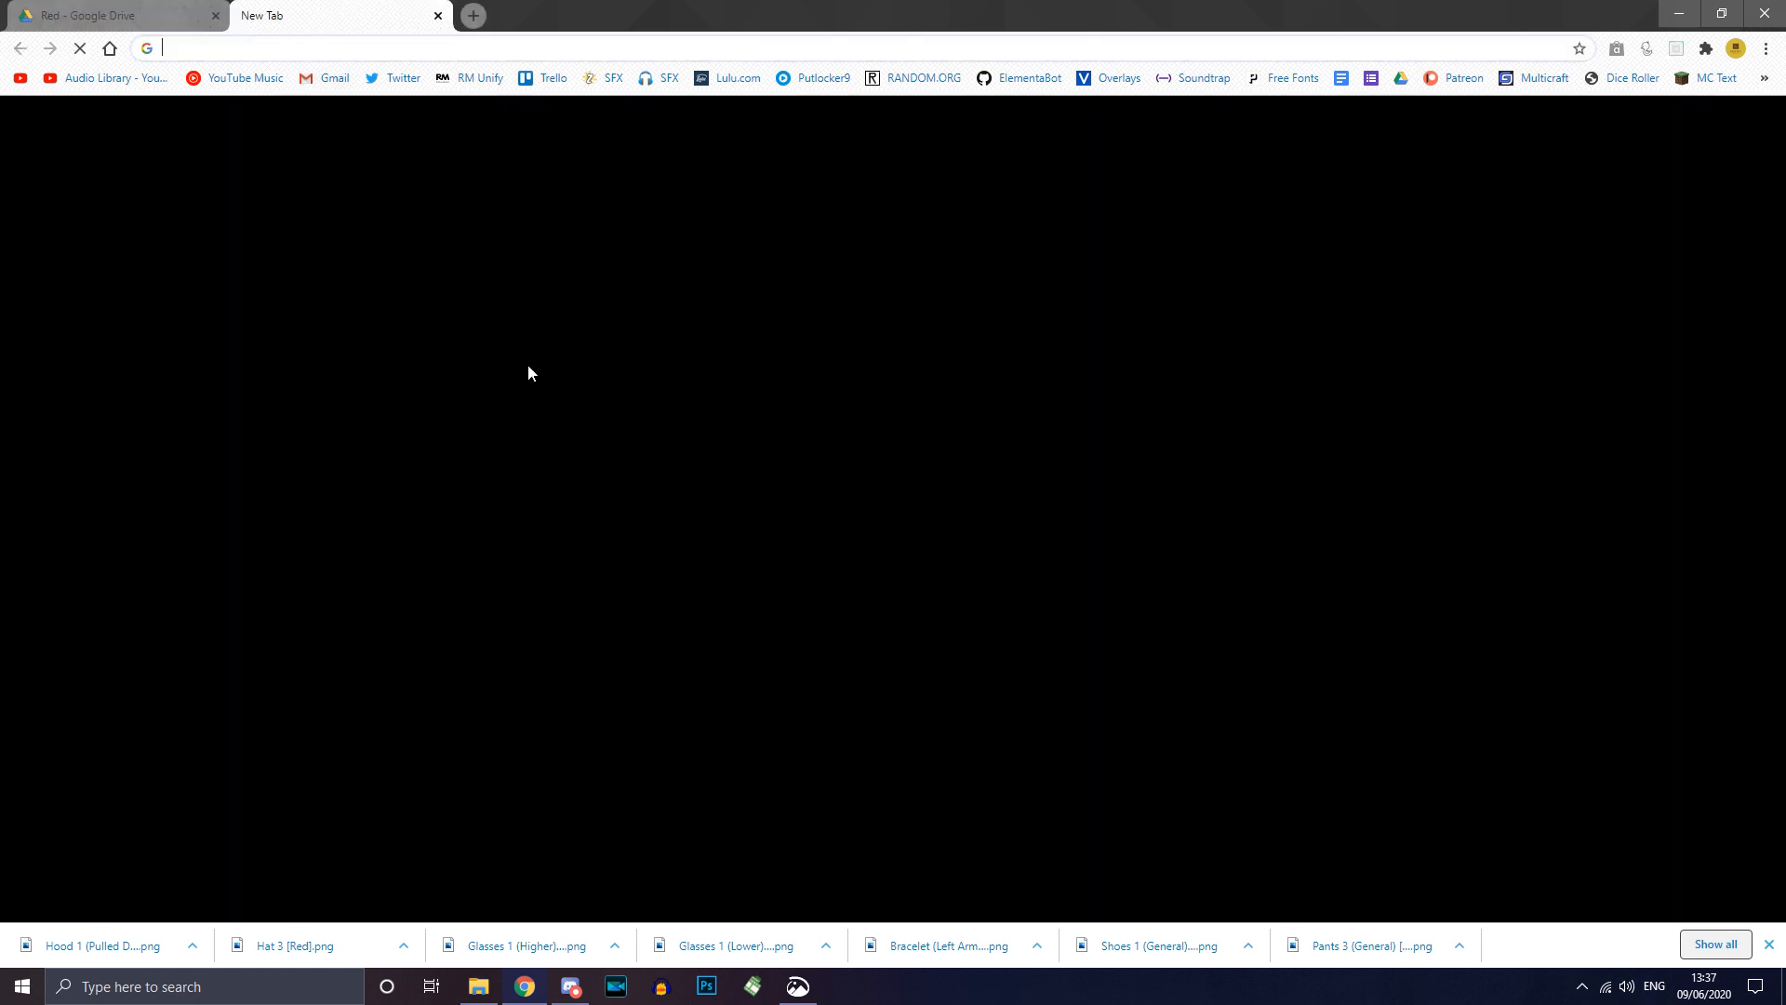
type("no")
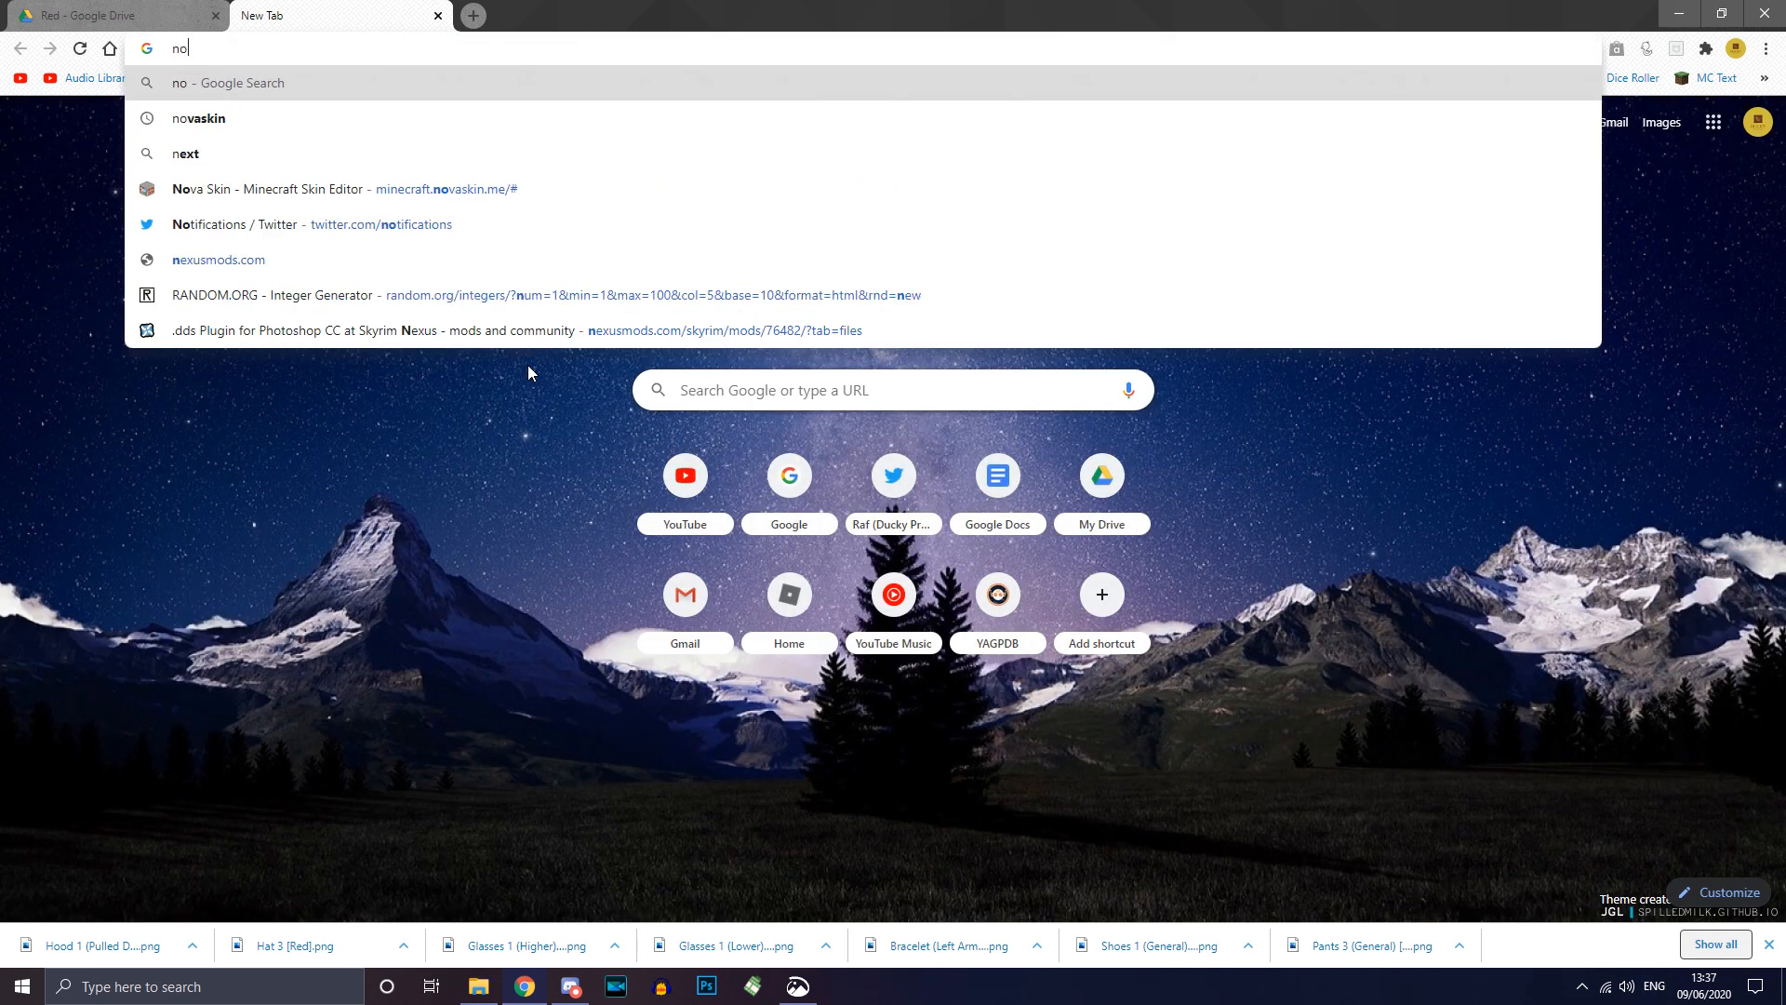
type("vaskin")
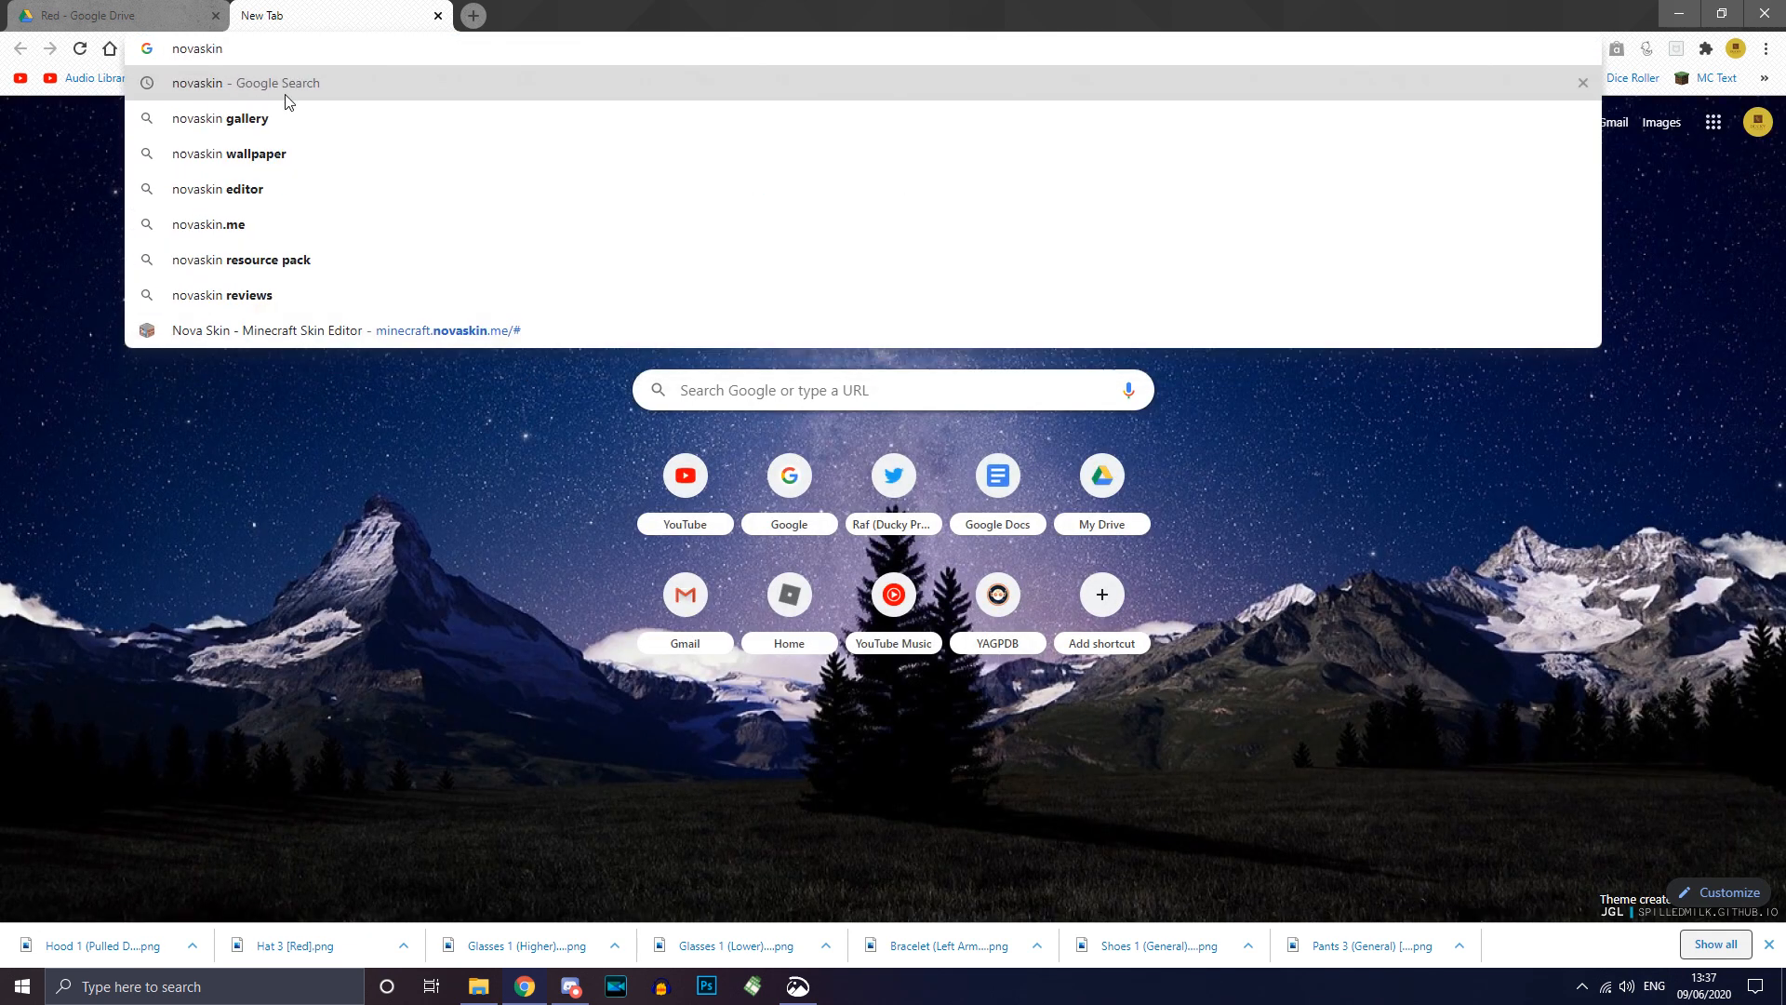
key("Return")
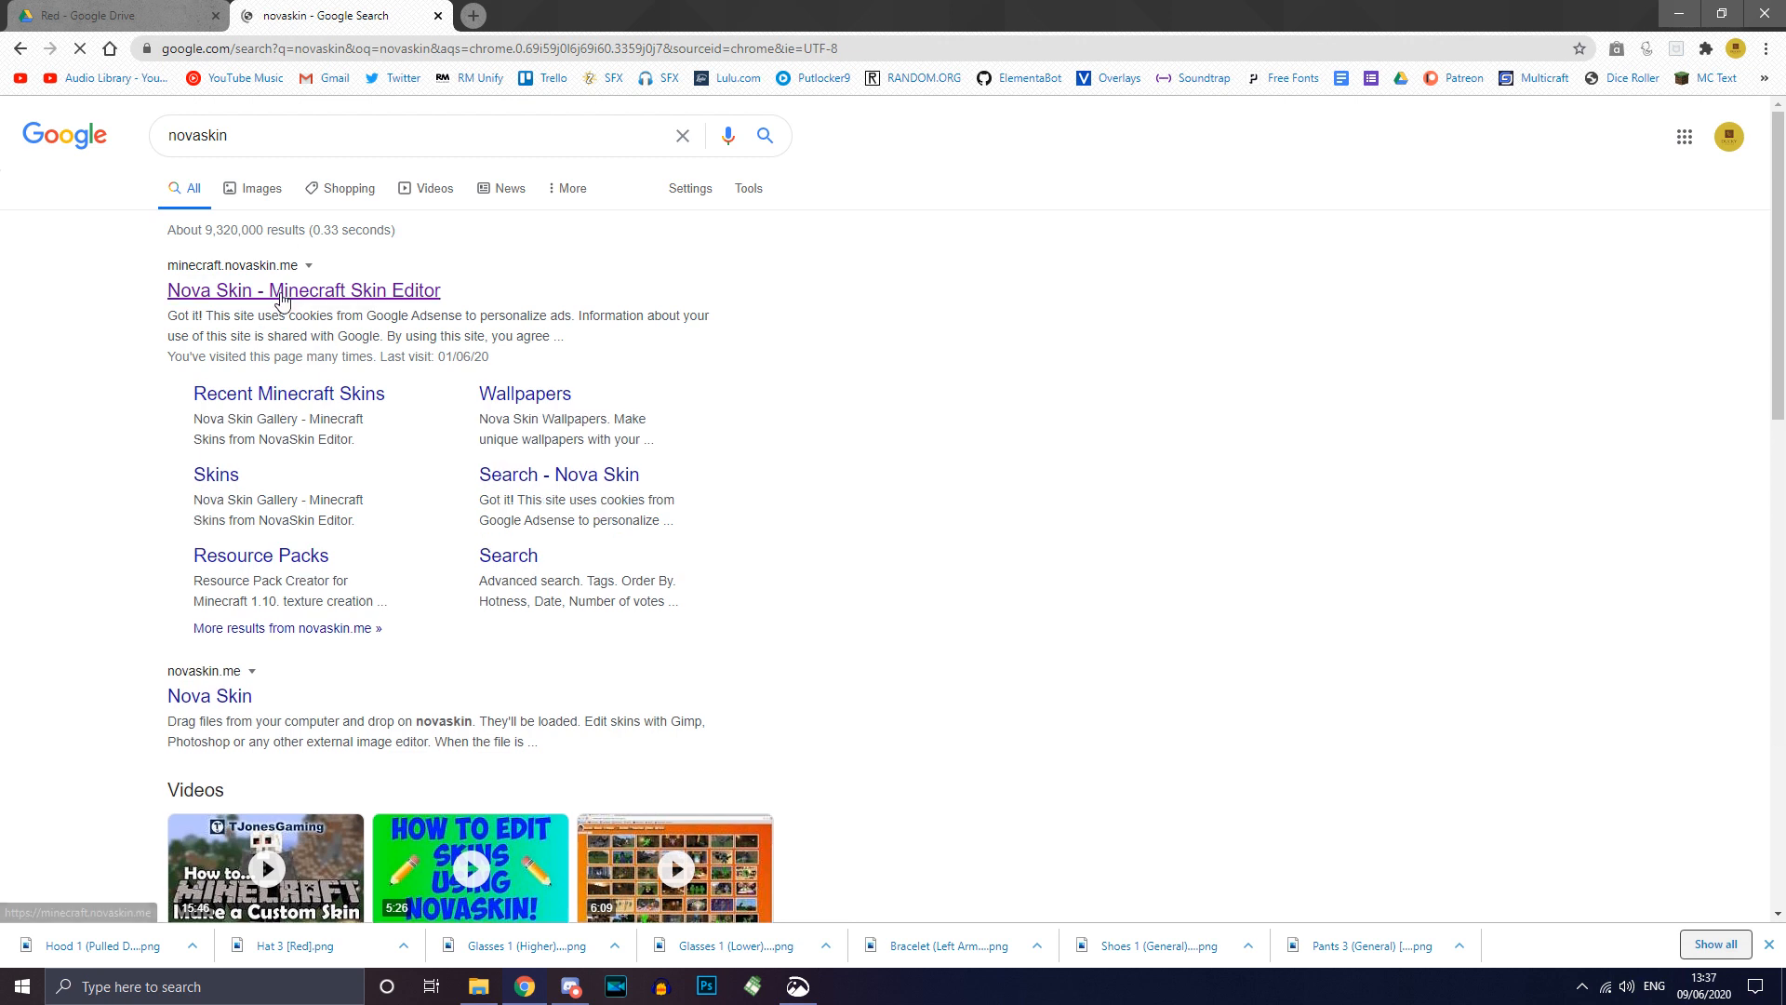
left_click(282, 296)
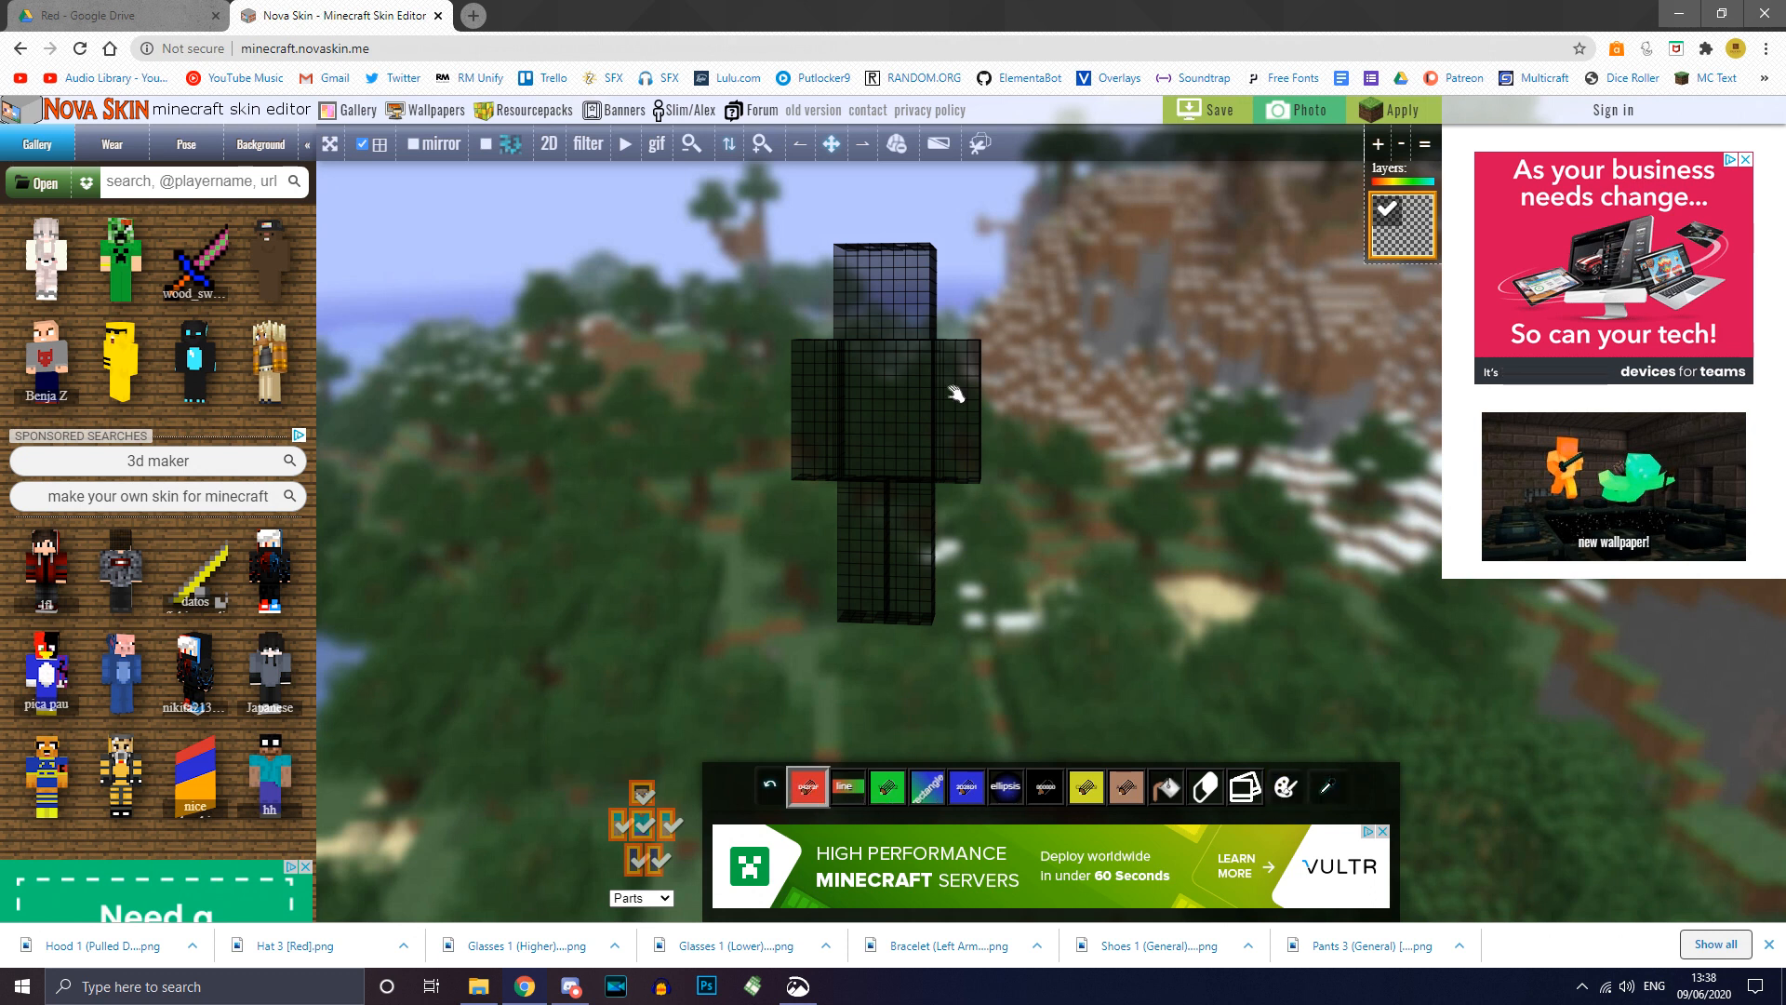
Step: Try a red stroke on the head, then rotate and zoom the blank model to inspect it
mouse_move(869, 265)
left_mouse_down()
mouse_move(870, 302)
mouse_move(899, 294)
left_mouse_up()
left_click_drag(1051, 321, 1054, 388)
scroll(1053, 371, "up", 1)
scroll(1054, 388, "up", 3)
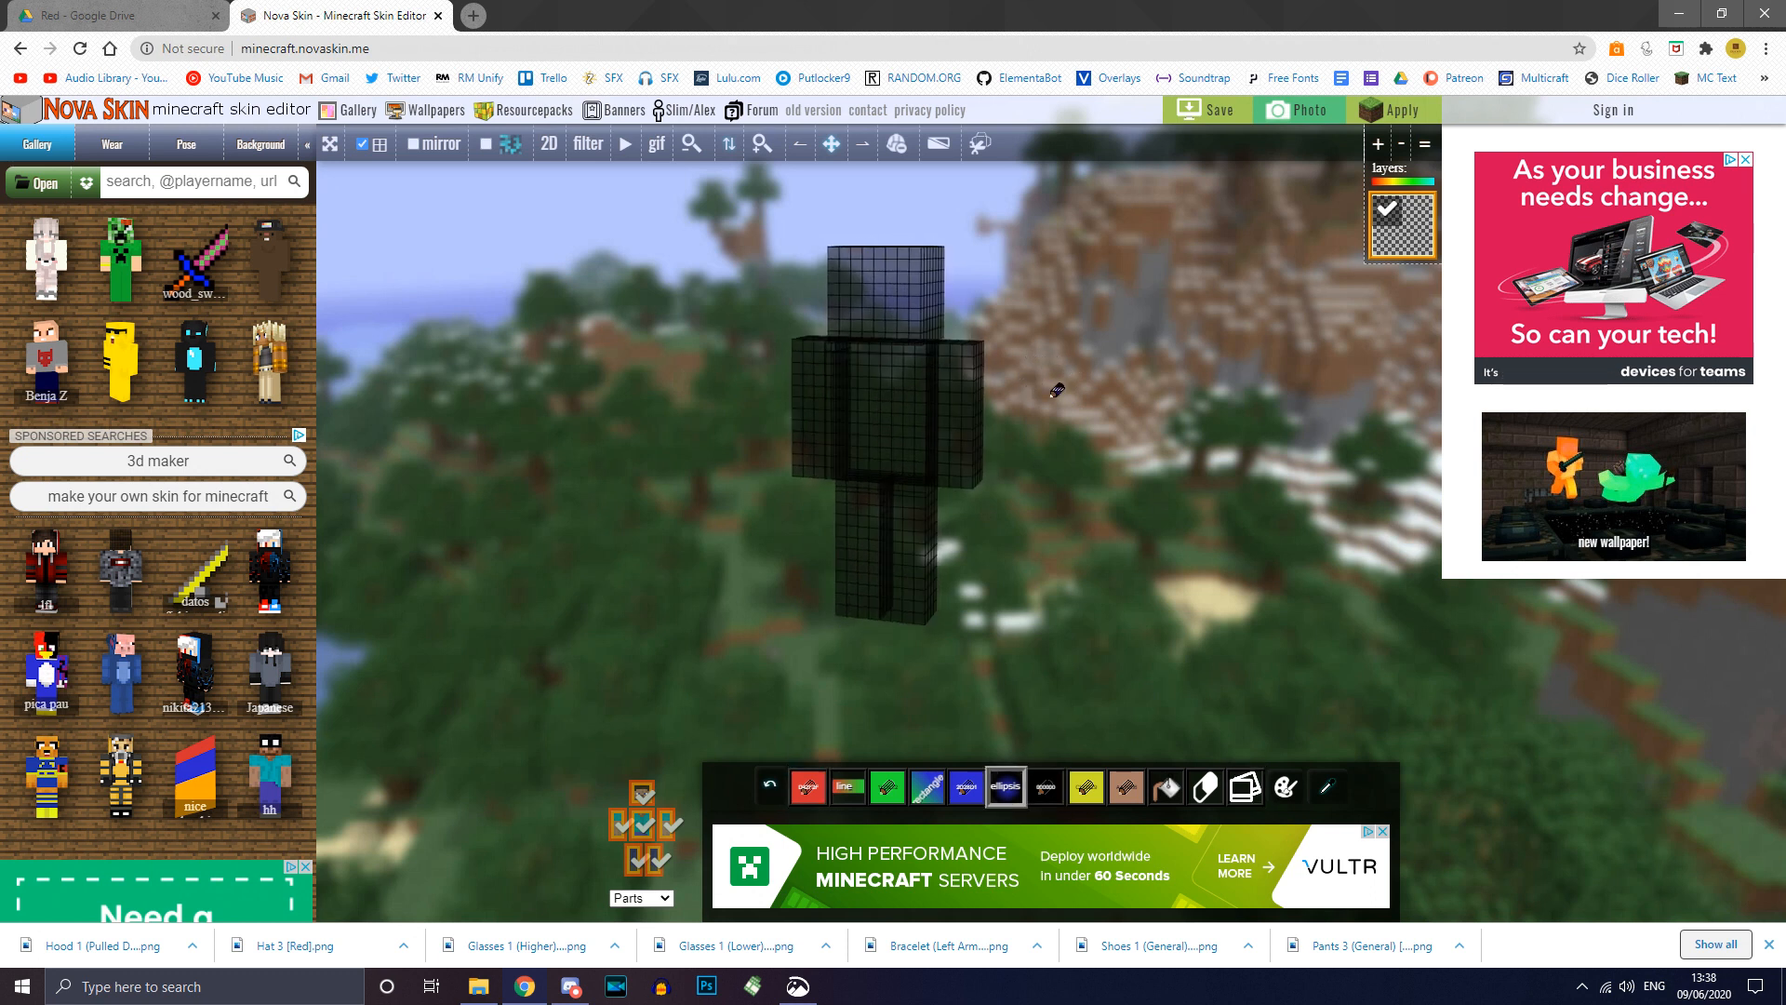
scroll(1051, 397, "down", 2)
scroll(1051, 398, "up", 3)
scroll(1051, 397, "down", 5)
scroll(1052, 400, "up", 4)
scroll(1052, 399, "down", 5)
scroll(1058, 391, "up", 4)
scroll(1057, 393, "down", 1)
scroll(1057, 392, "up", 4)
scroll(1056, 394, "down", 3)
scroll(1056, 395, "down", 2)
scroll(1056, 394, "up", 5)
scroll(1056, 395, "down", 5)
scroll(1057, 397, "up", 5)
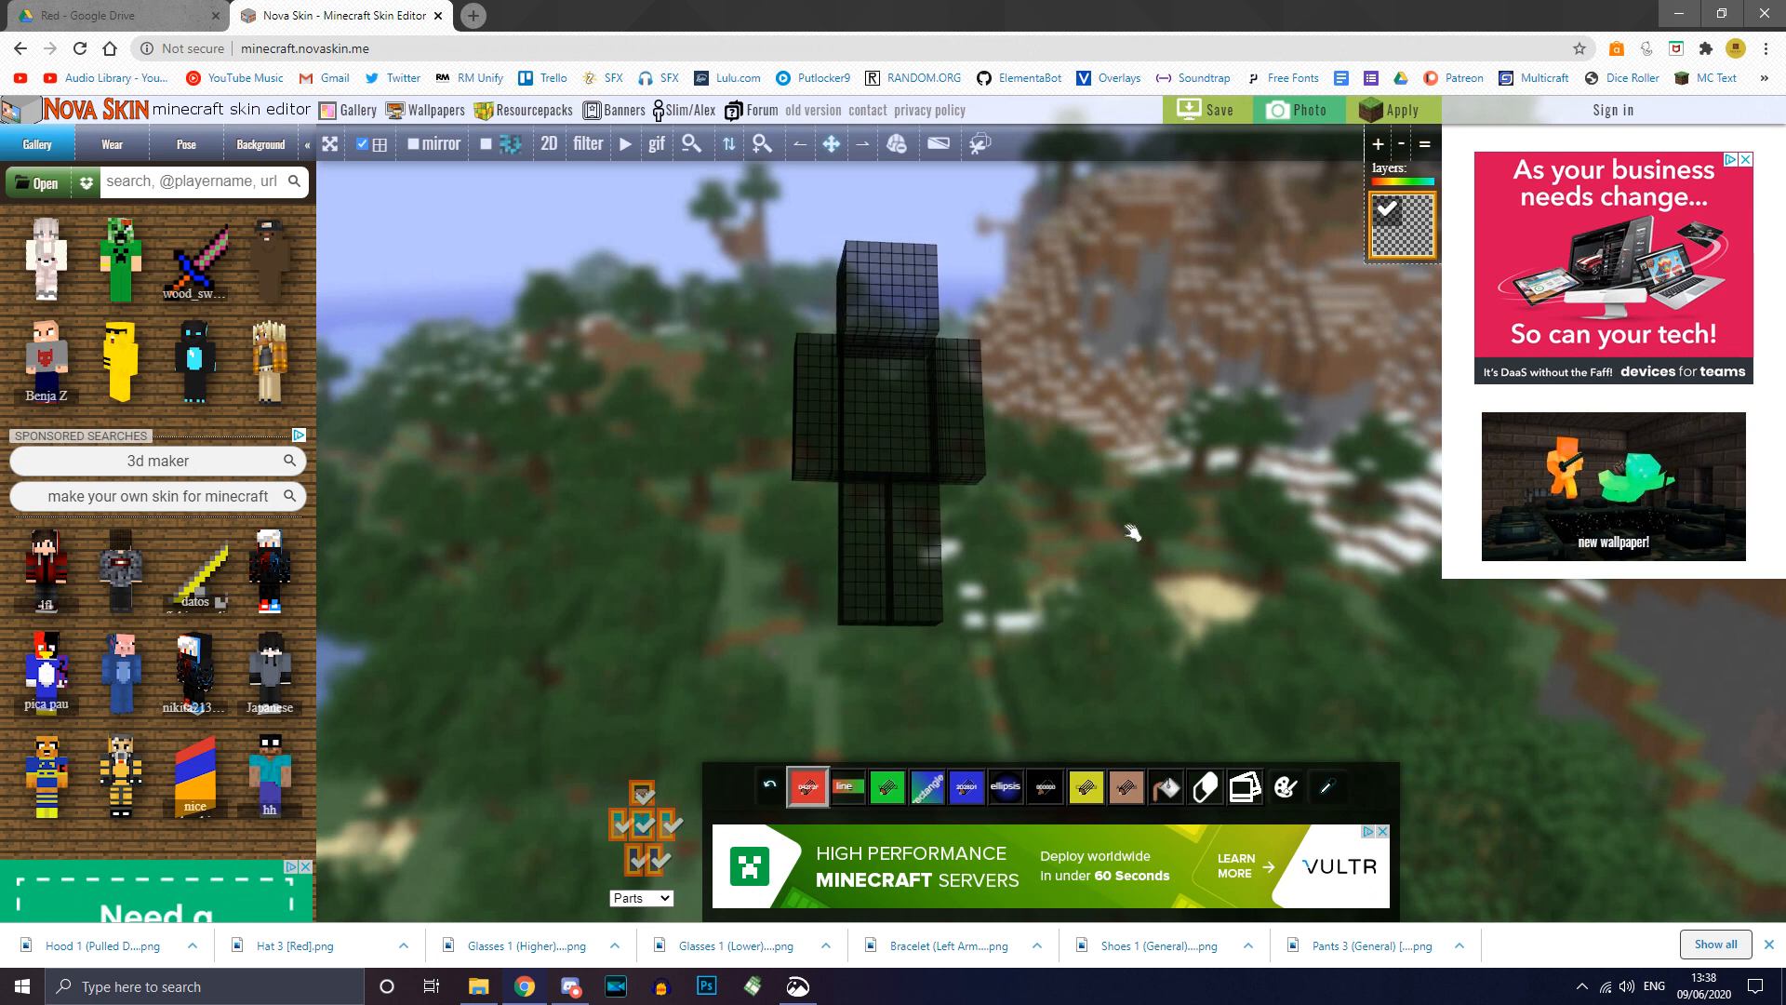
mouse_move(1093, 507)
left_mouse_down()
mouse_move(909, 259)
mouse_move(1094, 299)
left_mouse_up()
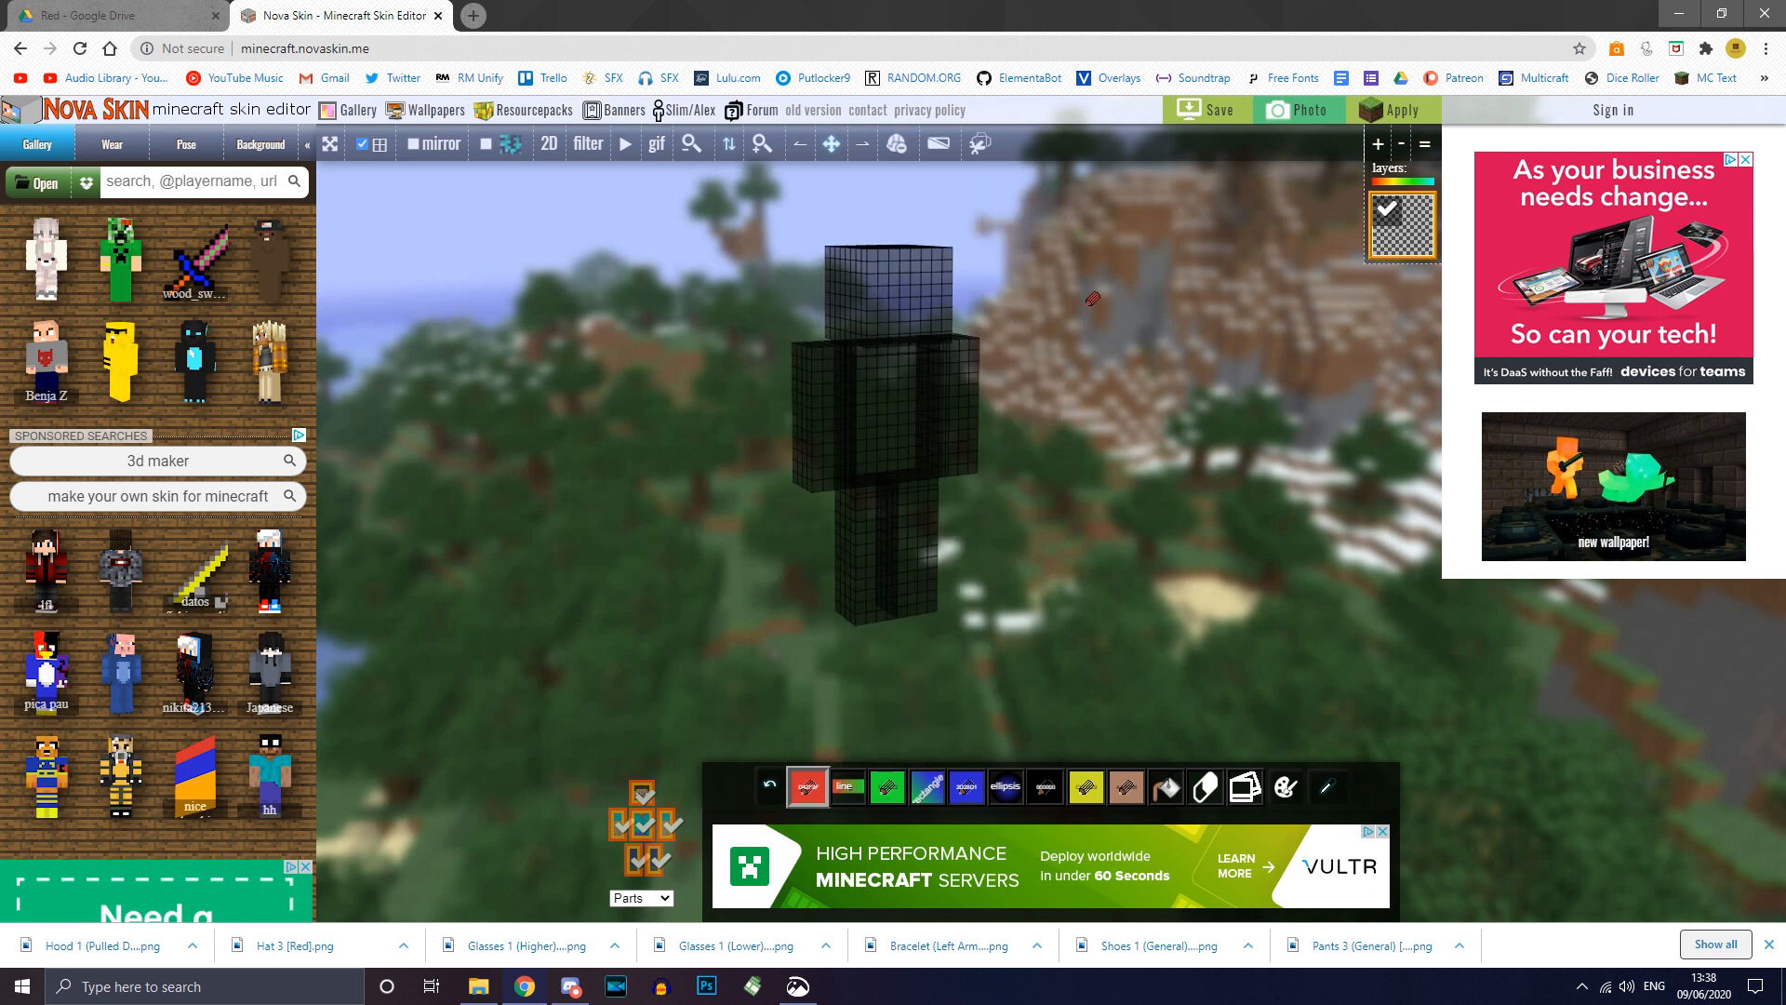
scroll(1093, 299, "up", 2)
left_click_drag(1139, 263, 1147, 308)
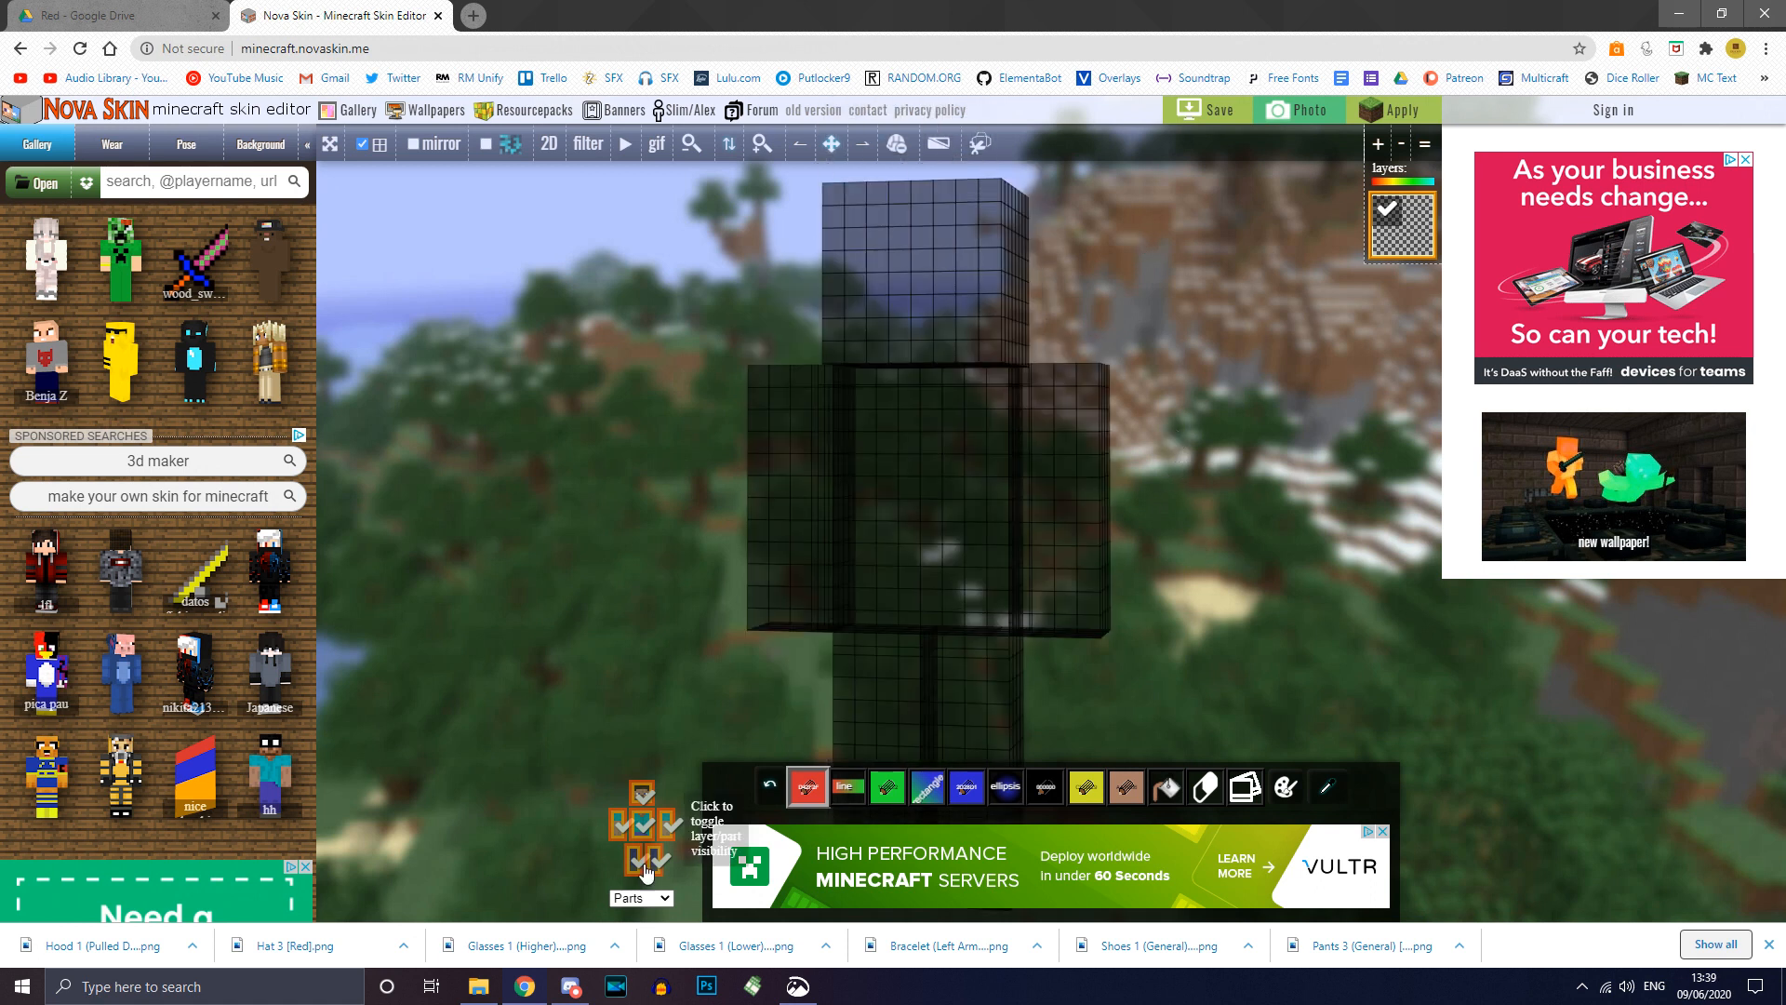
Step: Hide the head in the Parts list, then show it again
left_click(642, 897)
left_click(641, 903)
left_click(642, 793)
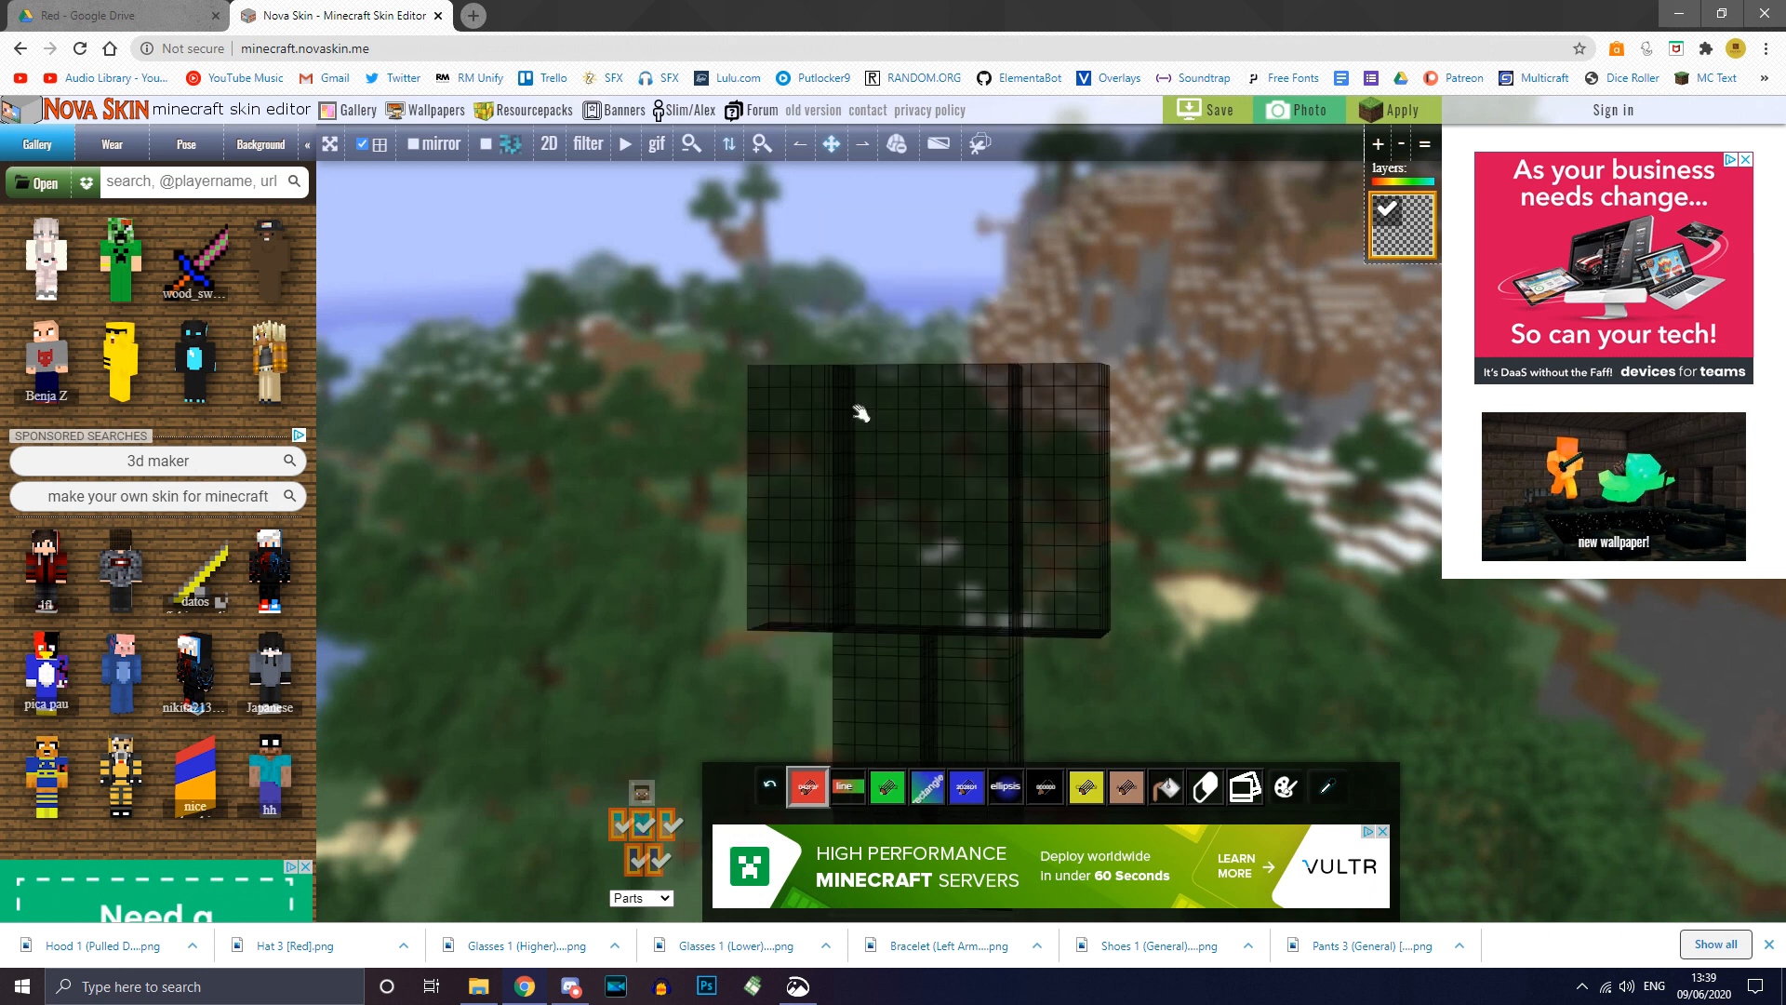
left_click(643, 796)
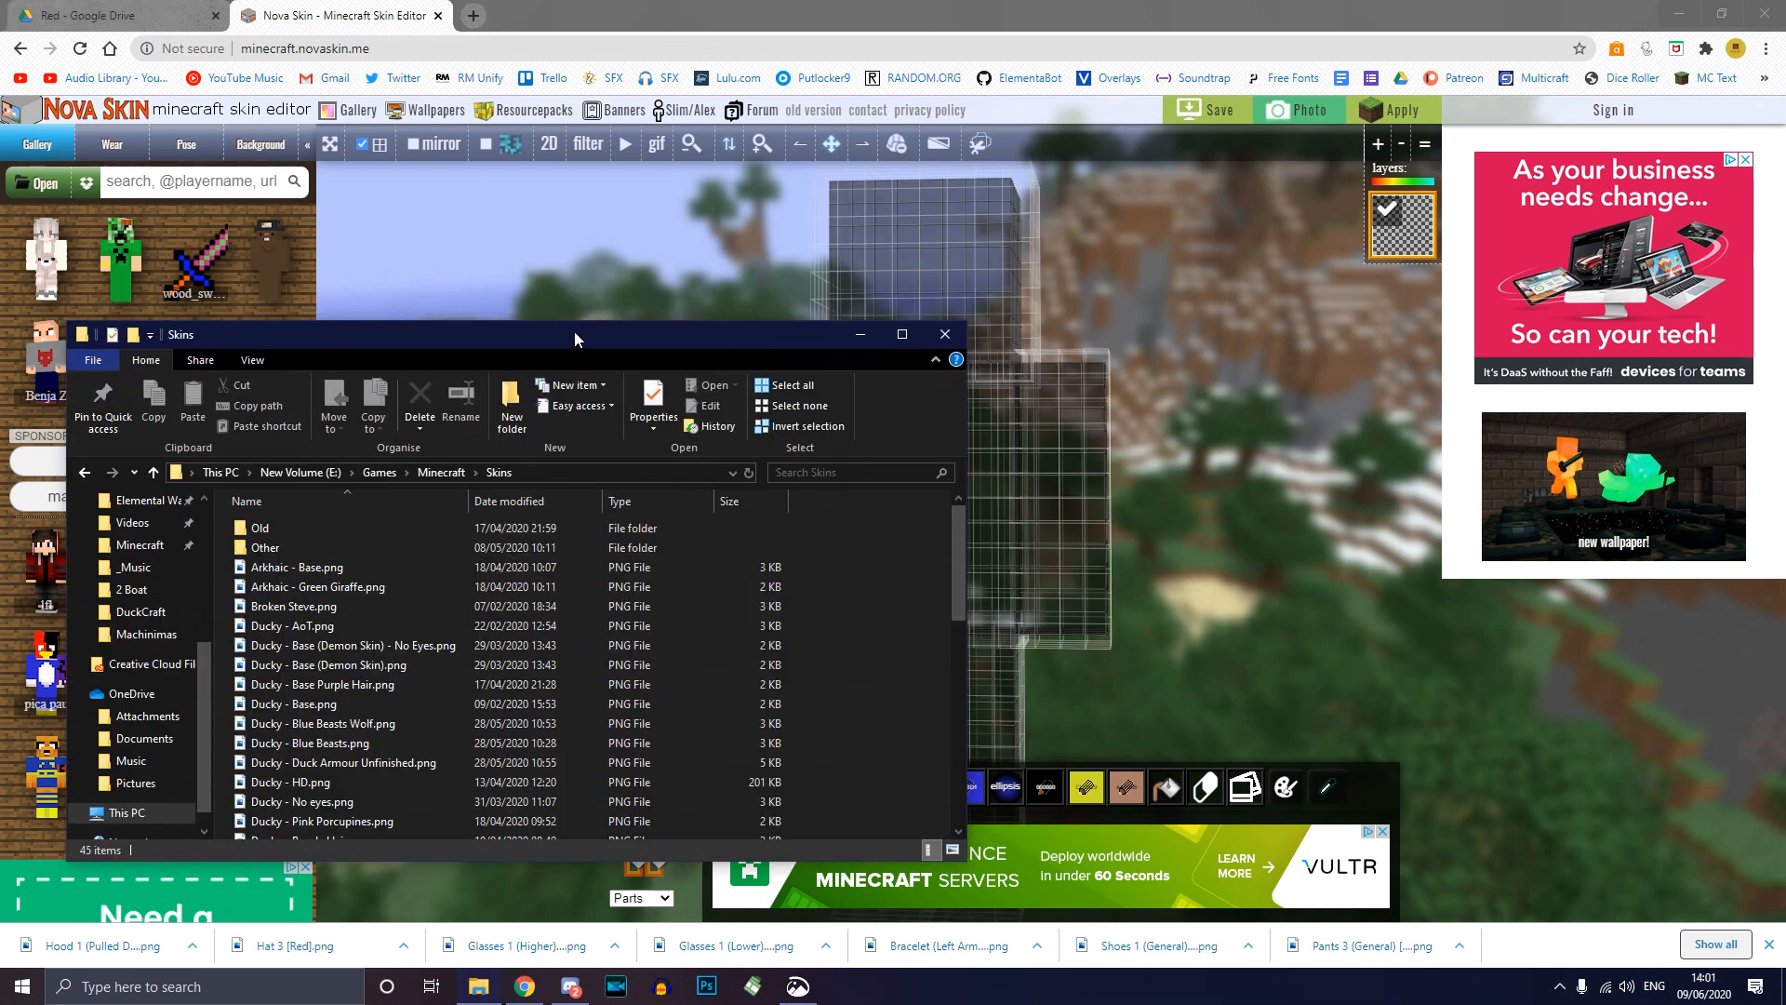
Step: Drag Ducky.png from the Skins folder onto the NovaSkin canvas to load the duck skin
left_click_drag(575, 337, 595, 286)
scroll(417, 505, "down", 5)
scroll(414, 521, "up", 5)
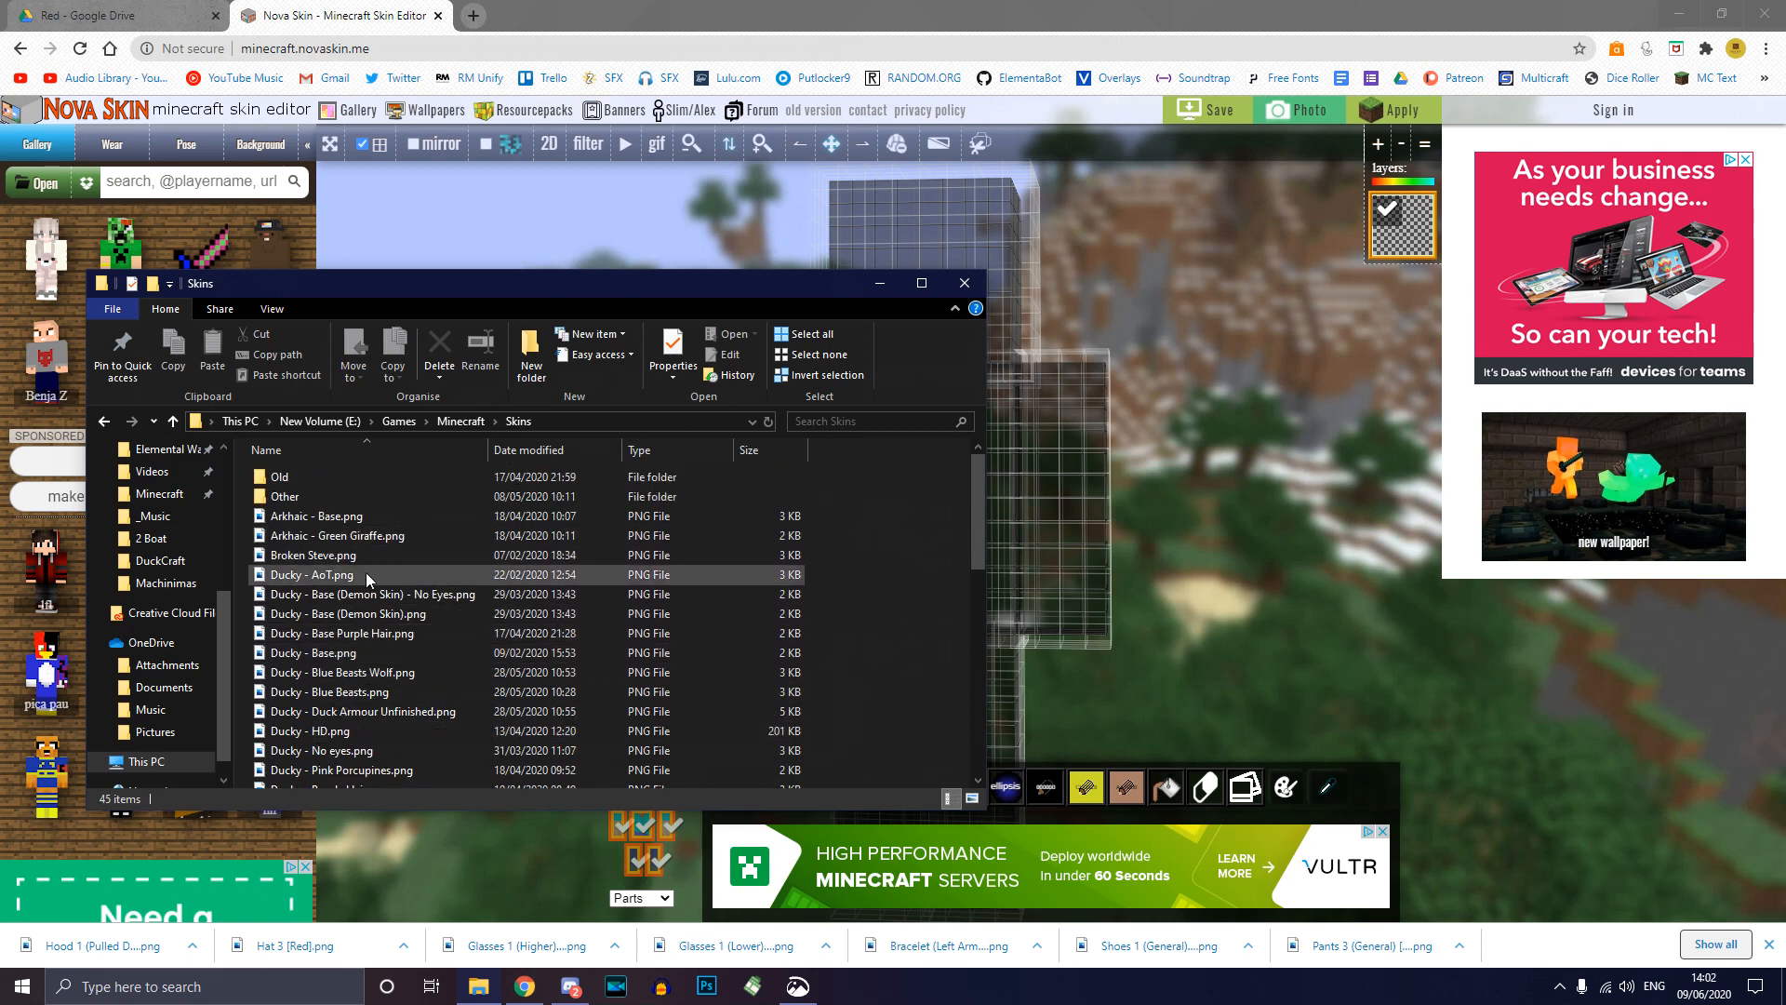
scroll(366, 572, "down", 2)
scroll(353, 761, "down", 1)
left_click(343, 722)
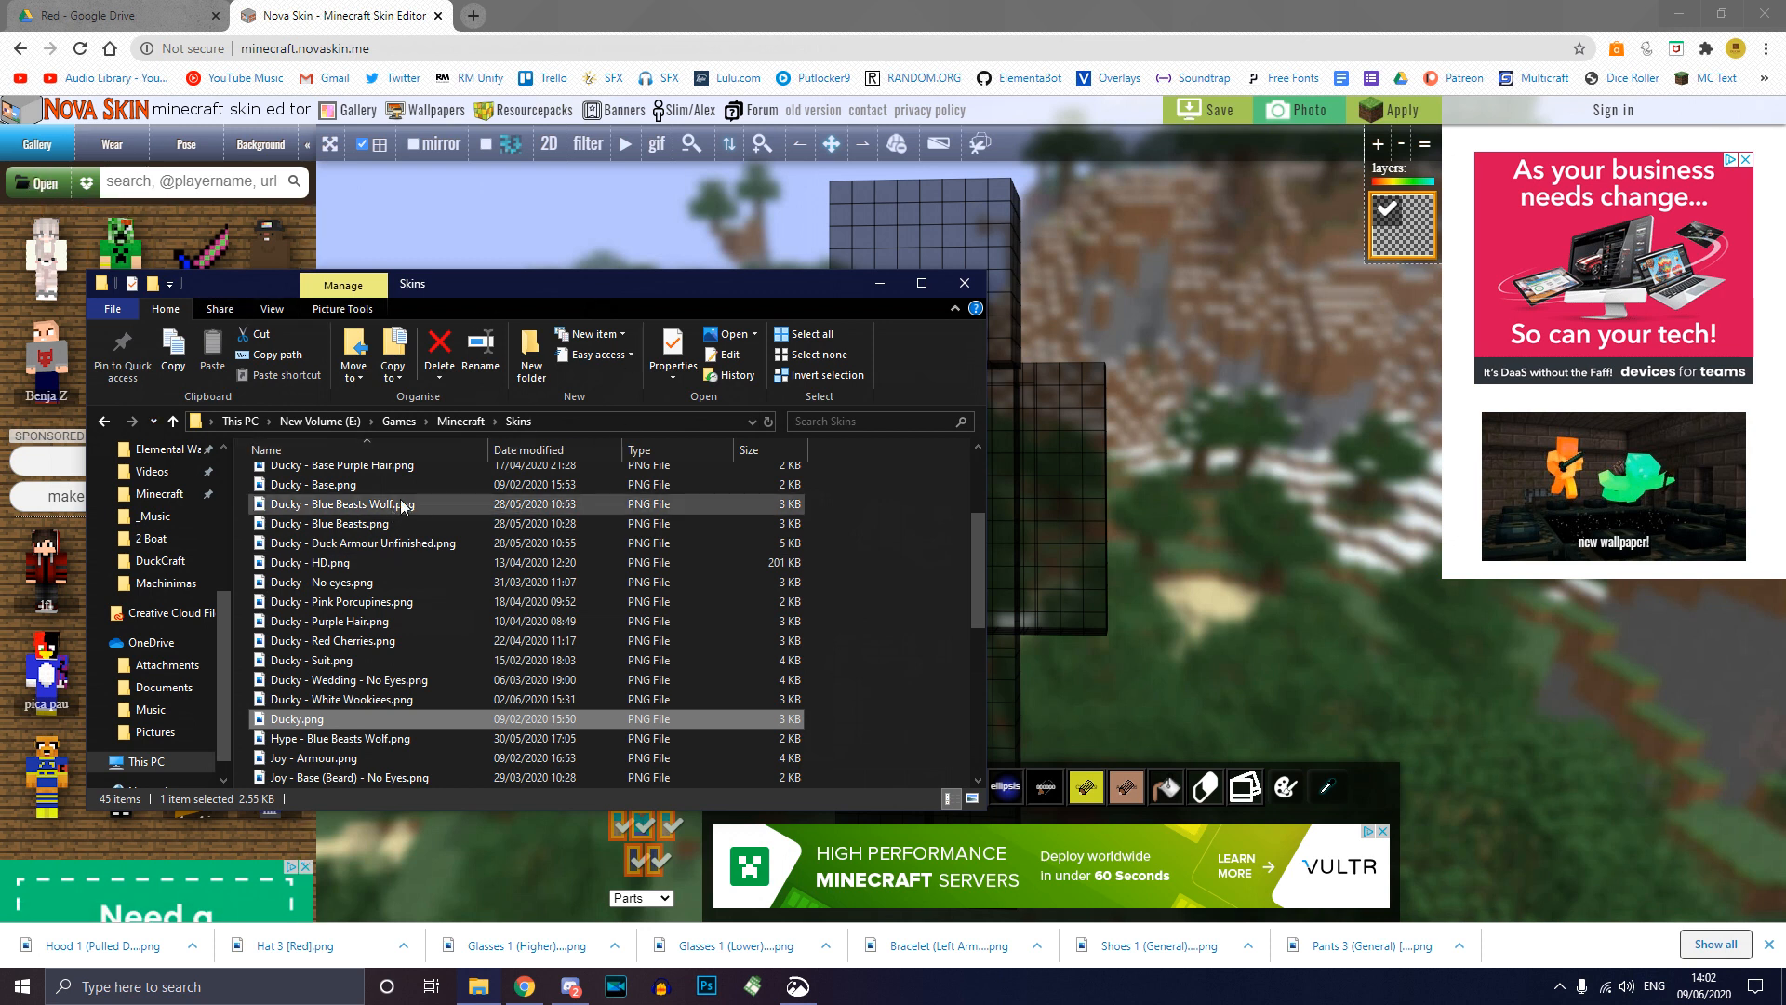
left_click_drag(420, 679, 1175, 519)
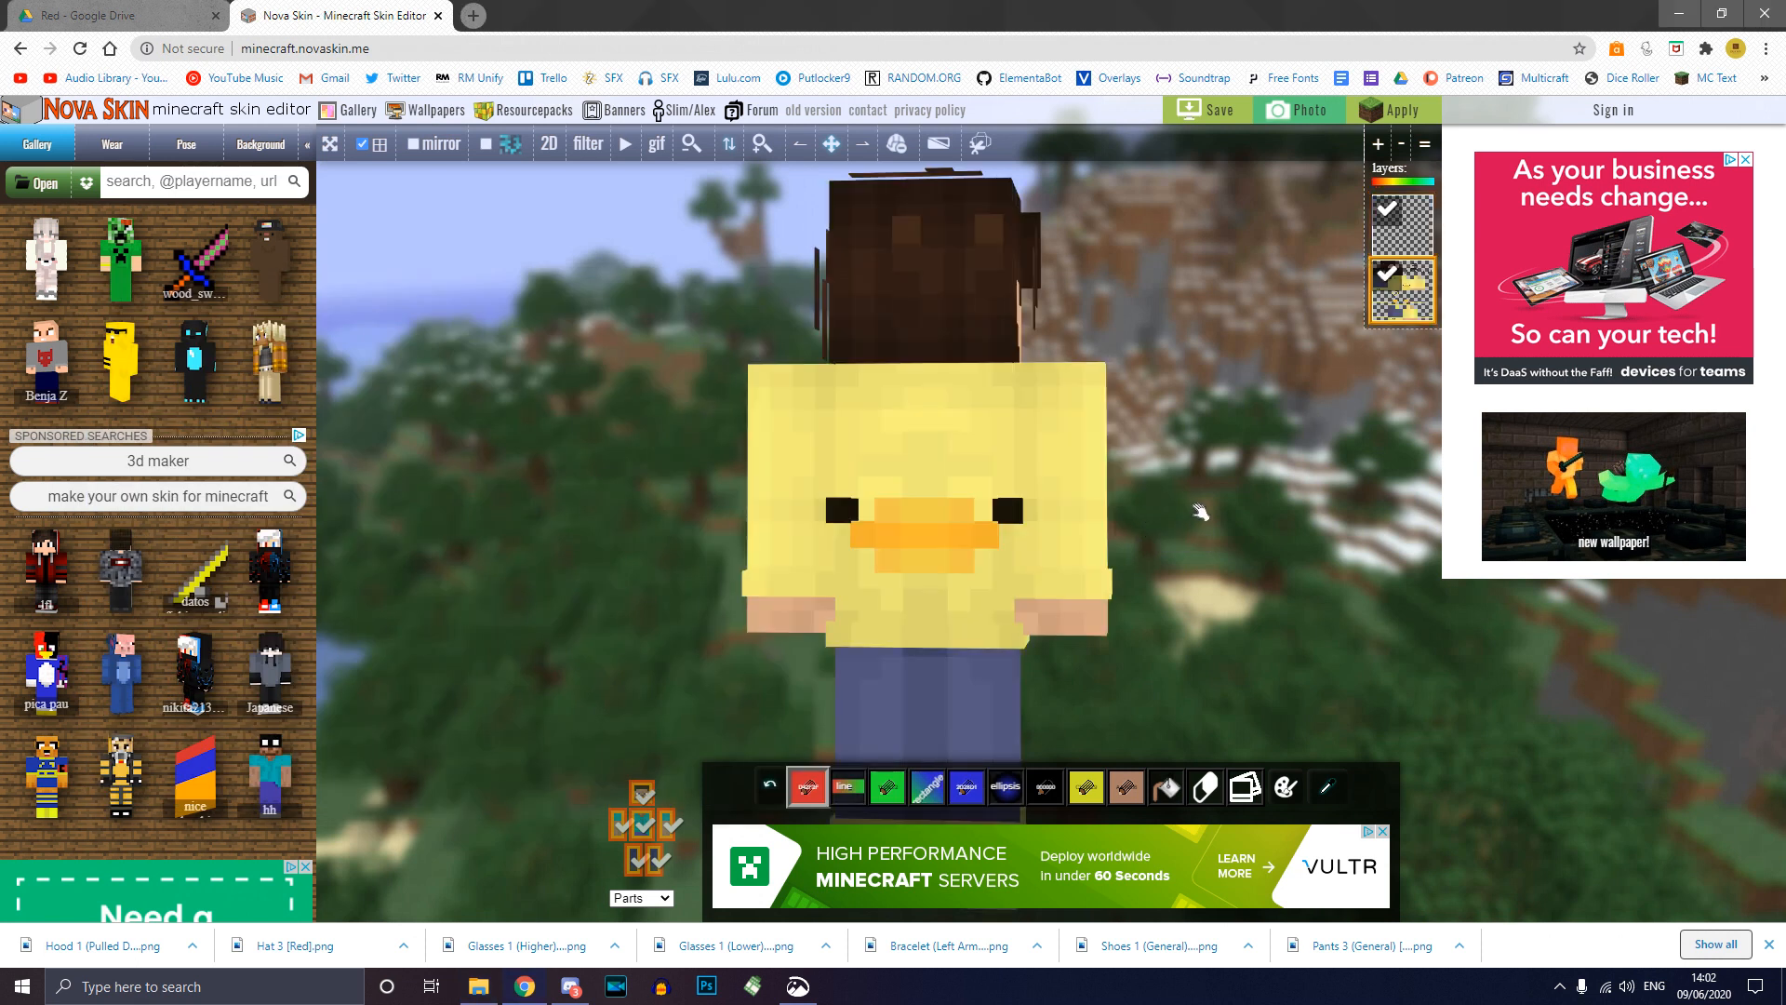
left_click_drag(1203, 515, 947, 495)
scroll(666, 423, "down", 3)
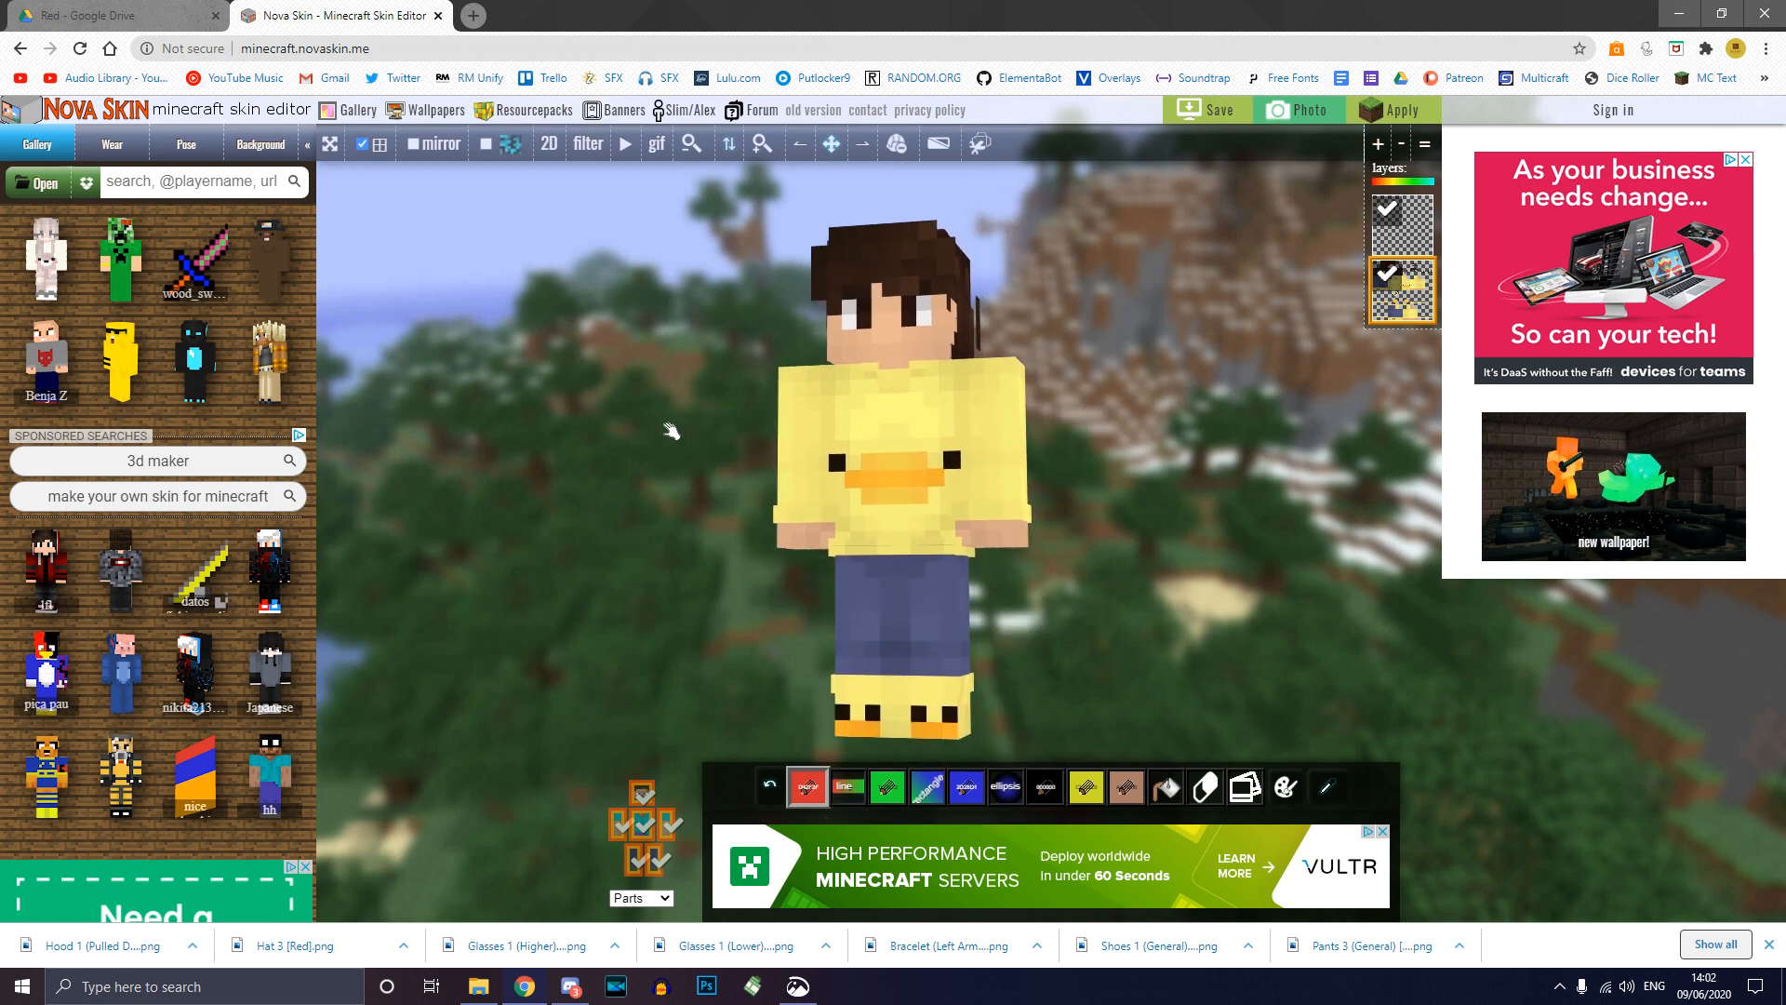
left_click_drag(1184, 574, 1000, 570)
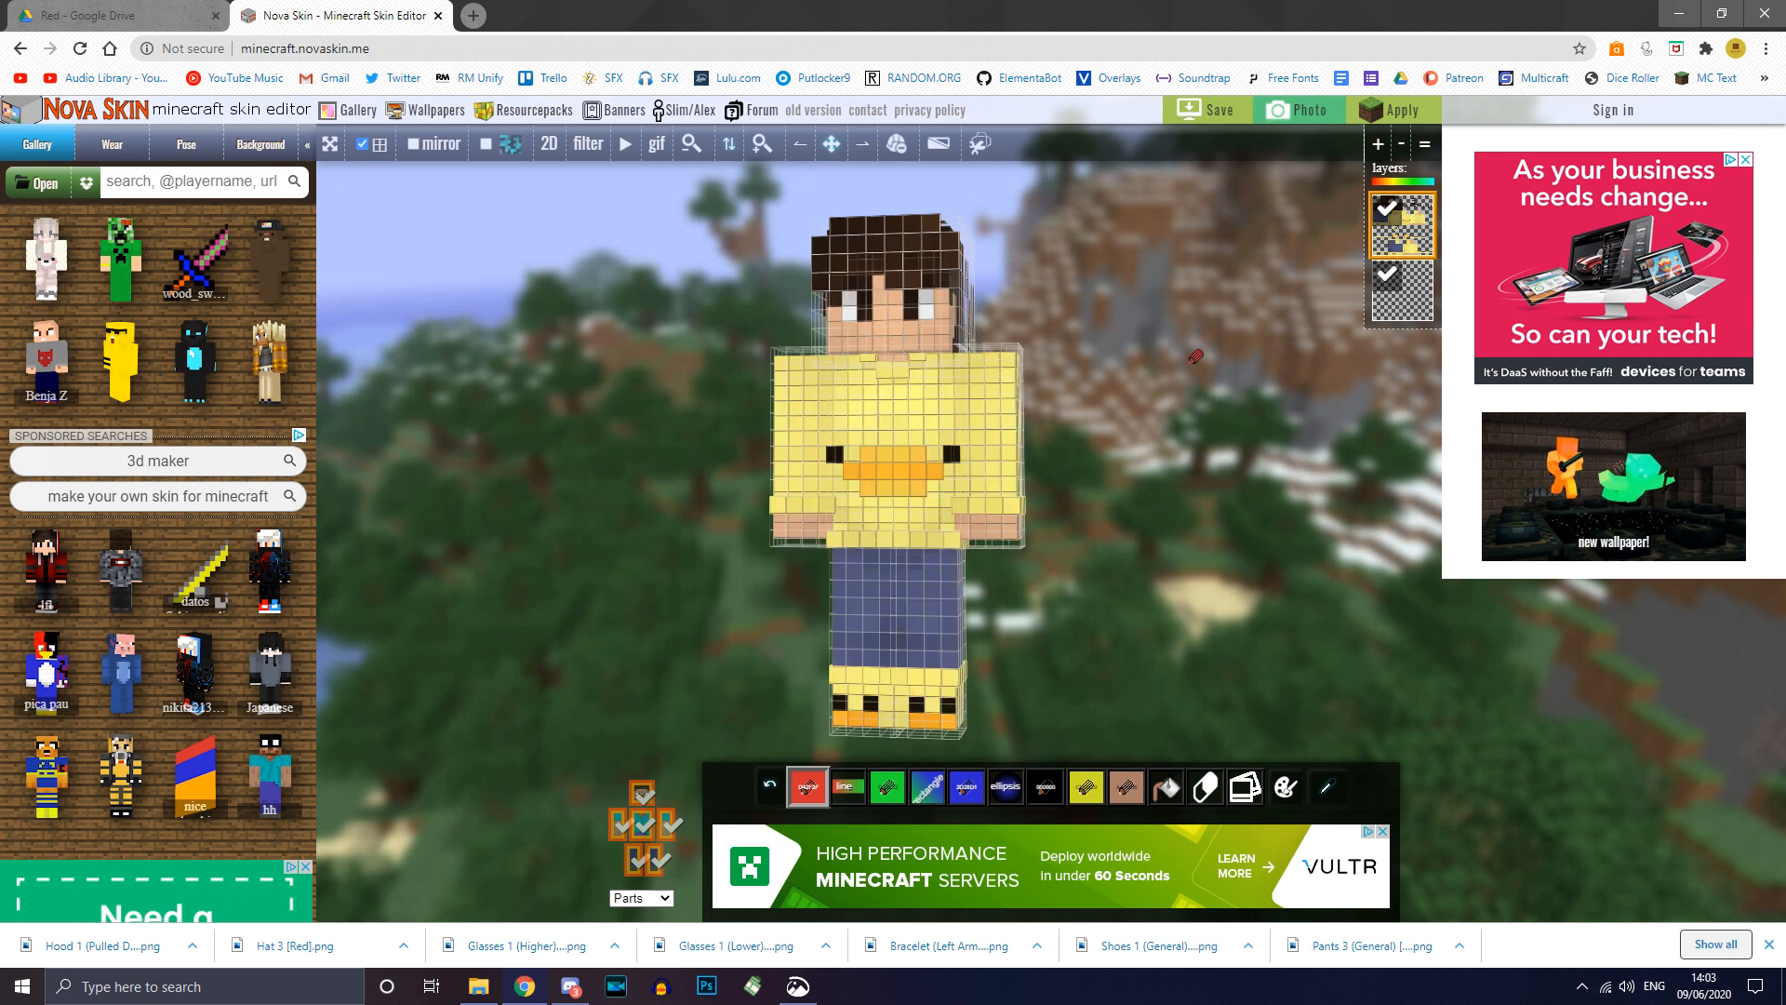
Step: Paint a red zigzag on the duck shirt in the second layer and reorder it below the beak
left_click(1415, 310)
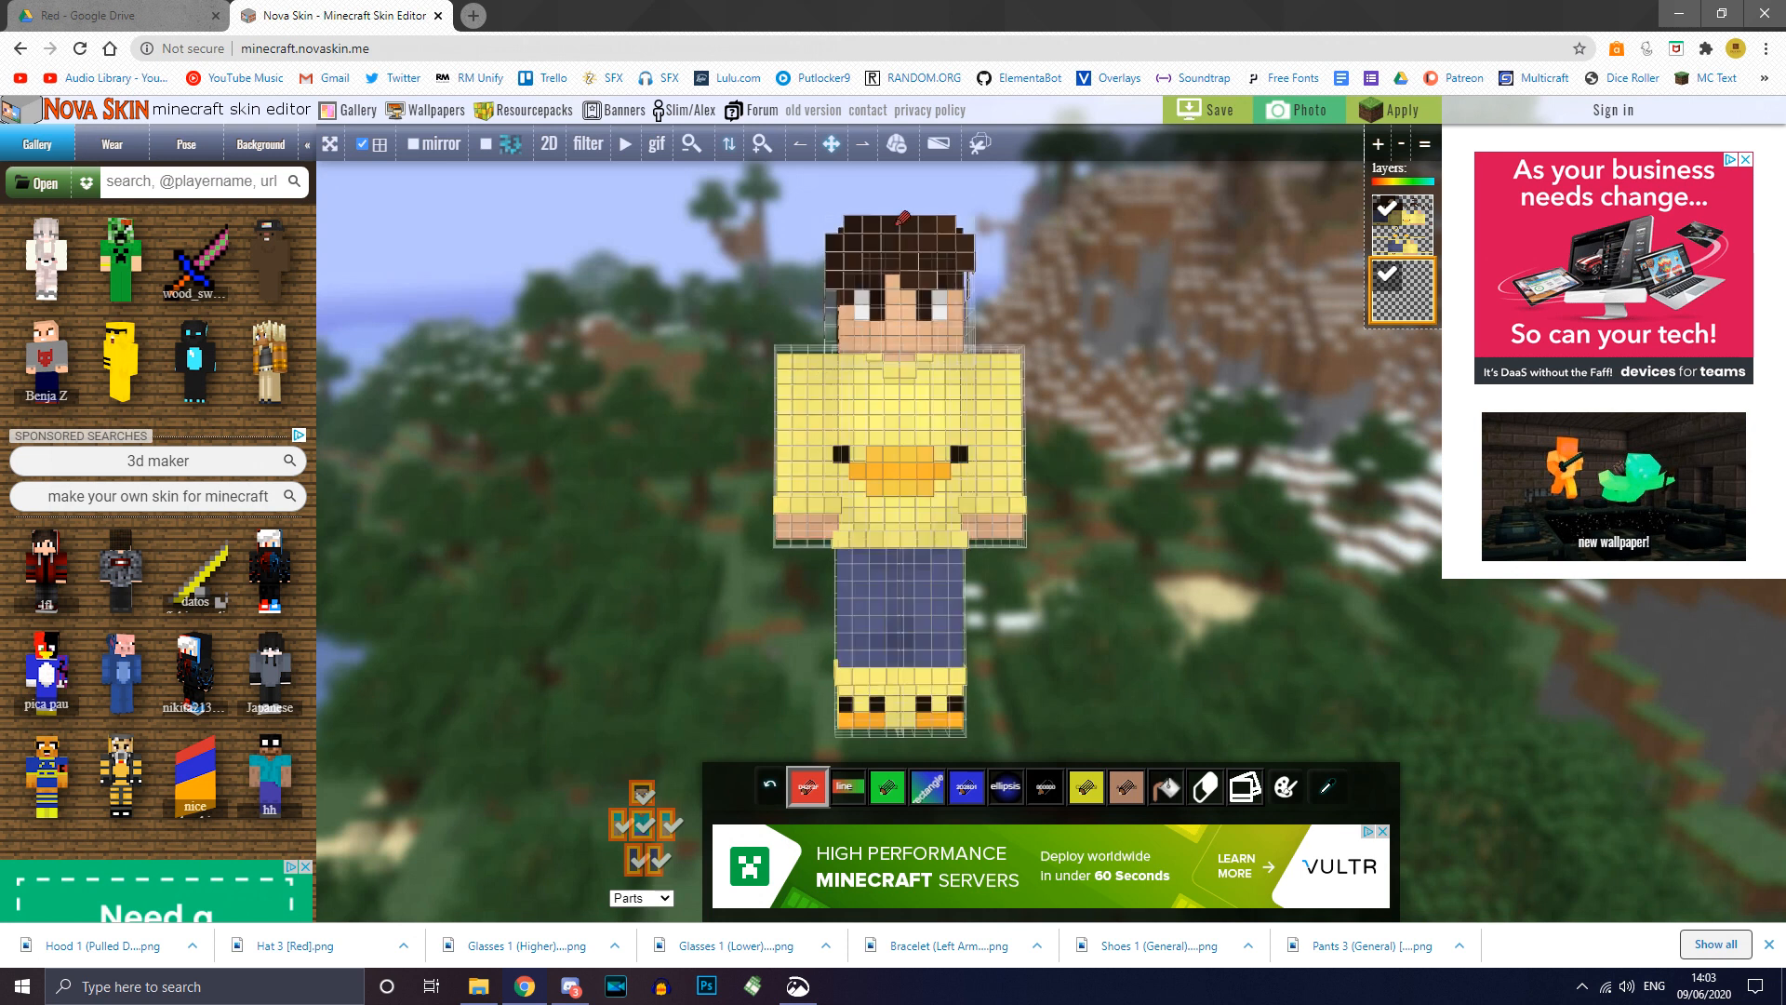
left_click_drag(886, 429, 930, 527)
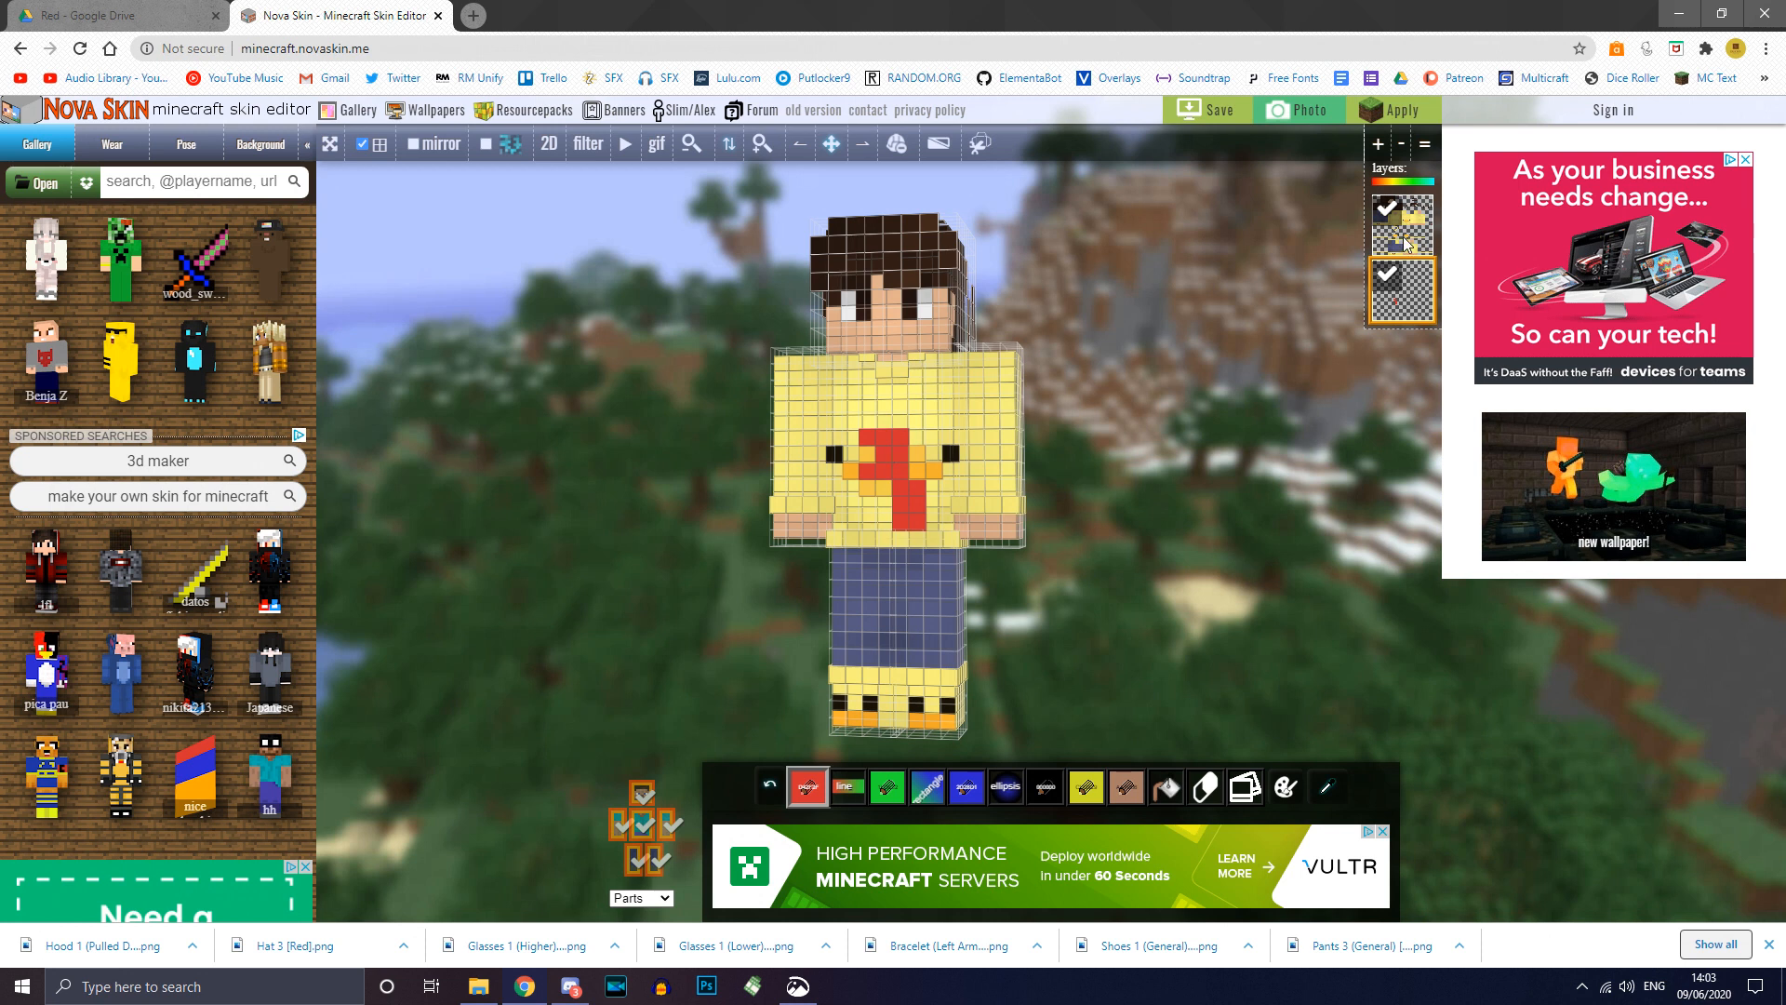
left_click_drag(1422, 289, 1421, 221)
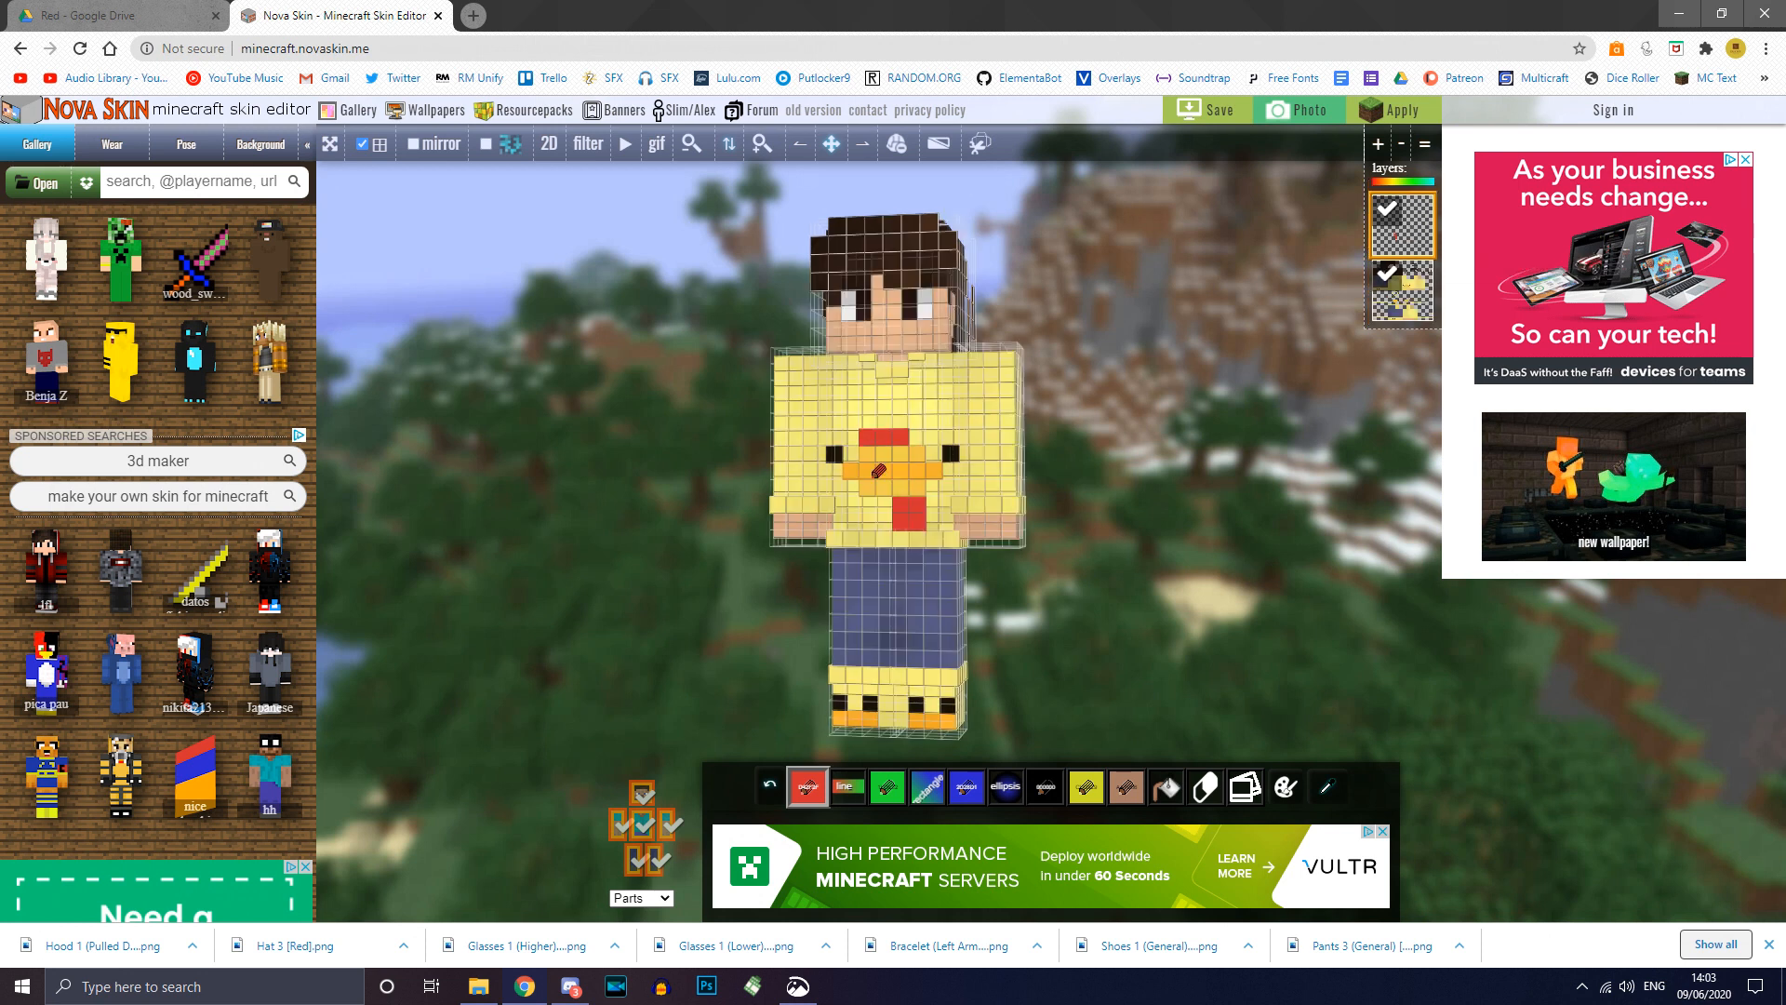
left_click_drag(1215, 518, 1250, 518)
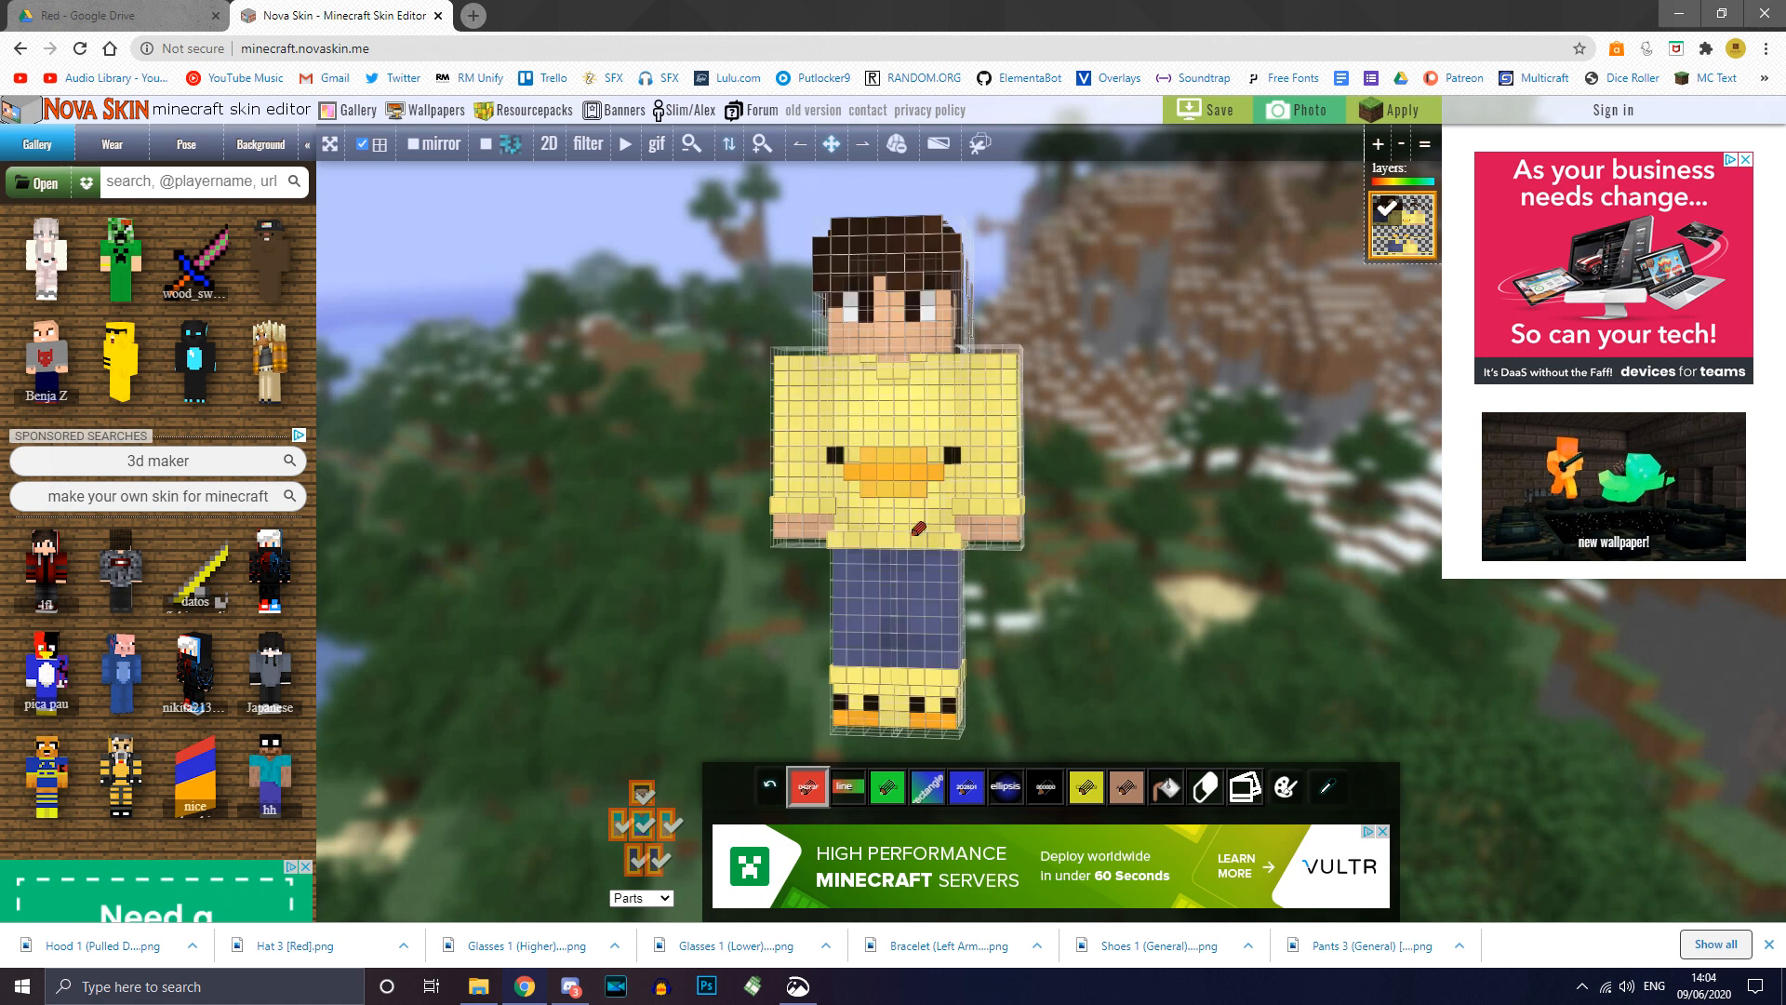
Step: Hide the torso and both legs in the Parts list
left_click_drag(1127, 472, 1042, 582)
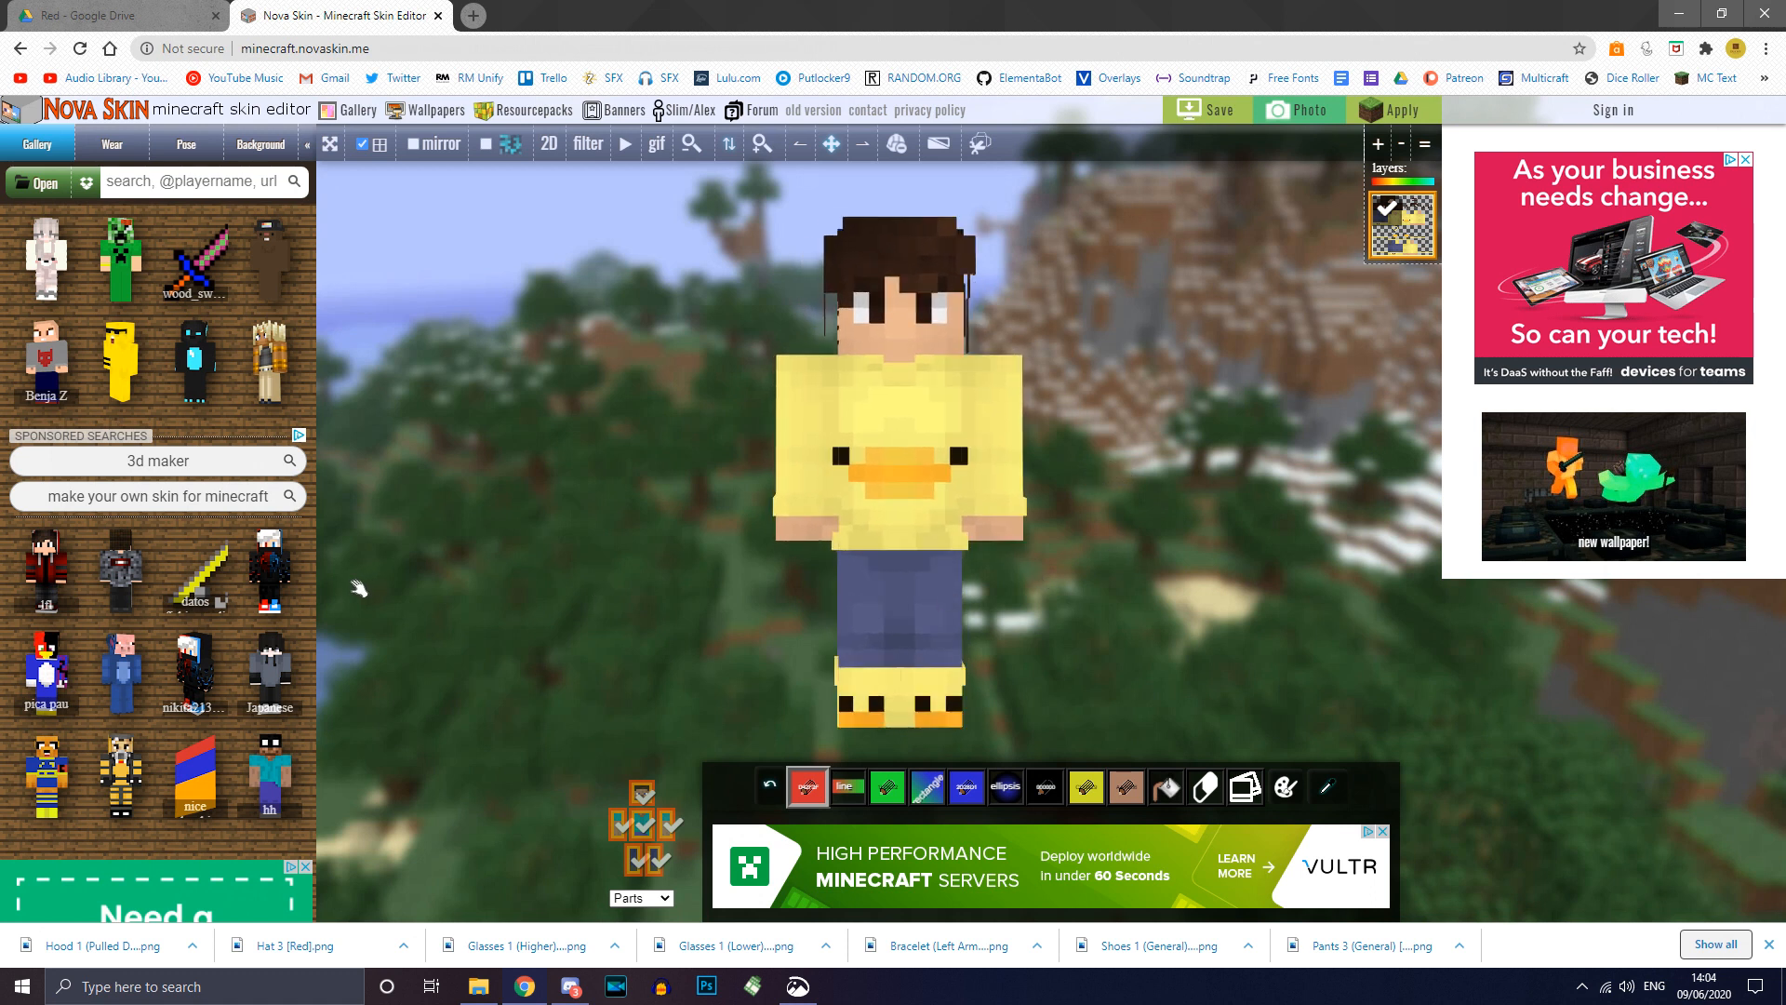
left_click_drag(1215, 481, 1186, 585)
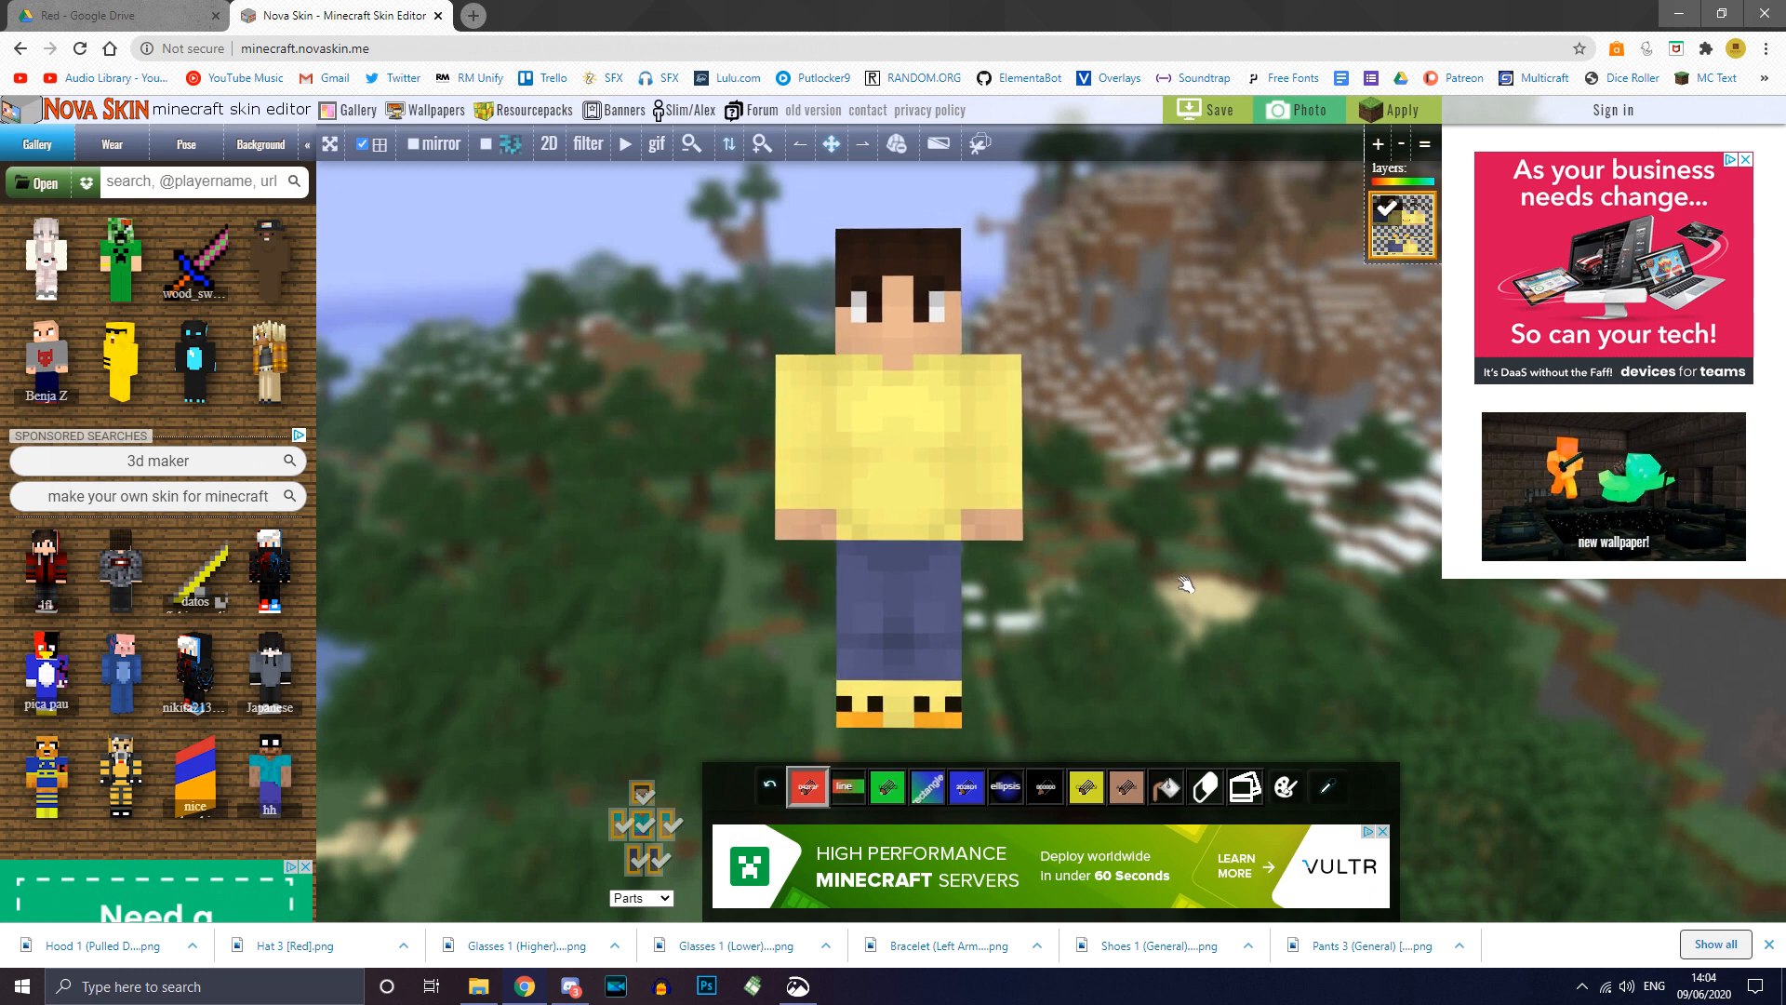
left_click(642, 825)
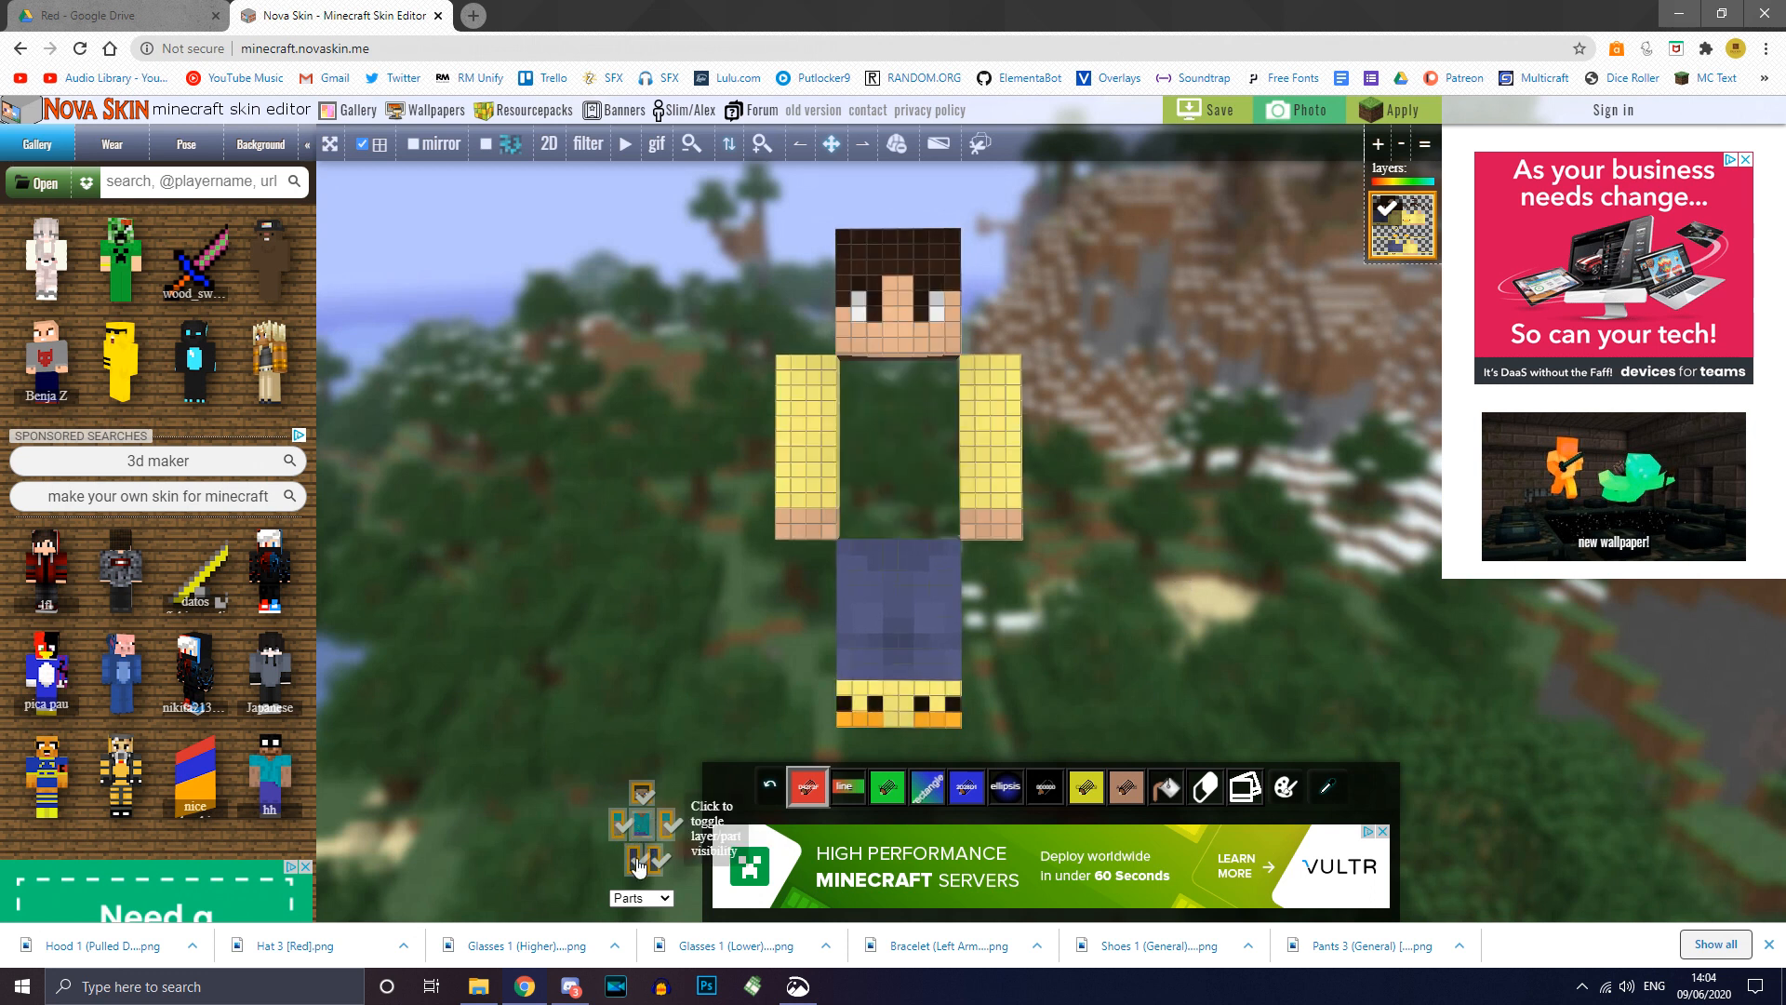
left_click(634, 861)
left_click(655, 860)
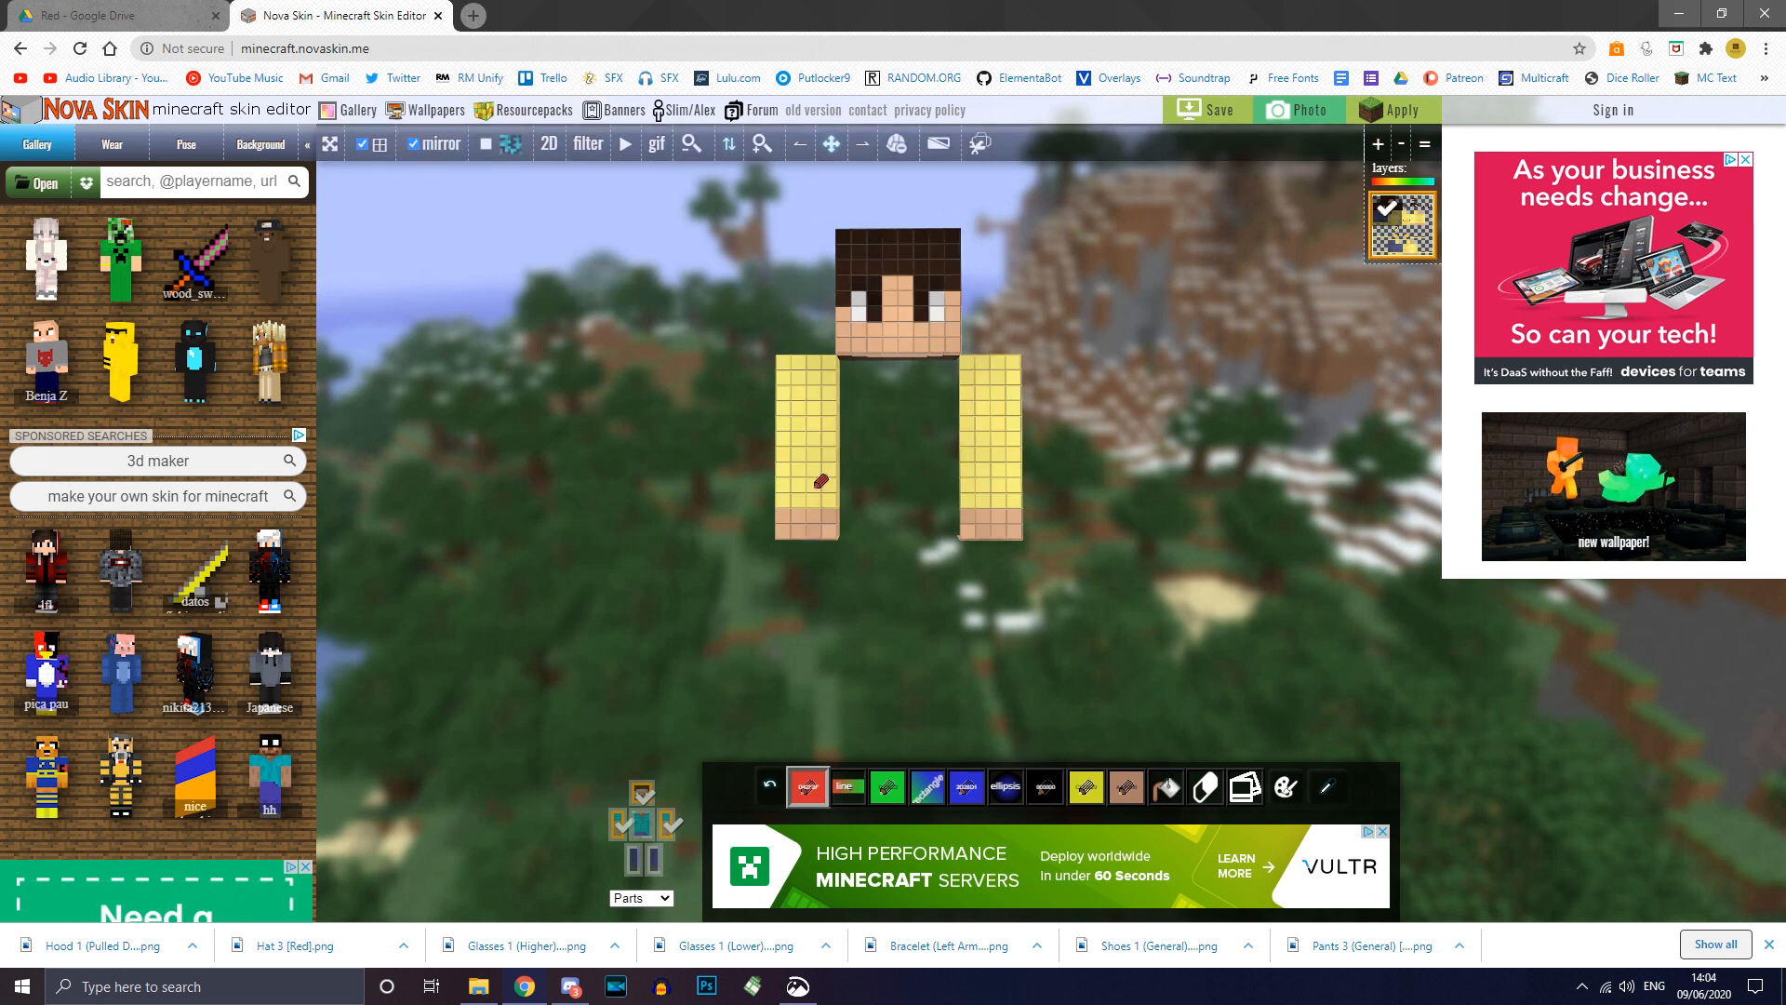
Step: Paint red stripes on the arms, undo them, and view the model three-quarter on
left_click_drag(828, 453, 812, 472)
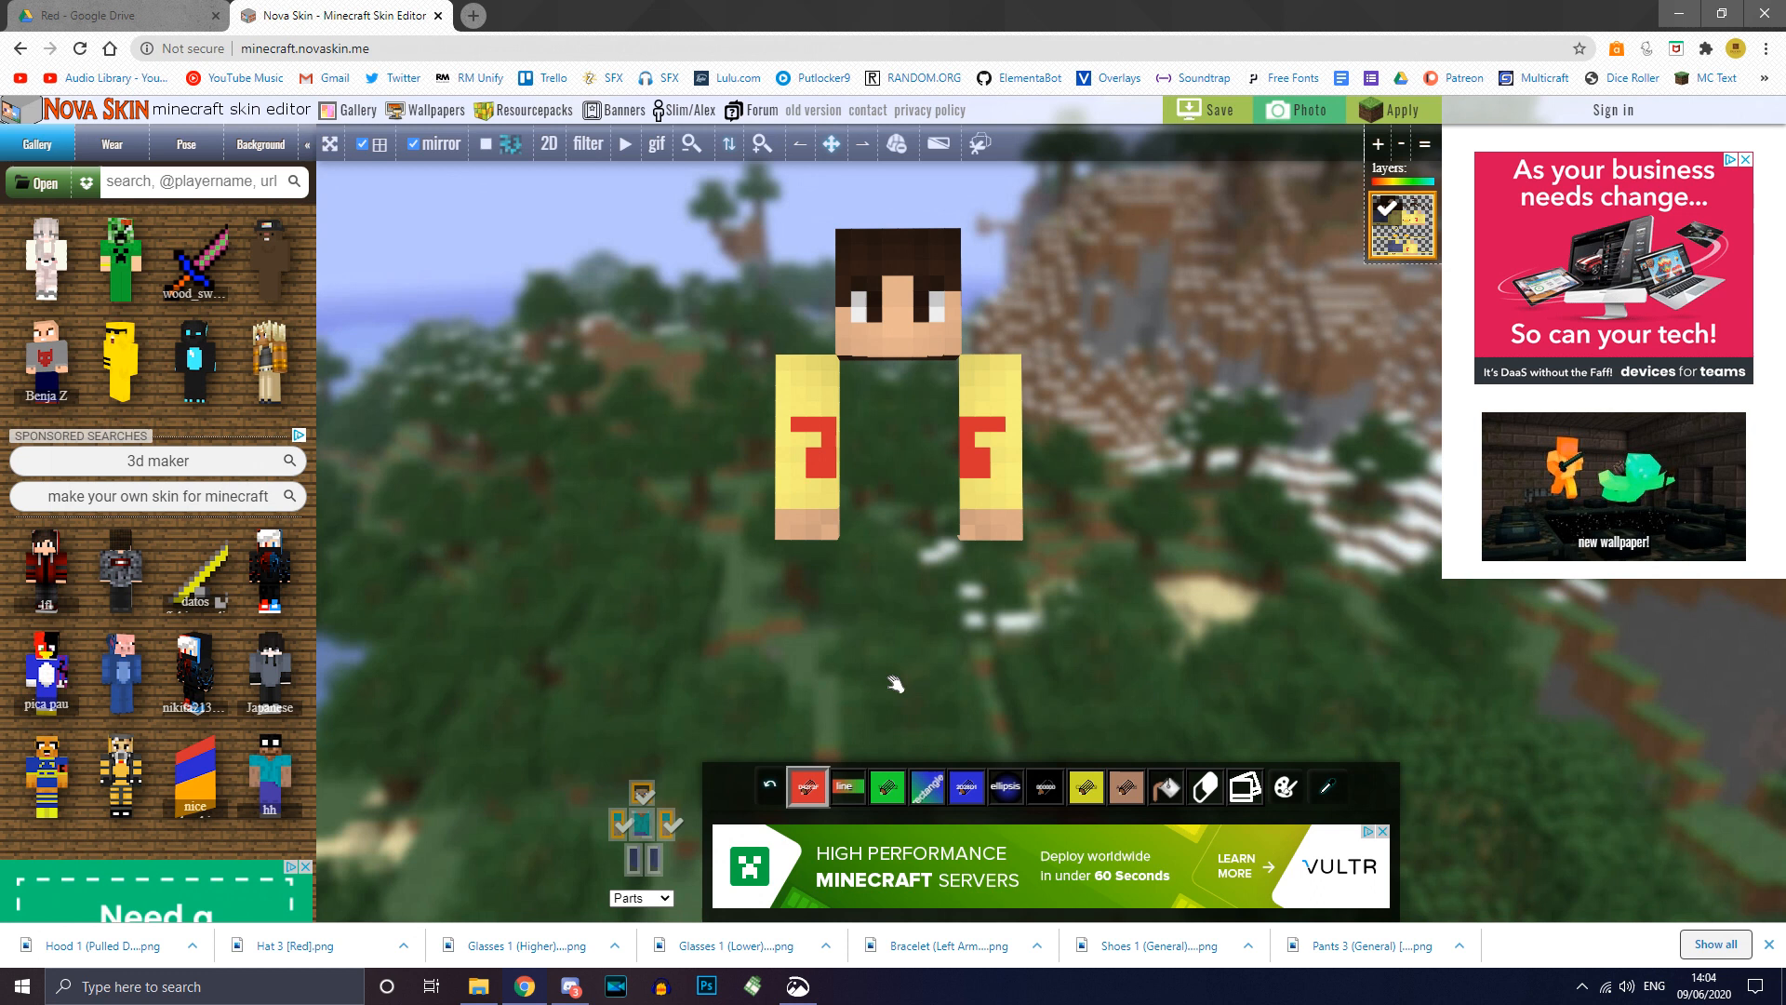
key("ctrl+z")
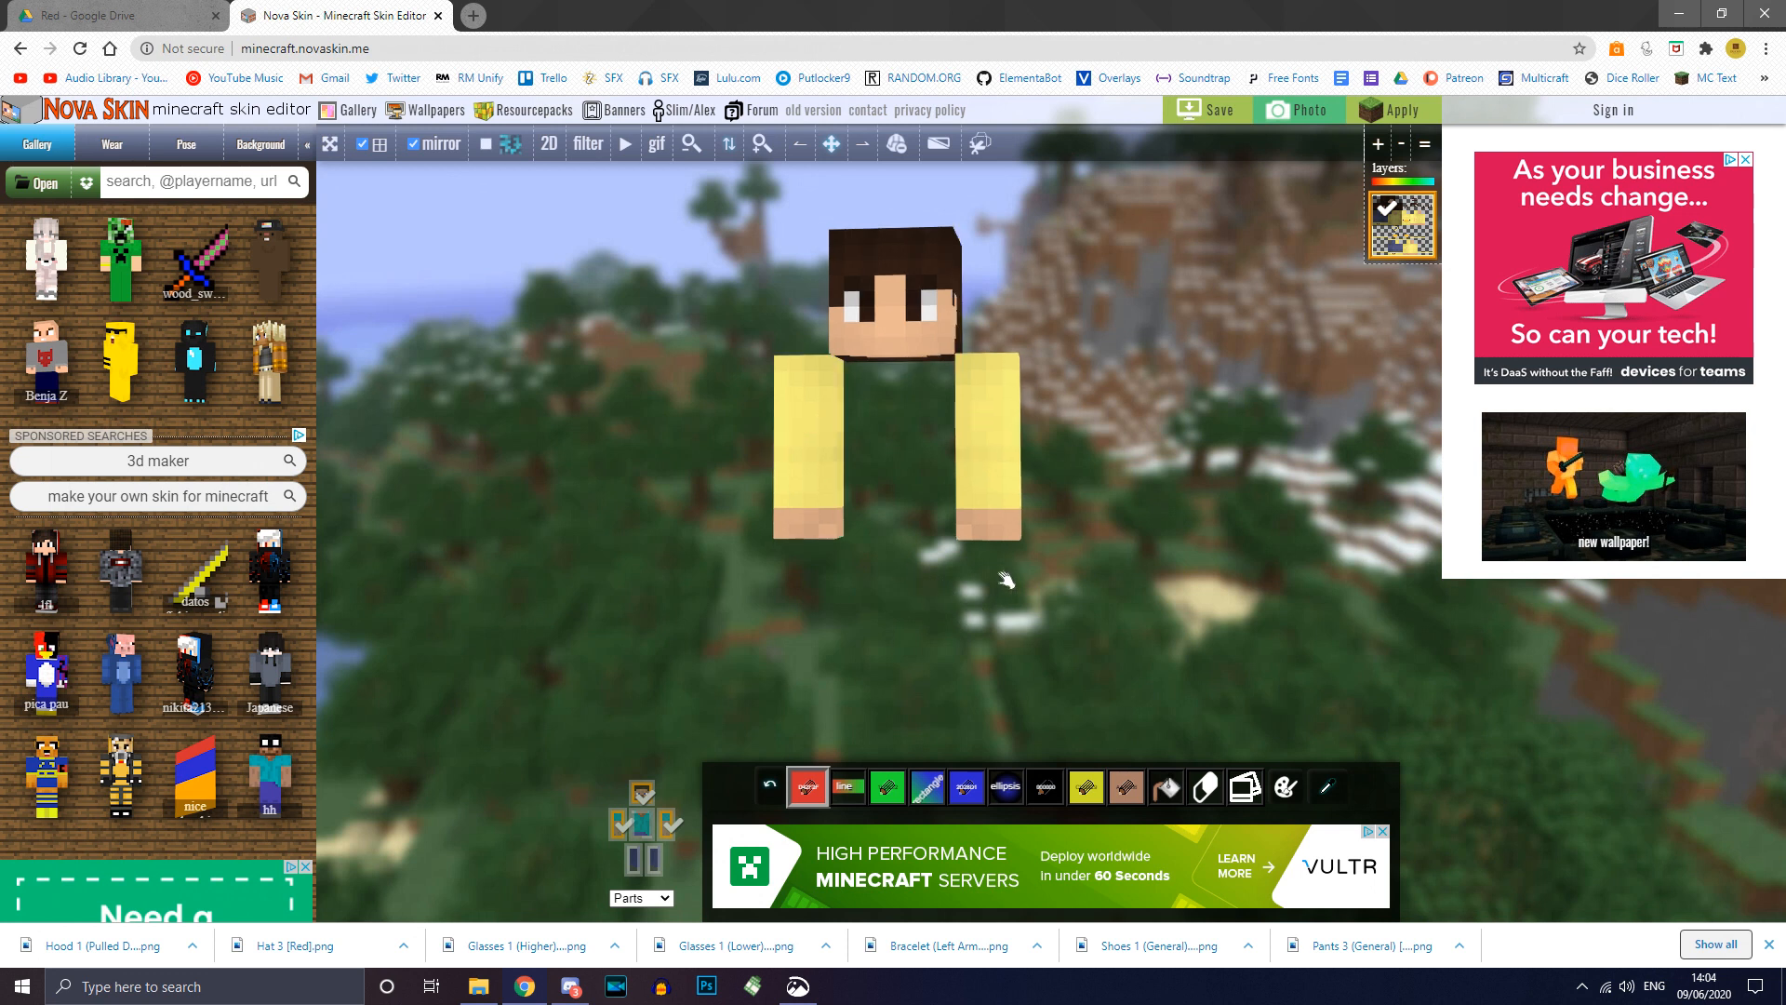
scroll(1107, 475, "up", 4)
left_click_drag(1101, 471, 1025, 486)
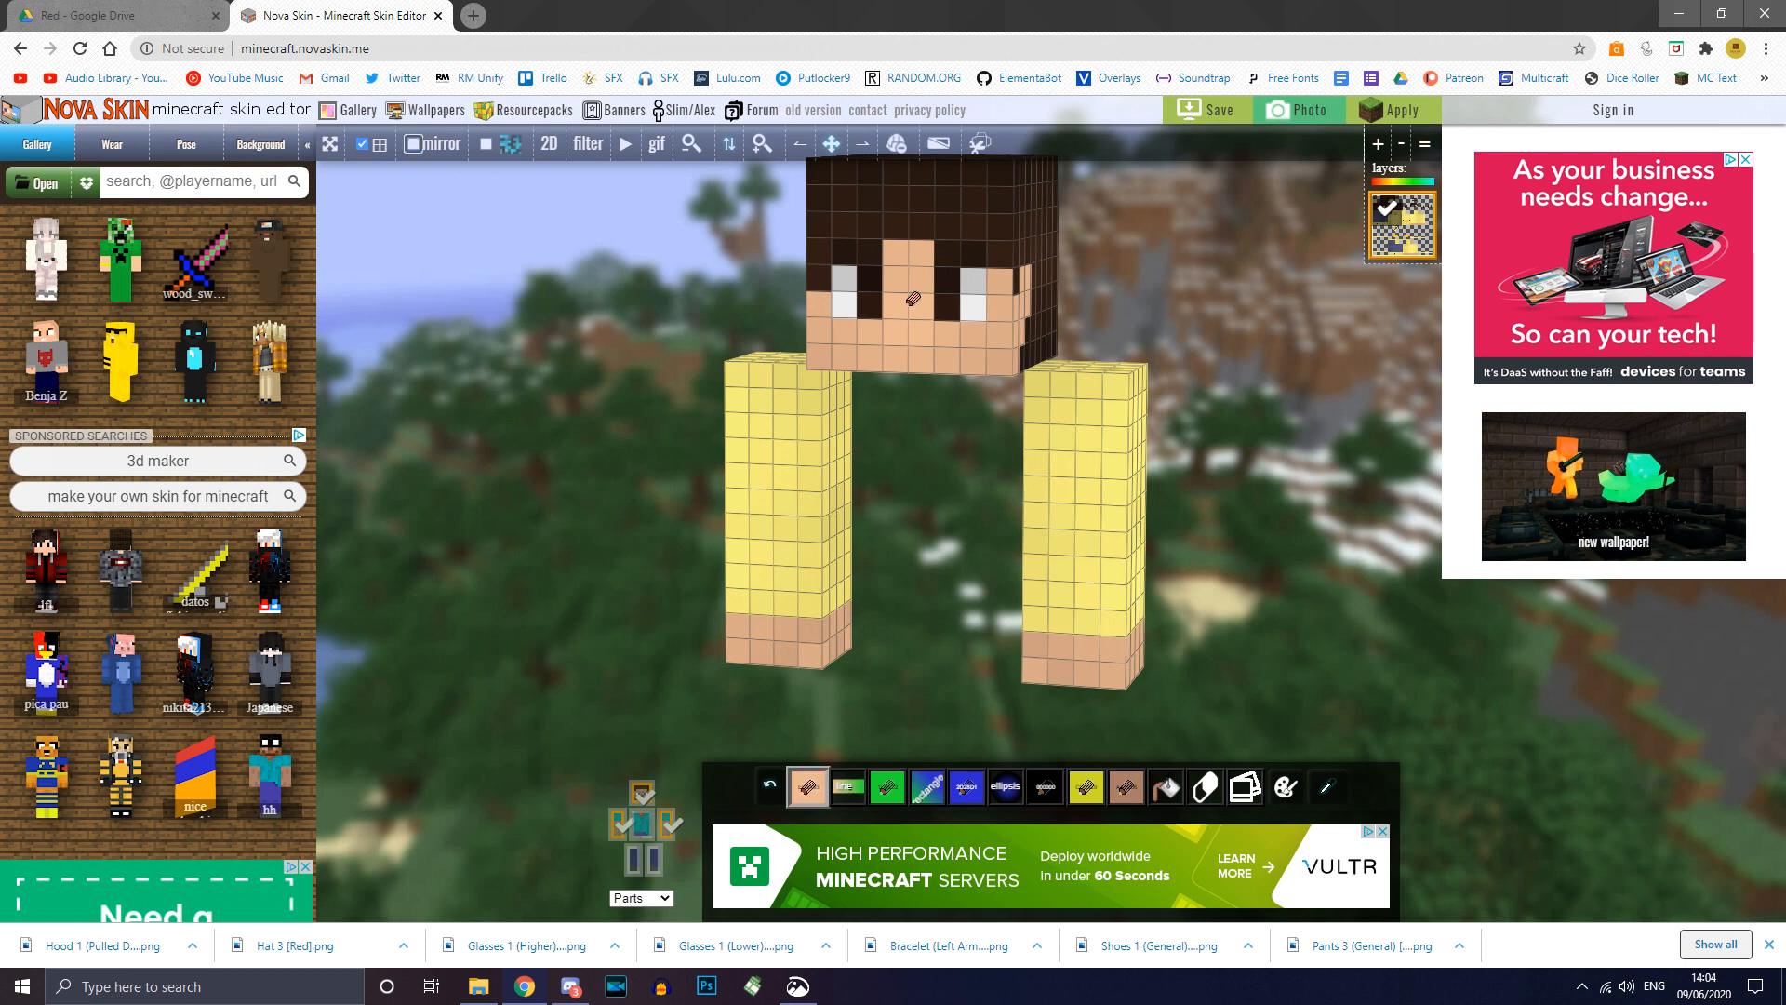
Step: Turn on mirror painting and cover the yellow arm columns with skin colour
left_click(410, 143)
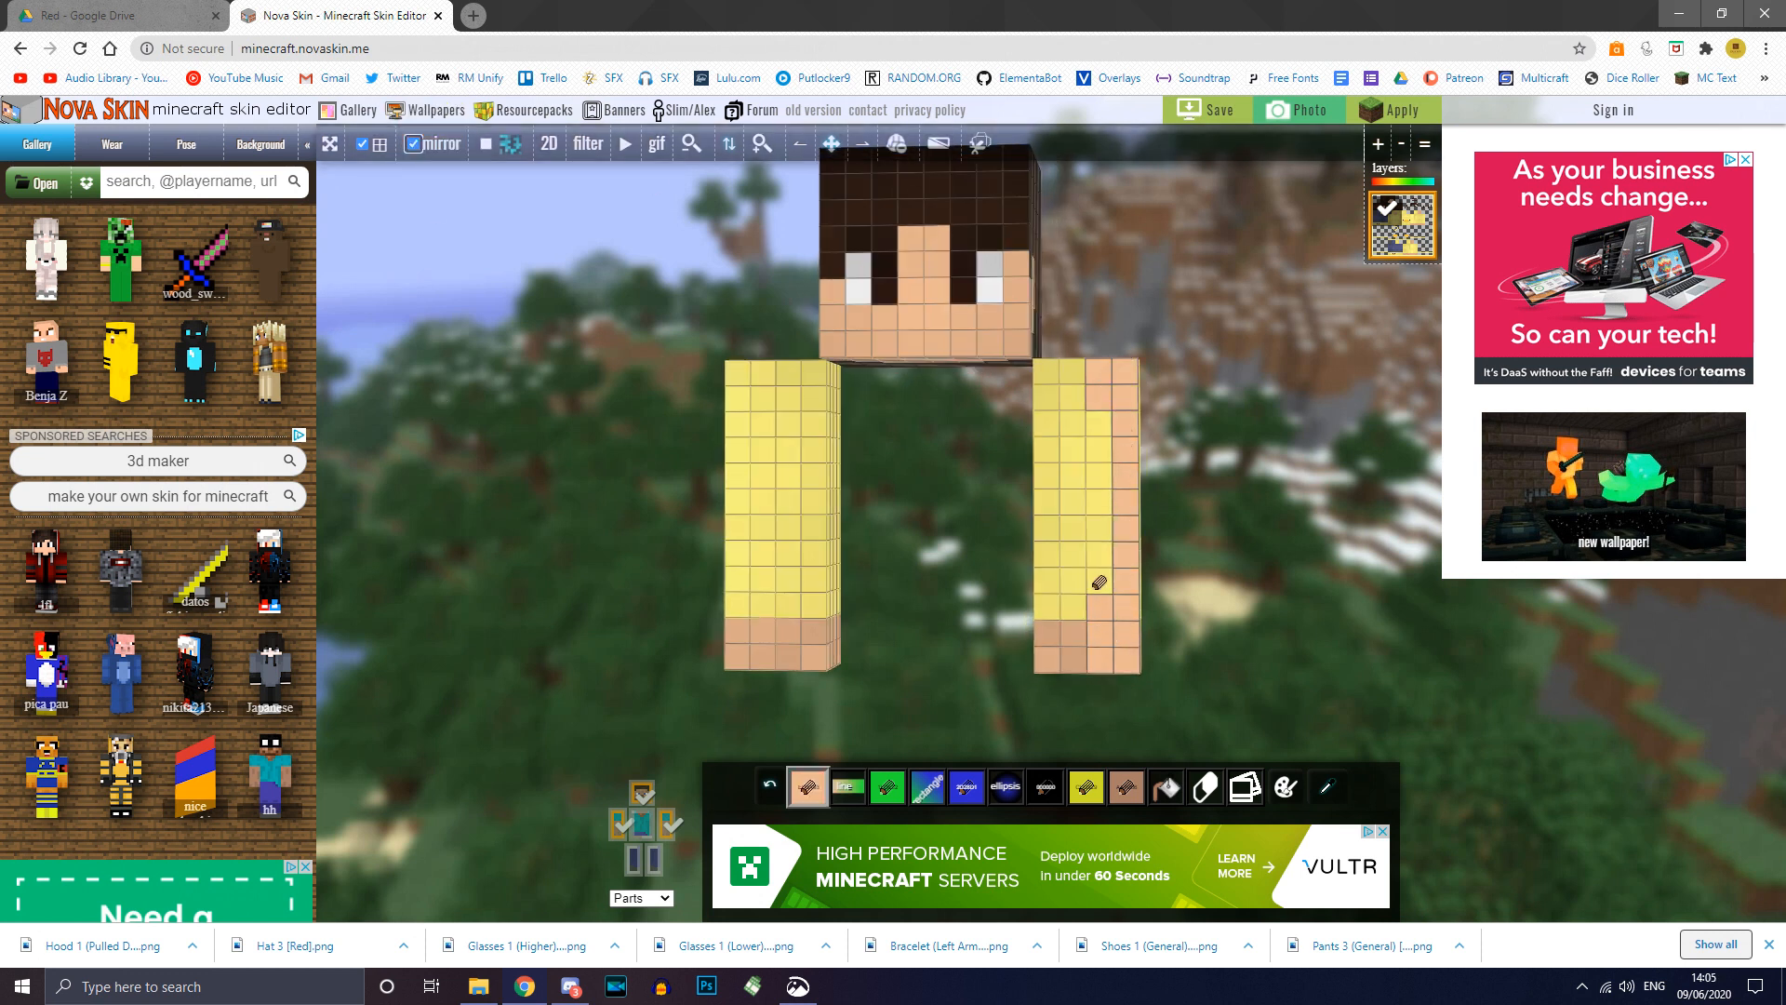
left_click_drag(1102, 398, 1102, 392)
left_click_drag(1263, 615, 1184, 596)
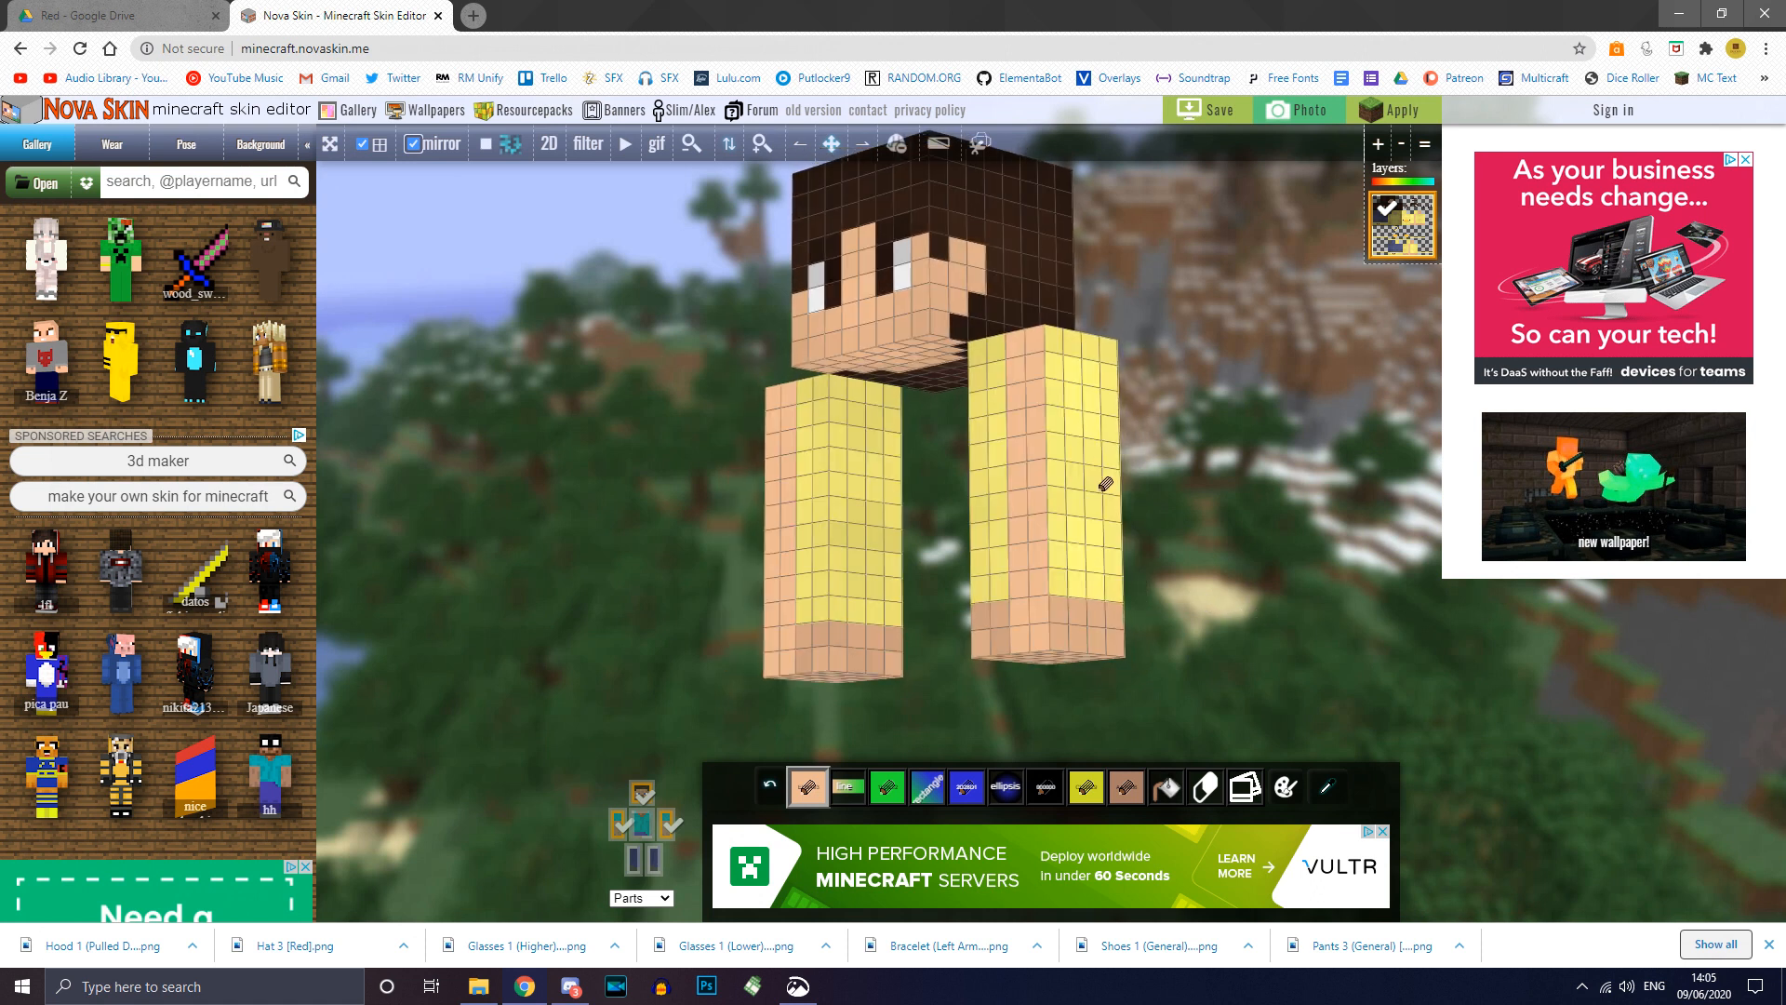
mouse_move(1105, 483)
left_mouse_down()
mouse_move(1220, 507)
mouse_move(1029, 511)
mouse_move(777, 355)
mouse_move(760, 603)
left_mouse_up()
mouse_move(663, 370)
left_mouse_down()
mouse_move(619, 376)
mouse_move(598, 436)
left_mouse_up()
left_click_drag(763, 417, 765, 363)
left_click_drag(600, 456, 606, 358)
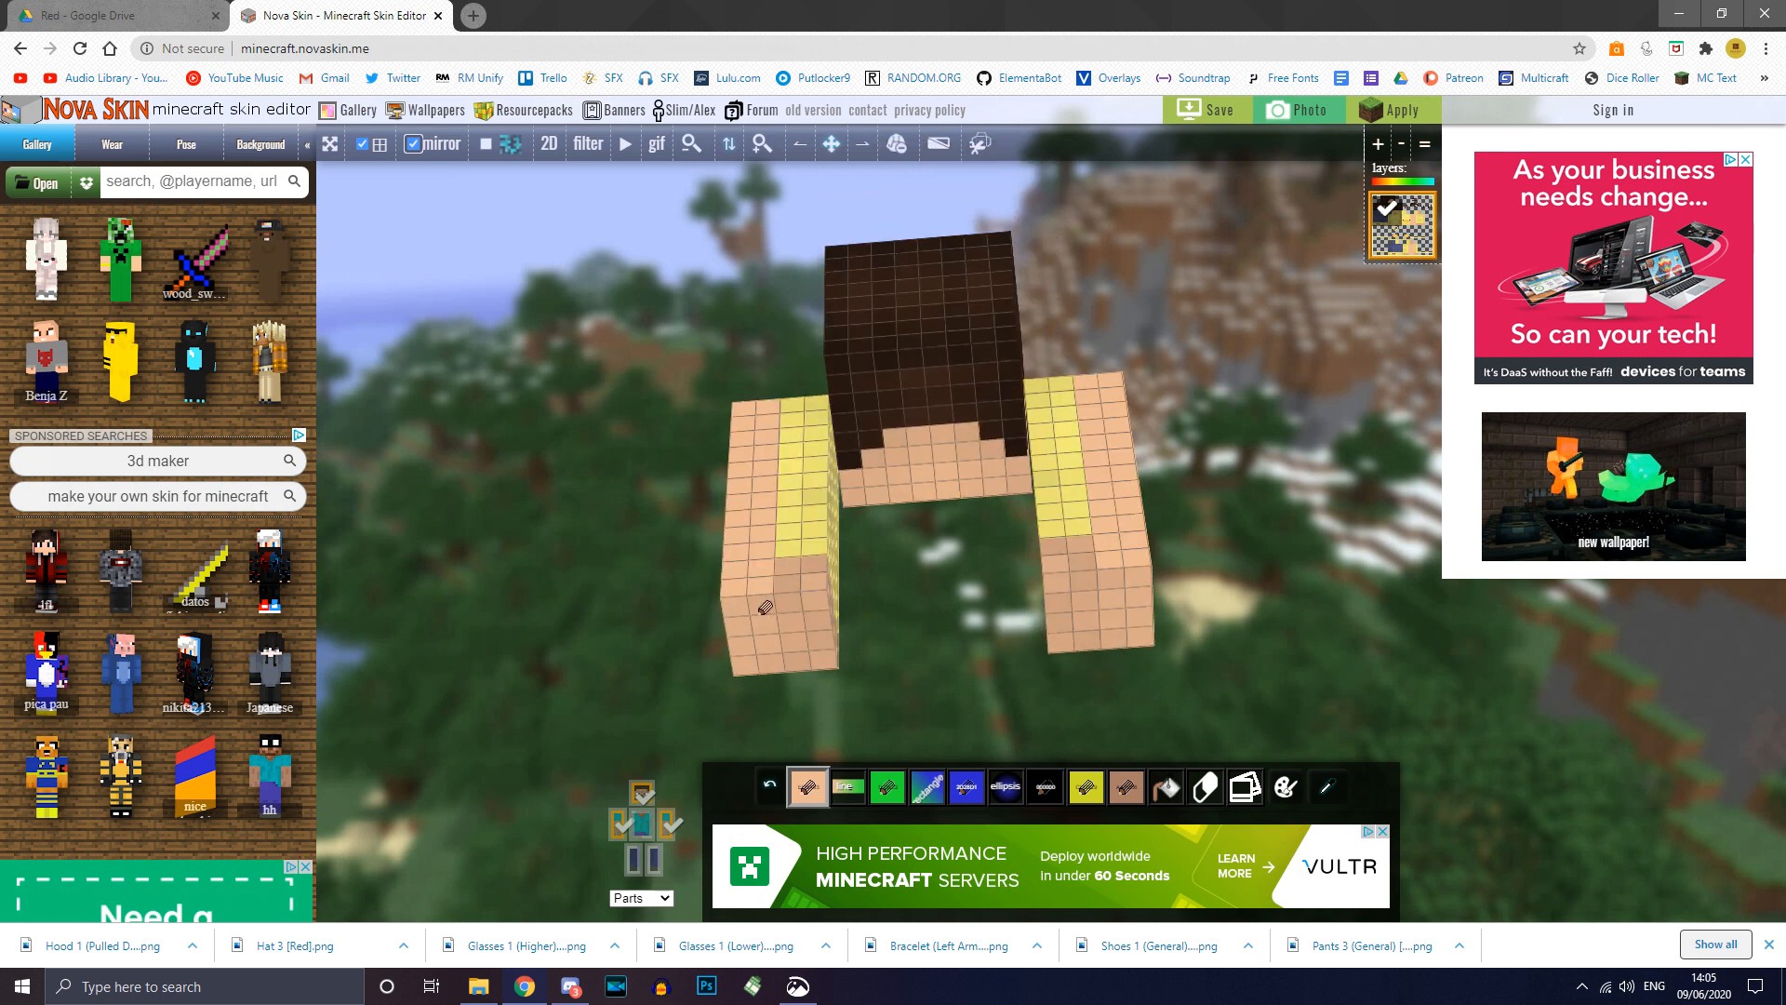
left_click_drag(785, 654, 961, 738)
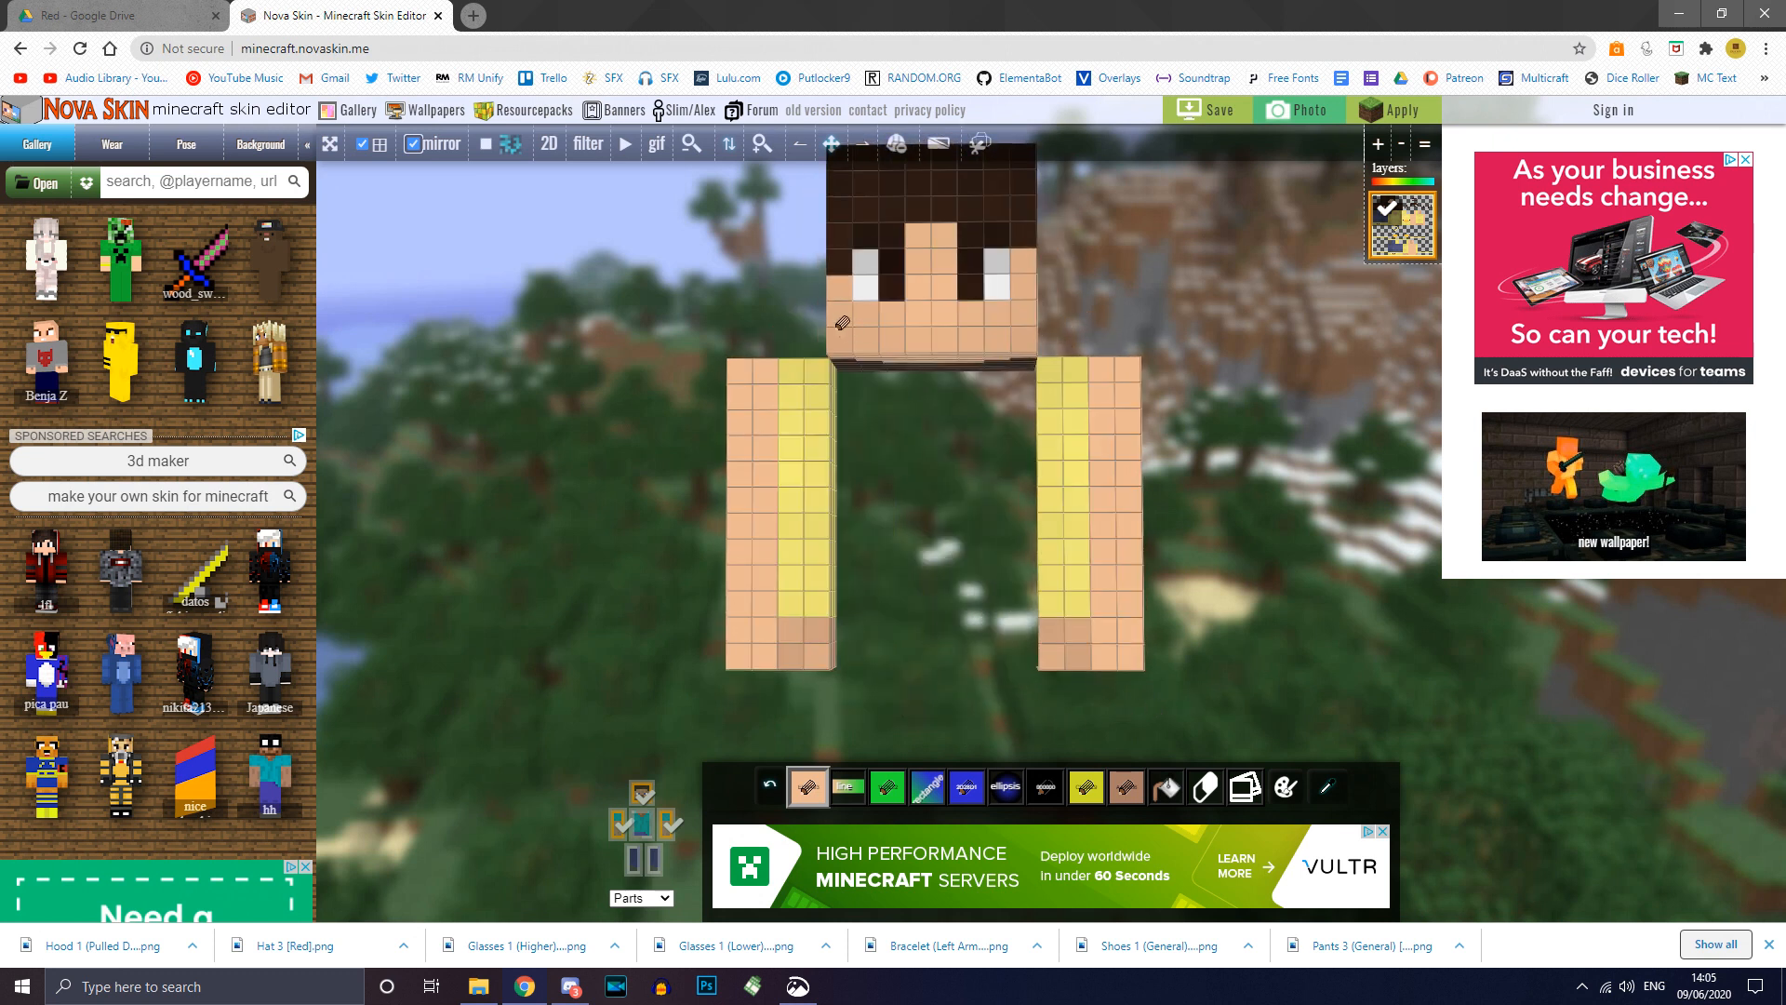
Step: Paint the remaining yellow pixels on both arms skin colour, front and back
left_click(451, 151)
left_click_drag(807, 406, 818, 425)
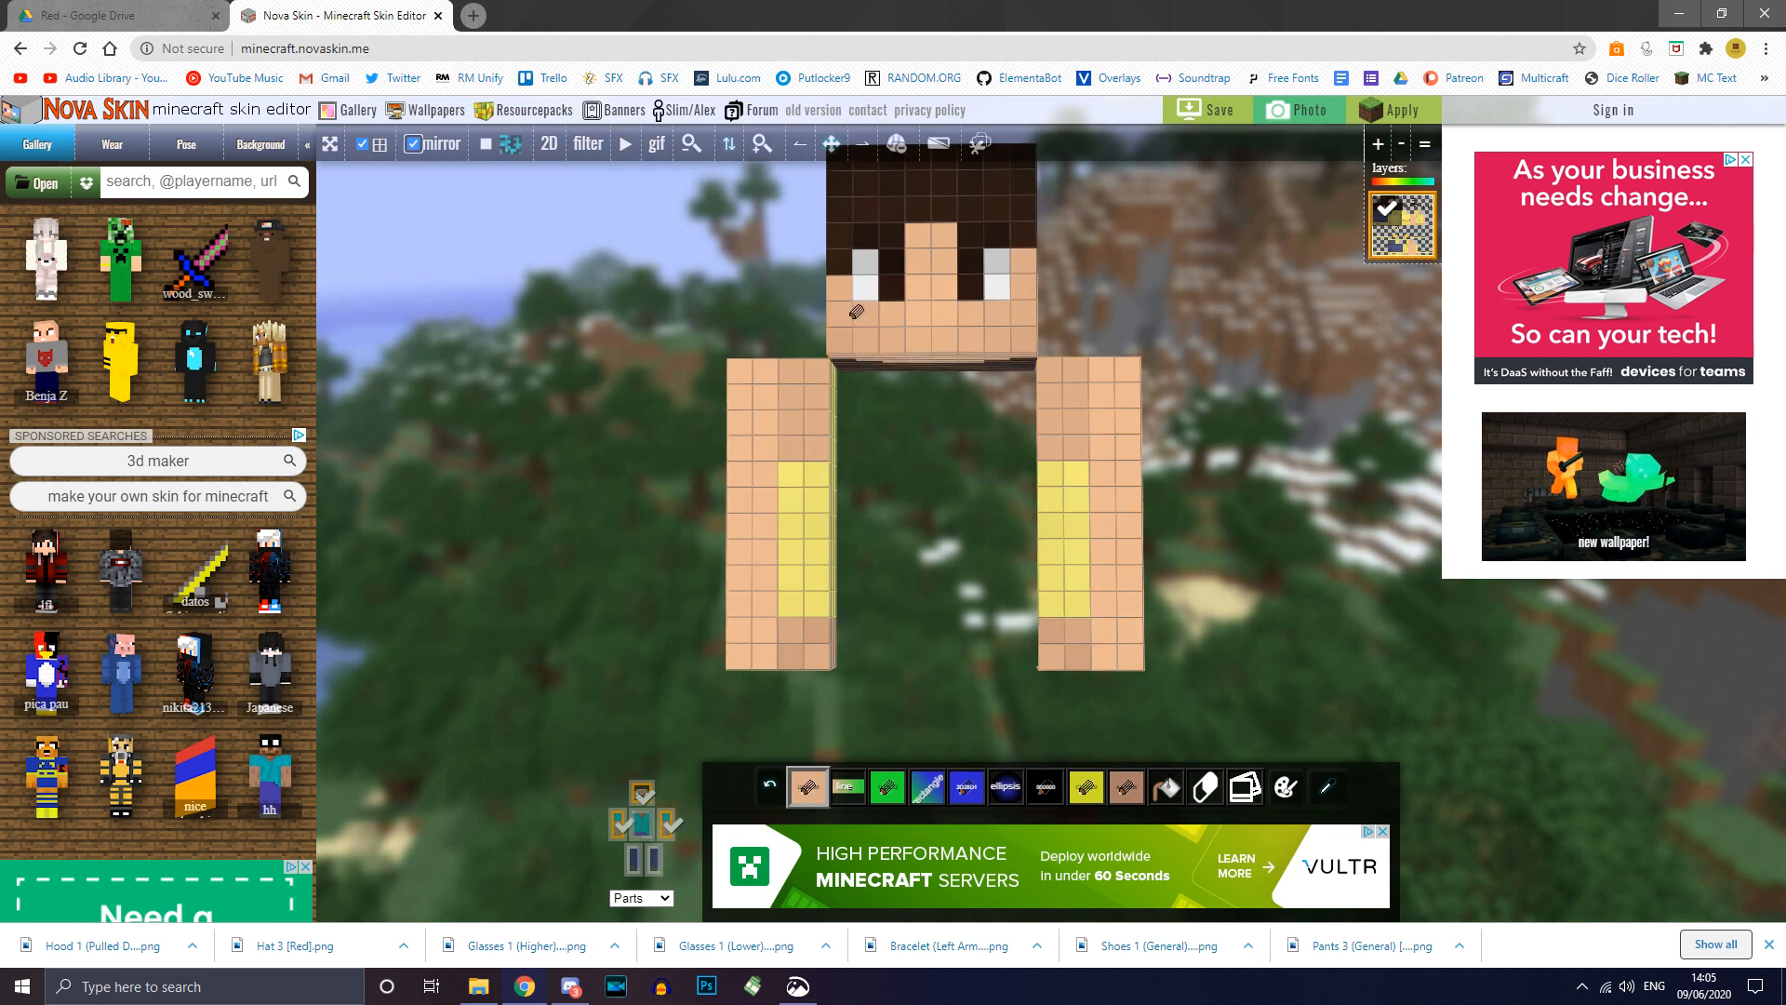
left_click_drag(791, 441, 825, 592)
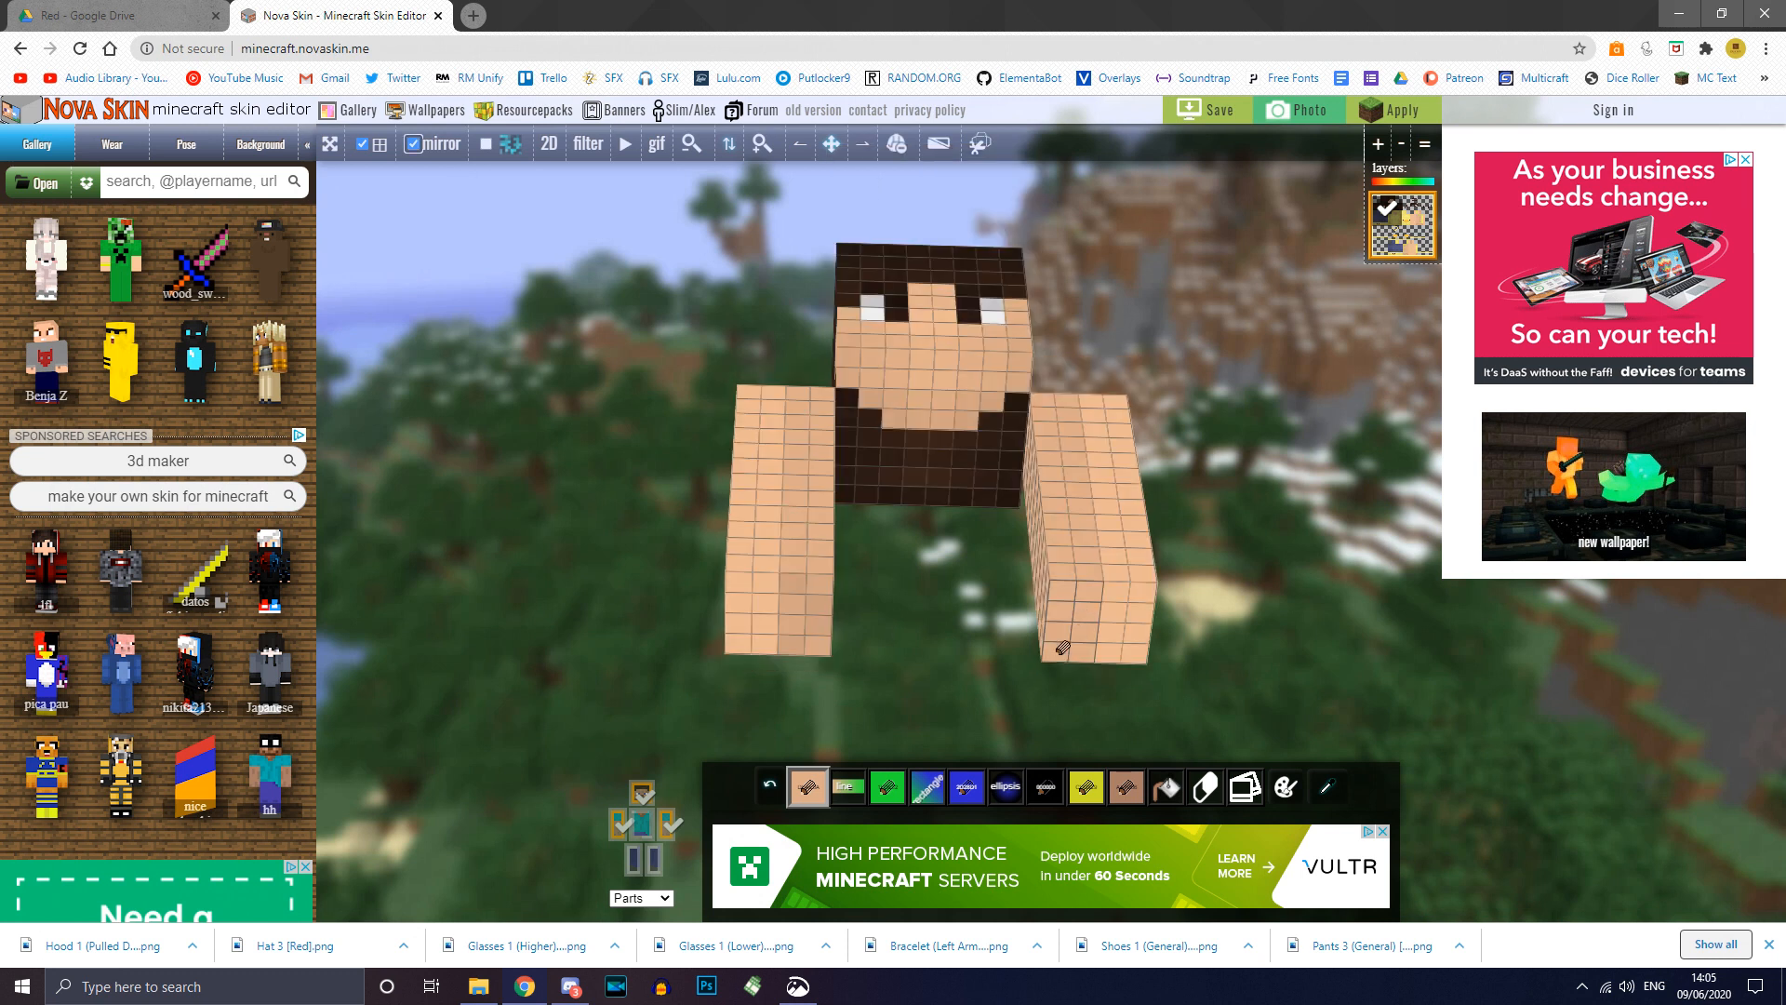
left_click_drag(1242, 687, 1024, 740)
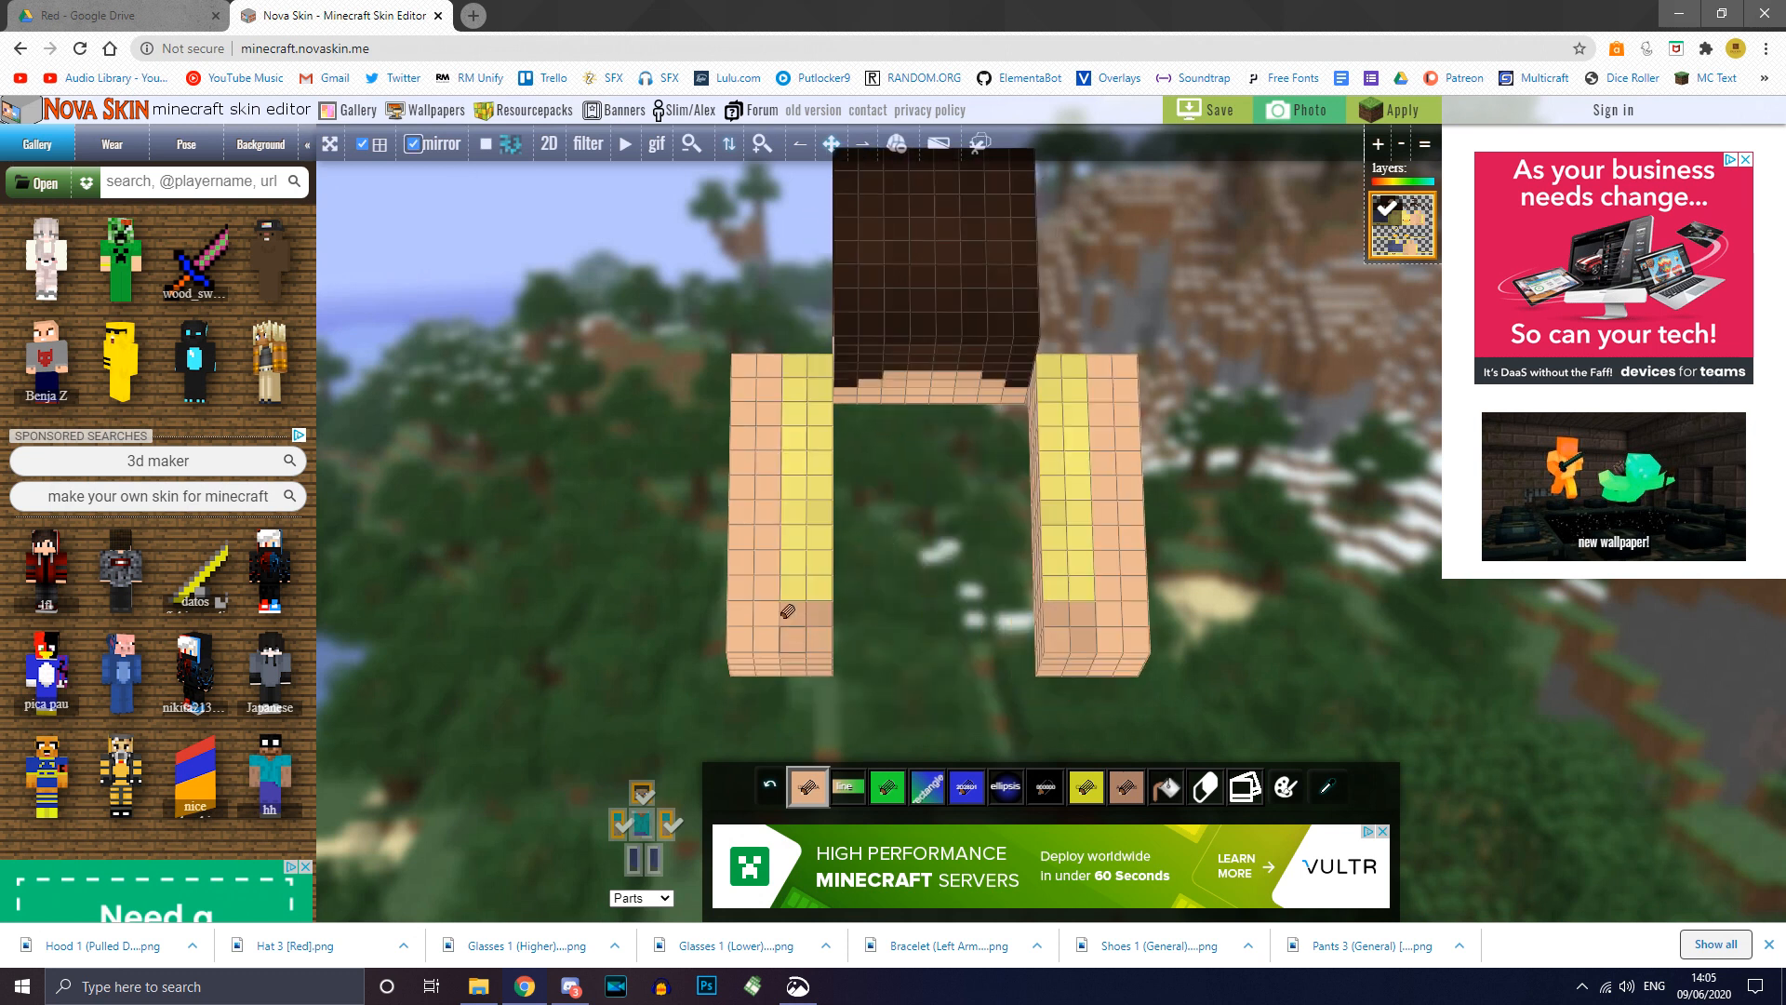
left_click_drag(787, 611, 810, 411)
left_click_drag(806, 583, 819, 592)
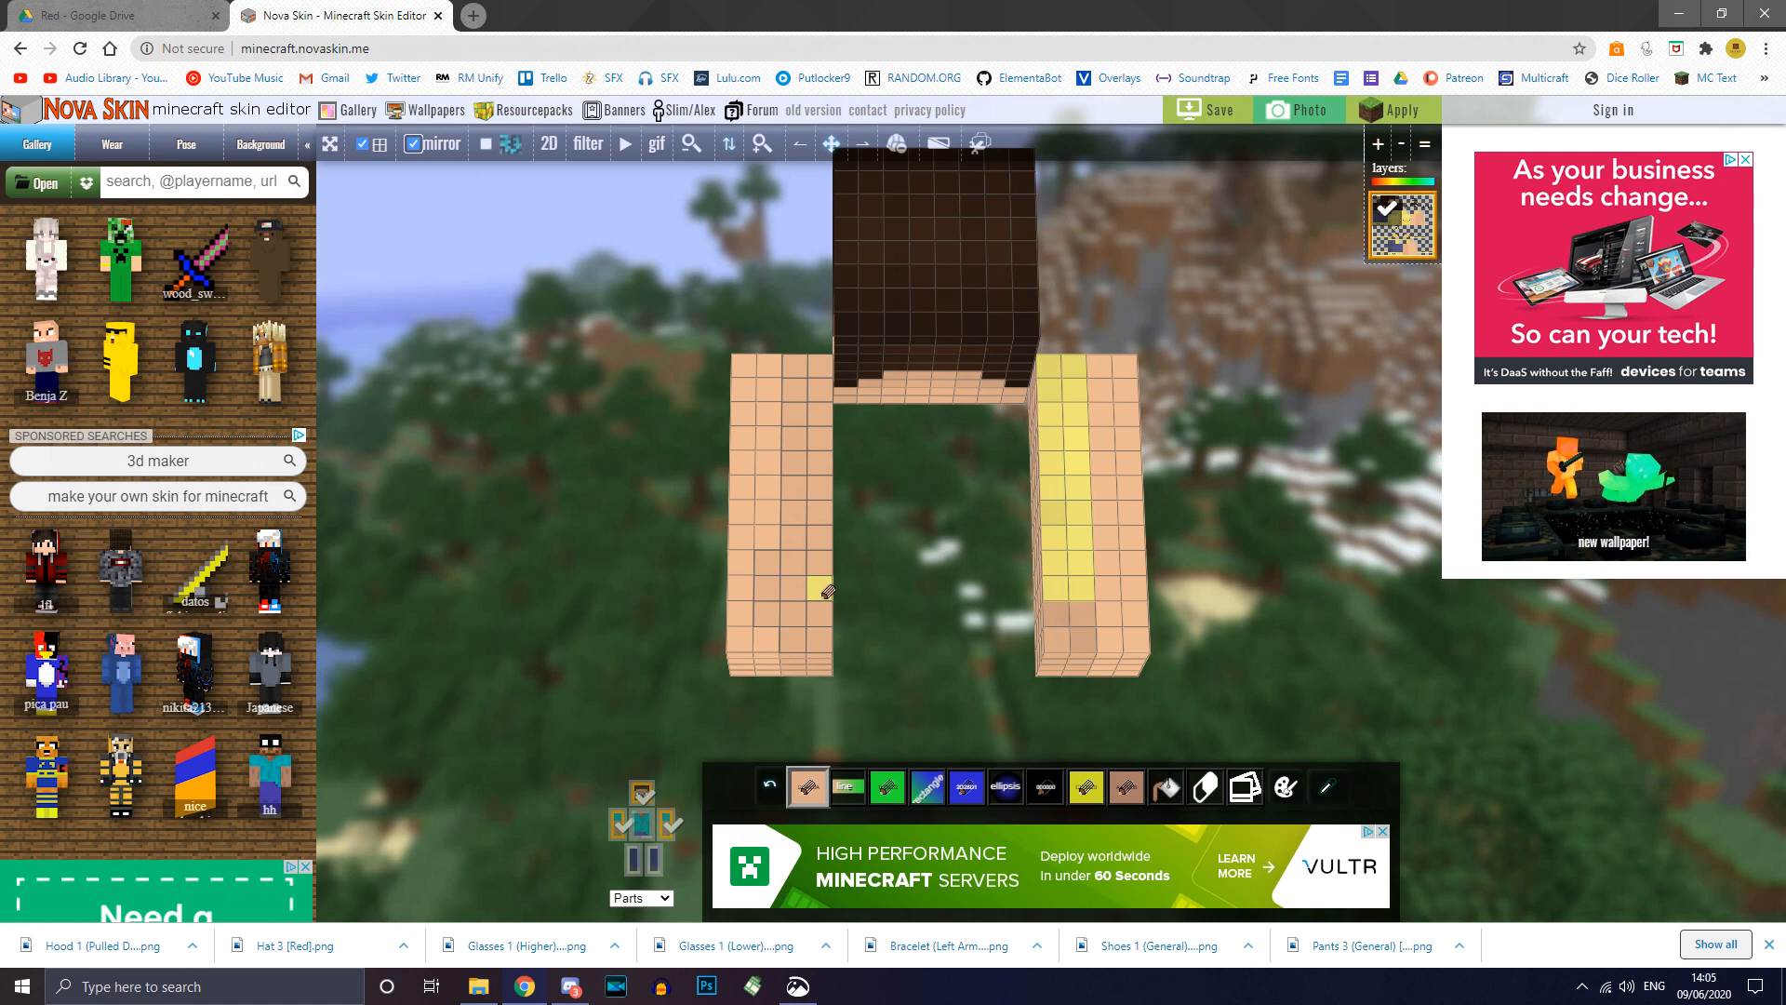
right_click_drag(808, 508, 822, 458)
left_click_drag(662, 405, 875, 326)
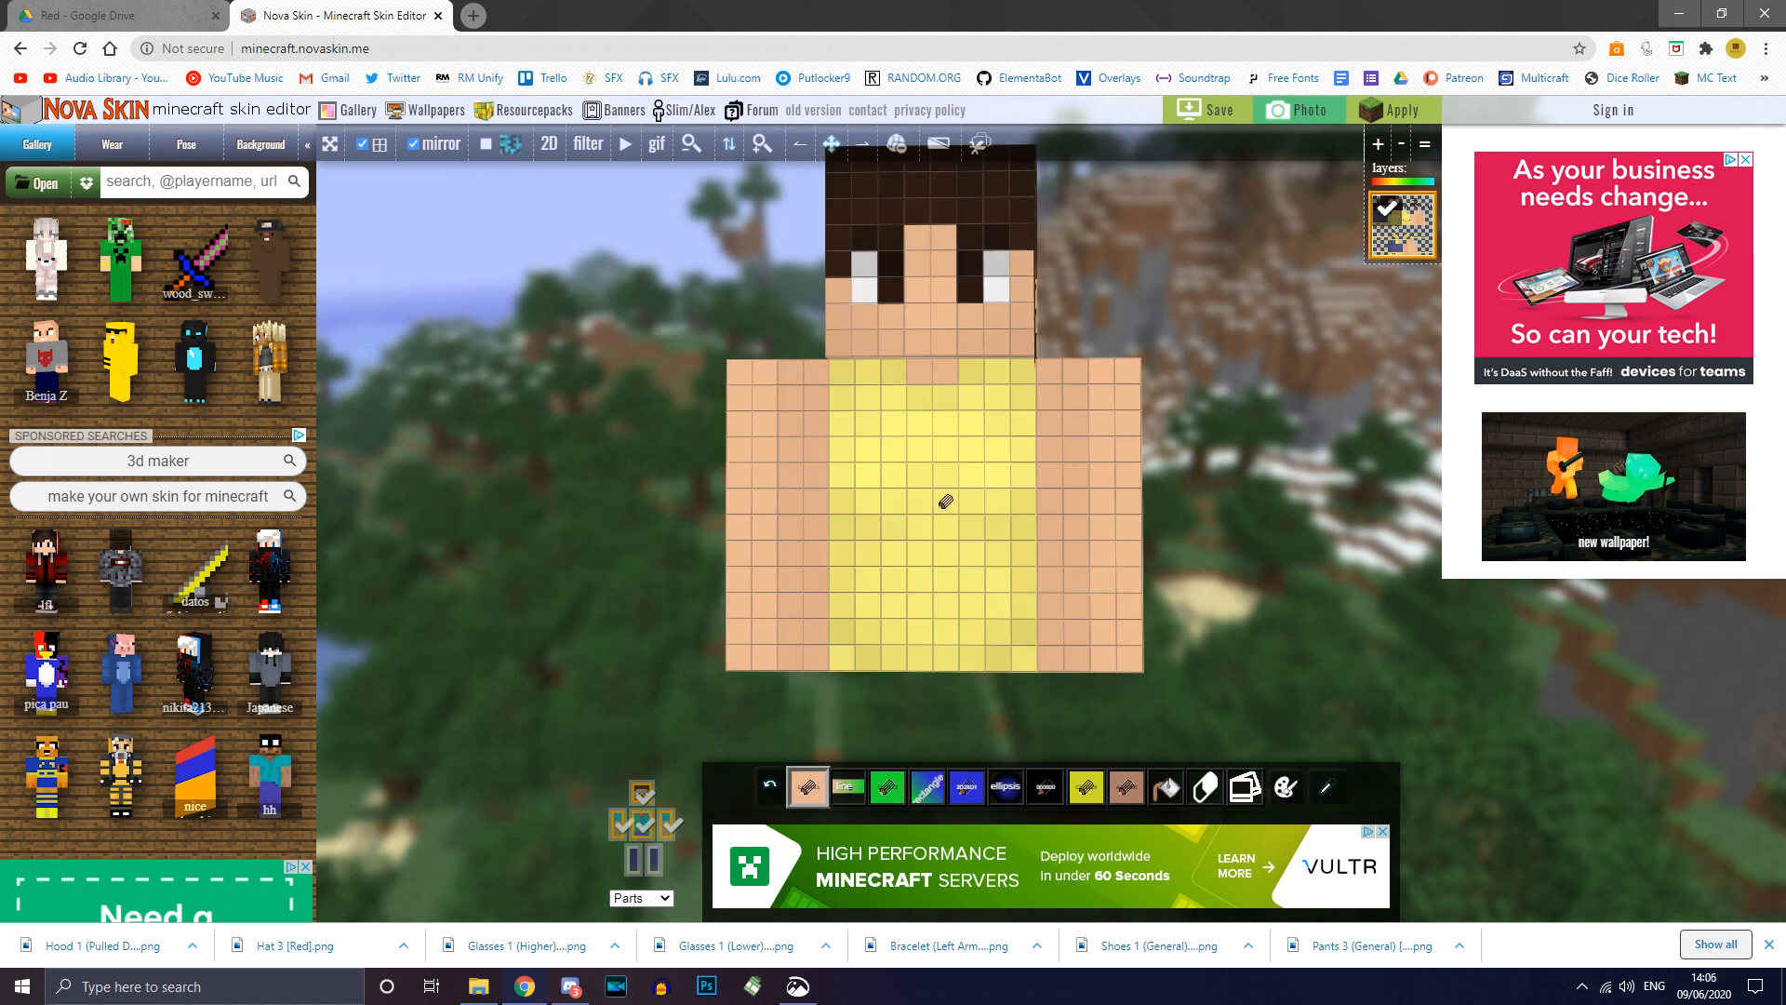
Step: Fill the torso's front, both sides, underside and top with skin colour, hiding arms and head
double_click(946, 501)
left_click_drag(1289, 633, 1281, 617)
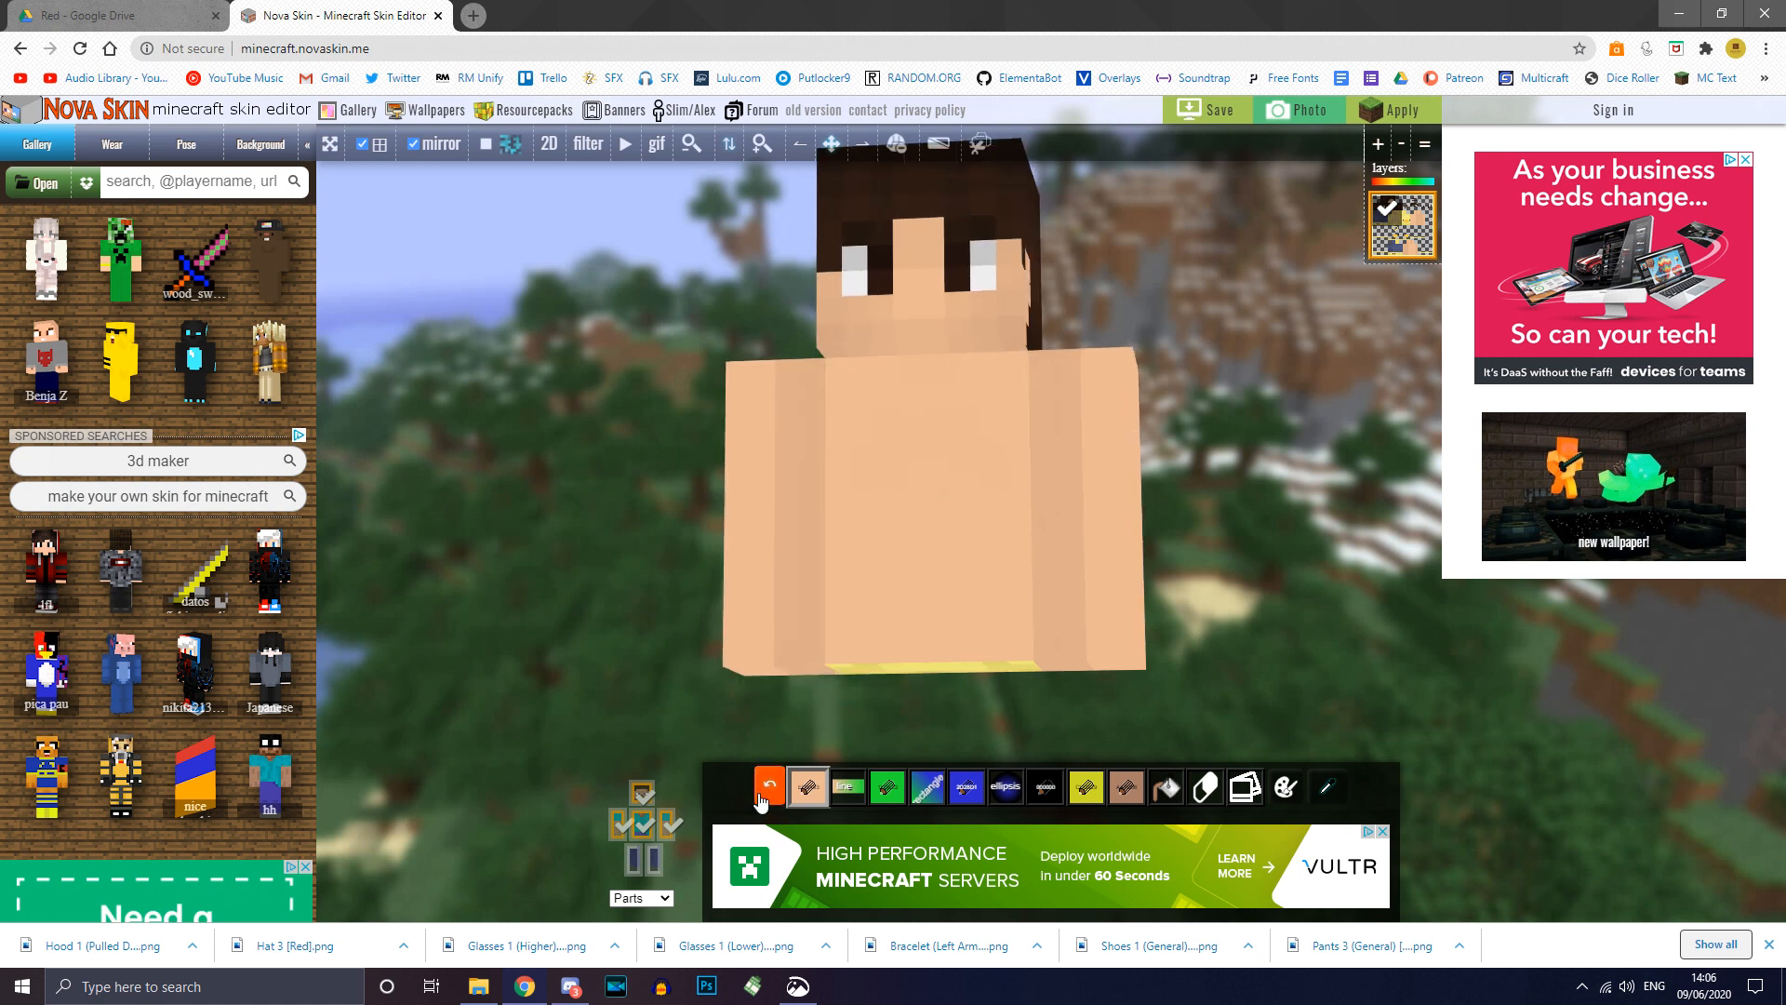
left_click(668, 824)
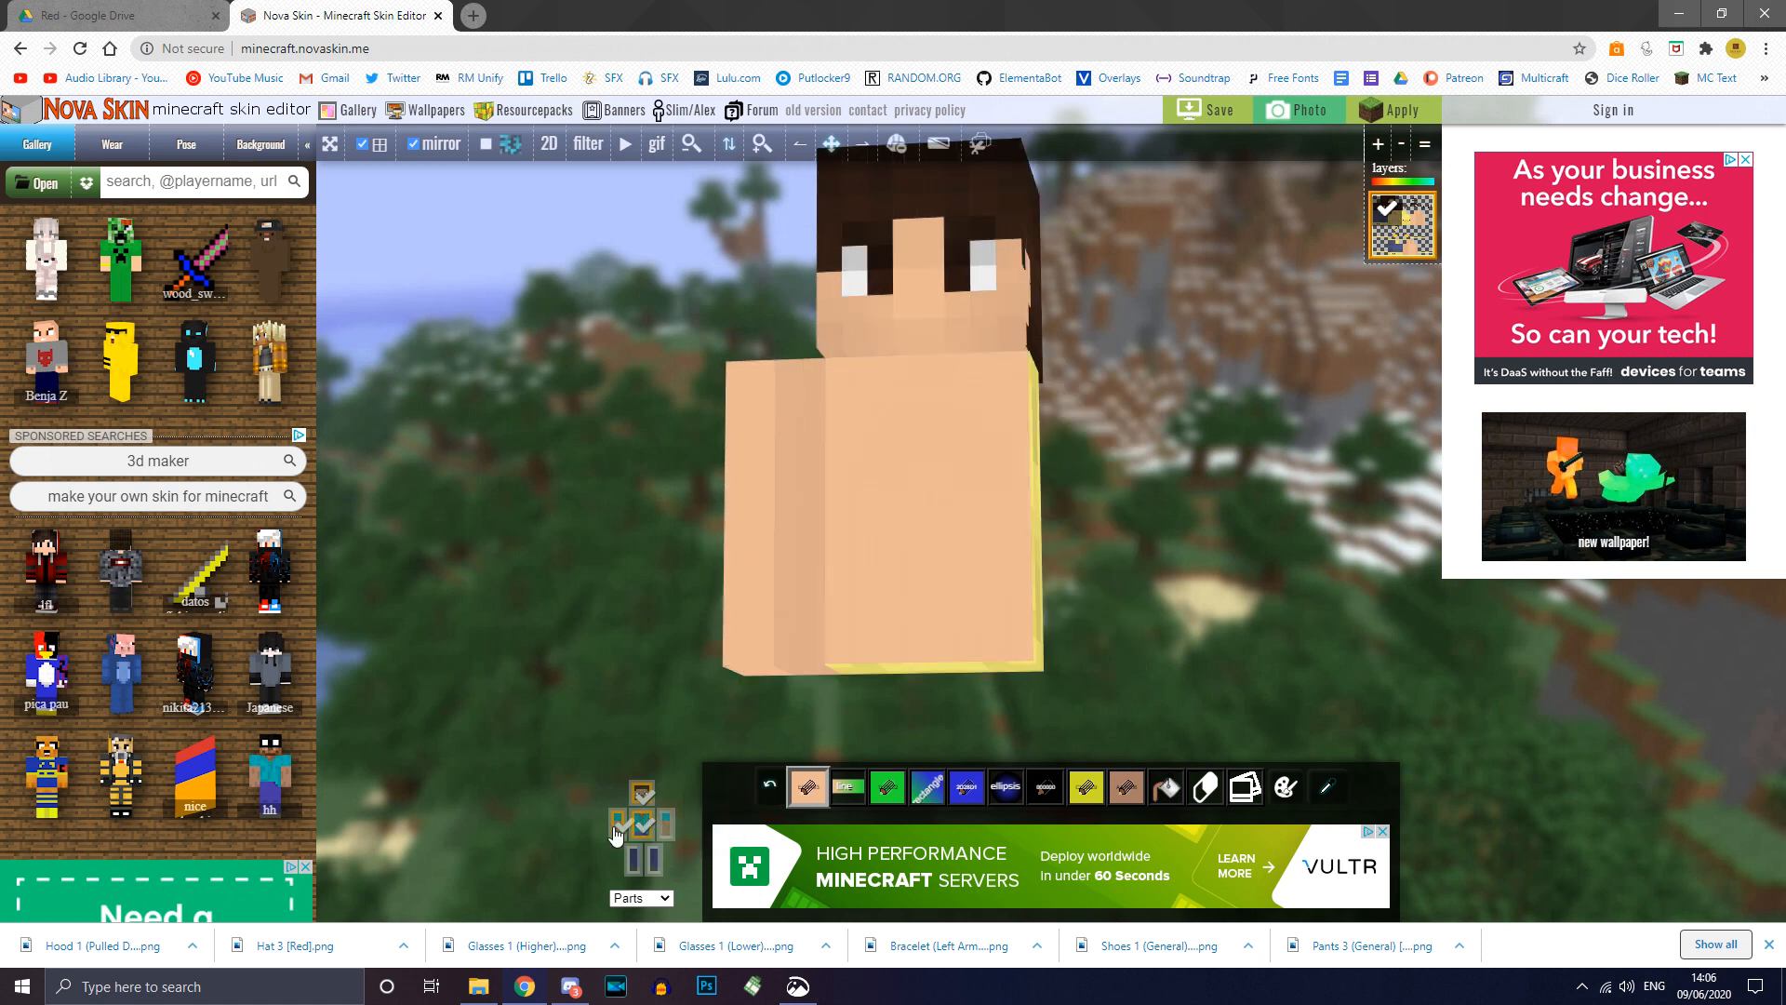
left_click(619, 824)
left_click_drag(1151, 657, 1124, 595)
double_click(1045, 556)
double_click(973, 621)
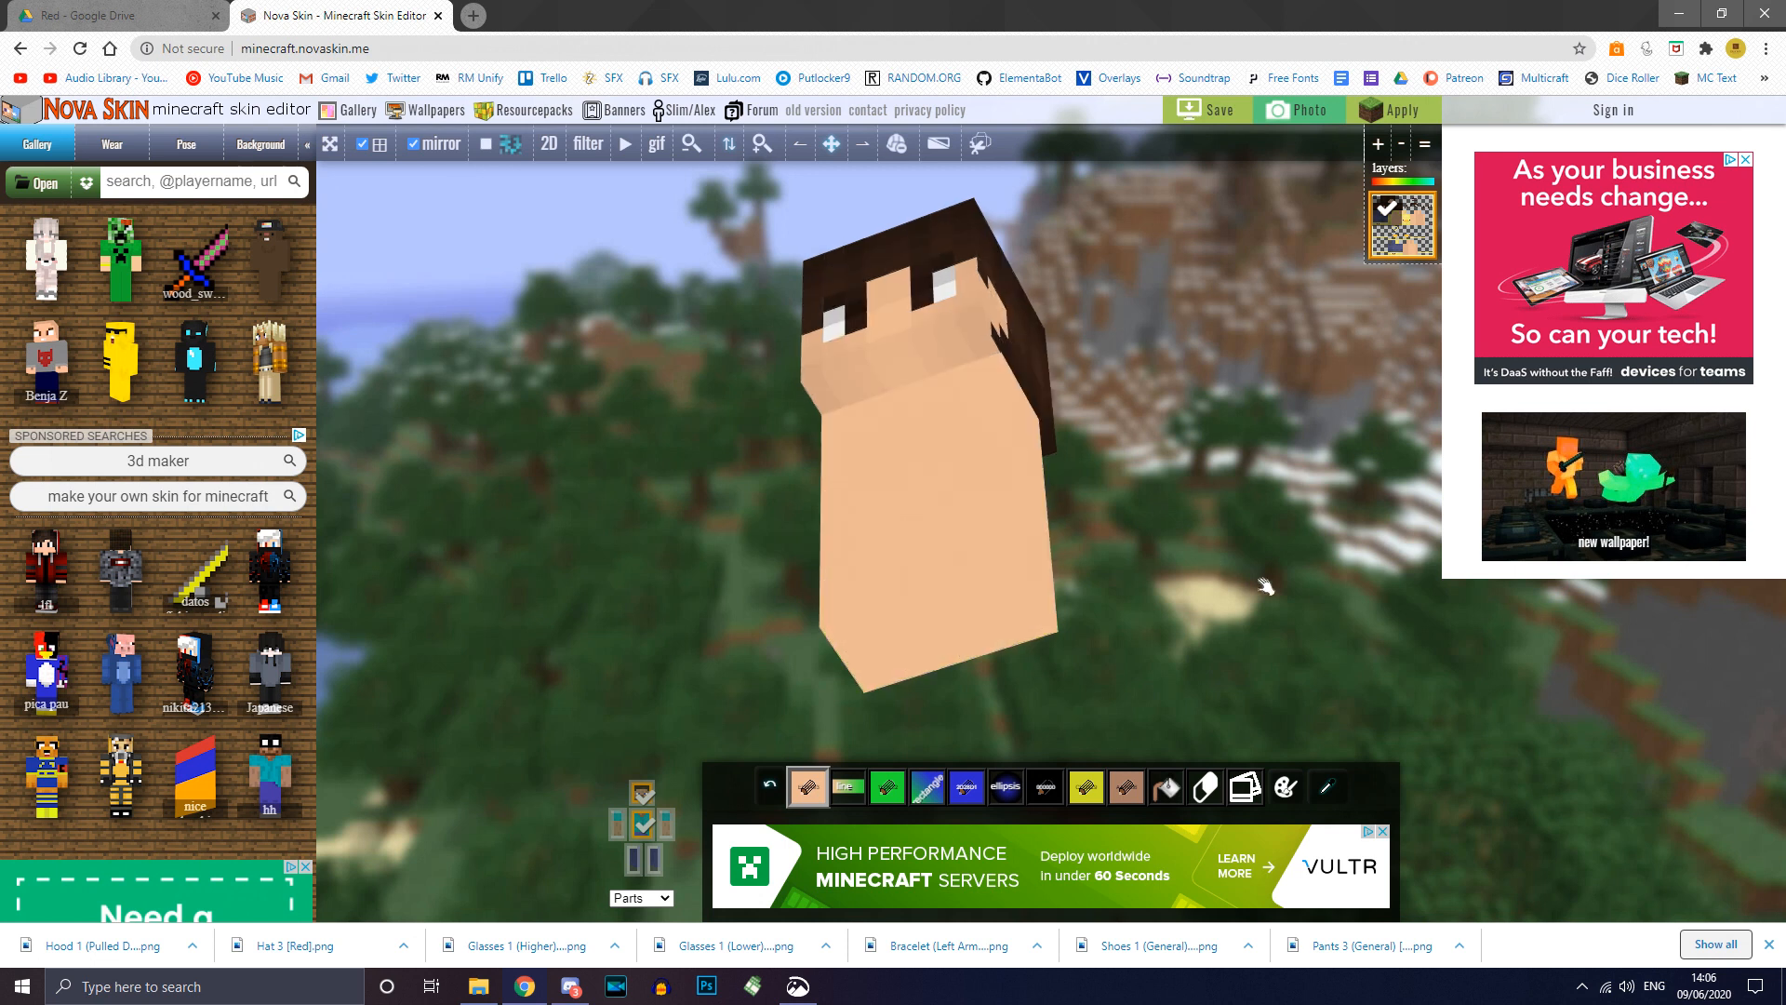
left_click_drag(1266, 586, 1386, 581)
double_click(875, 483)
left_click(642, 793)
left_click_drag(1019, 358, 1052, 475)
double_click(940, 423)
left_click_drag(621, 448, 1288, 586)
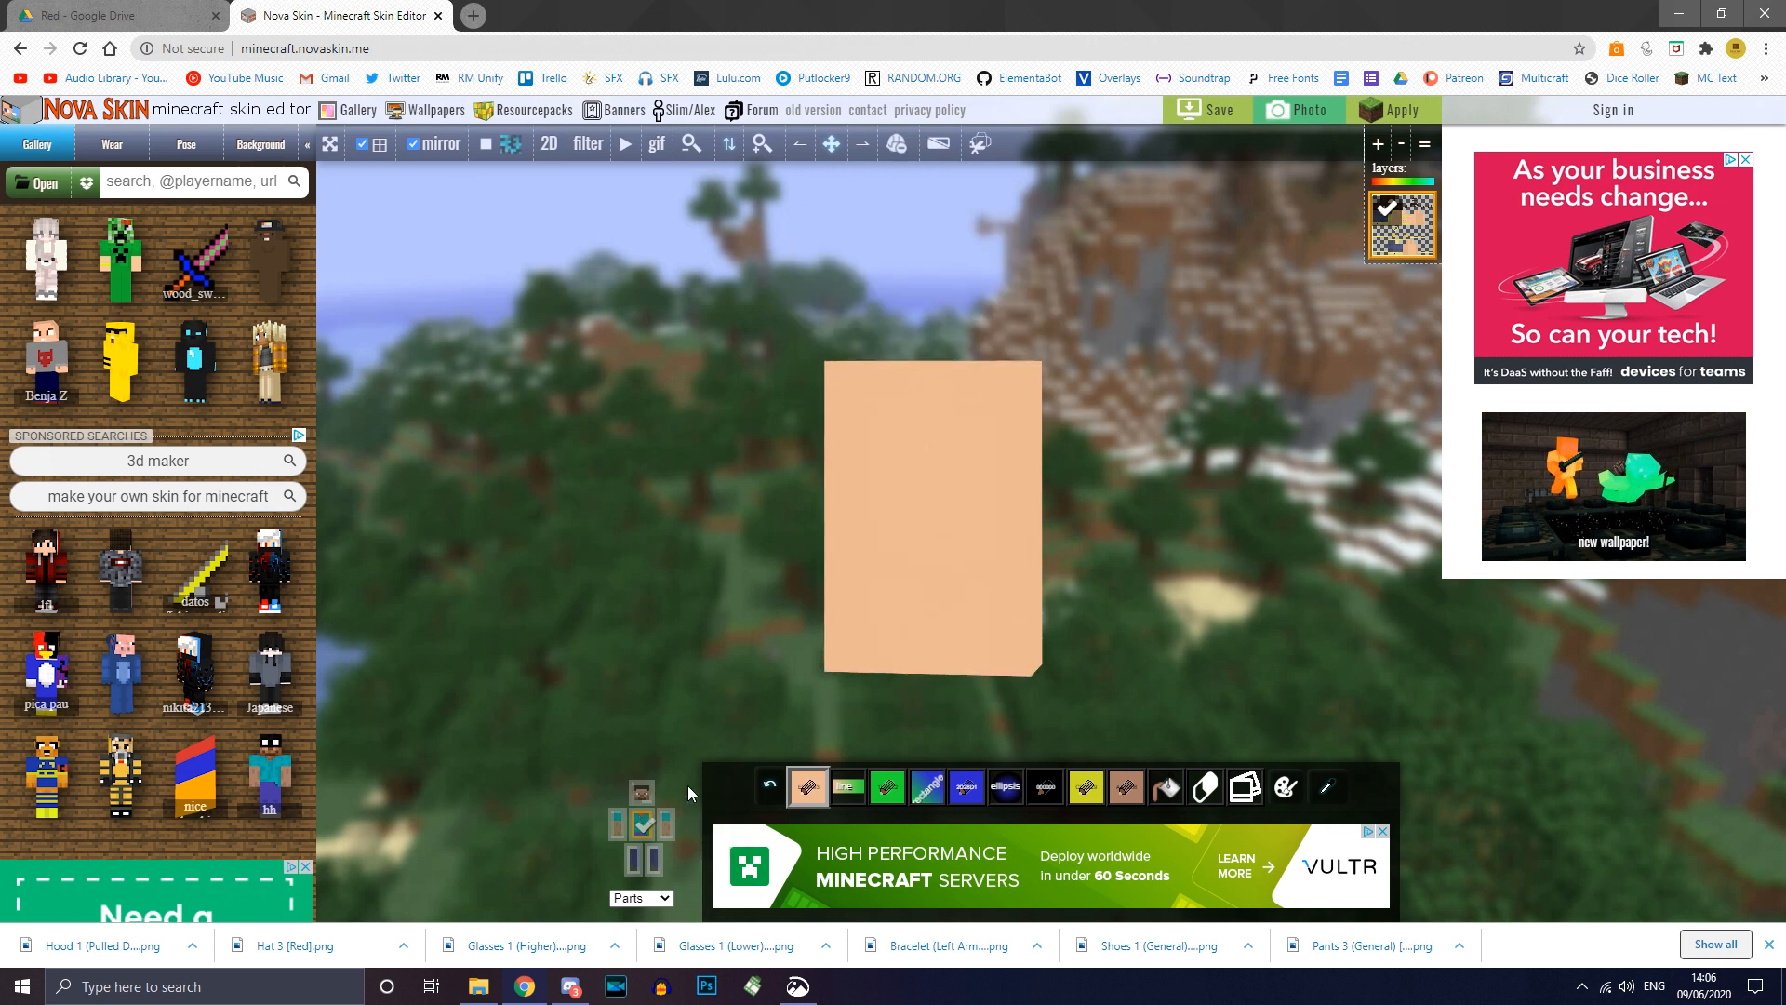
Step: Isolate the leg in the Parts widget and clone the skin colour from an arm pixel
left_click(635, 832)
left_click(640, 830)
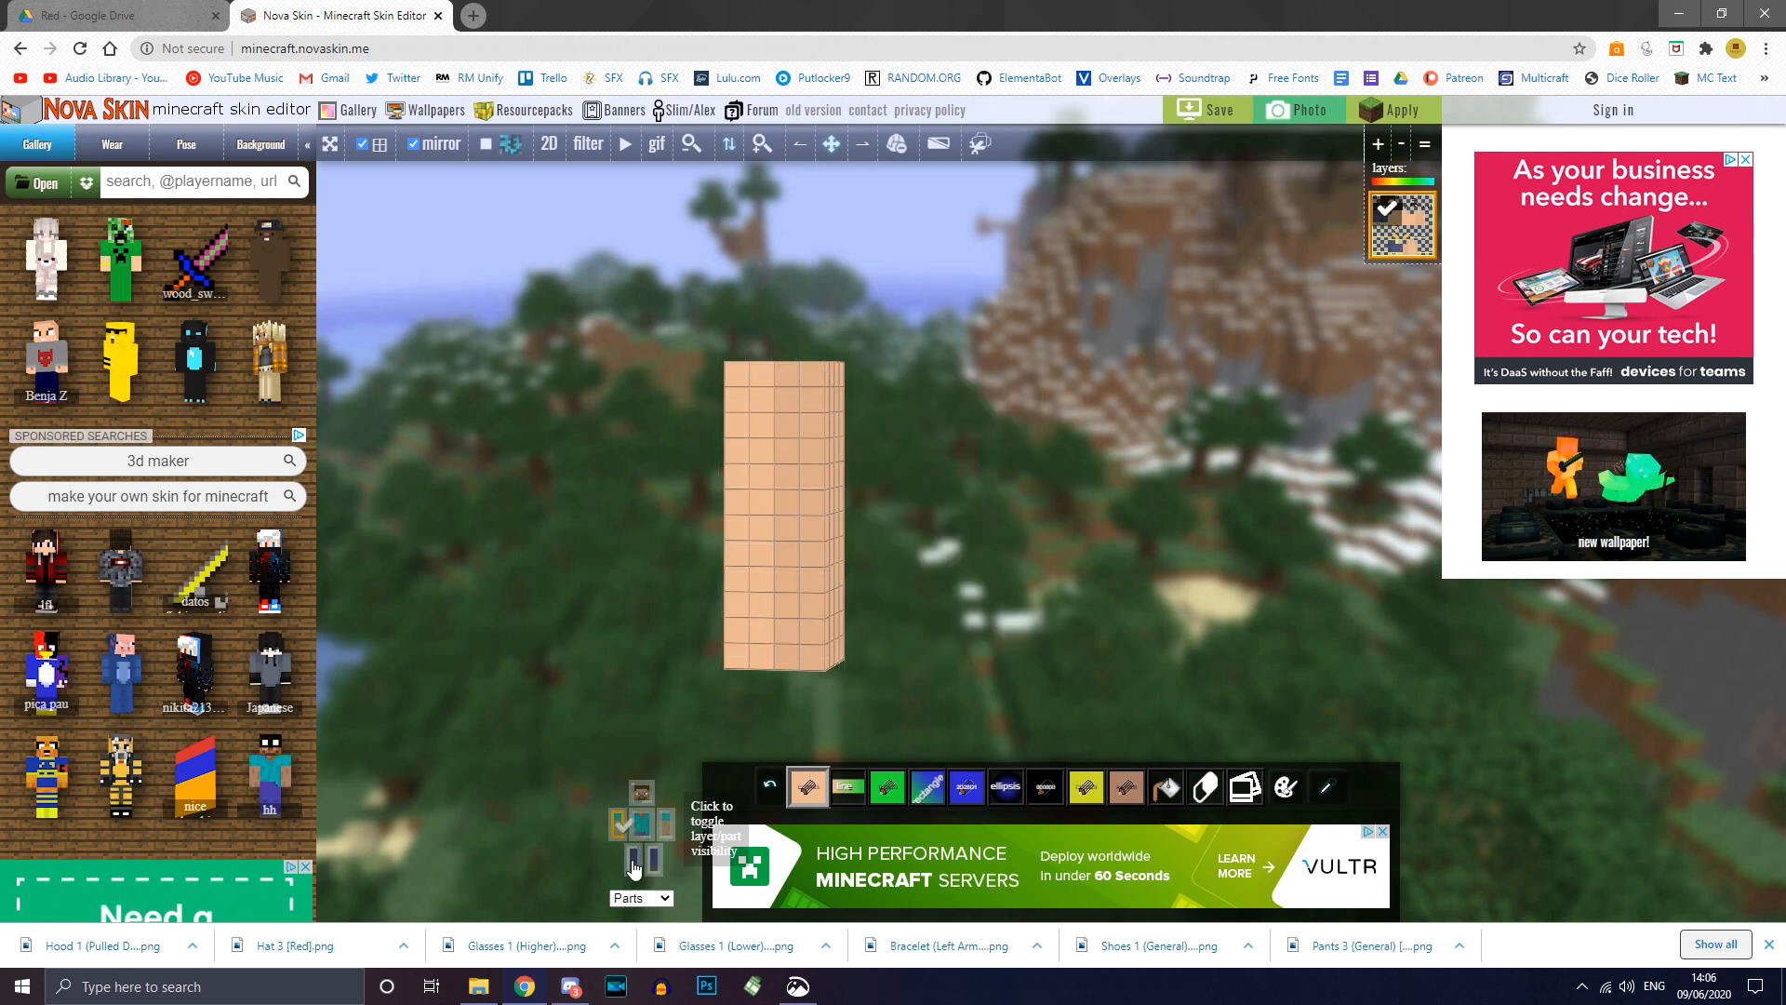
left_click(634, 869)
right_click_drag(612, 674, 561, 394)
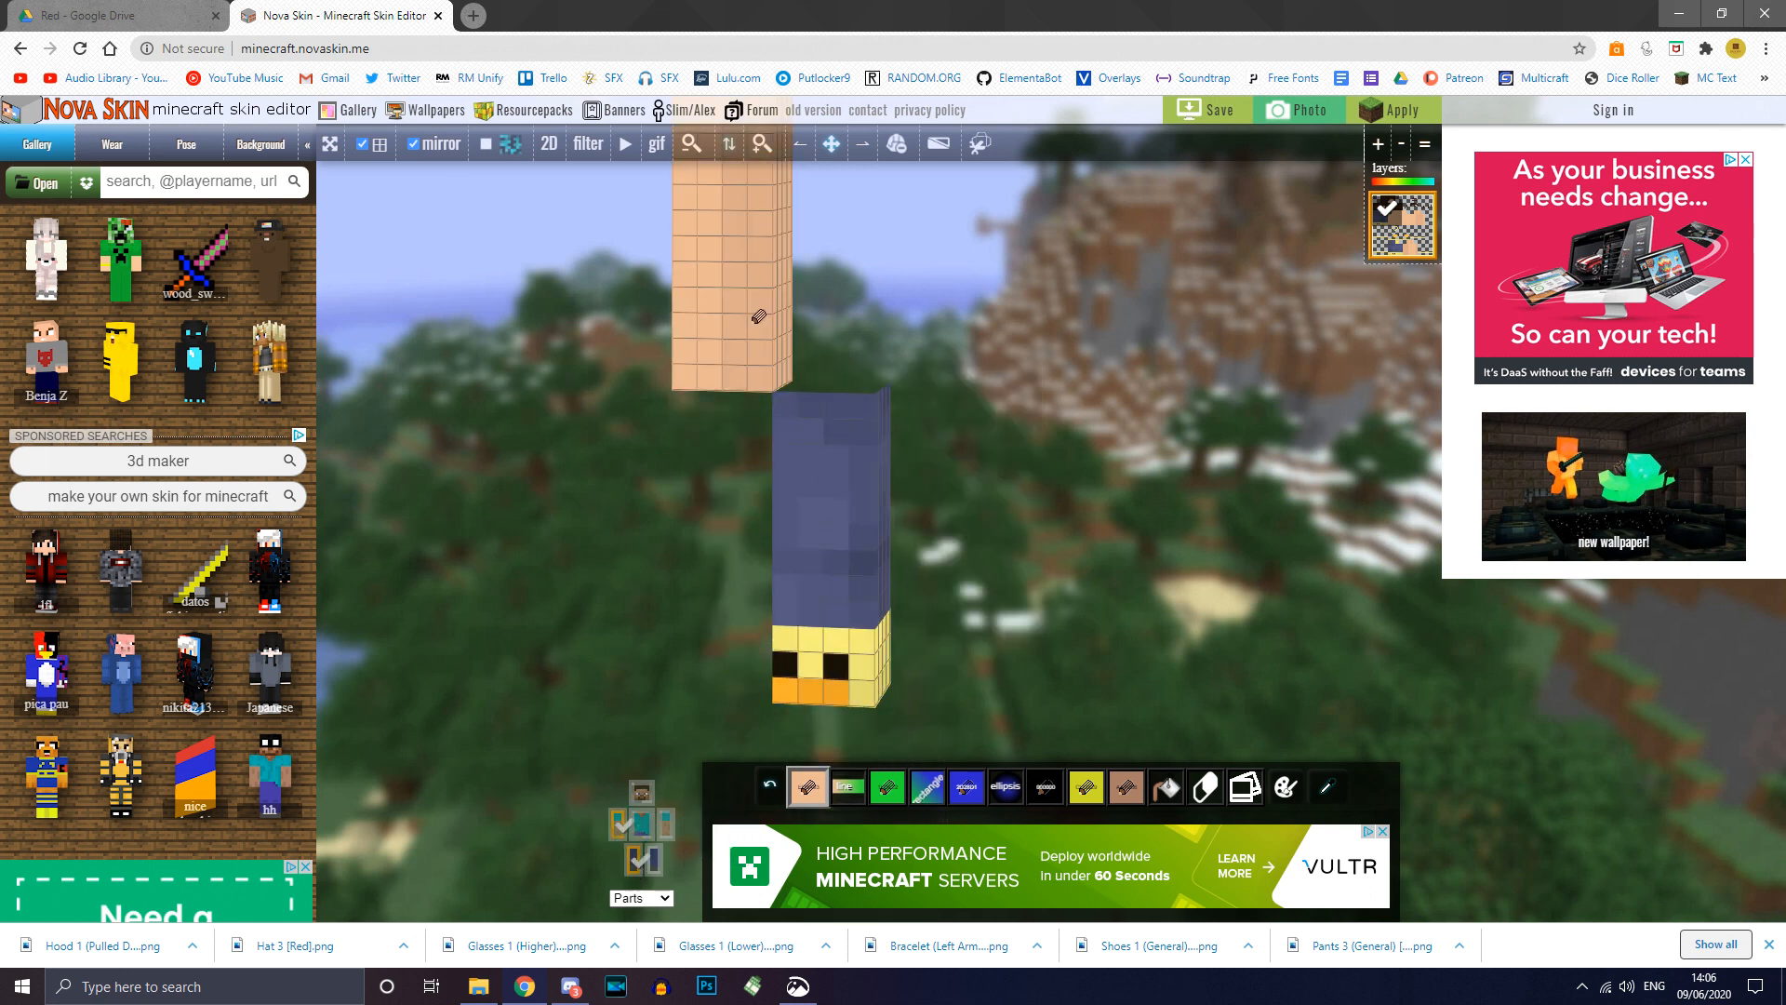
left_click_drag(989, 403, 1010, 387)
right_click_drag(1010, 387, 1135, 627)
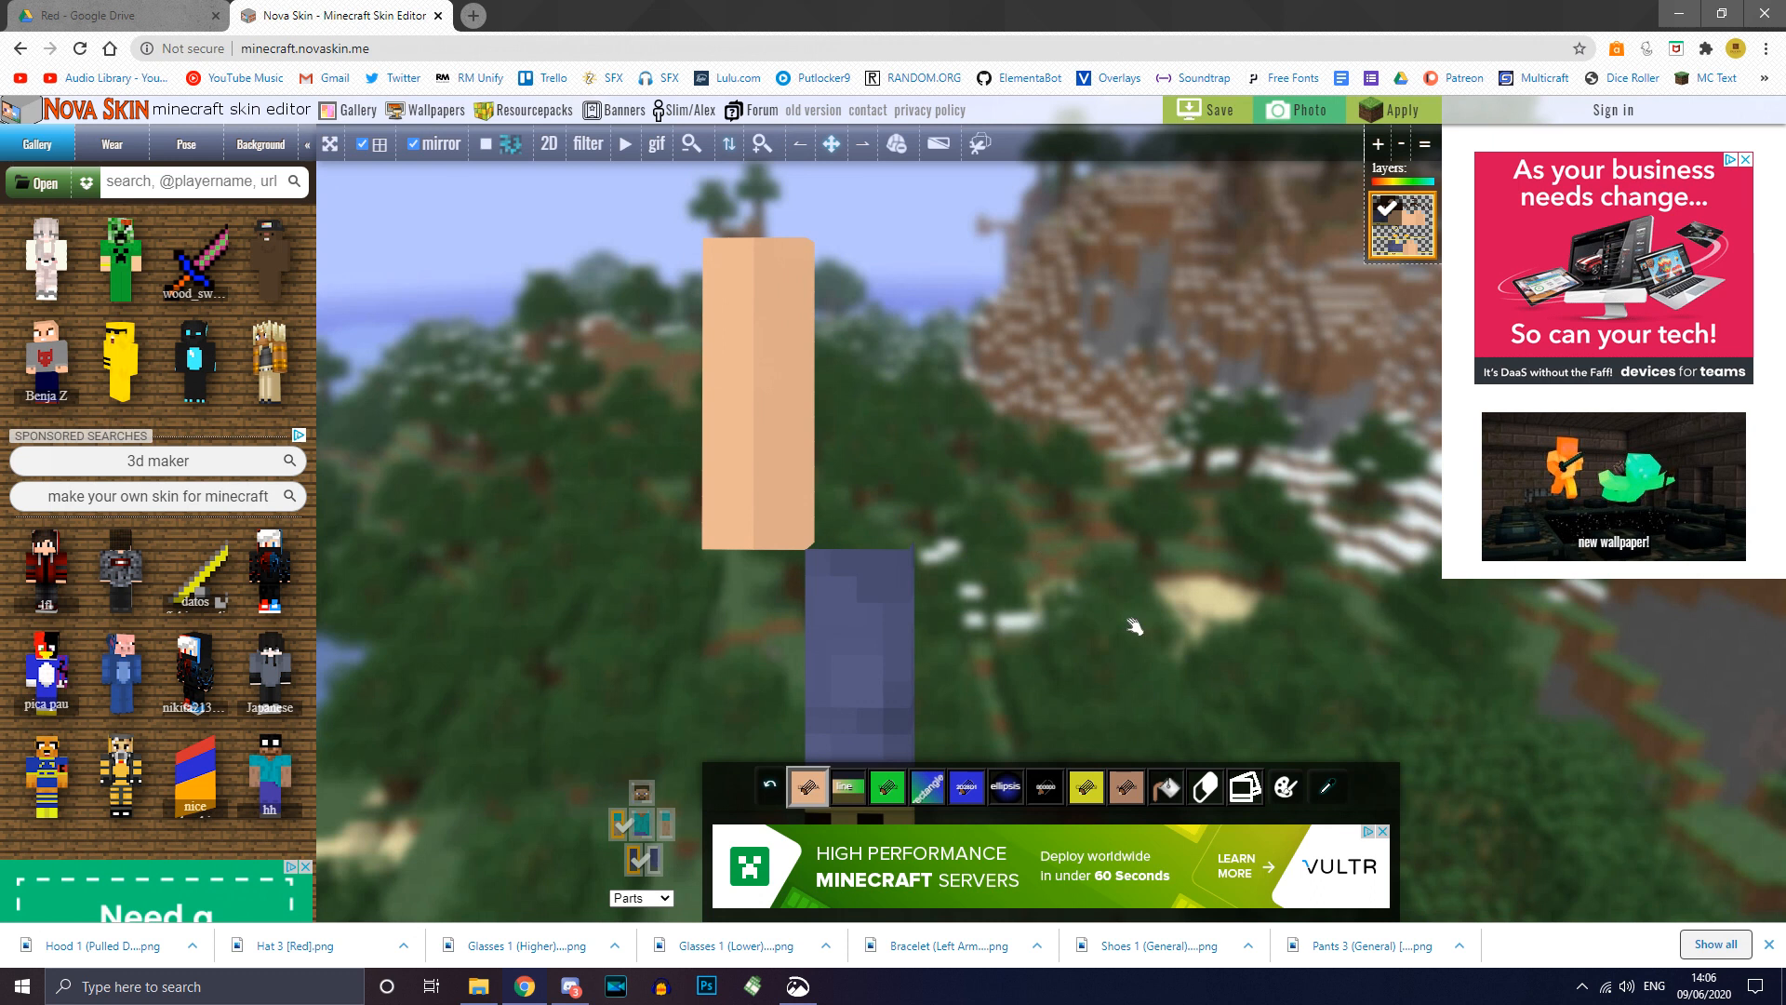
left_click(1251, 792)
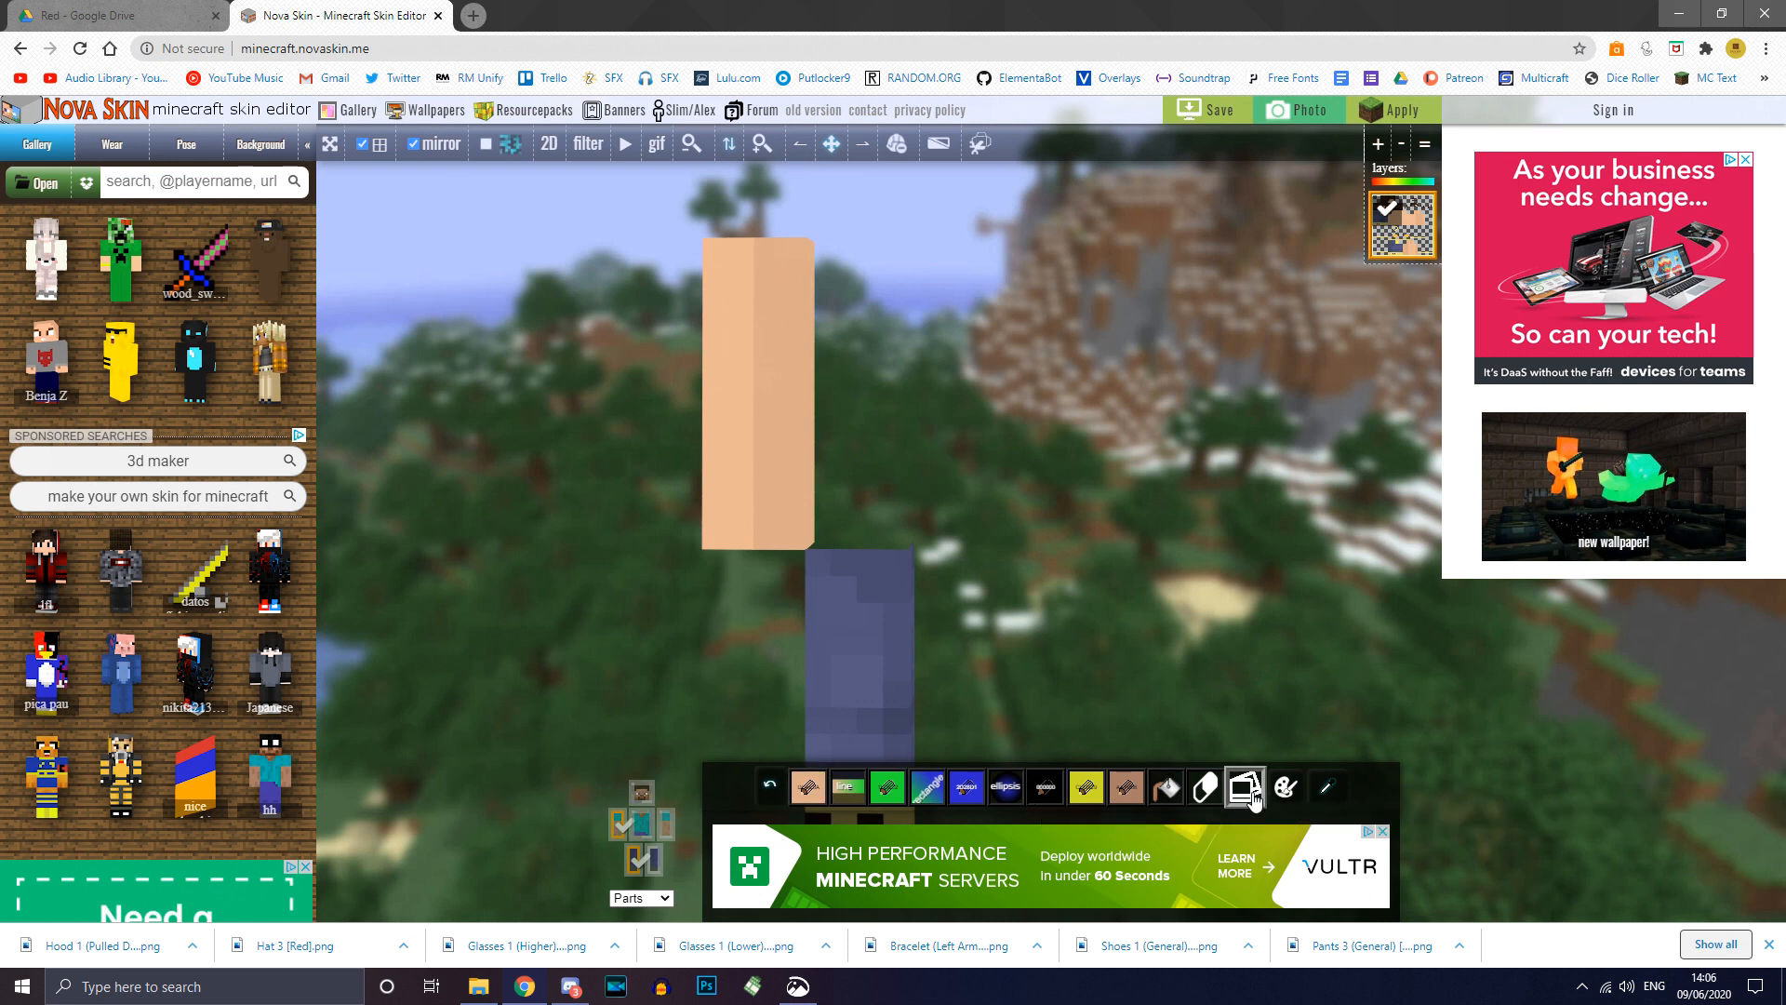
left_click(798, 249)
mouse_move(983, 570)
right_mouse_down()
mouse_move(967, 442)
mouse_move(1007, 478)
mouse_move(912, 474)
mouse_move(943, 430)
right_mouse_up()
left_click(807, 786)
Step: Paint the leg's blue and yellow top, side, underside and lower front in skin colour
left_click(878, 553)
left_click(905, 494)
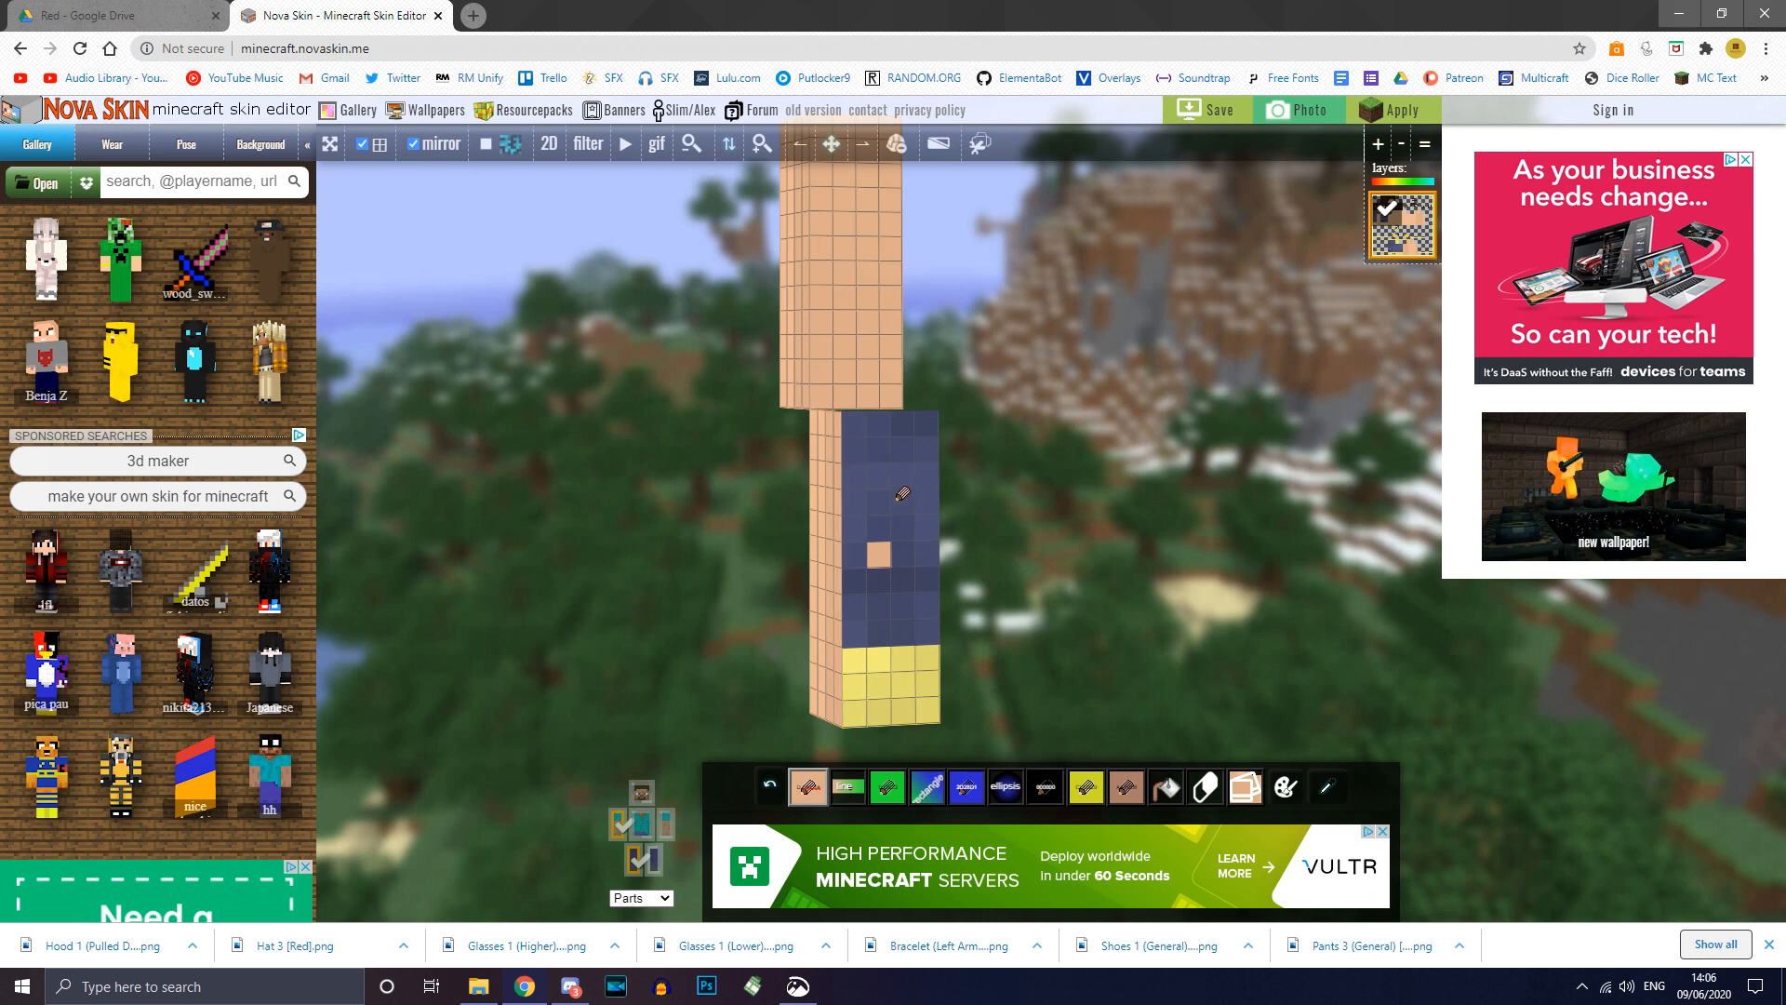
right_click_drag(1049, 491, 904, 420)
double_click(897, 419)
left_click_drag(944, 412, 923, 406)
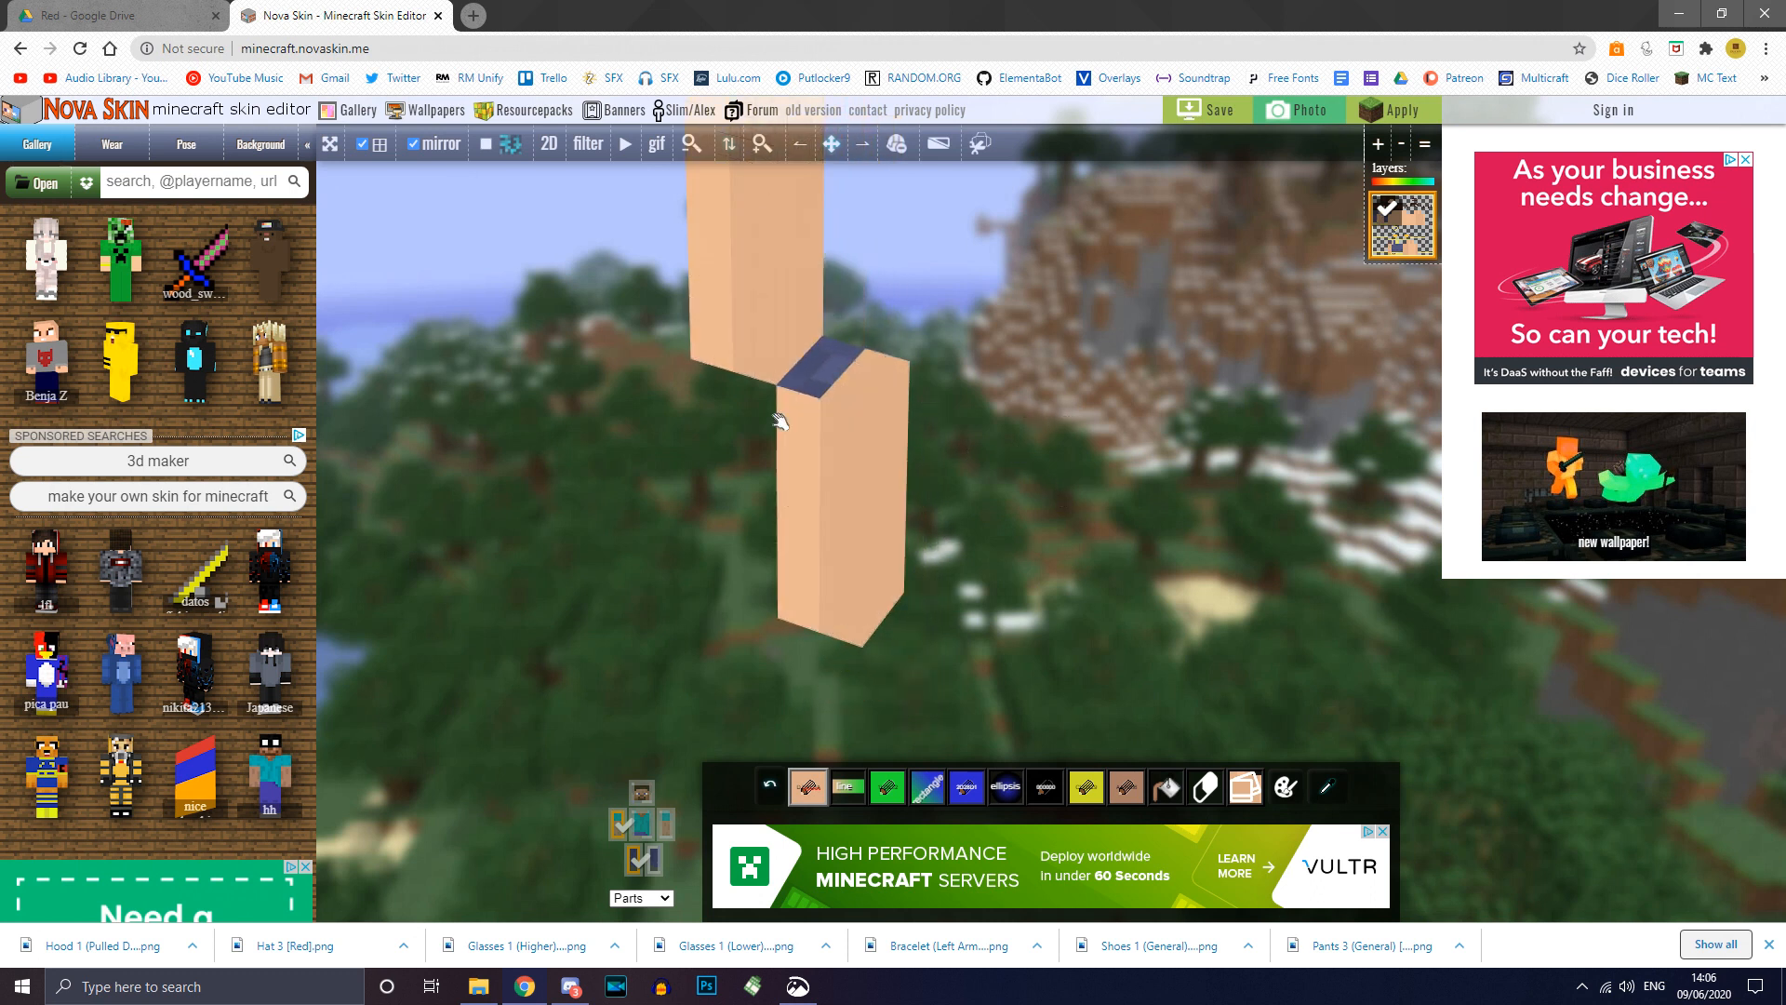
left_click_drag(1038, 470, 1173, 400)
double_click(817, 510)
mouse_move(963, 556)
left_mouse_down()
mouse_move(1033, 540)
mouse_move(1056, 446)
left_mouse_up()
left_click_drag(825, 485, 794, 490)
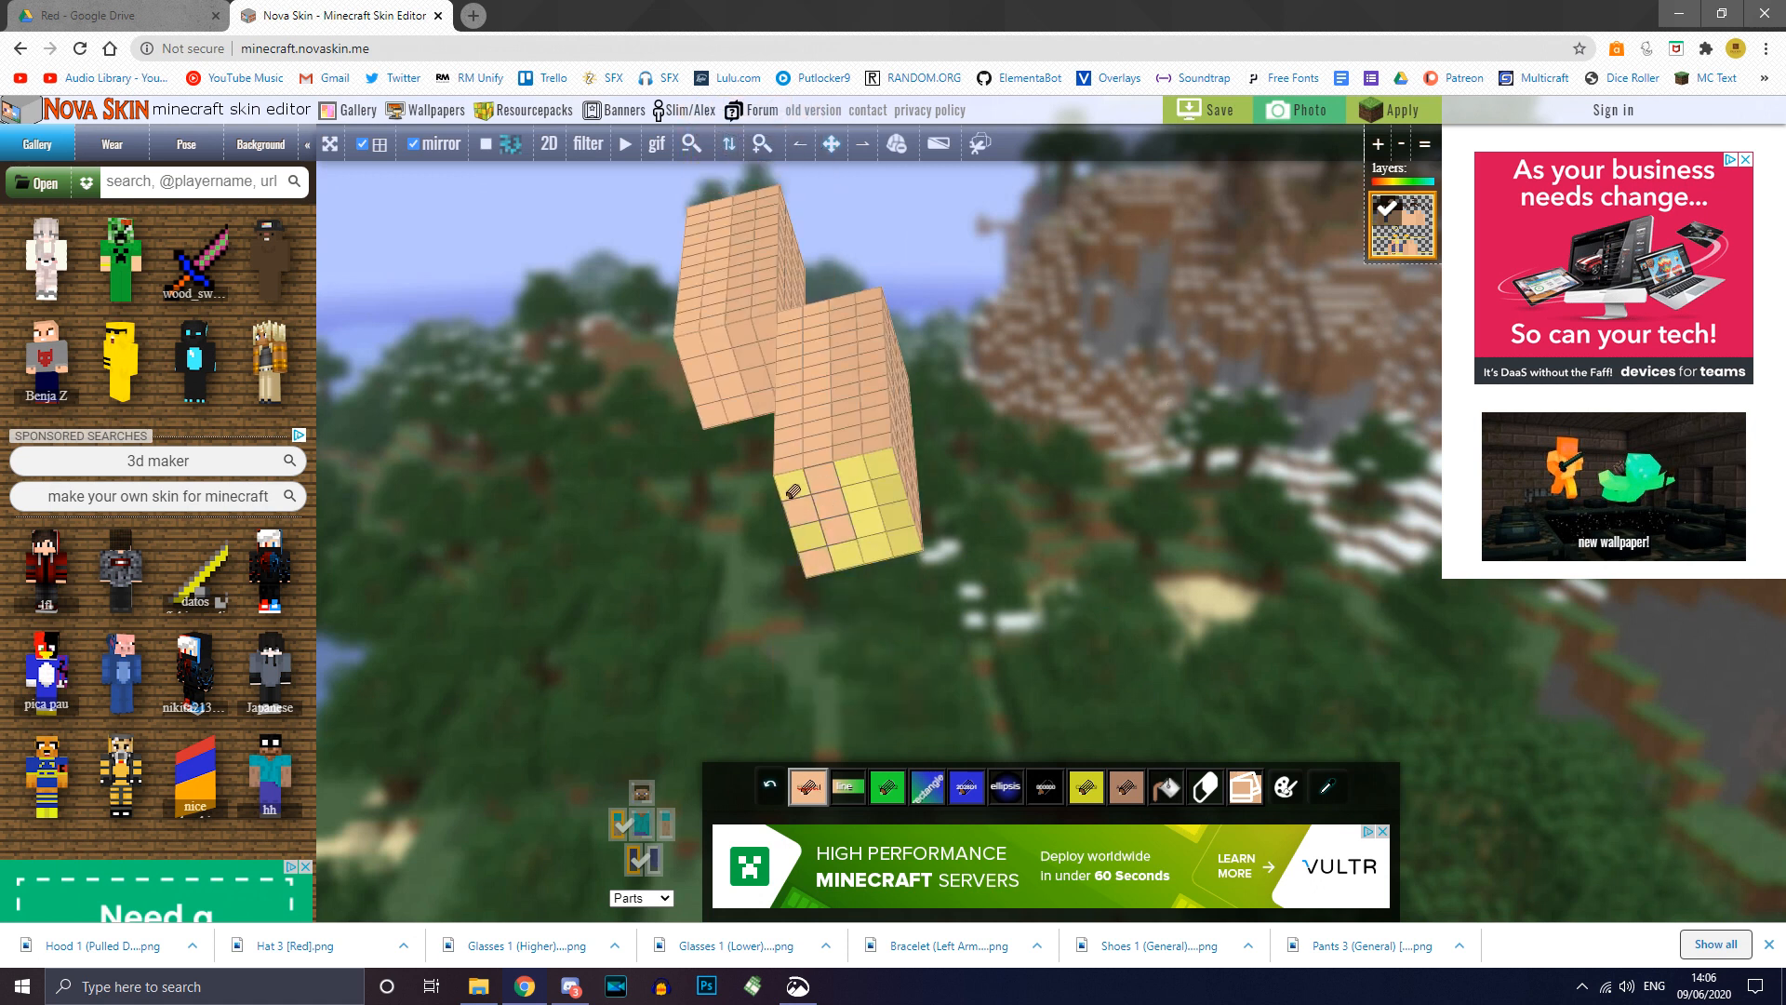
left_click_drag(862, 417, 901, 543)
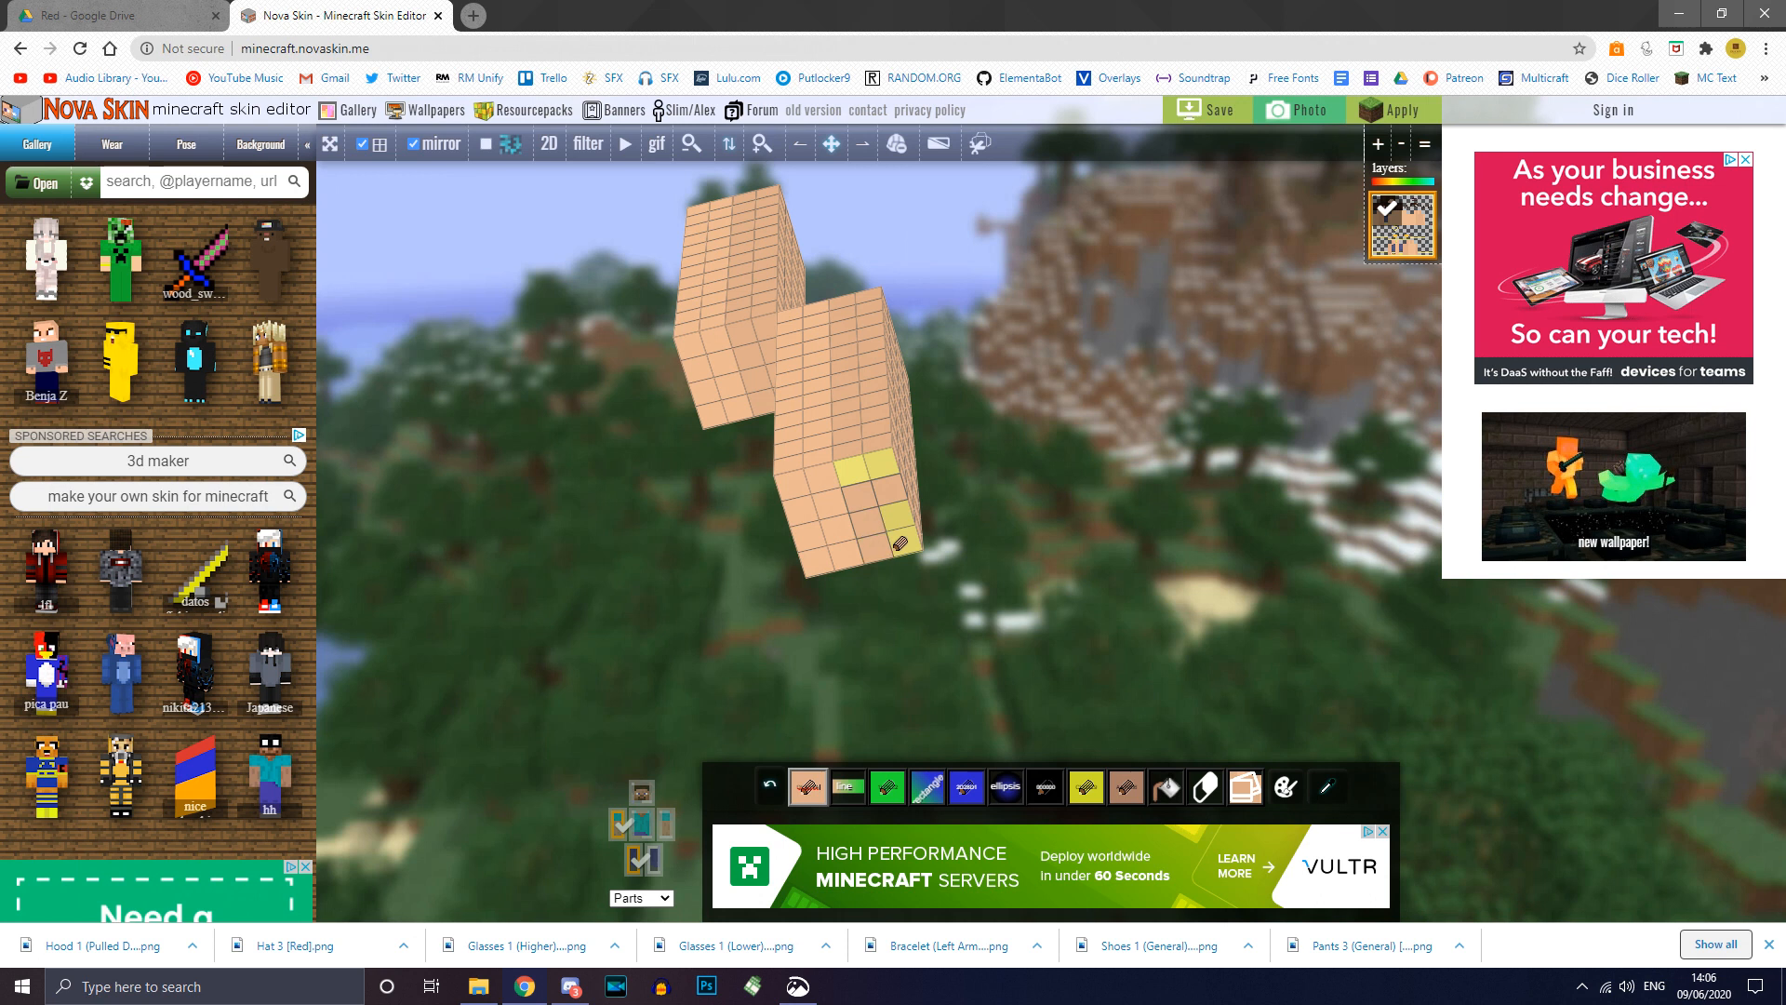
left_click_drag(1098, 475, 963, 558)
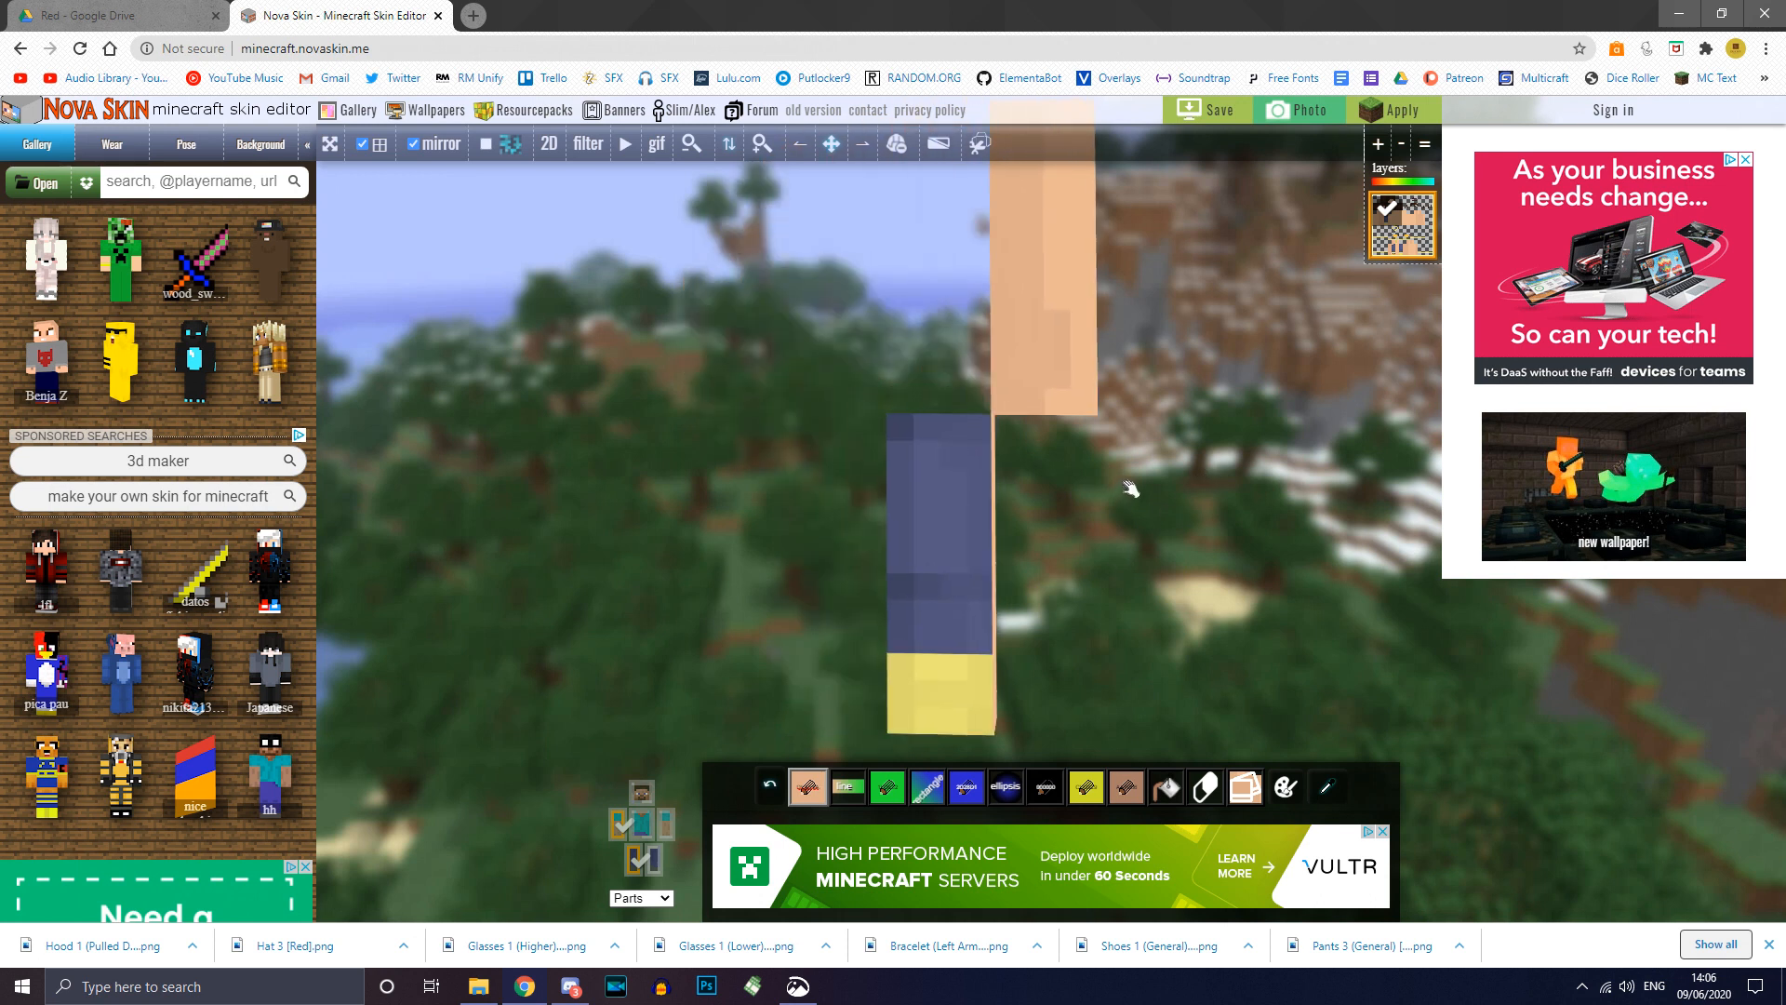
left_click_drag(1130, 488, 1095, 372)
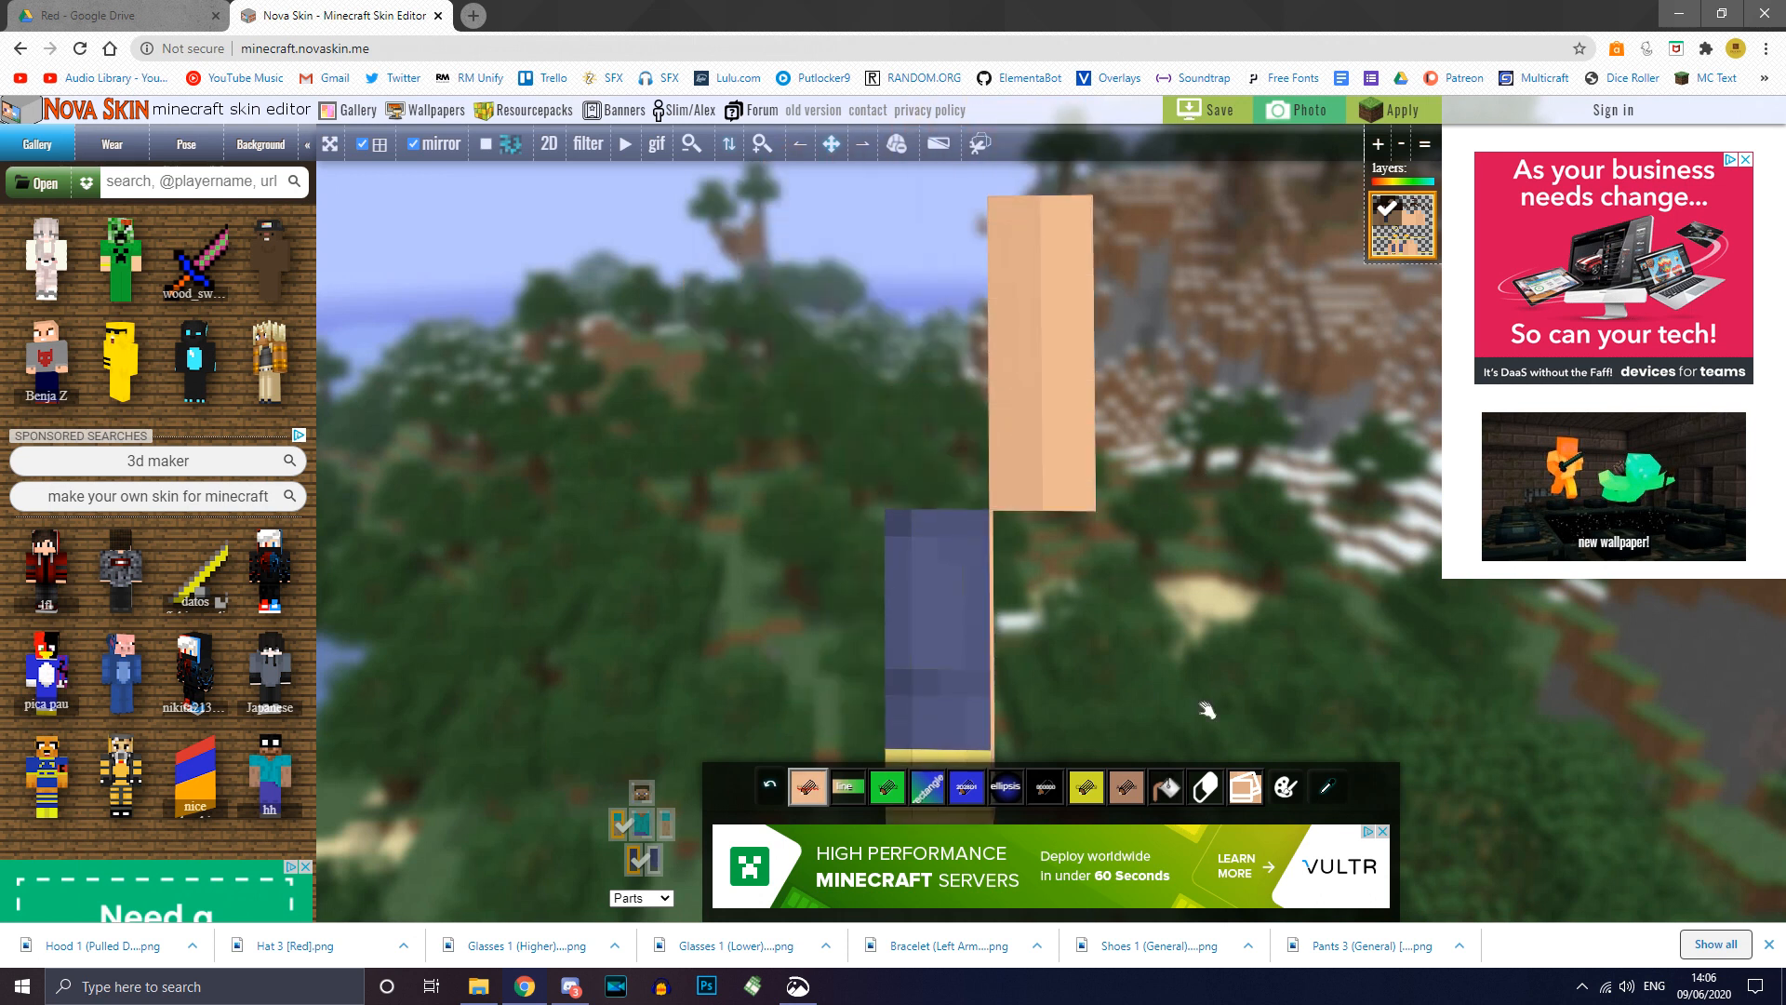
left_click_drag(1024, 558, 1157, 598)
Step: Toggle arms and legs in the Parts widget and orbit to check the painted torso
left_click(658, 864)
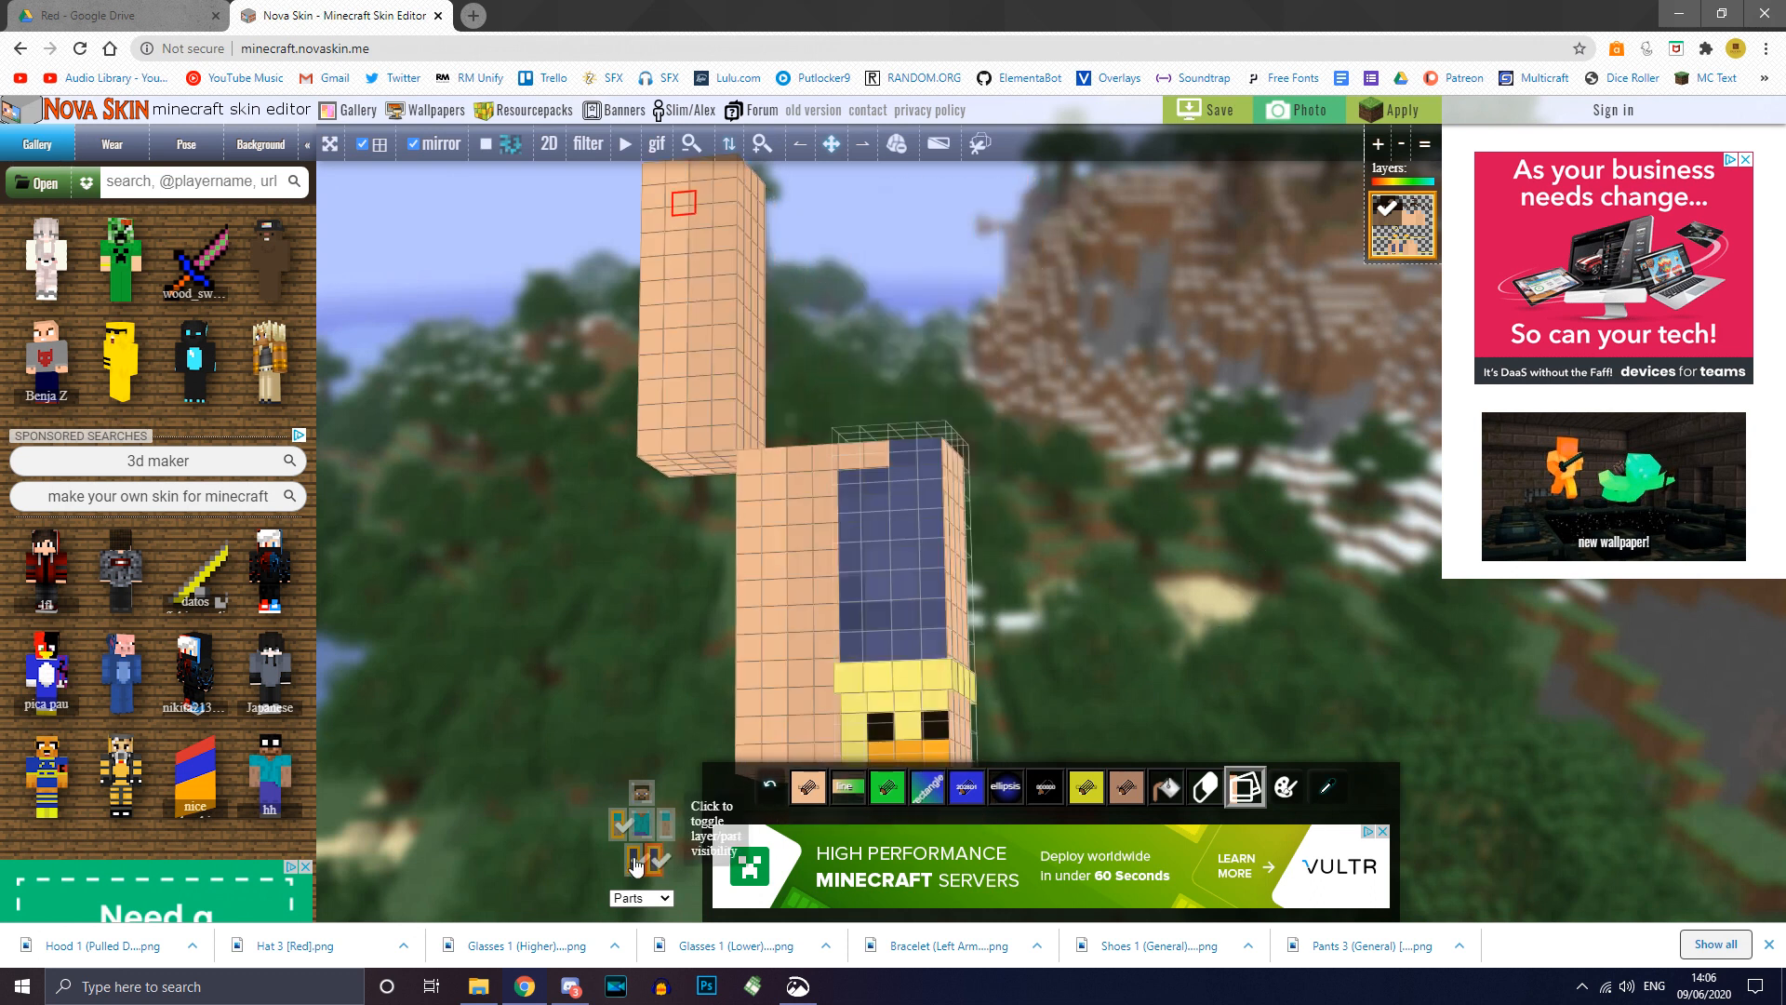
left_click(636, 865)
left_click_drag(1047, 483, 1087, 491)
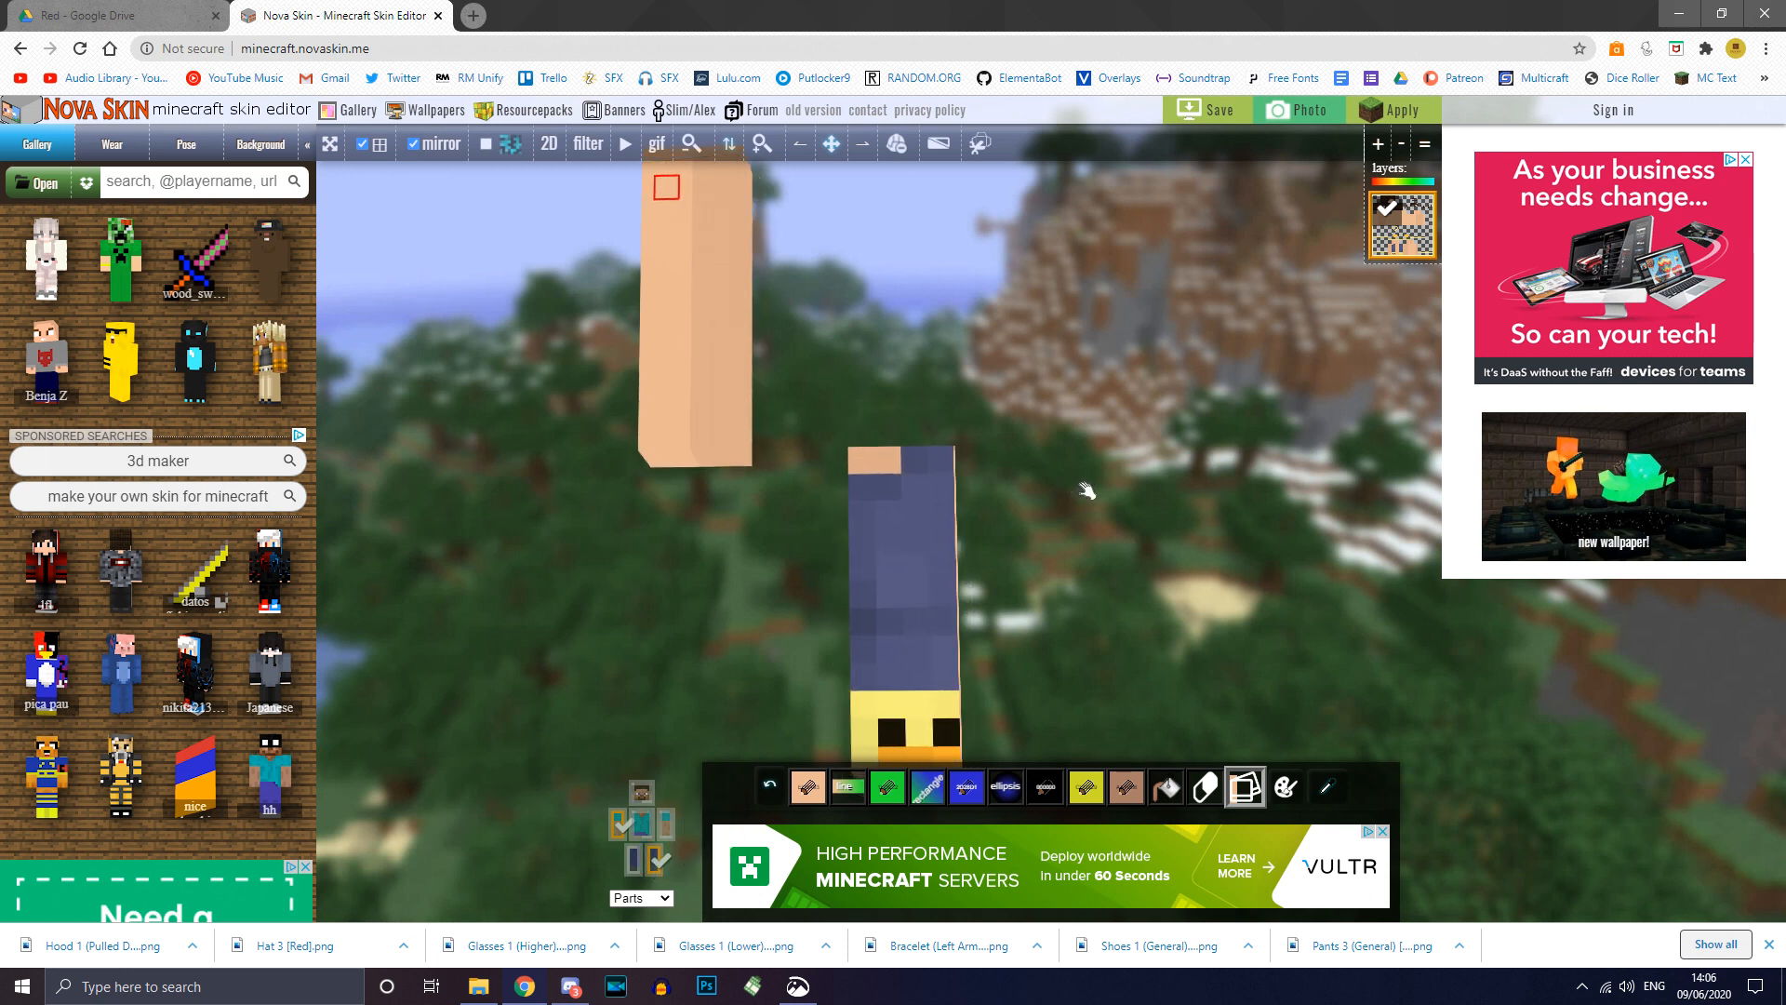
left_click(624, 828)
left_click(667, 827)
left_click_drag(1239, 547, 1244, 570)
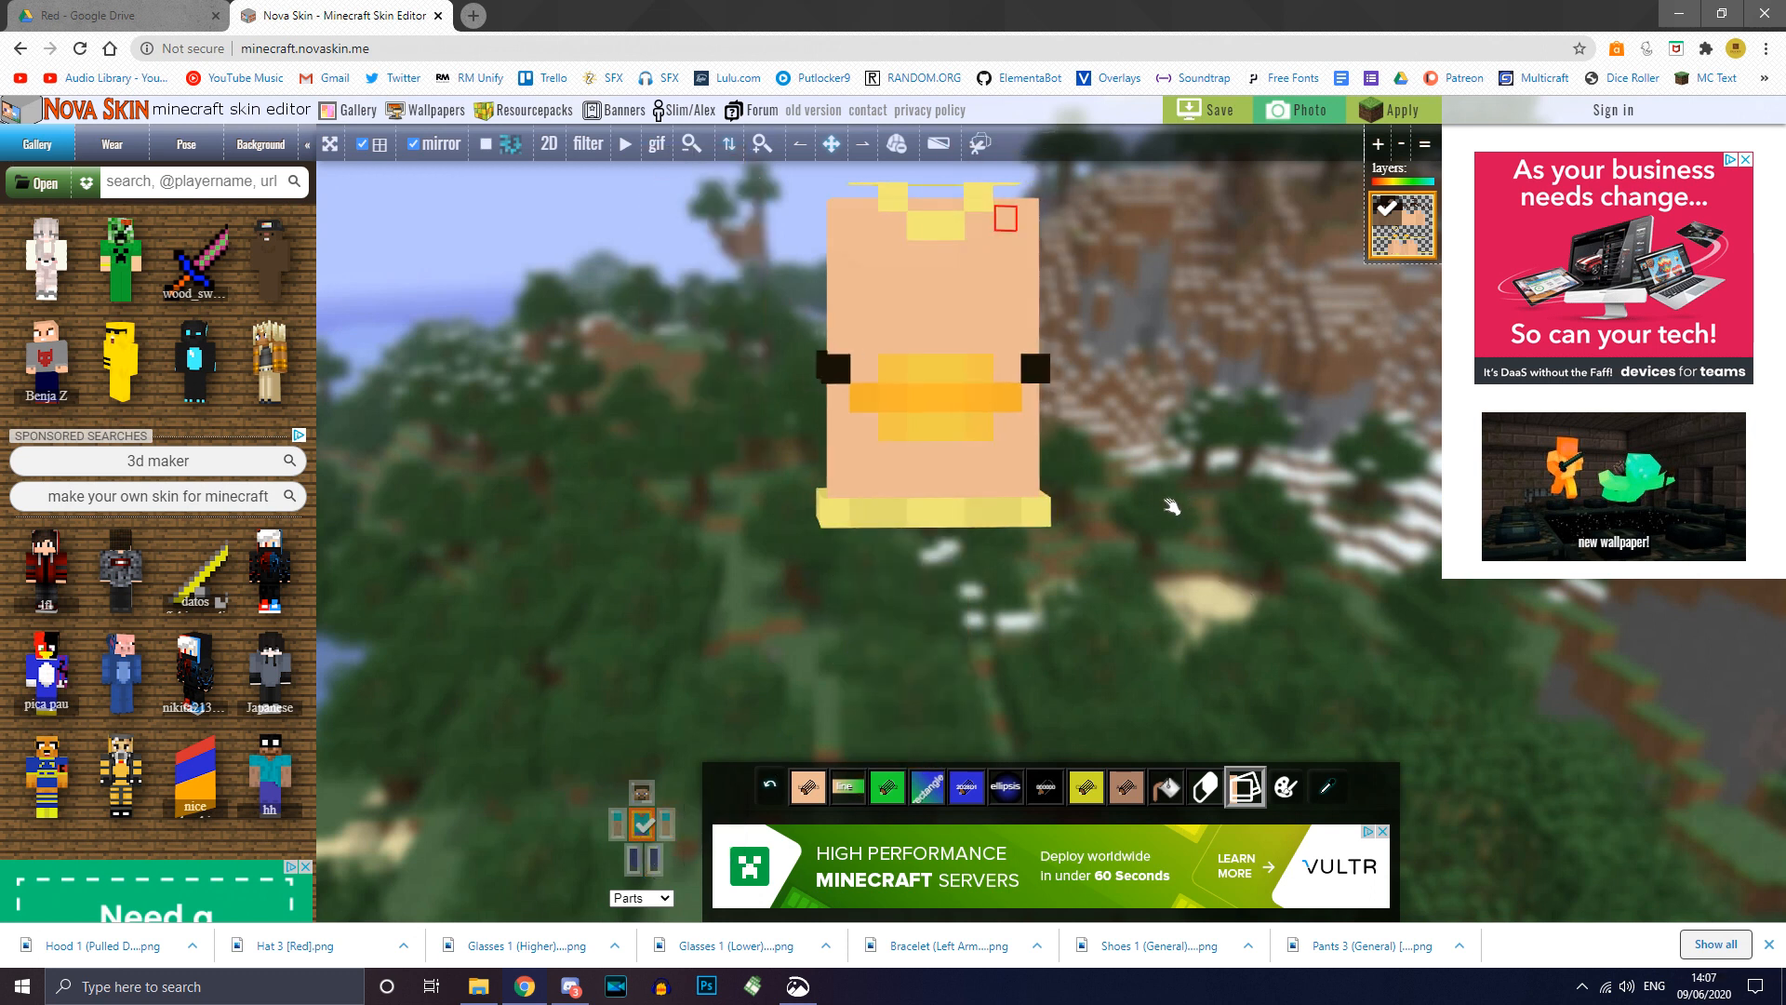
mouse_move(1171, 506)
left_mouse_down()
mouse_move(1166, 539)
mouse_move(1057, 526)
mouse_move(1167, 521)
left_mouse_up()
left_click(796, 792)
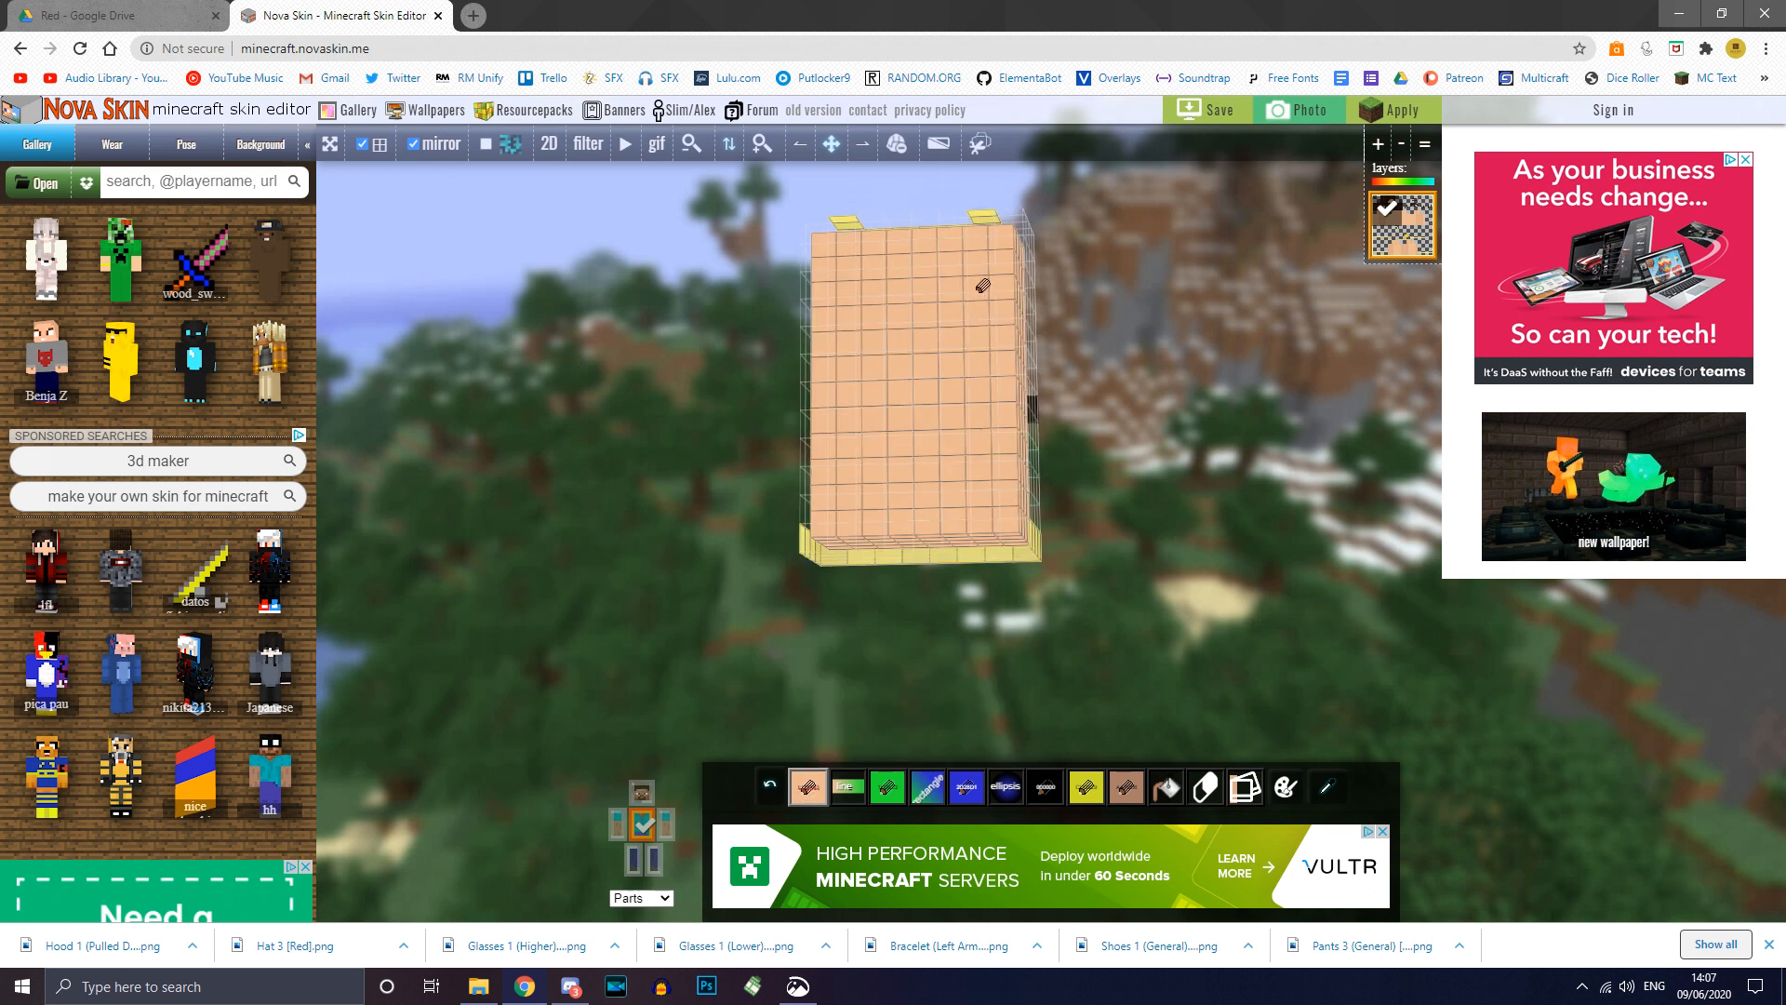
left_click_drag(1154, 394, 921, 407)
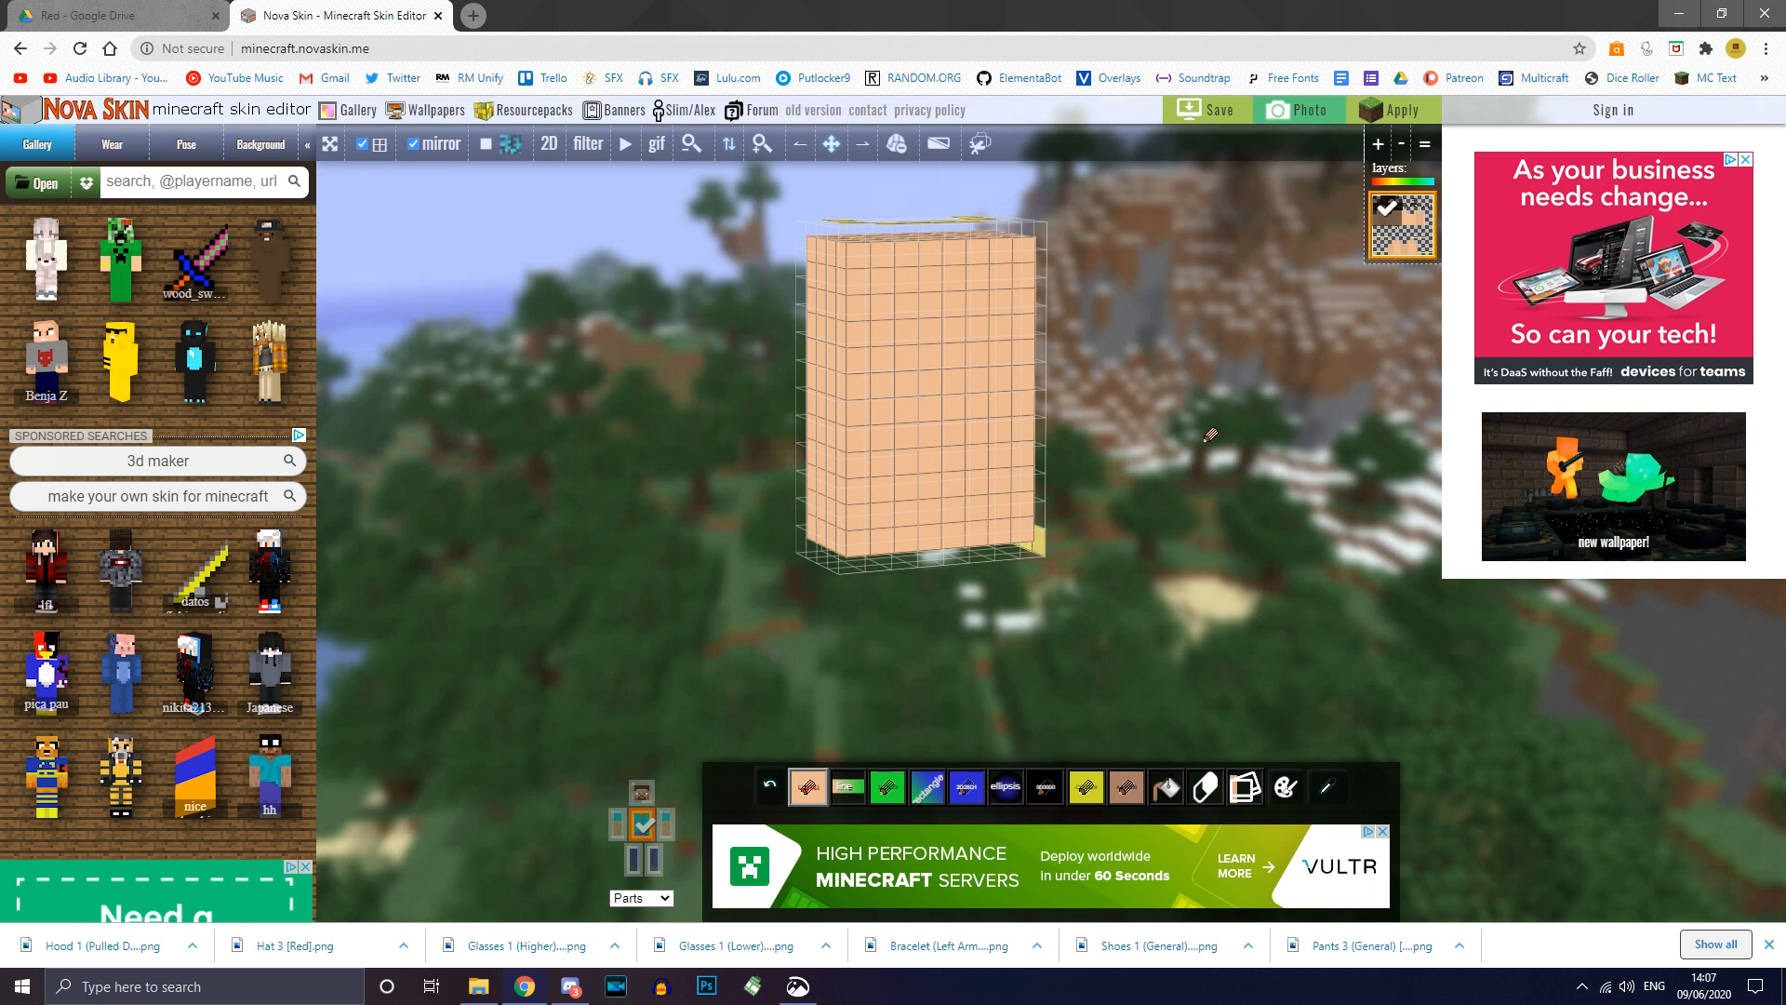
left_click_drag(800, 376, 886, 372)
Step: Inspect a single leg with its outer trousers layer hidden and shown, then show all parts
left_click(629, 852)
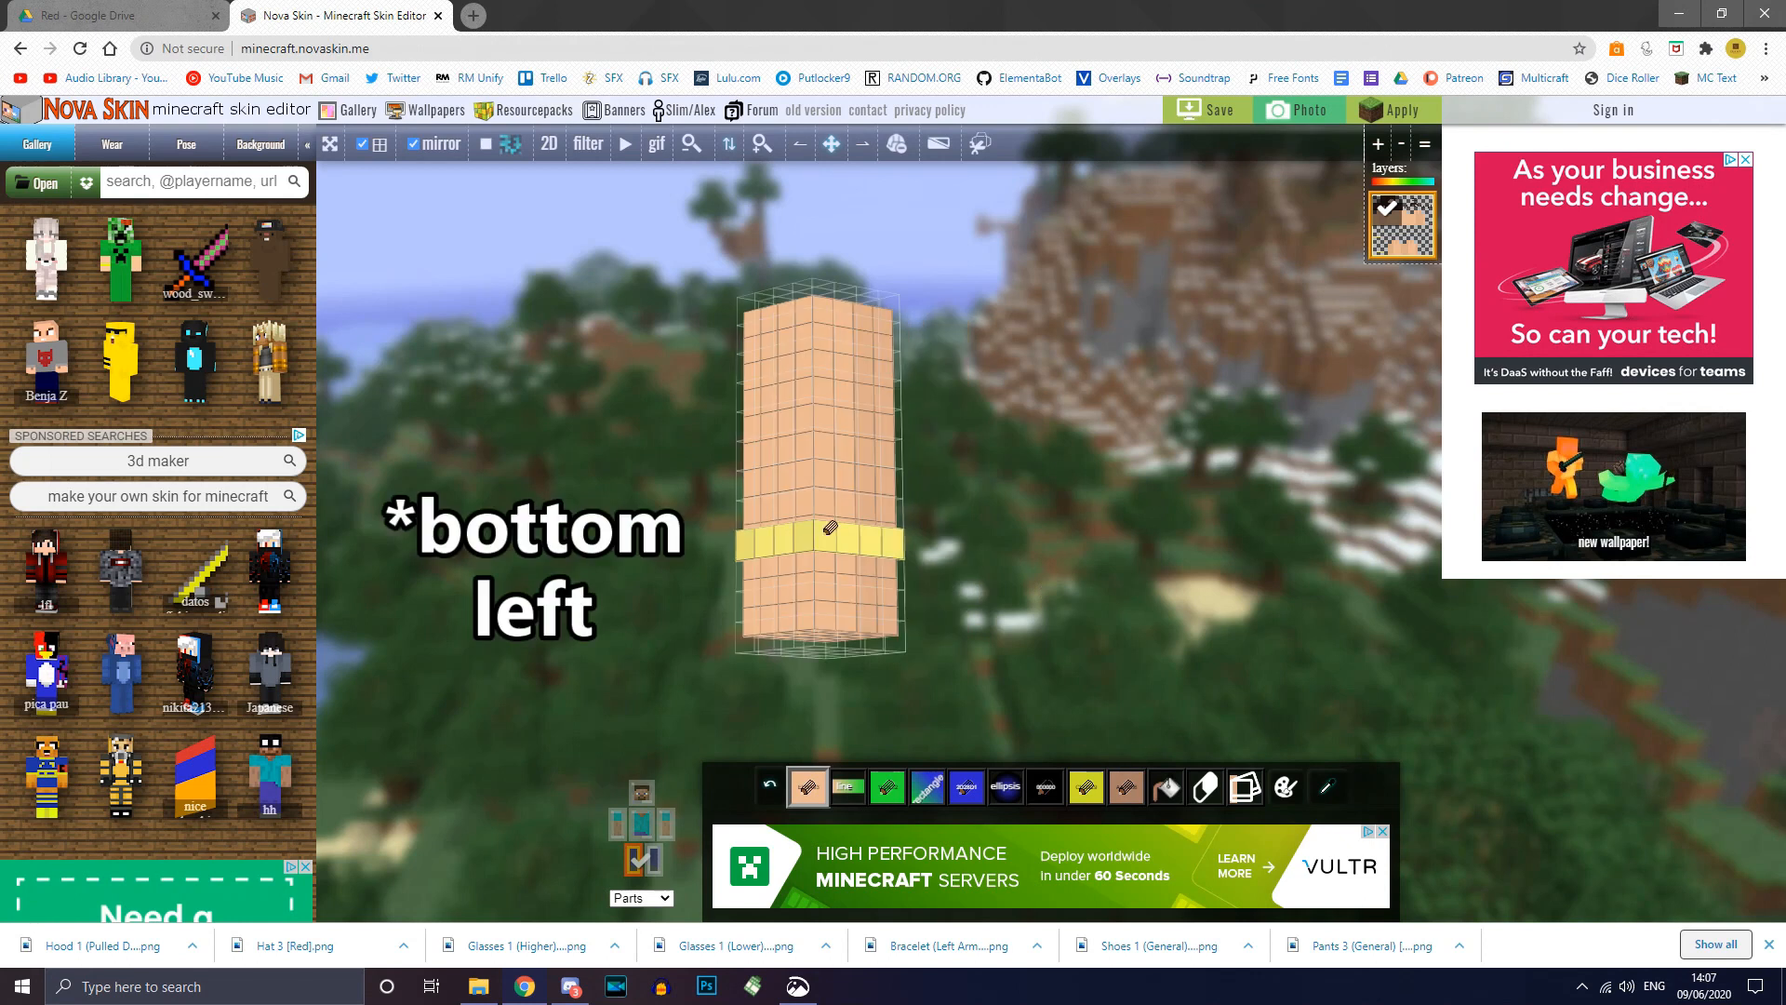
left_click(624, 862)
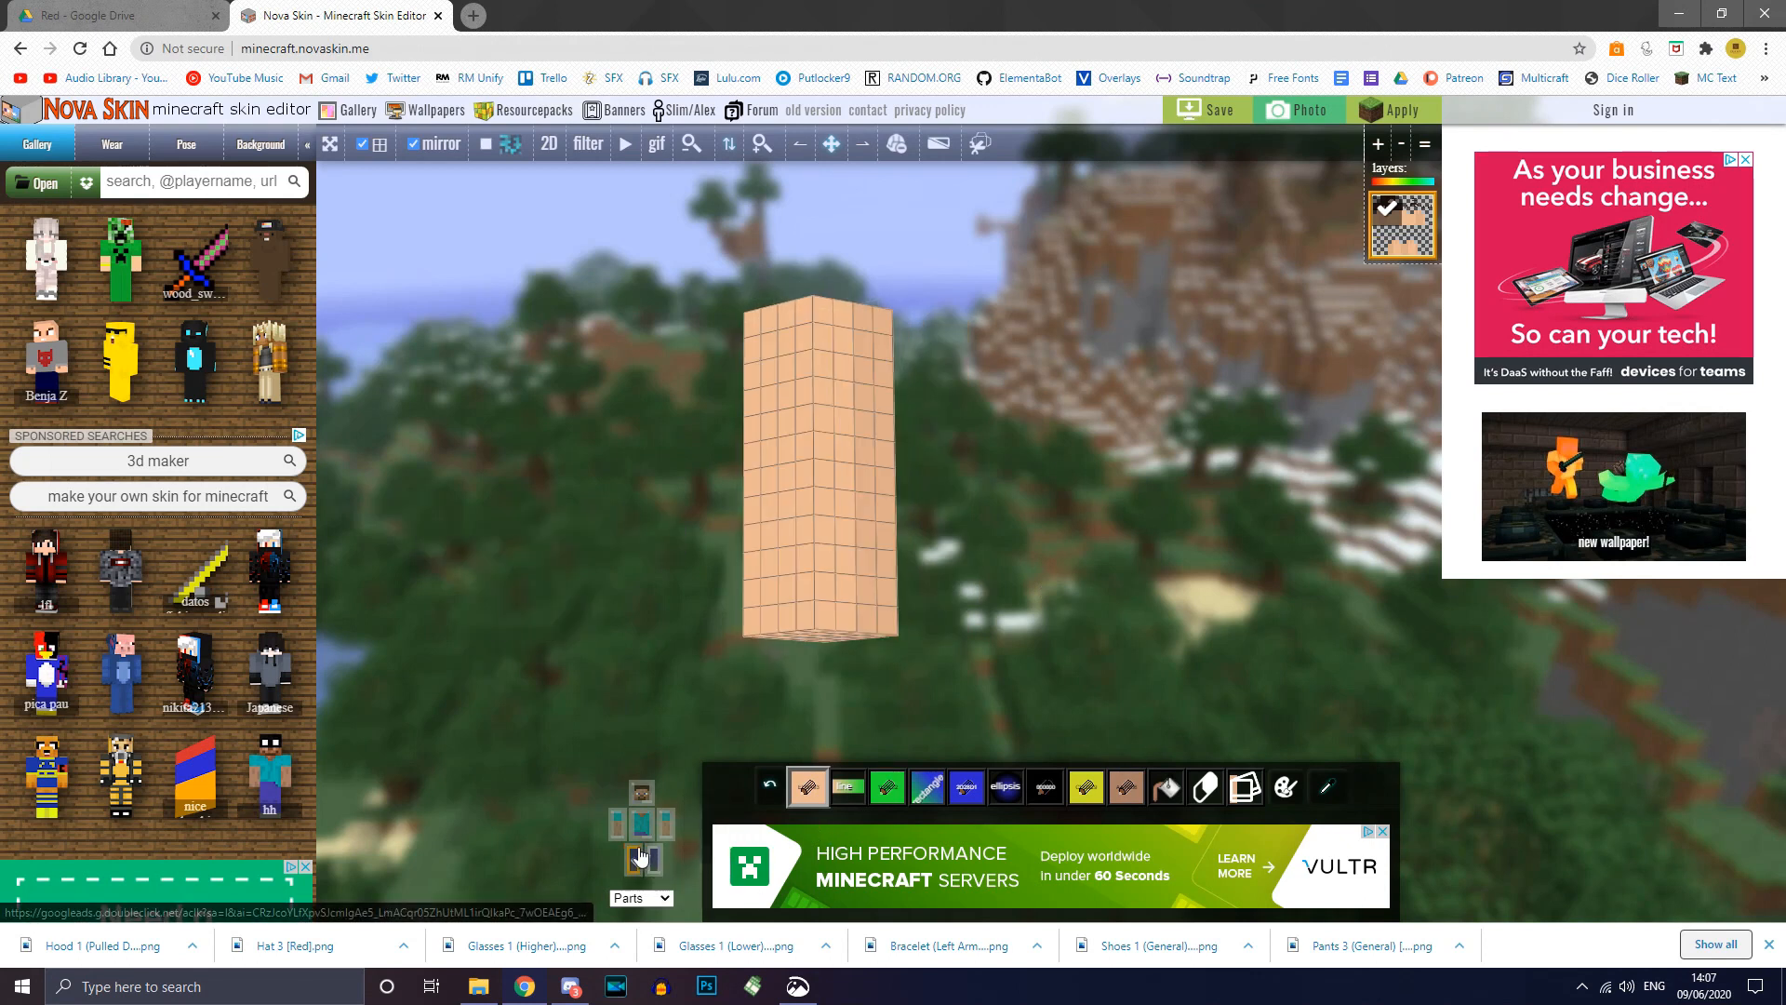
left_click_drag(1085, 618, 1117, 580)
left_click(650, 866)
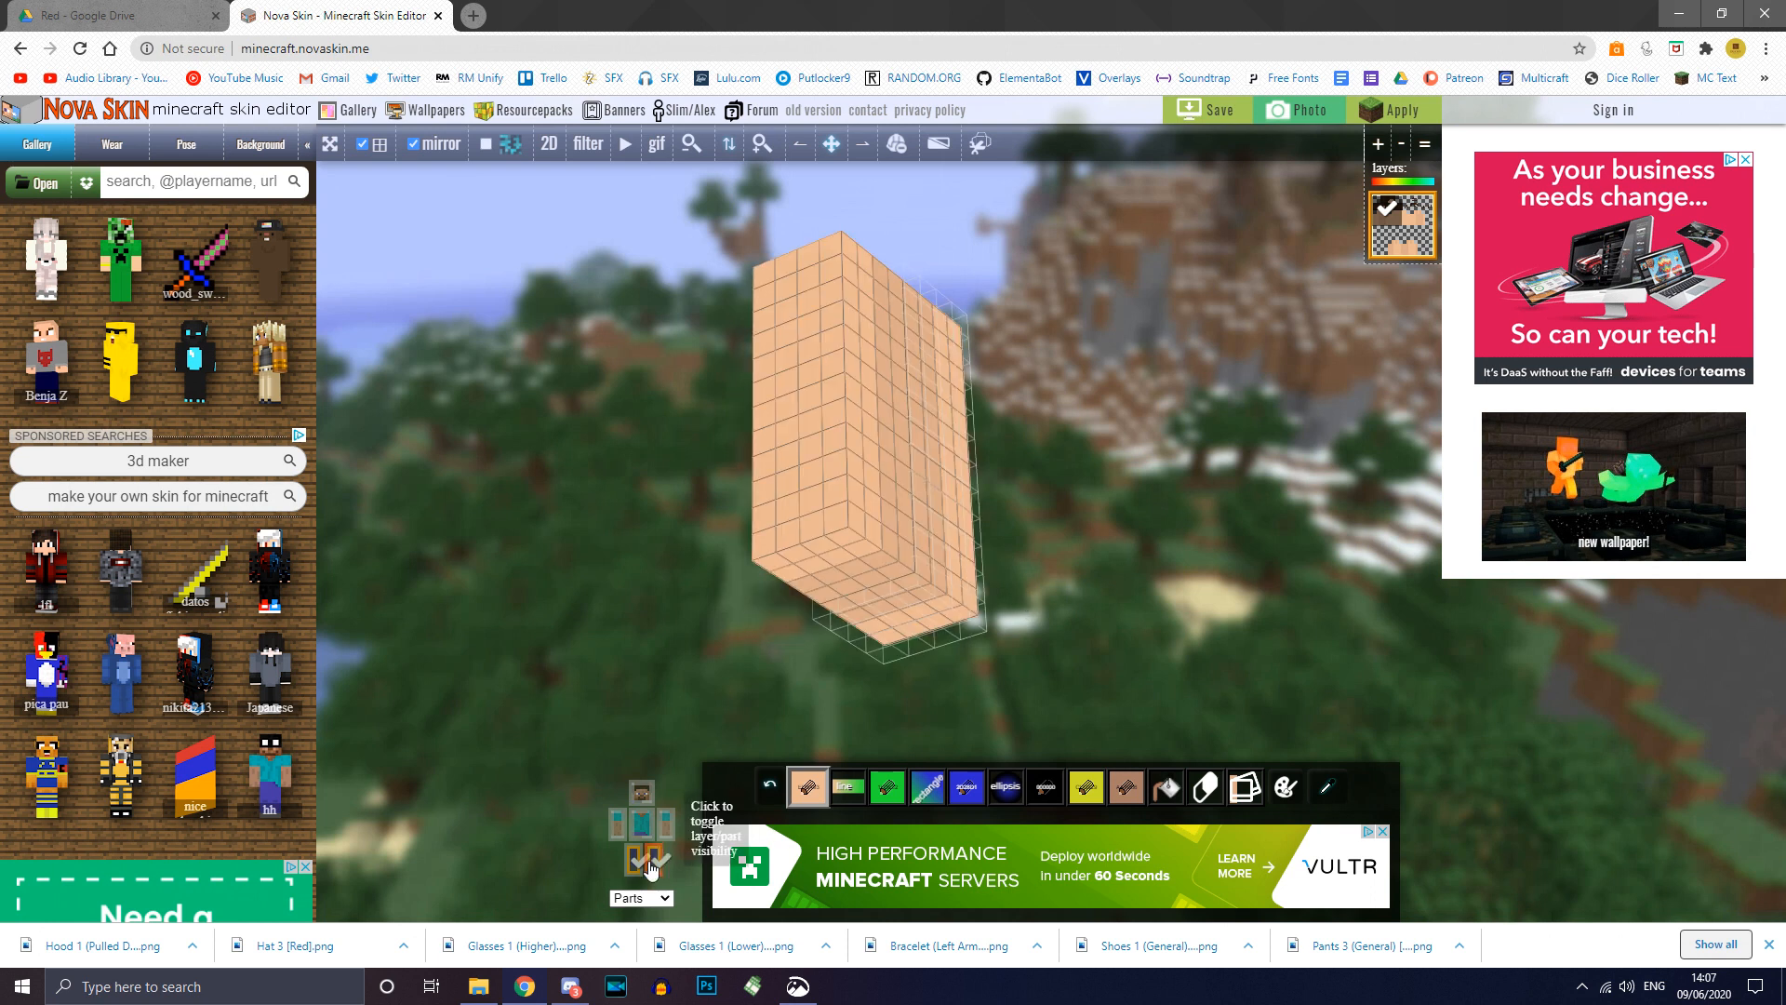
left_click(634, 866)
left_click(657, 867)
left_click(657, 867)
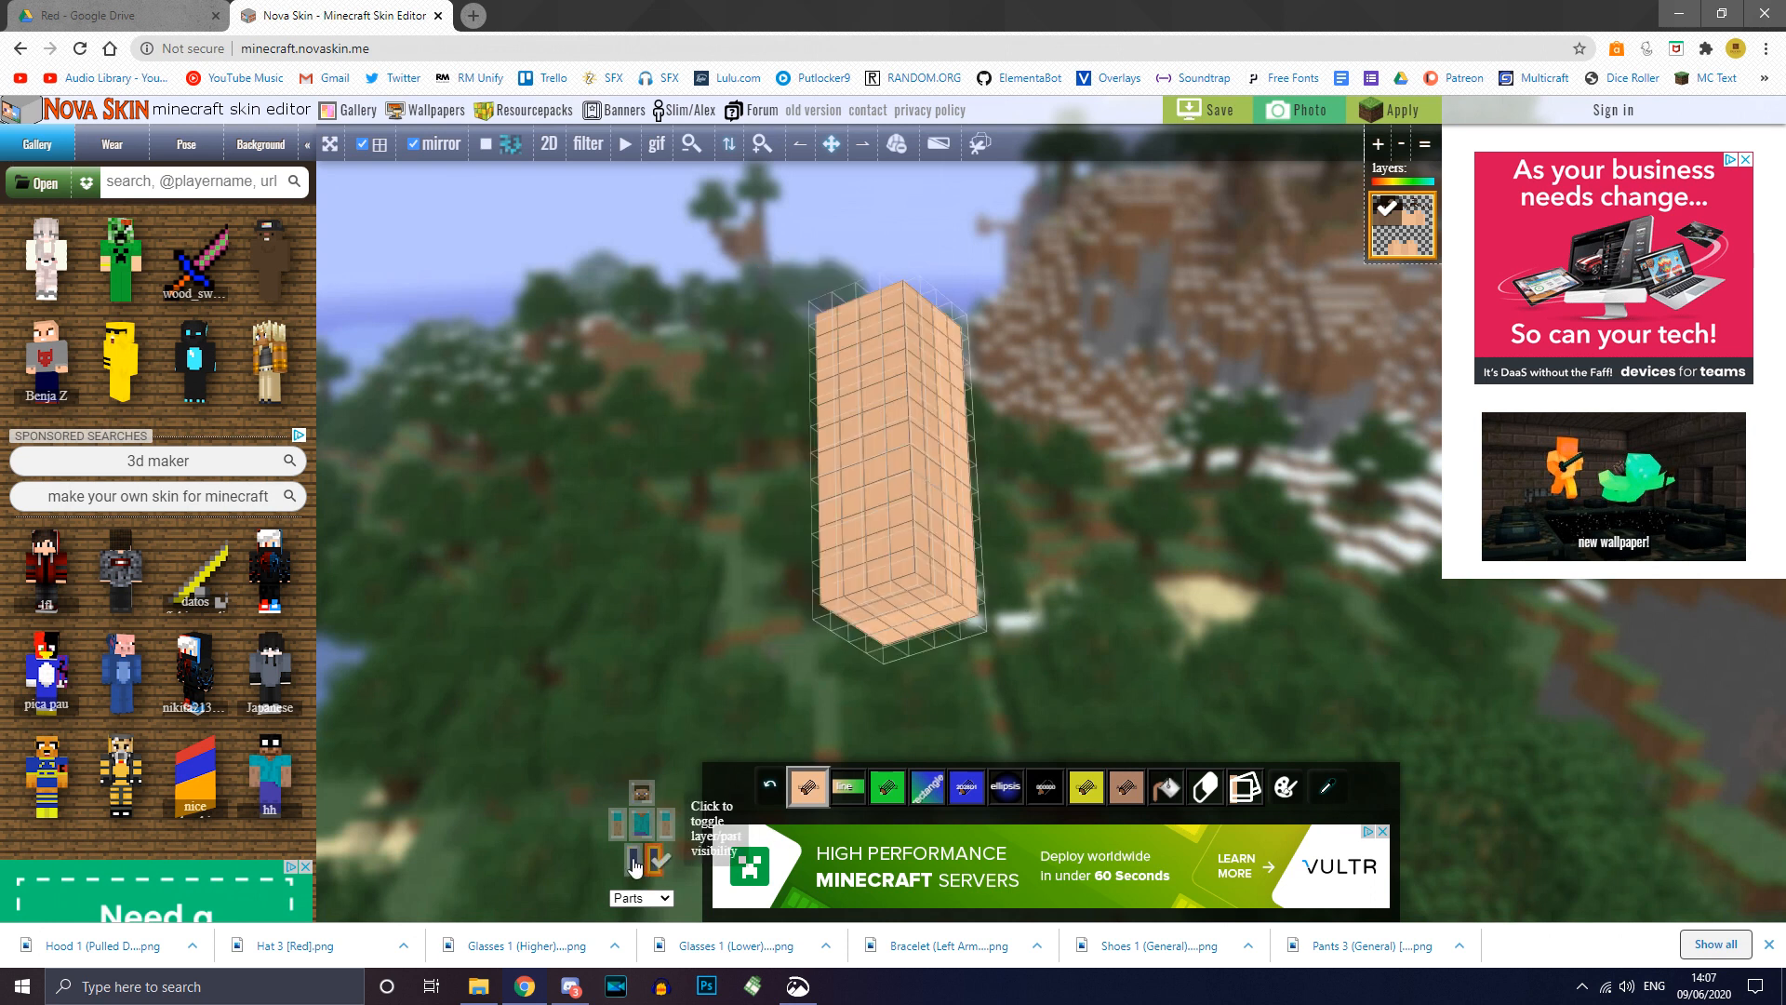
left_click(636, 866)
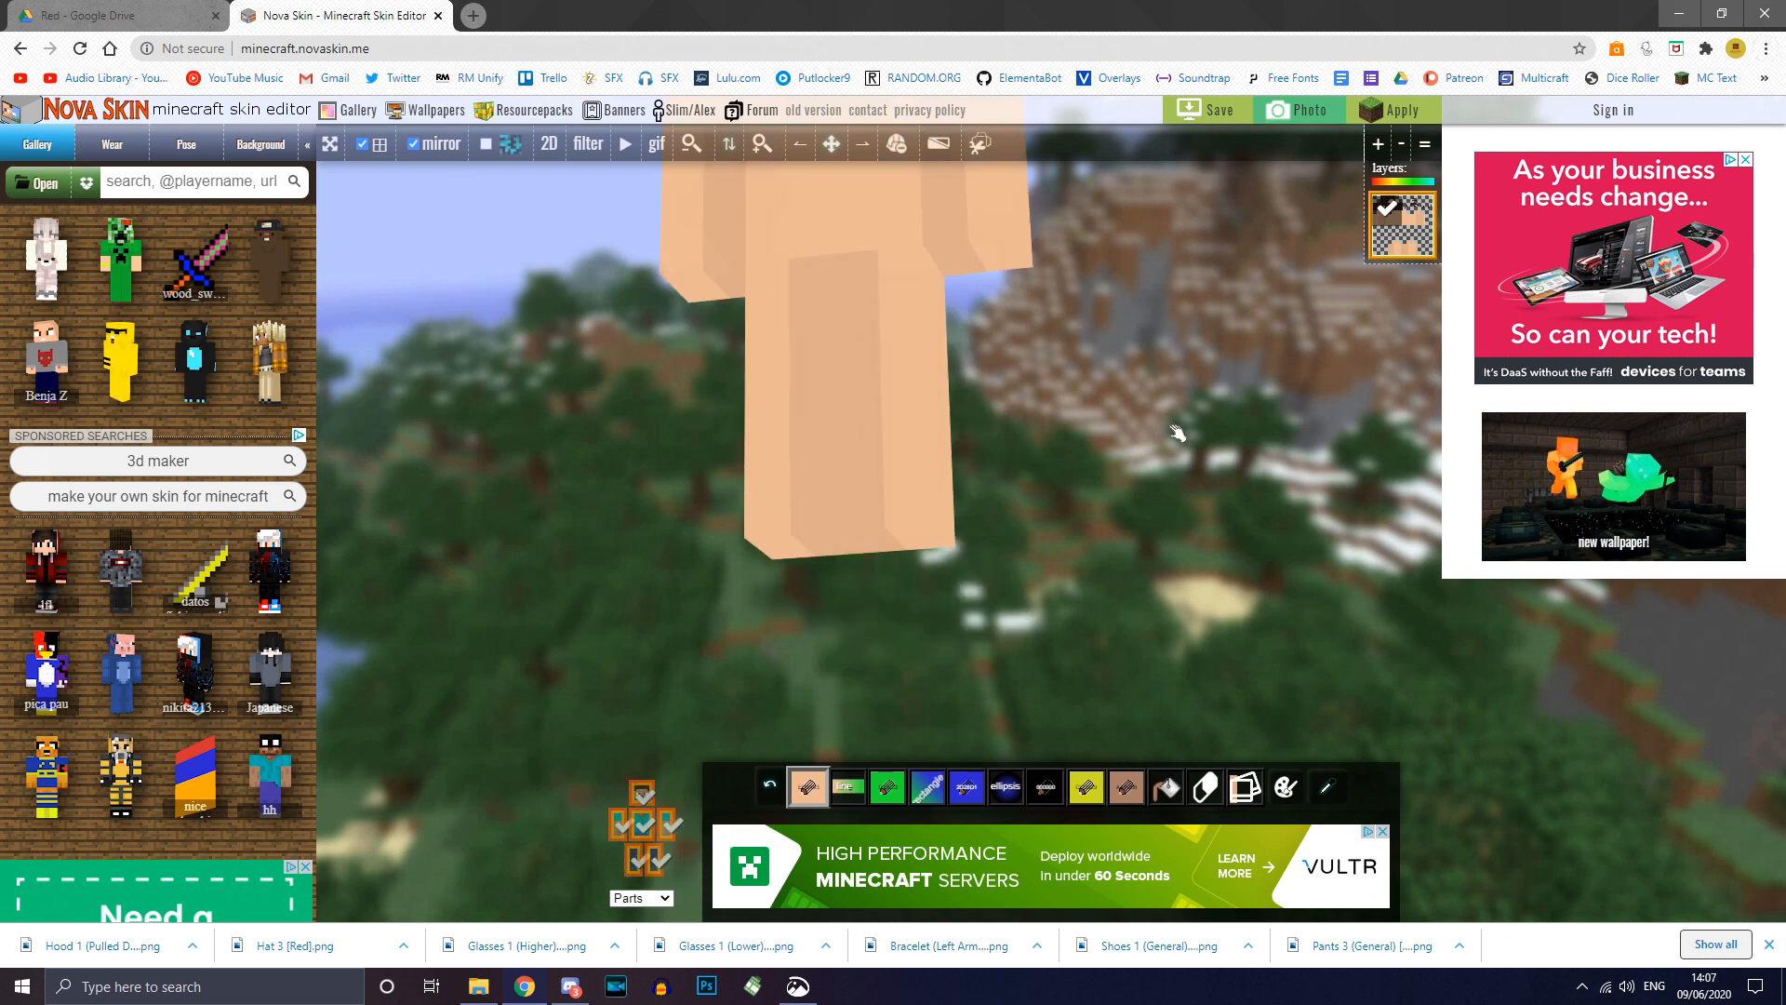
Step: Turn the model to face forward and bring up the Skins folder in File Explorer
left_click_drag(1177, 432, 1188, 471)
scroll(1191, 436, "down", 3)
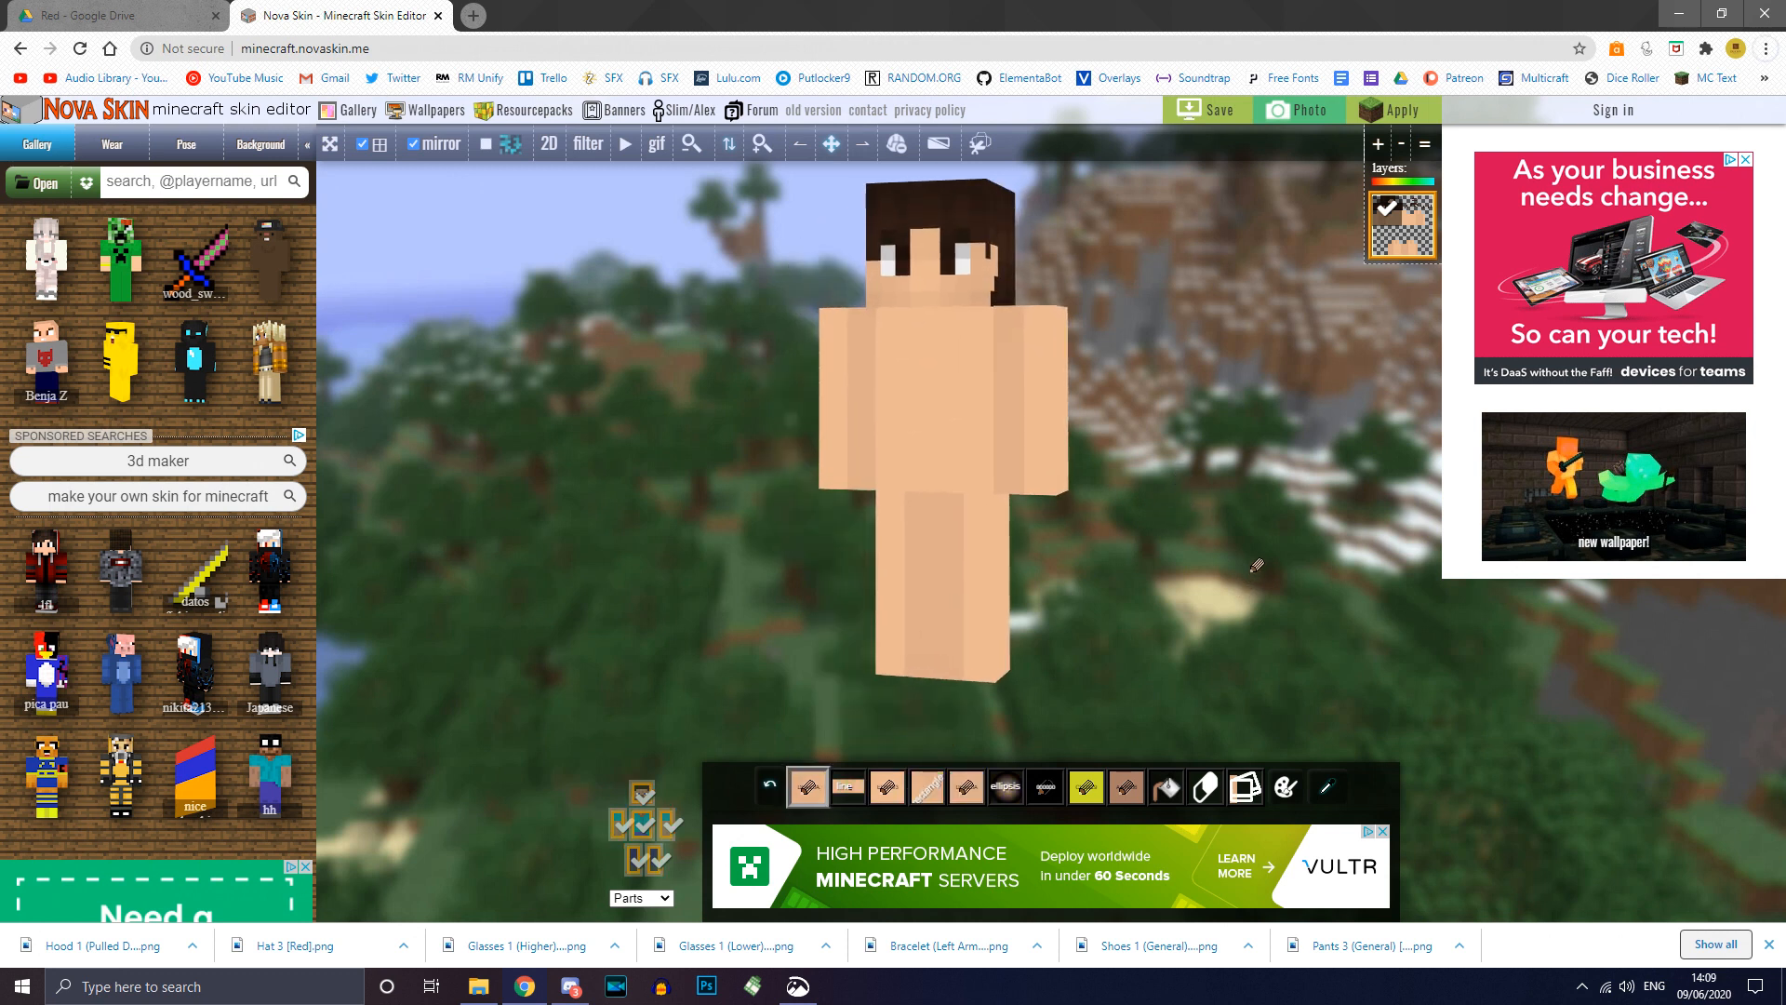
left_click_drag(1257, 565, 1200, 556)
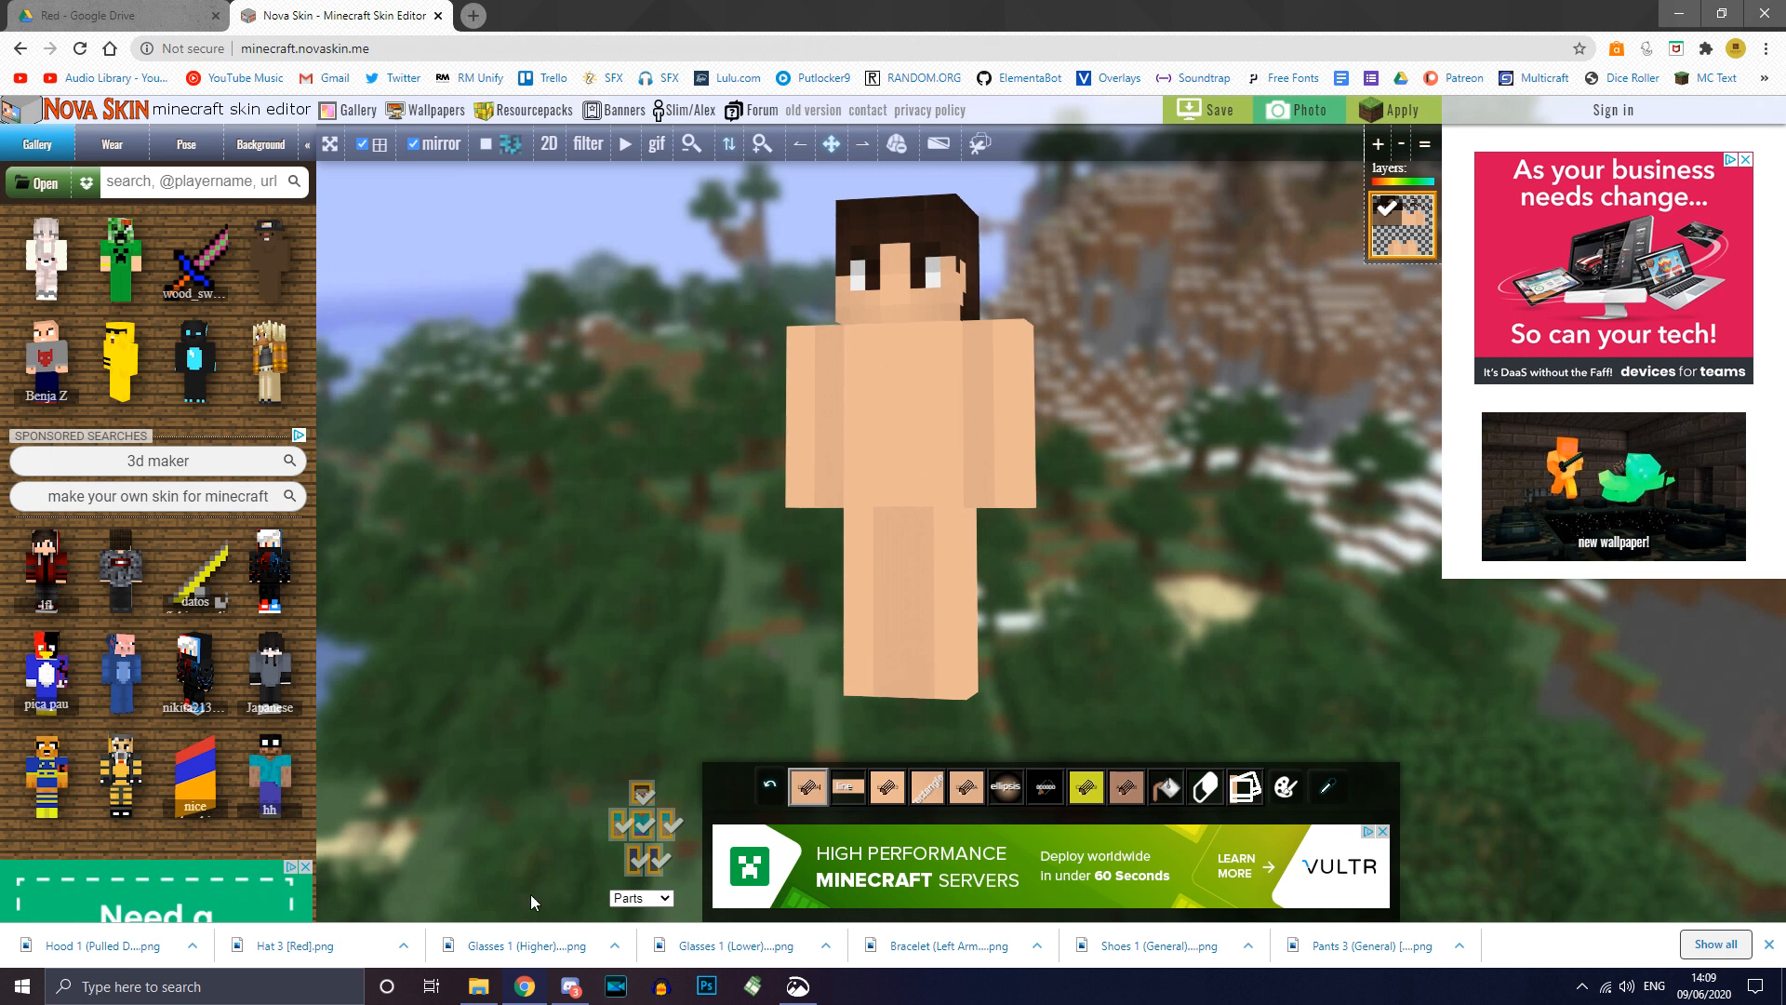
left_click(478, 986)
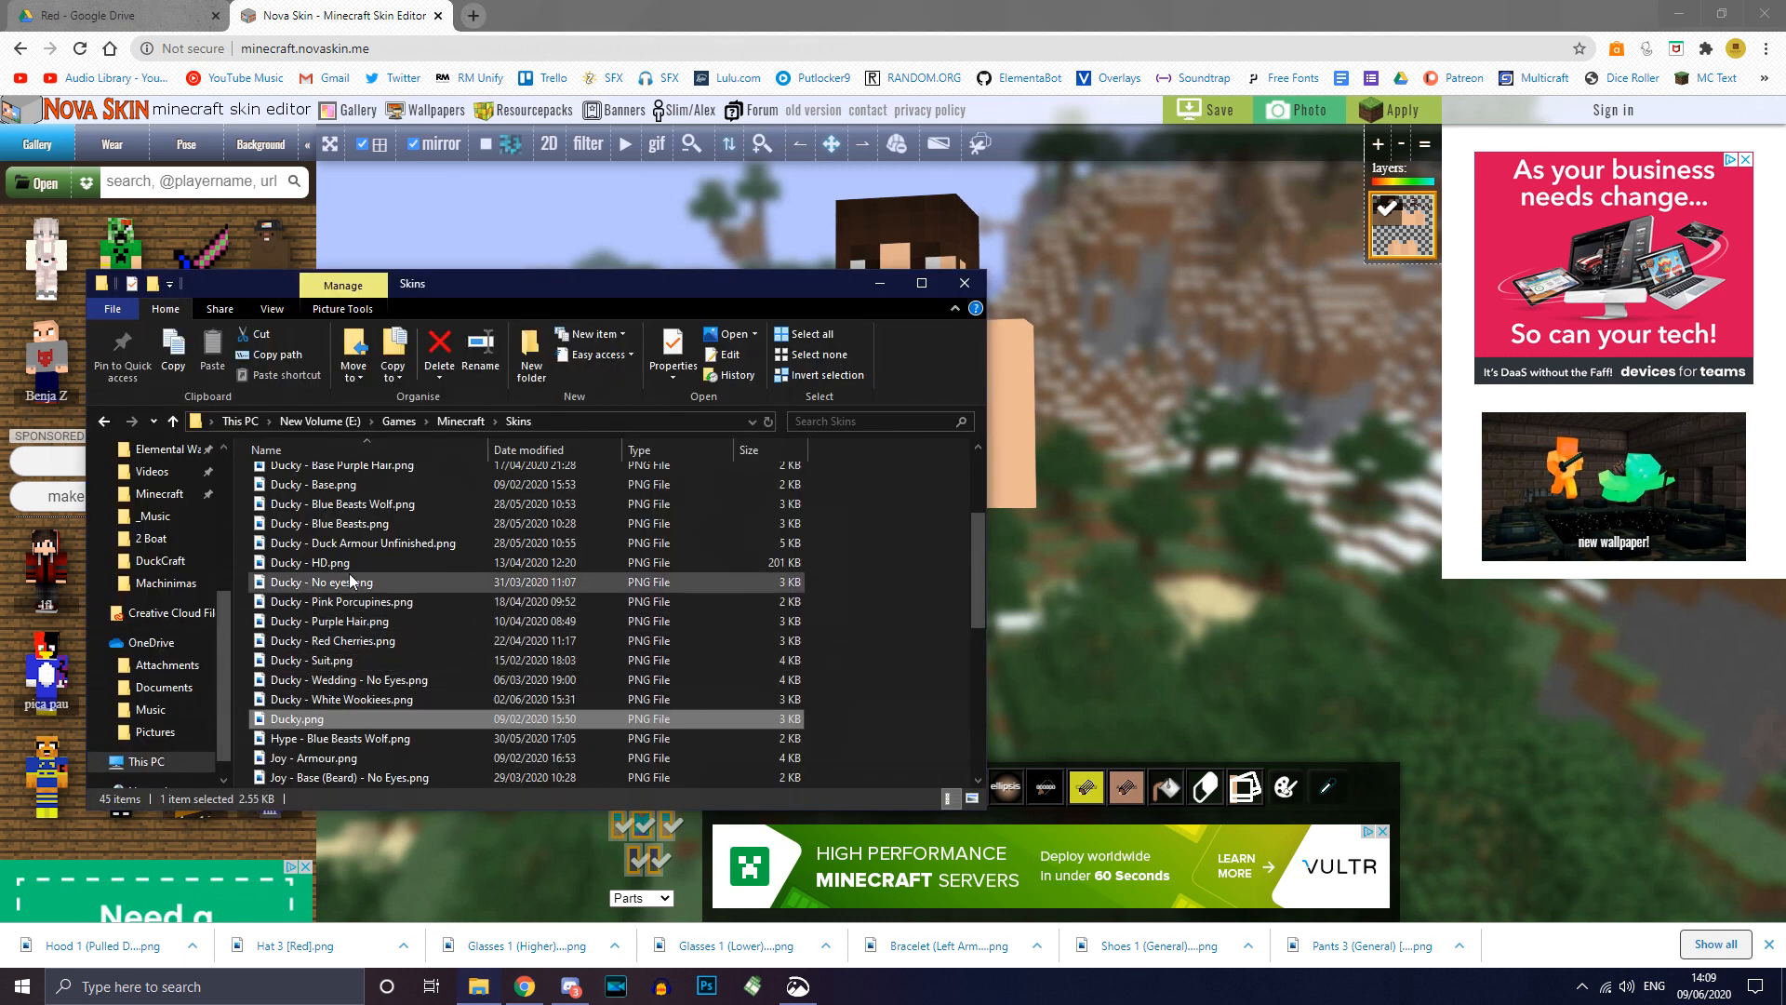
Step: Drop Ducky - Base.png onto the editor as a layer, inspect it, then hide the second layer
left_click(350, 485)
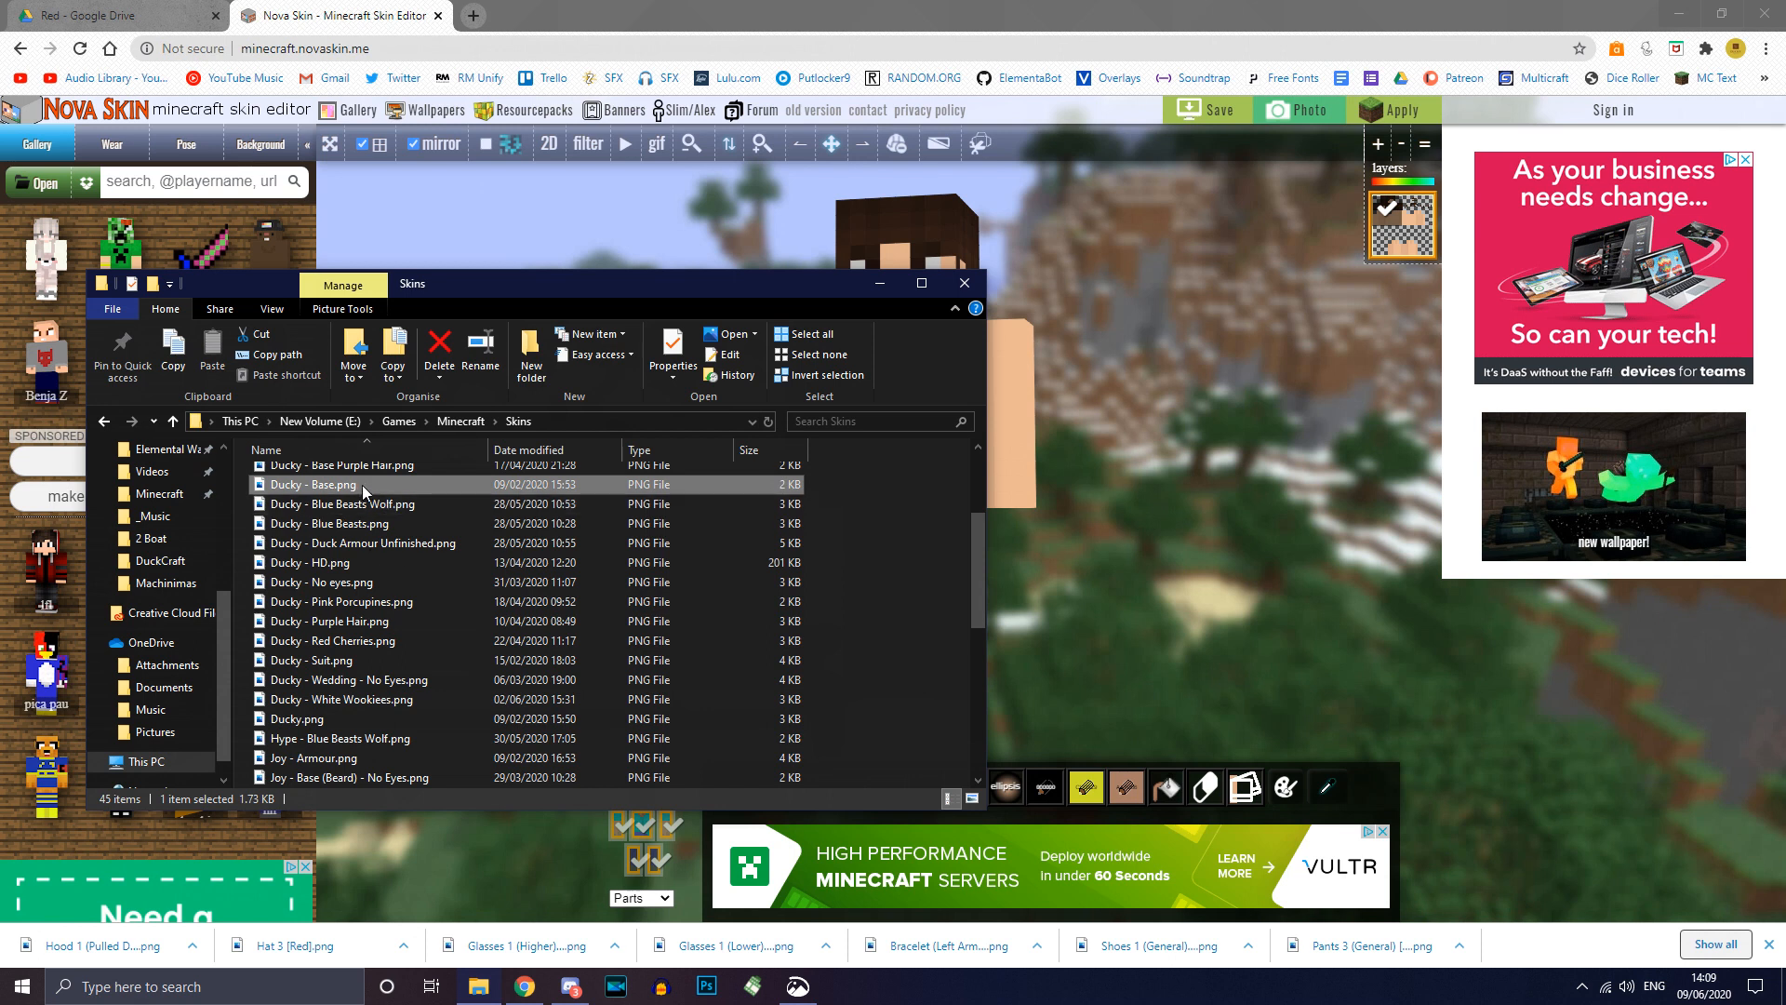
left_click_drag(356, 488, 1152, 472)
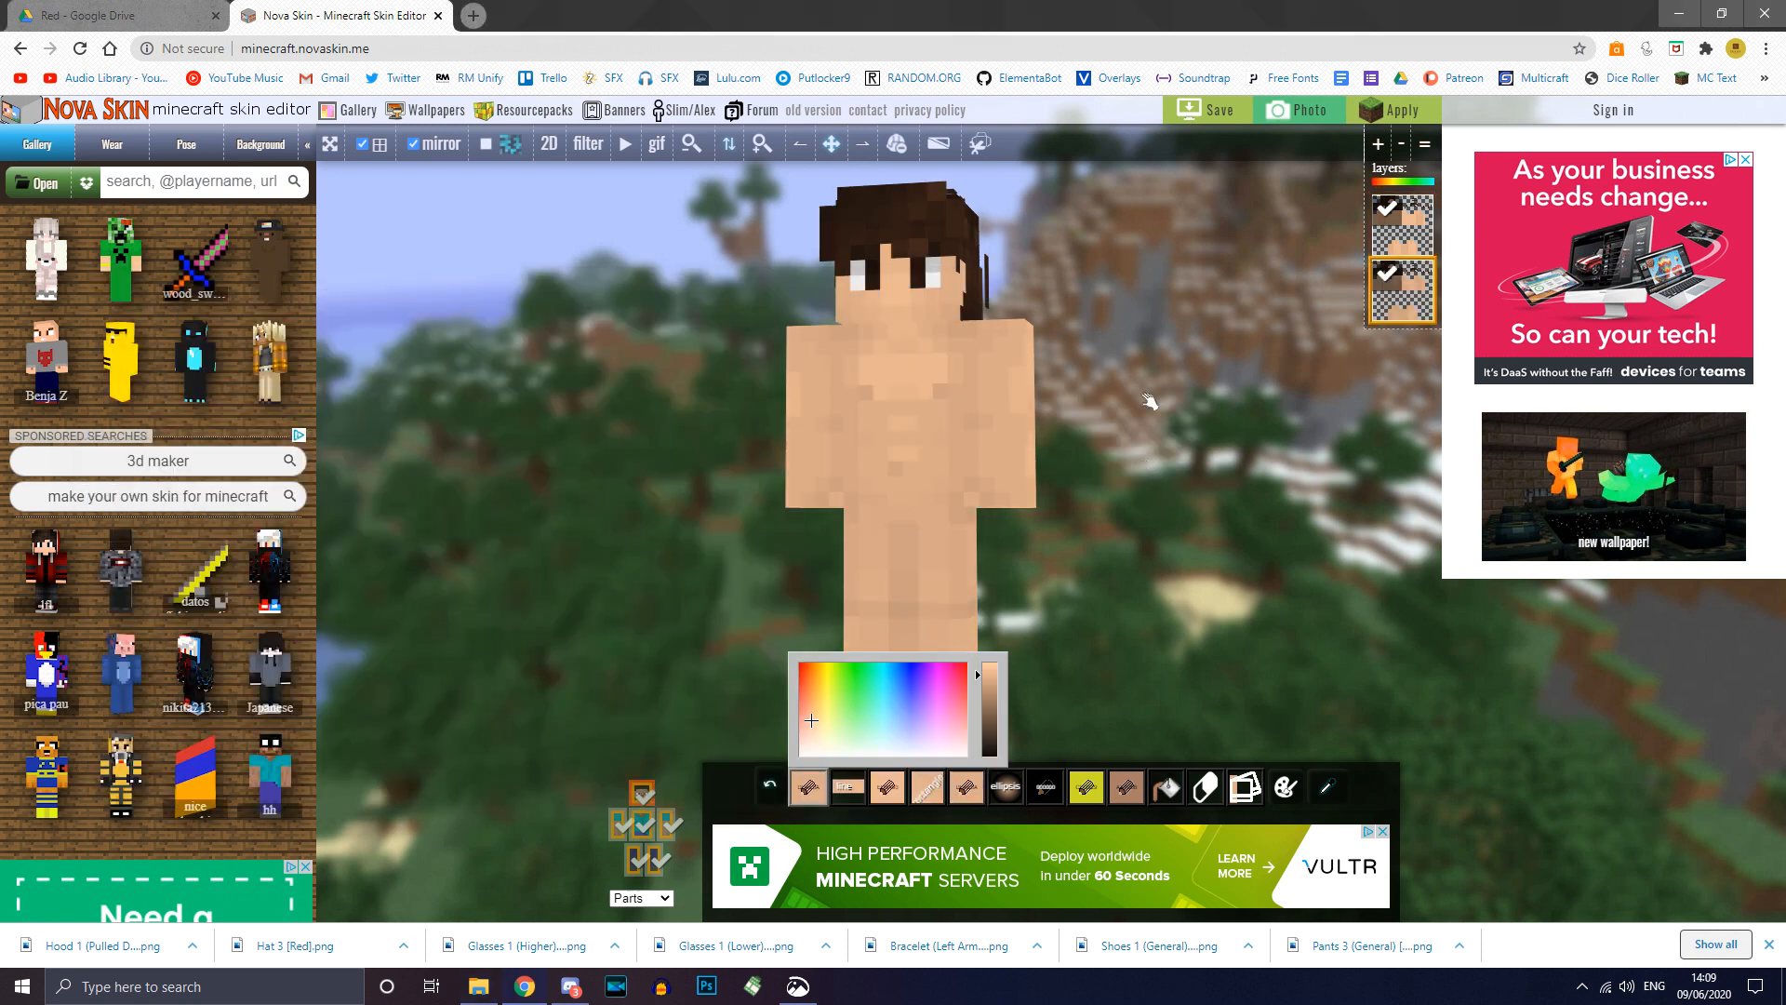
left_click_drag(1141, 381, 1184, 369)
mouse_move(1251, 506)
left_mouse_down()
mouse_move(968, 502)
mouse_move(1224, 486)
mouse_move(1248, 503)
left_mouse_up()
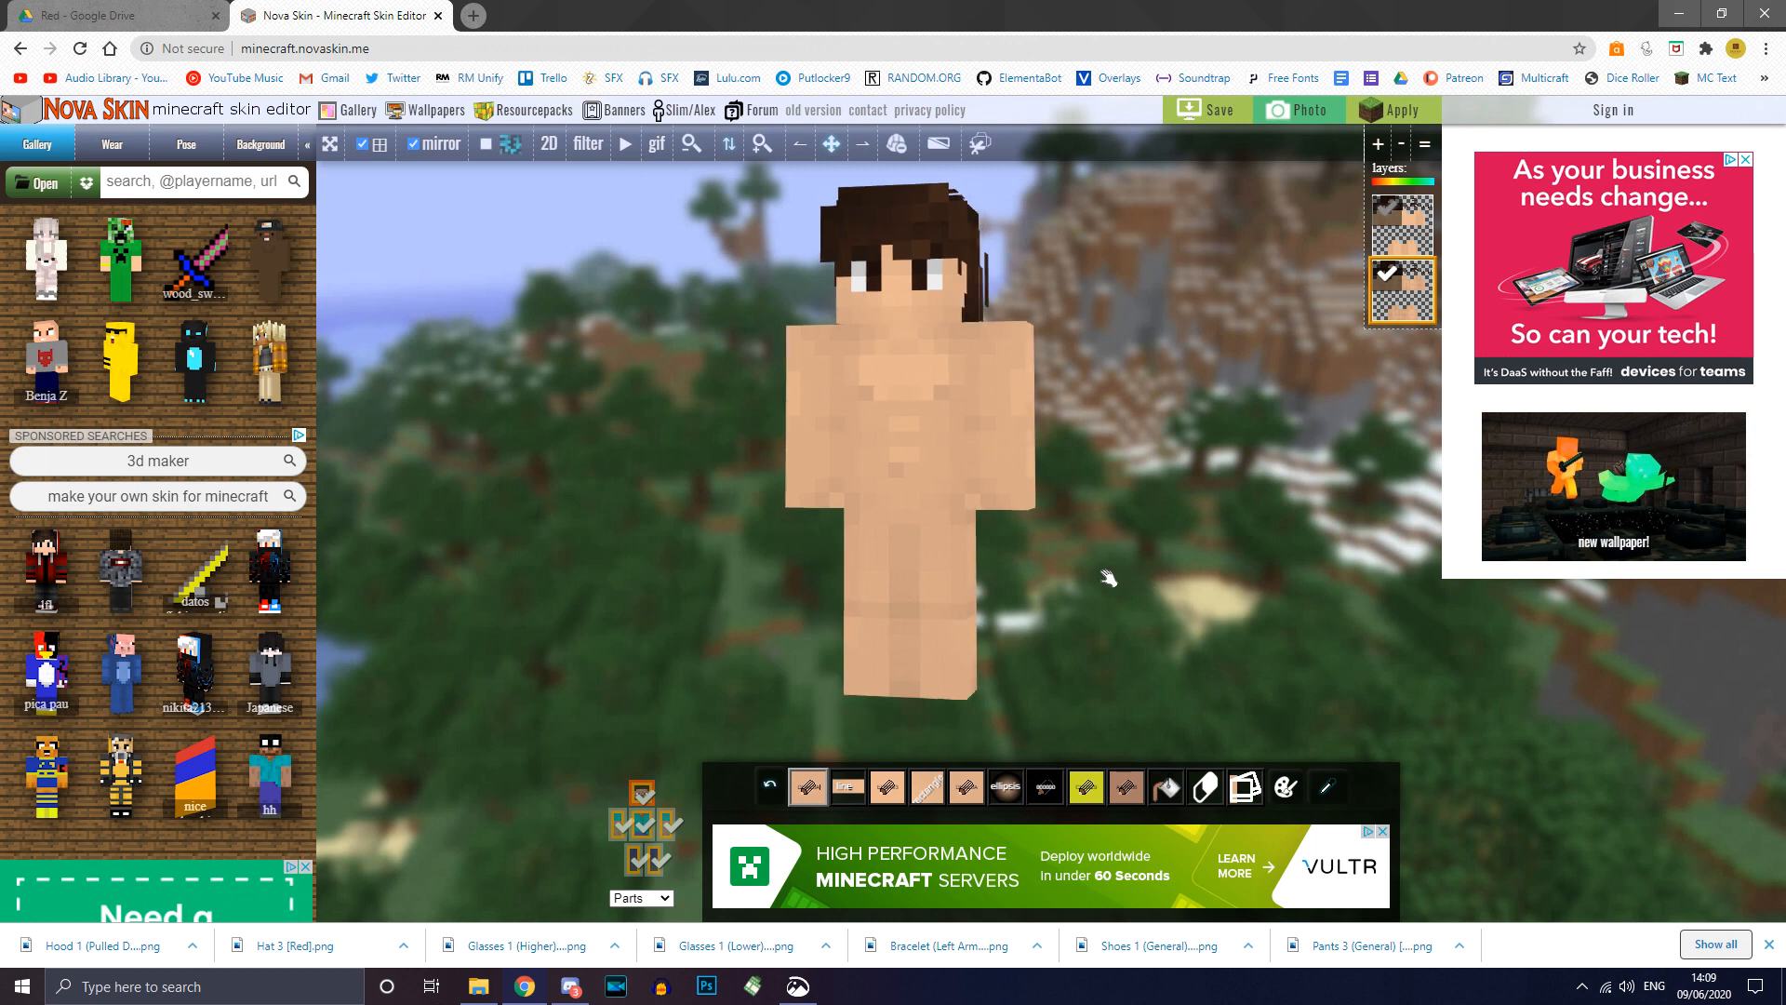
mouse_move(1217, 481)
left_mouse_down()
mouse_move(1251, 479)
mouse_move(1205, 450)
mouse_move(1073, 438)
mouse_move(351, 450)
mouse_move(1185, 455)
mouse_move(1190, 493)
left_mouse_up()
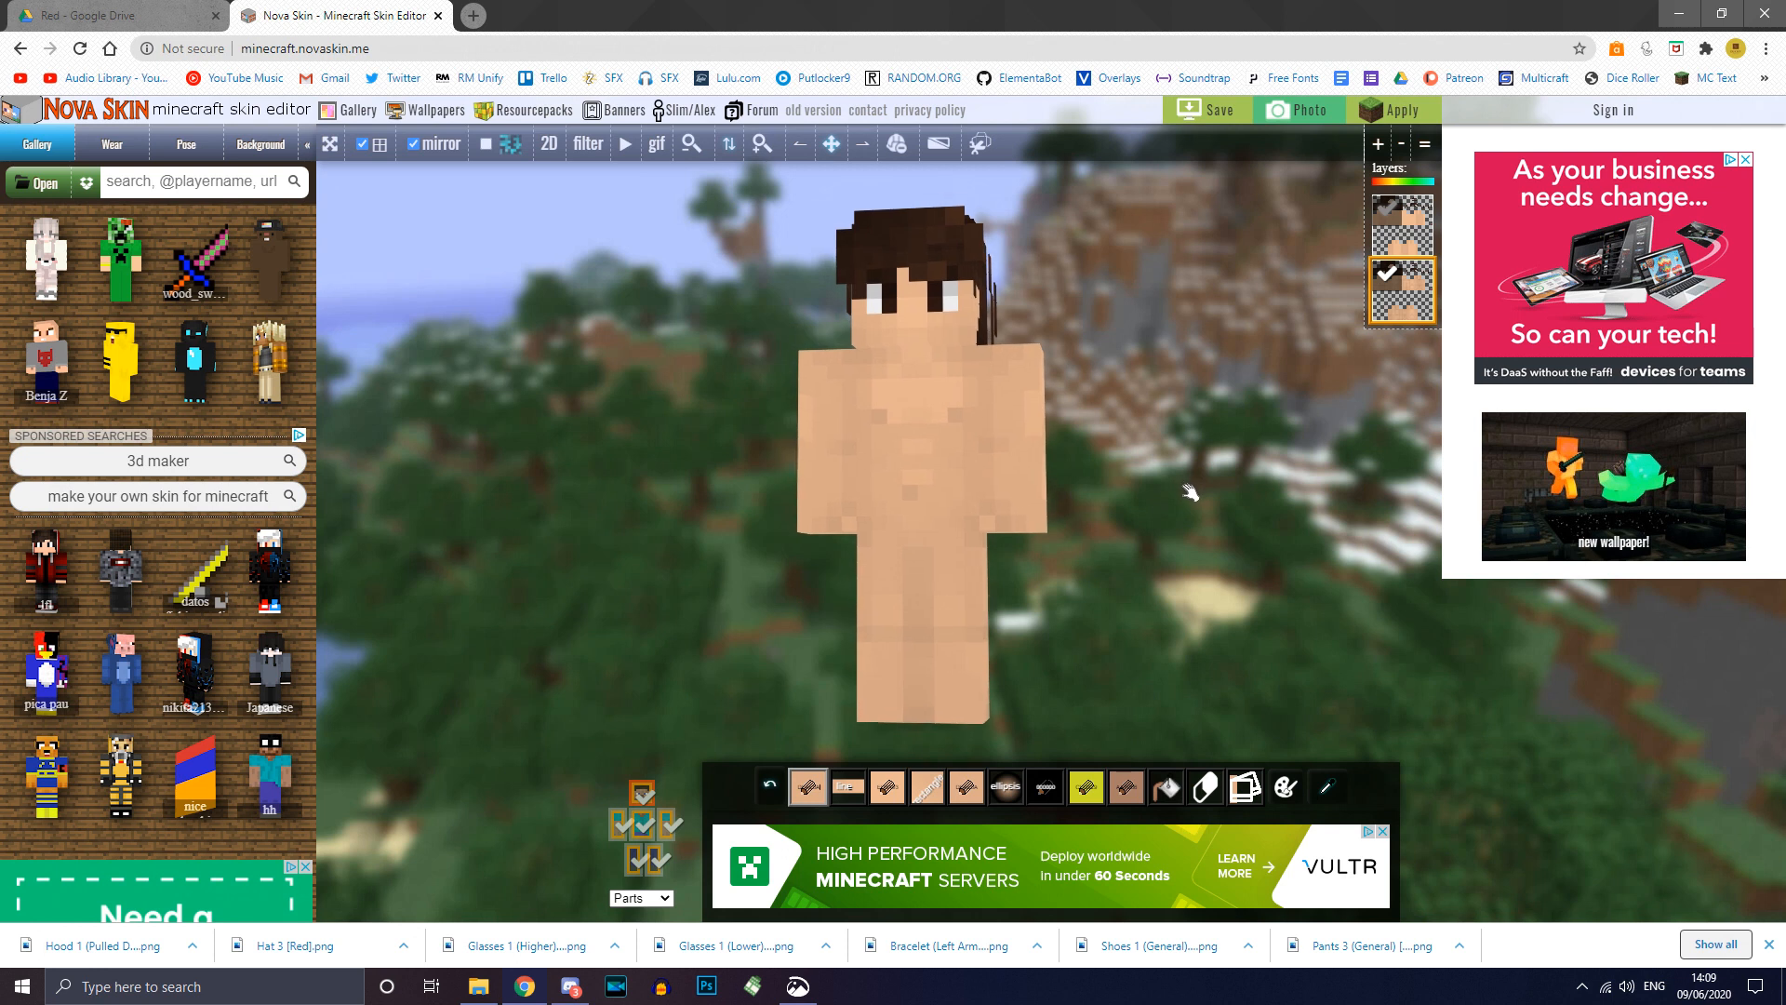
left_click(1389, 275)
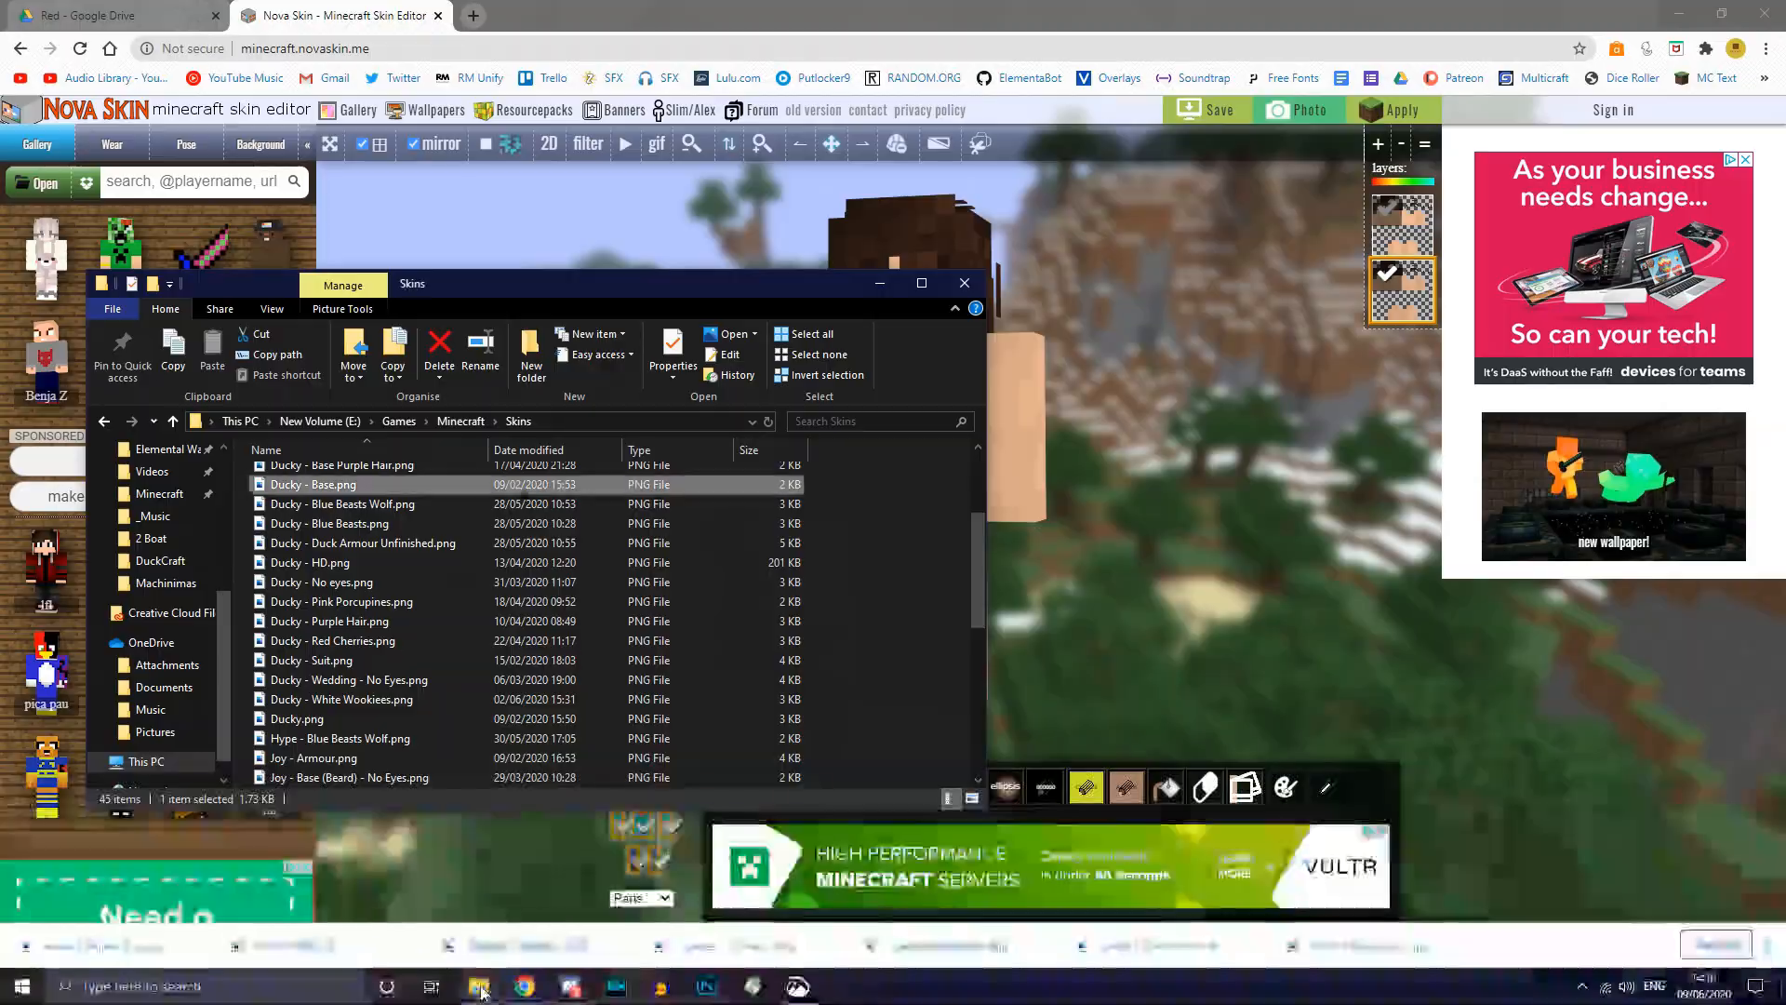
Step: Add Pants 3 (General) [Red] from Downloads as a layer and toggle it to compare
scroll(577, 609, "up", 3)
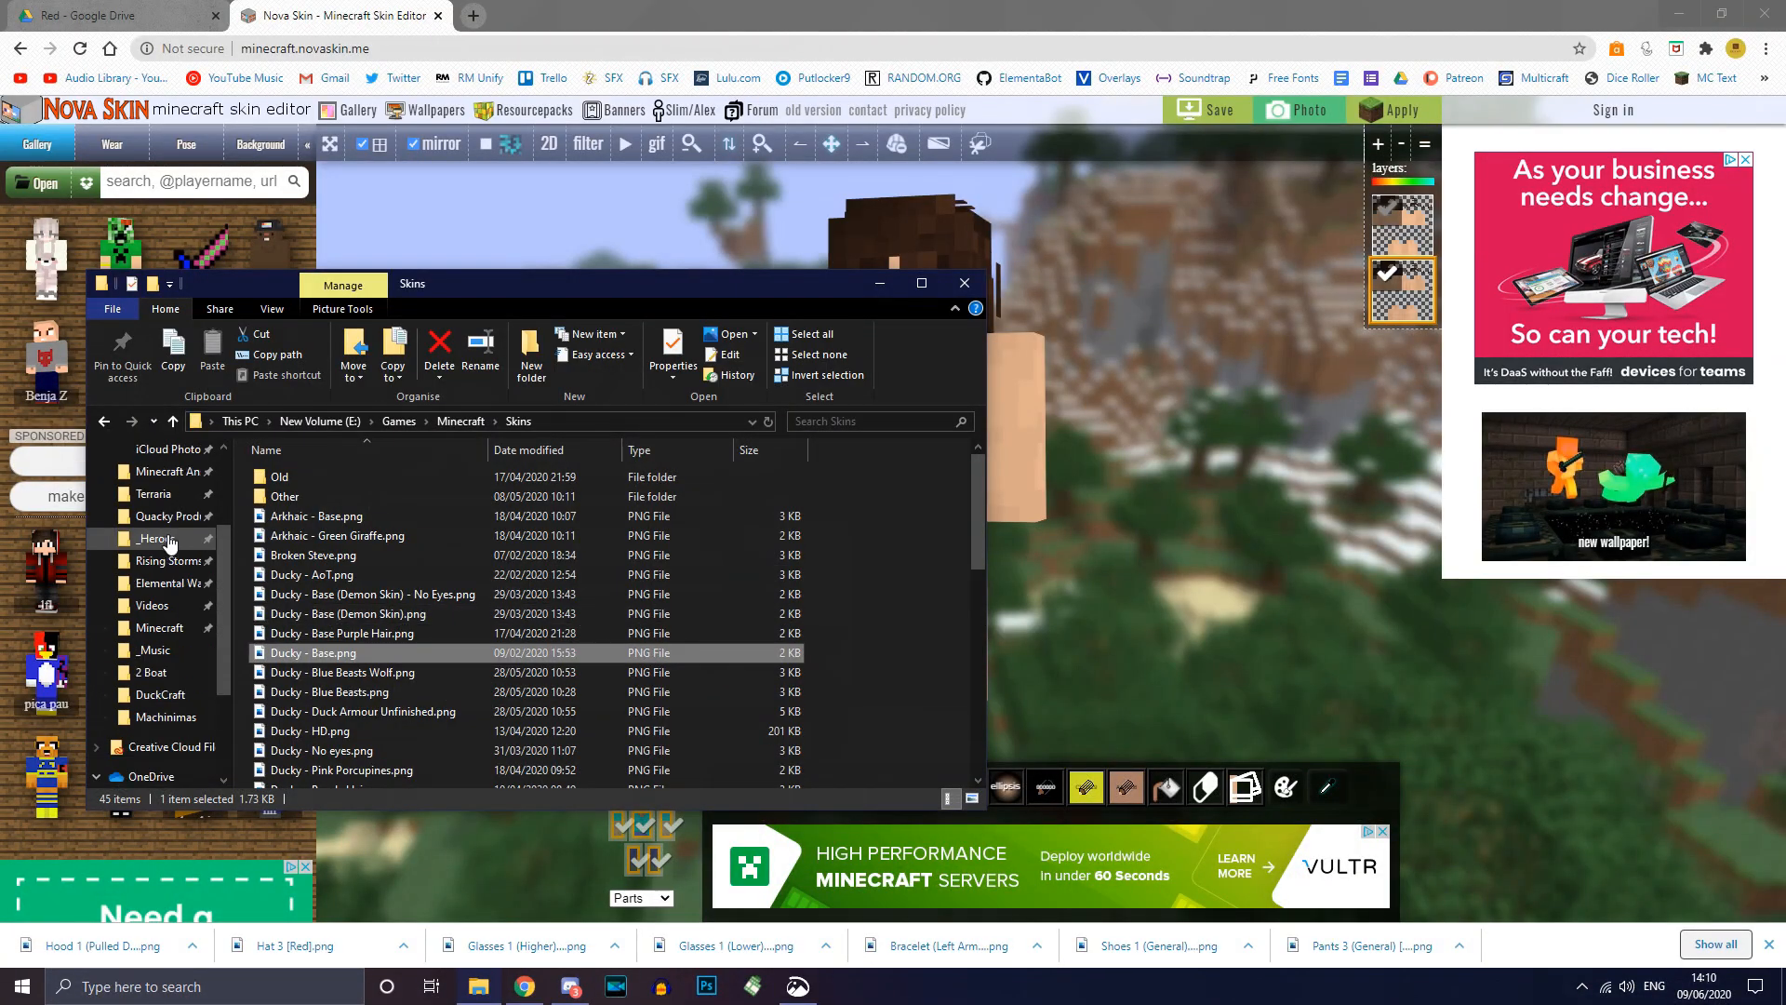
scroll(168, 545, "up", 2)
left_click(162, 472)
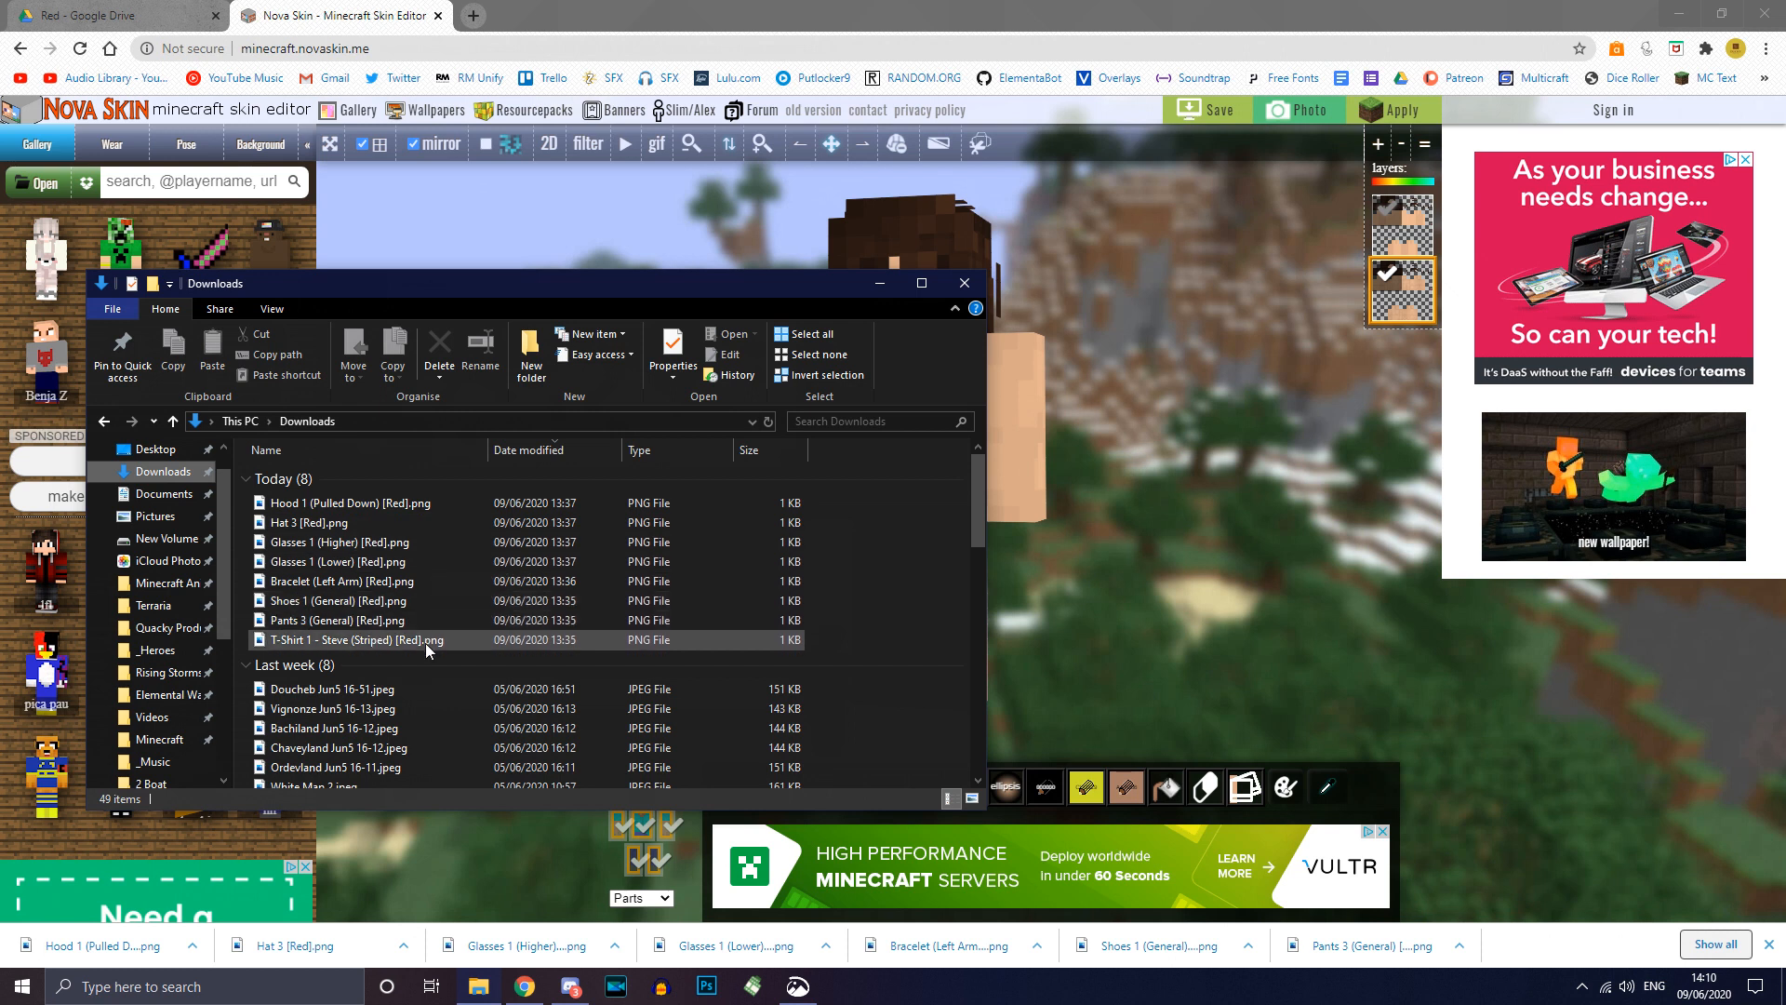
left_click(391, 623)
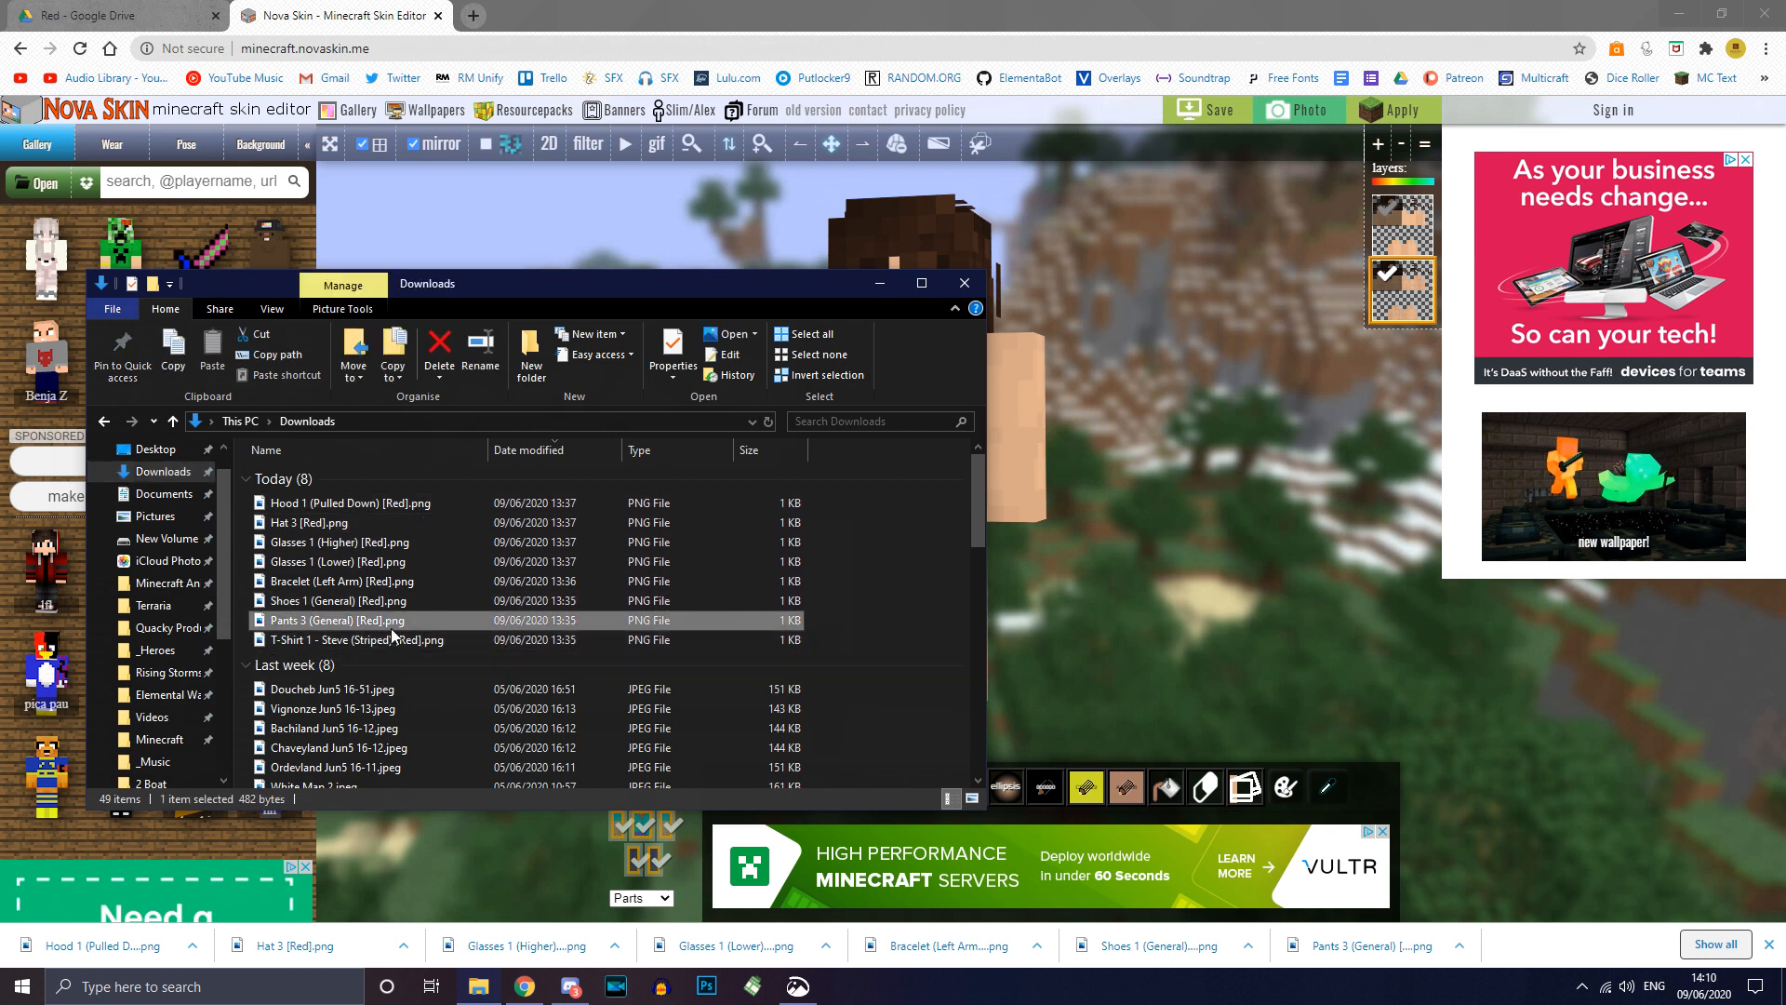
left_click_drag(326, 623, 1161, 520)
left_click(1388, 341)
left_click(1387, 340)
left_click(1387, 340)
left_click(1386, 346)
Step: Add the striped red T-shirt and white Shoes 1 files as layers, then view the back
left_click(488, 993)
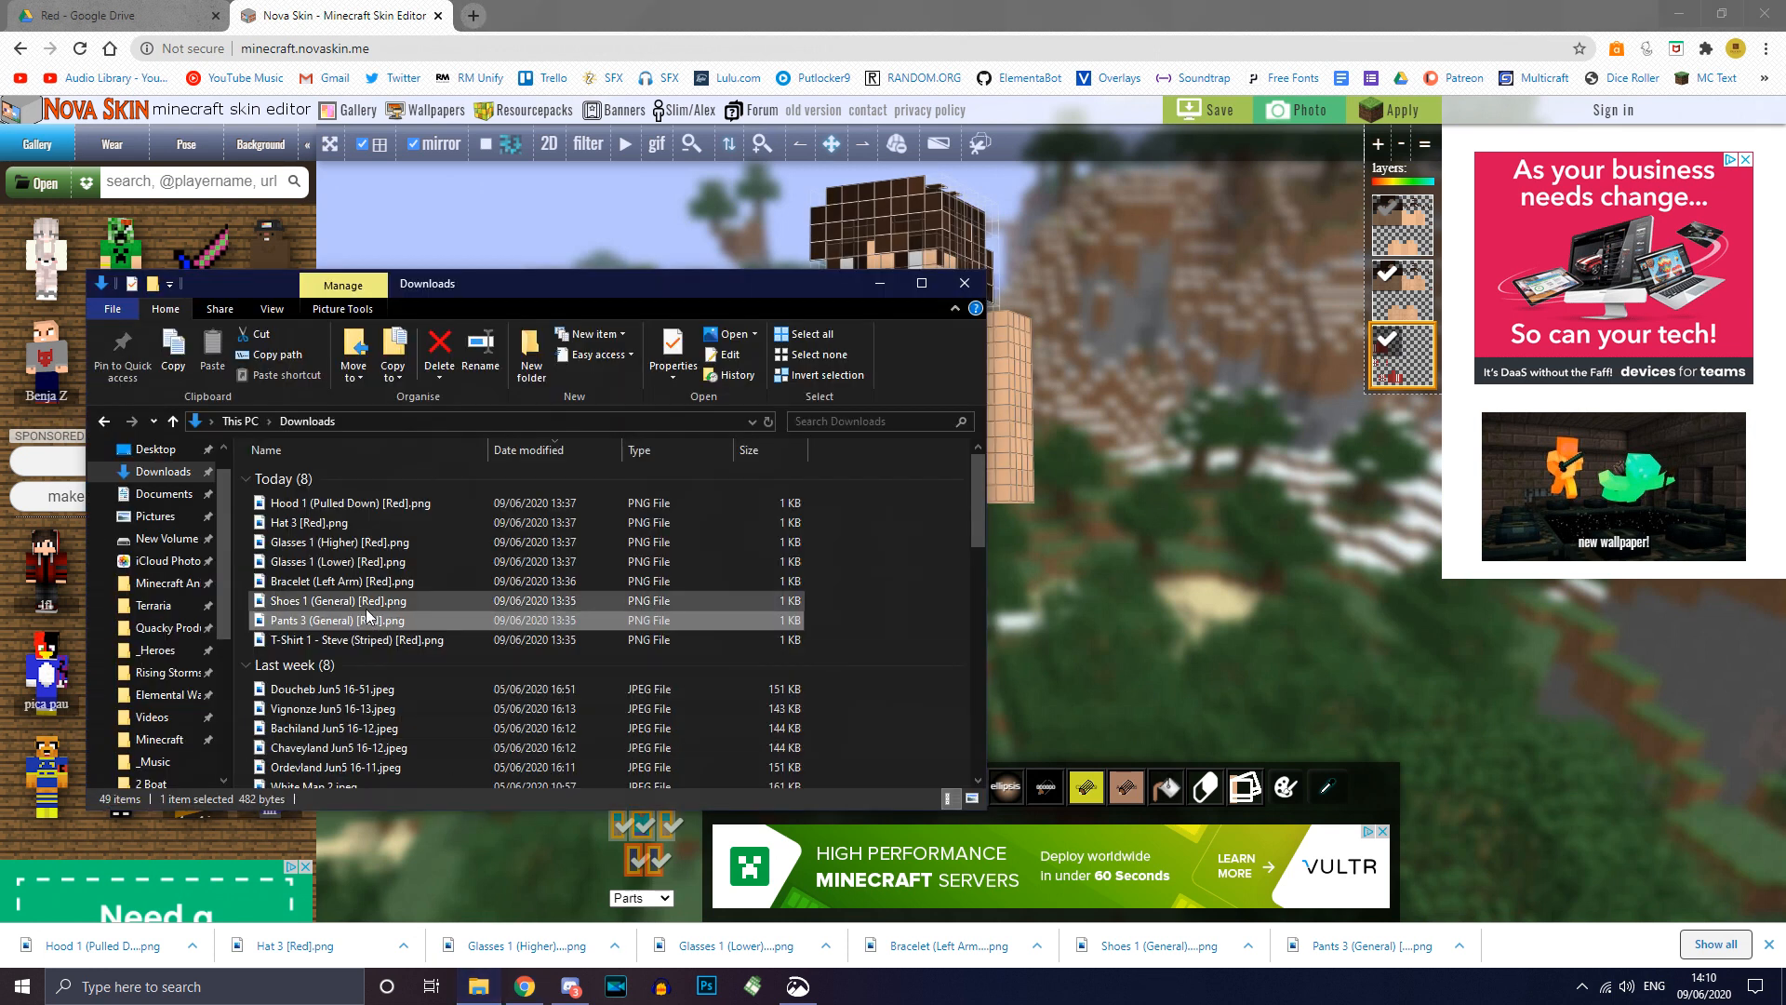
left_click(343, 642)
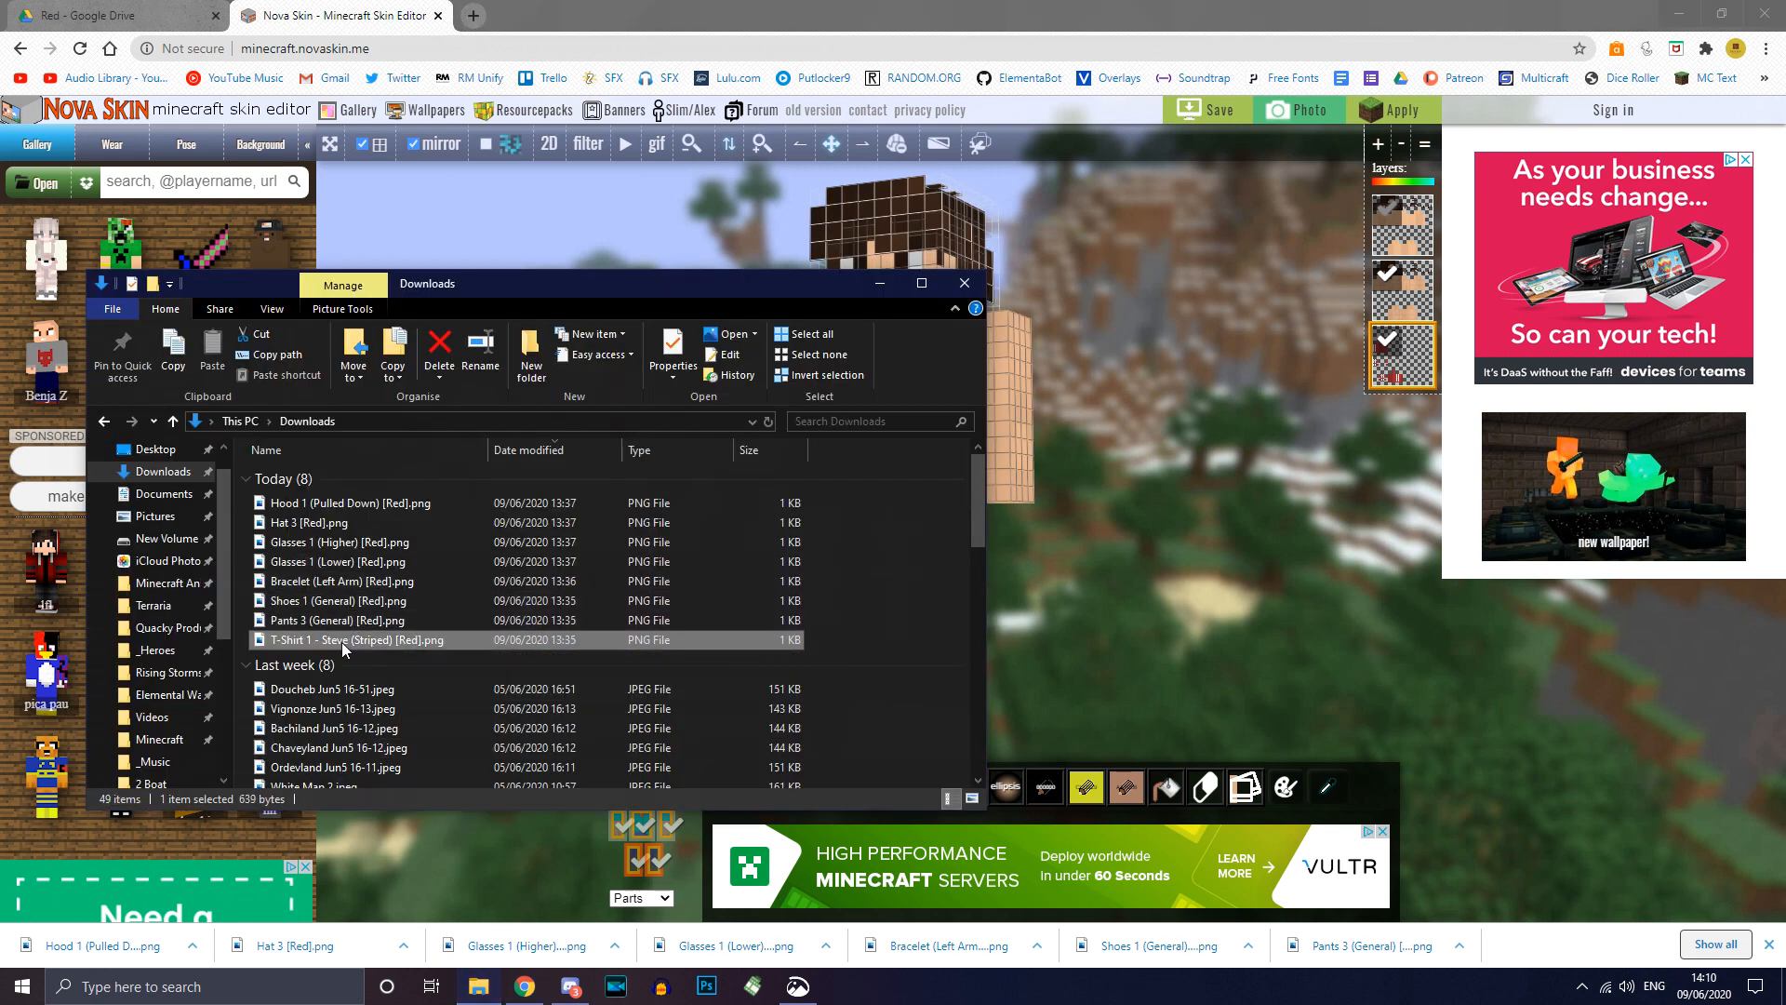
left_click_drag(348, 642, 1154, 549)
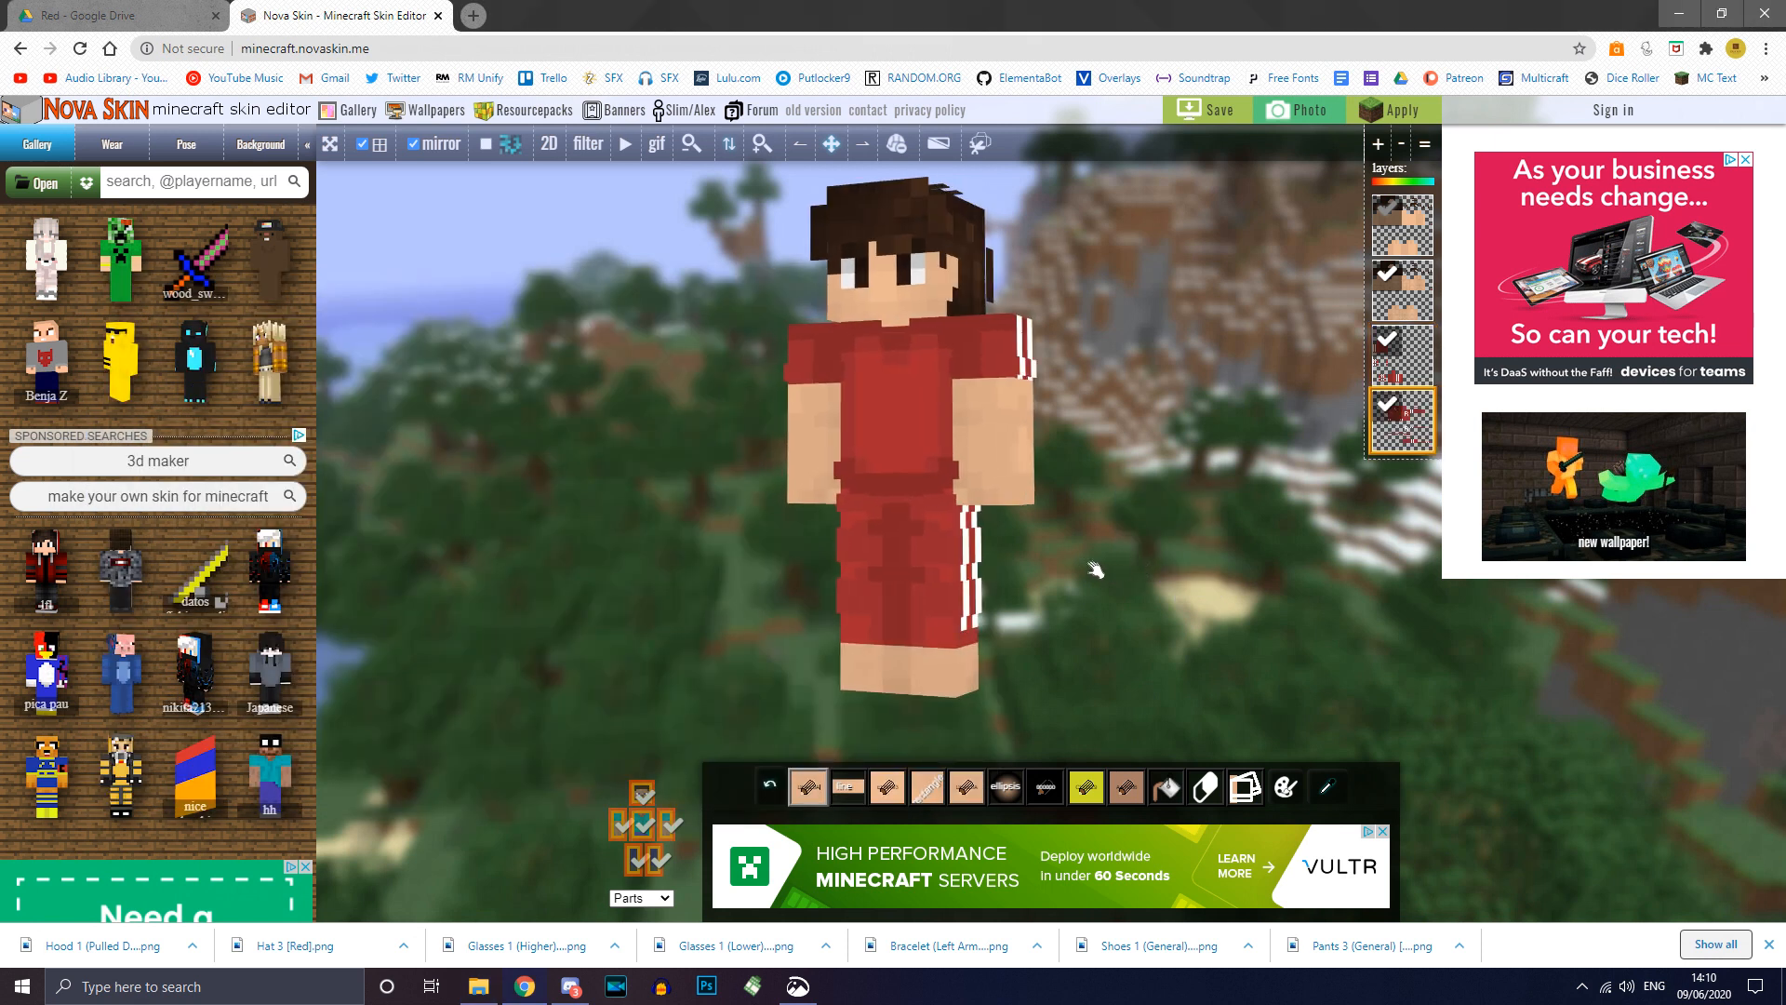
key("alt+Tab")
left_click_drag(372, 607, 1111, 617)
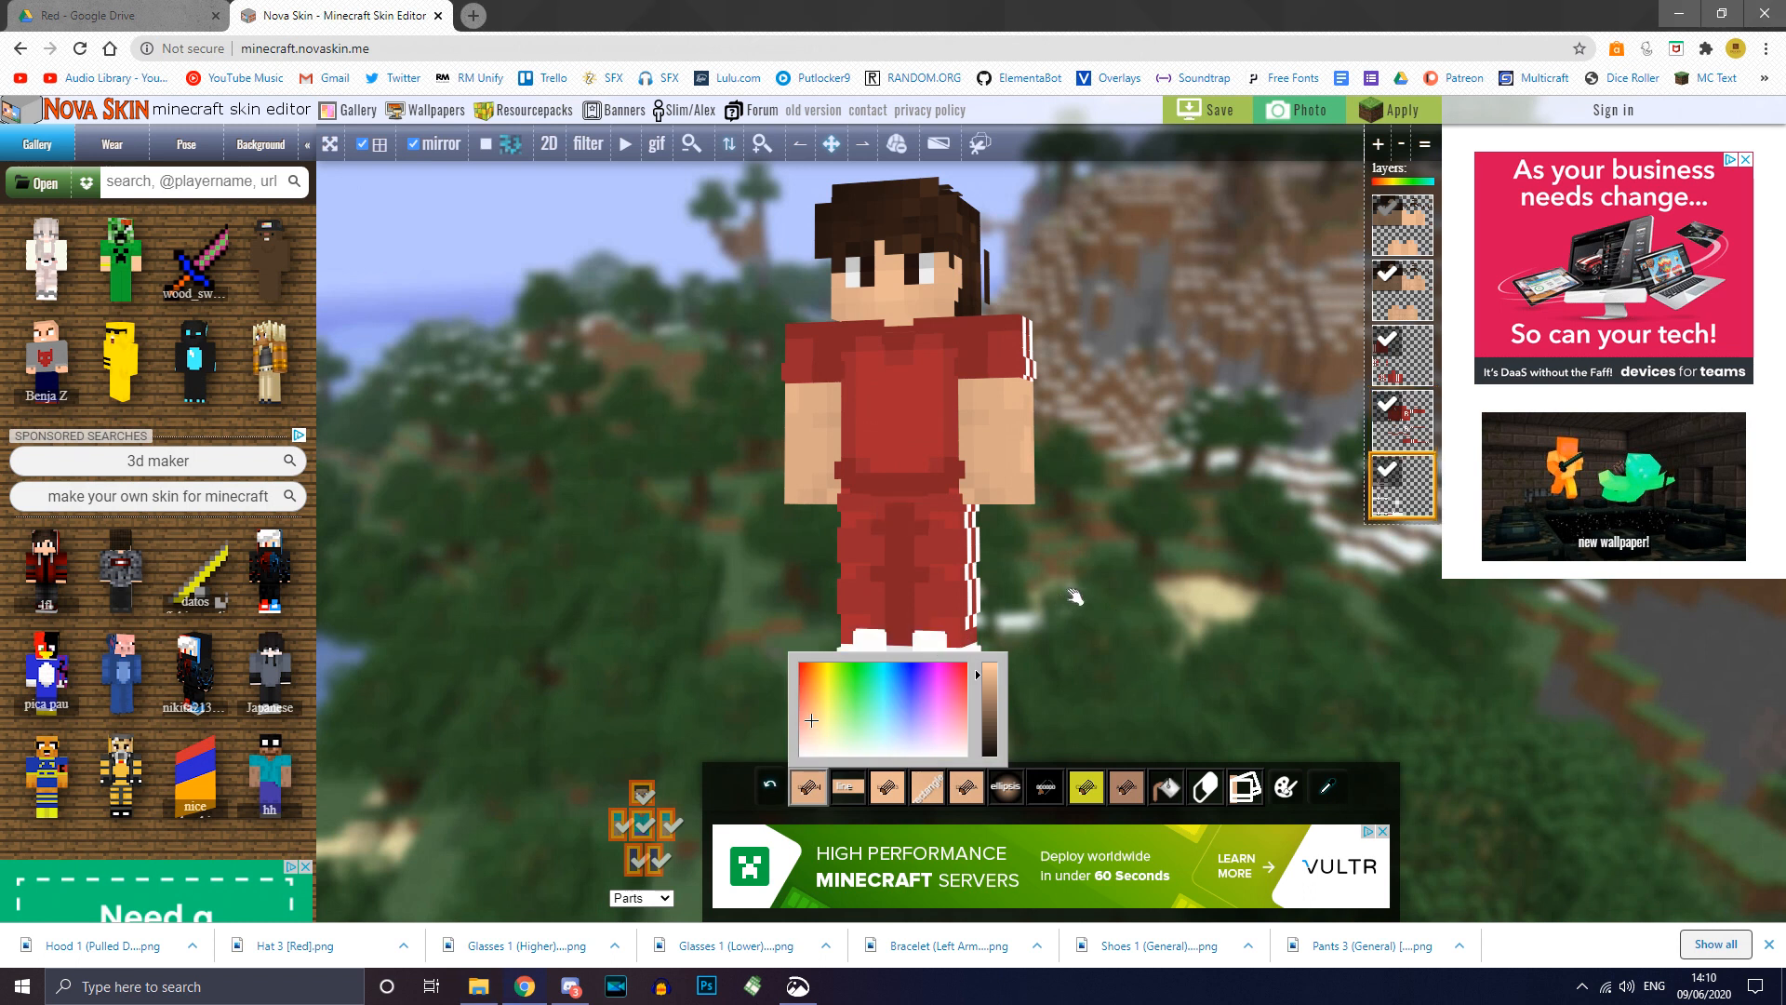
left_click_drag(1107, 591, 1193, 531)
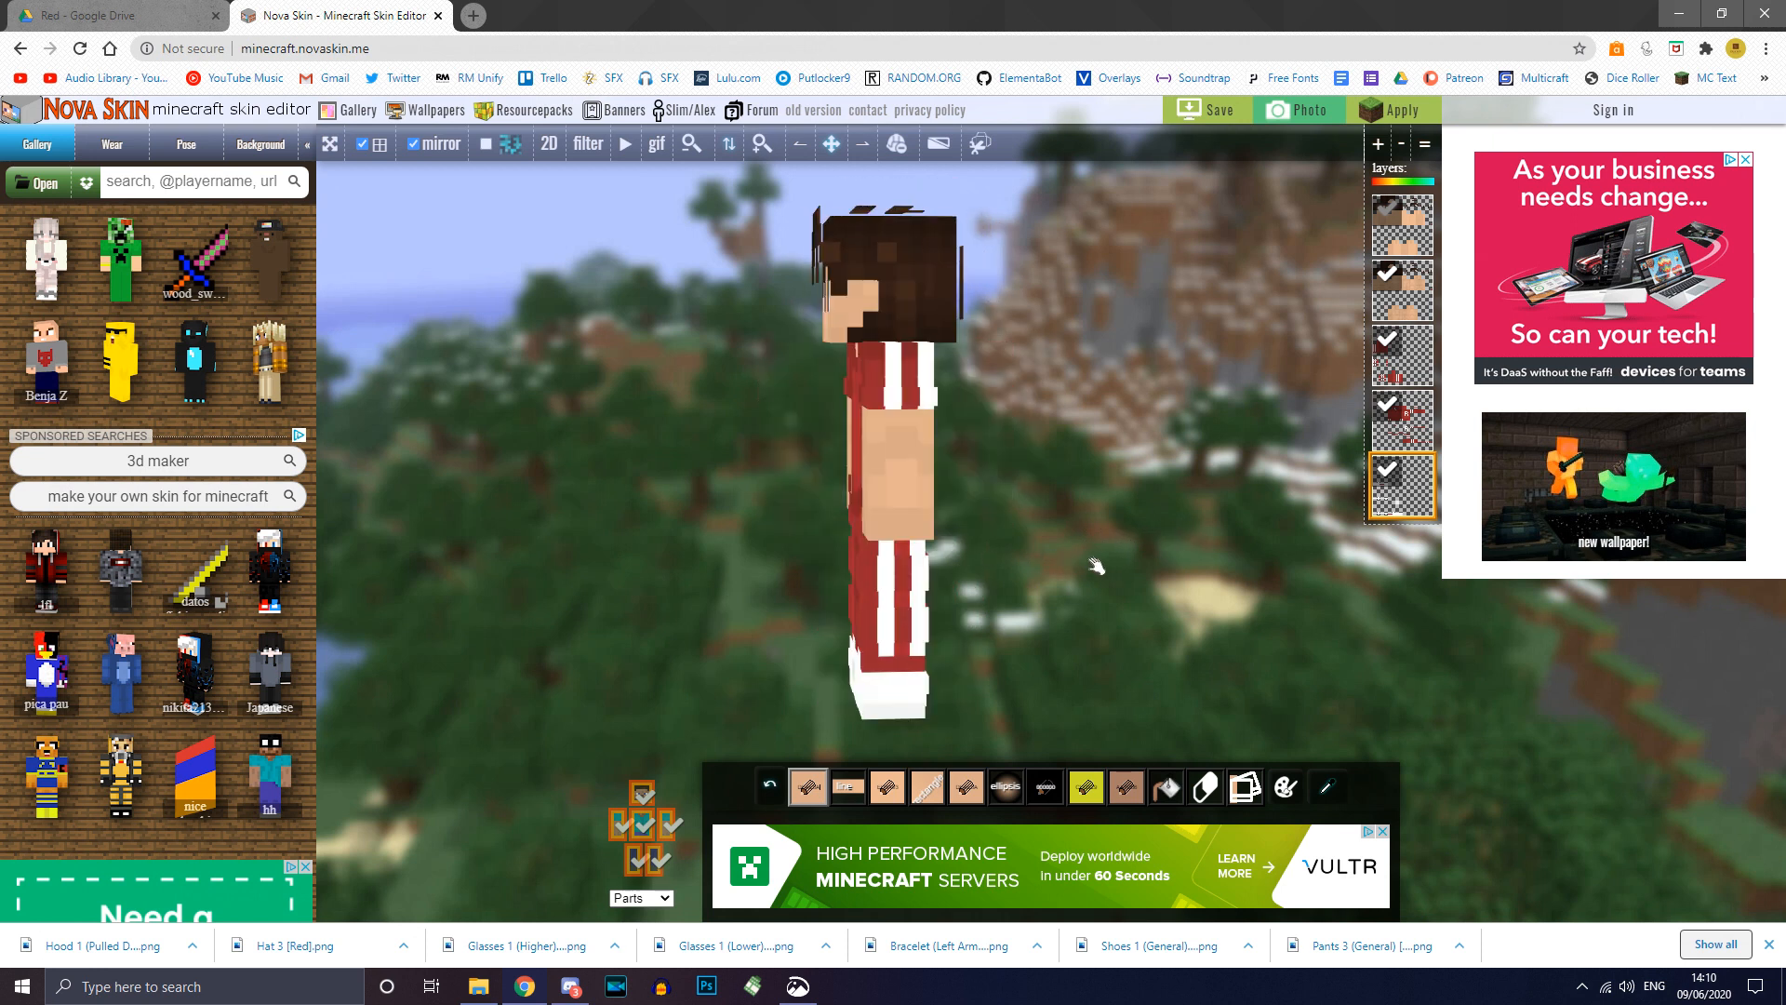
Step: Add Bracelet (Left Arm) [Red] as a layer and rotate to check the side stripes
left_click(478, 986)
left_click(423, 581)
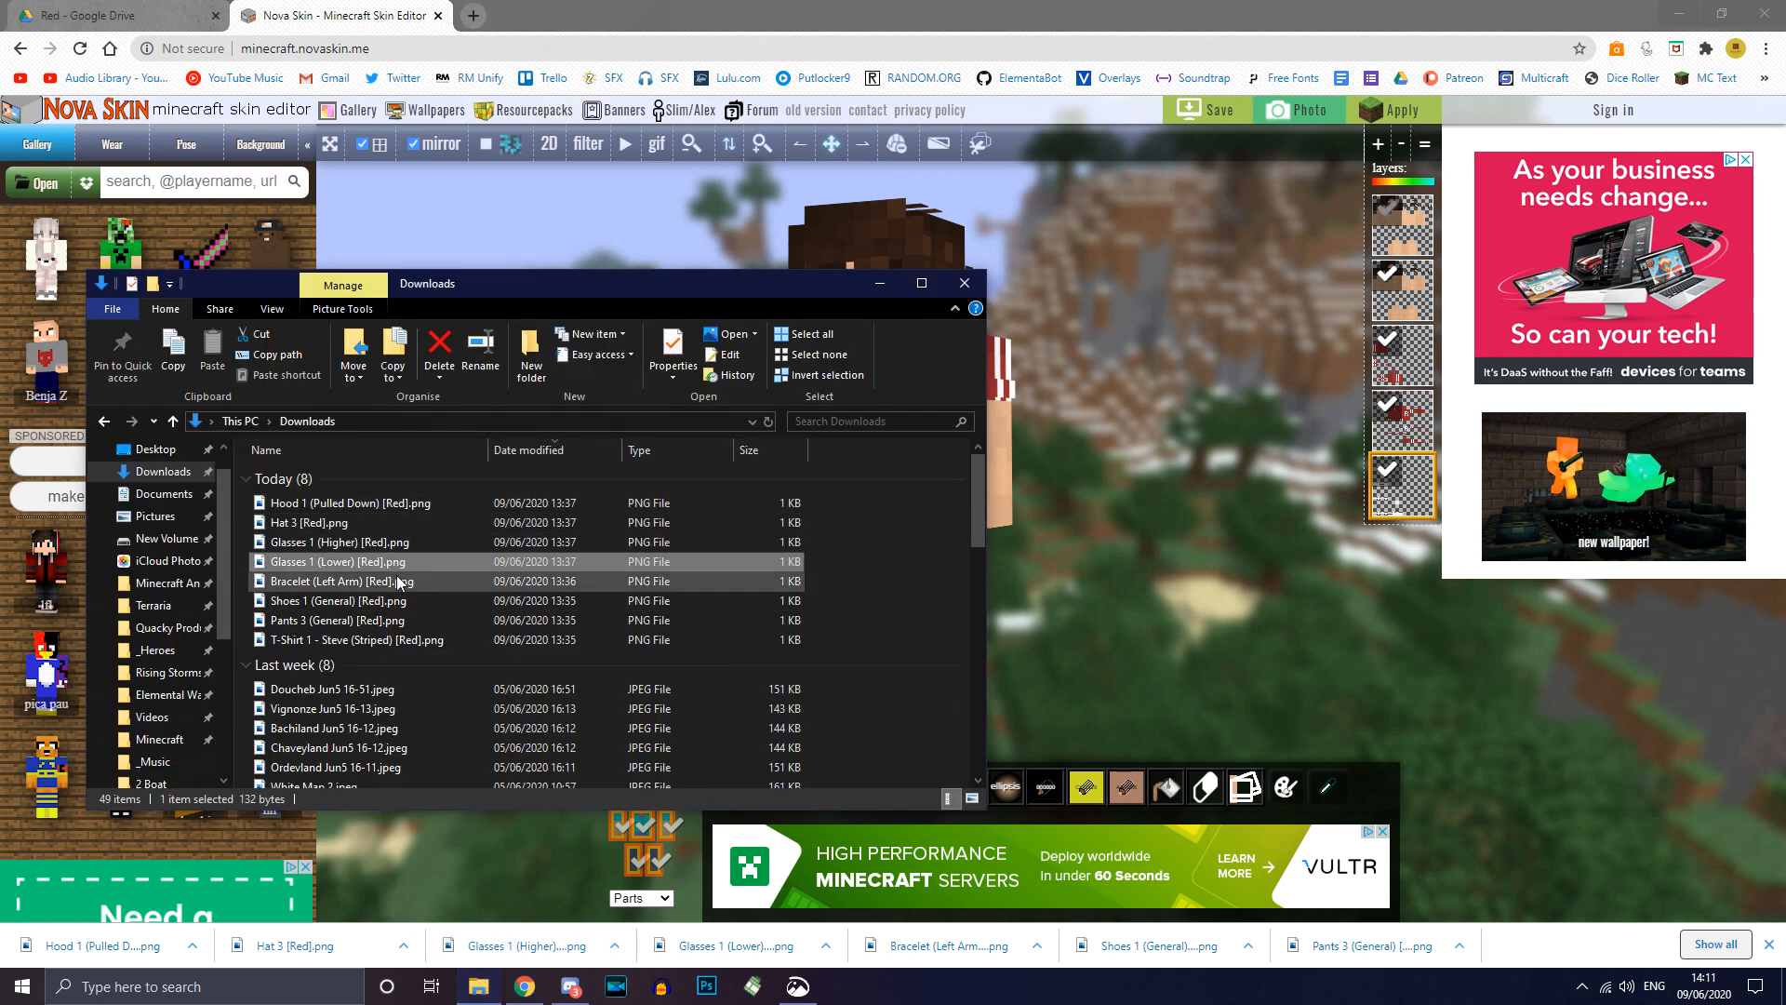
left_click_drag(427, 581, 1129, 558)
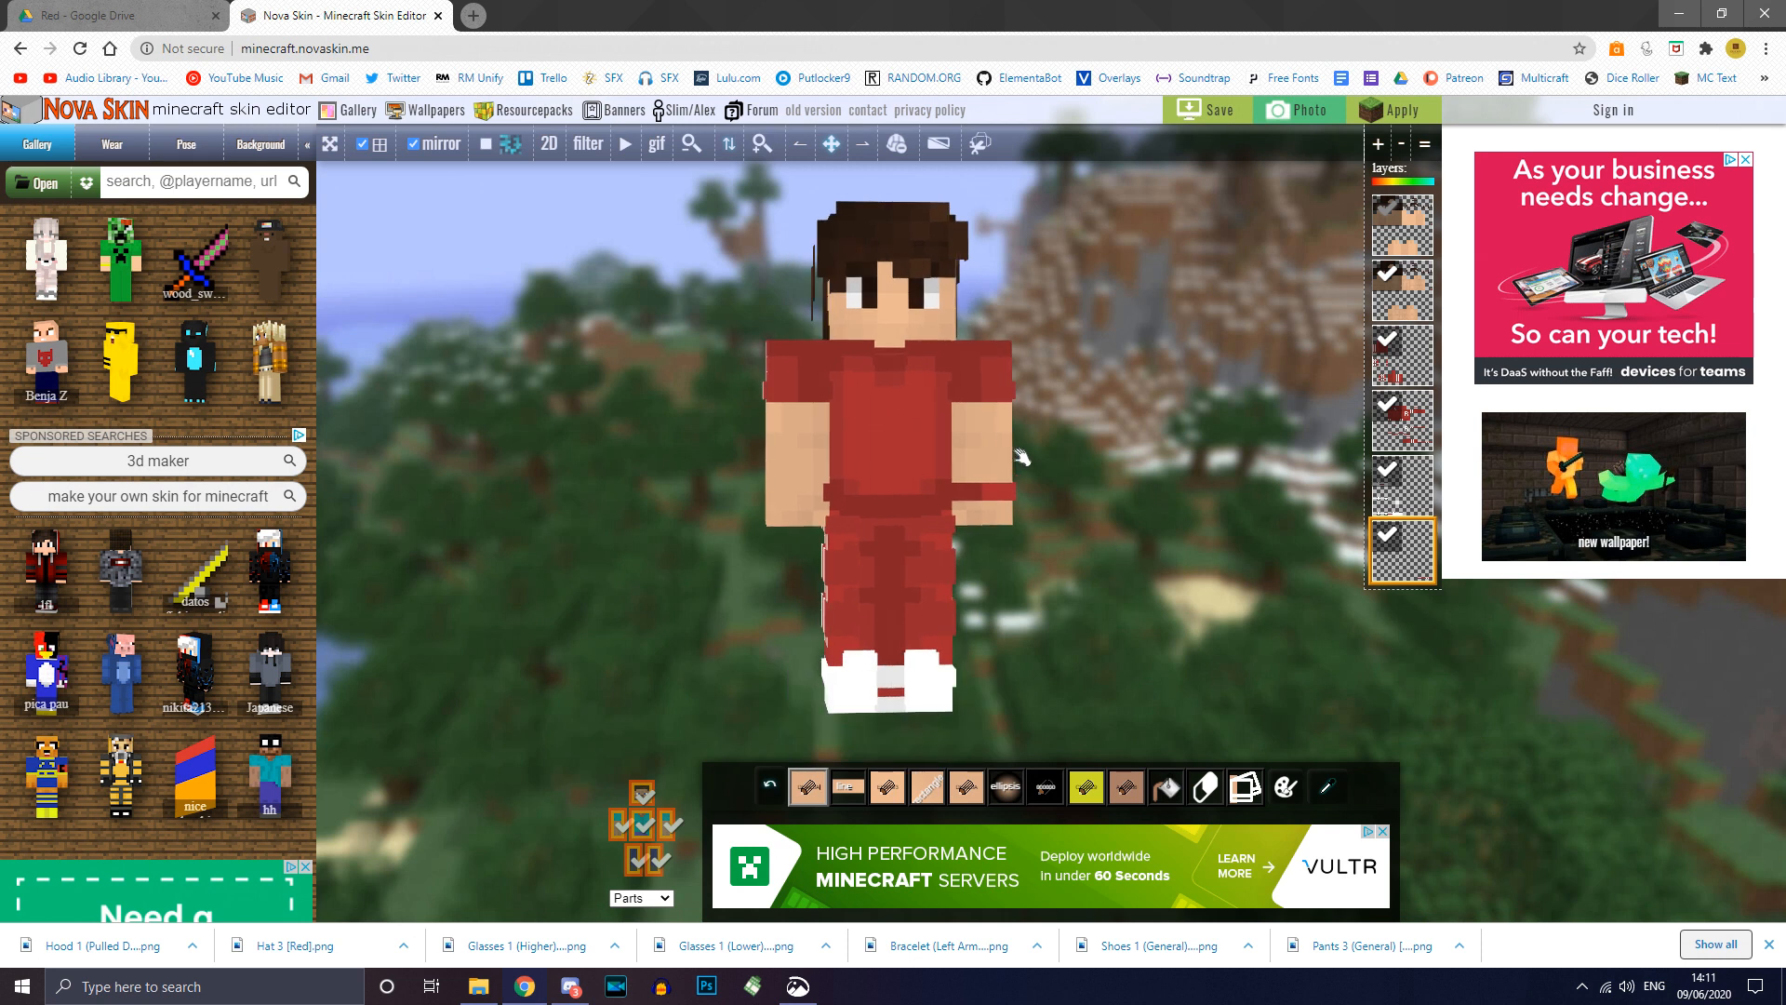
left_click_drag(1065, 498, 805, 502)
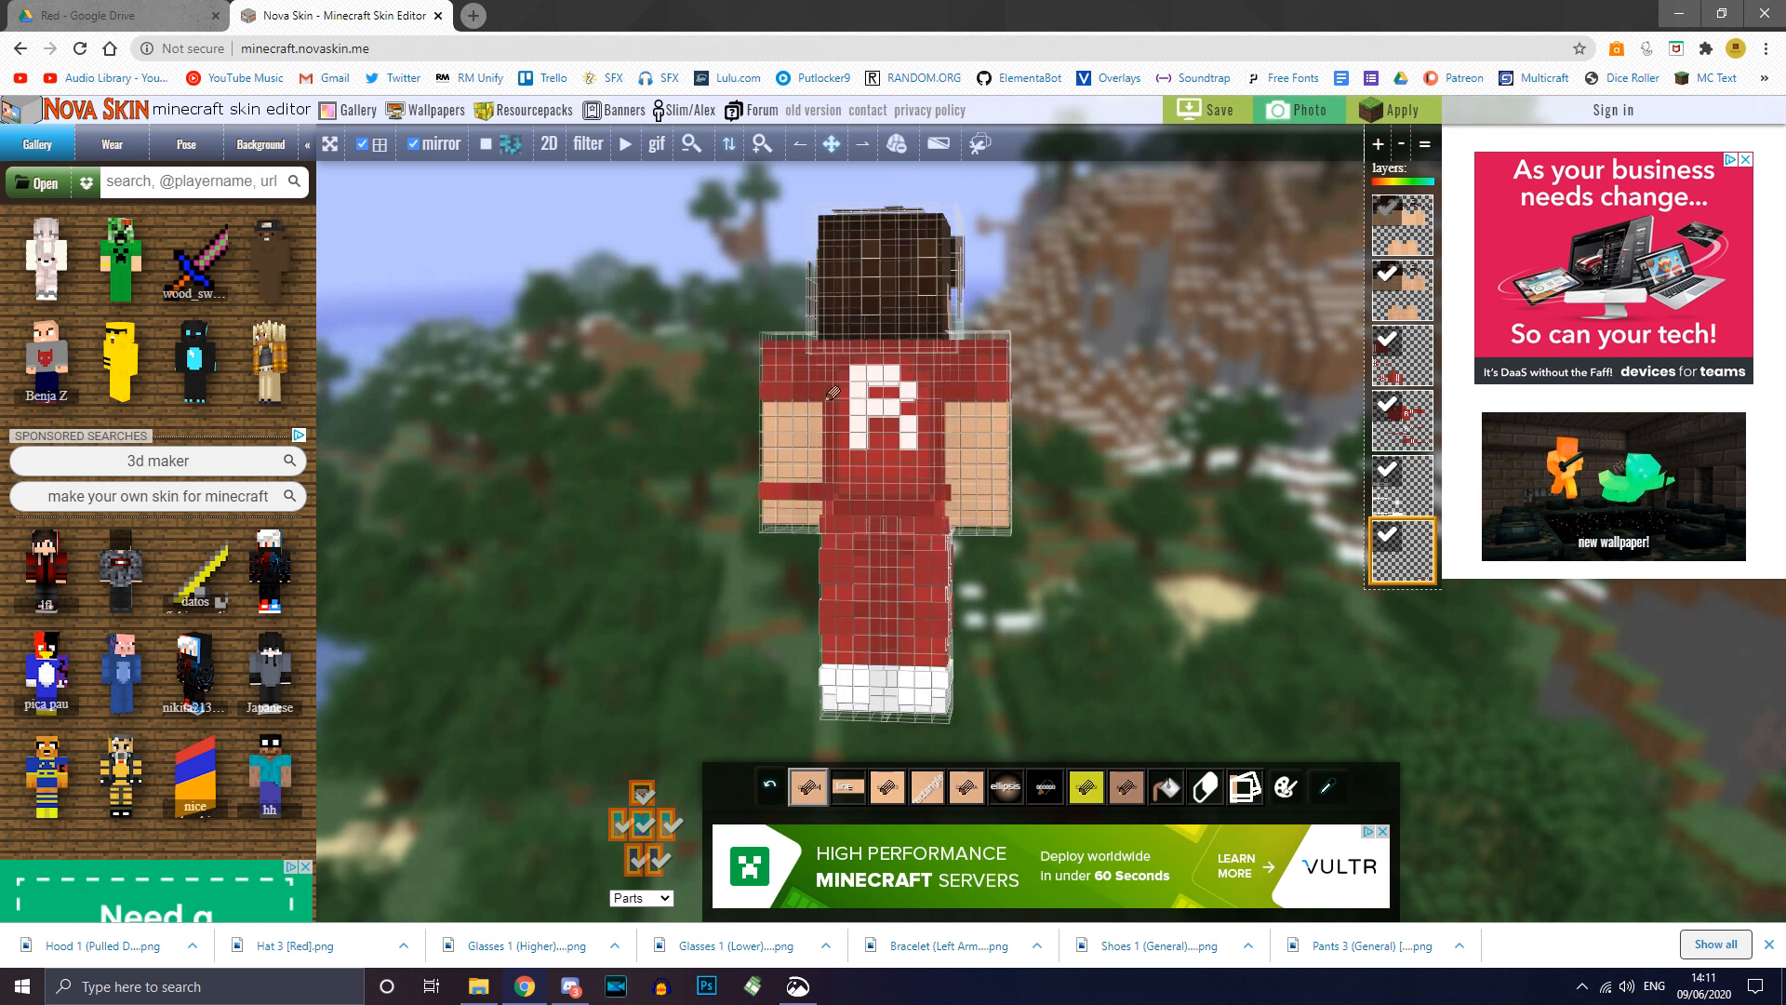
left_click_drag(641, 455, 945, 450)
left_click_drag(1157, 509, 1132, 494)
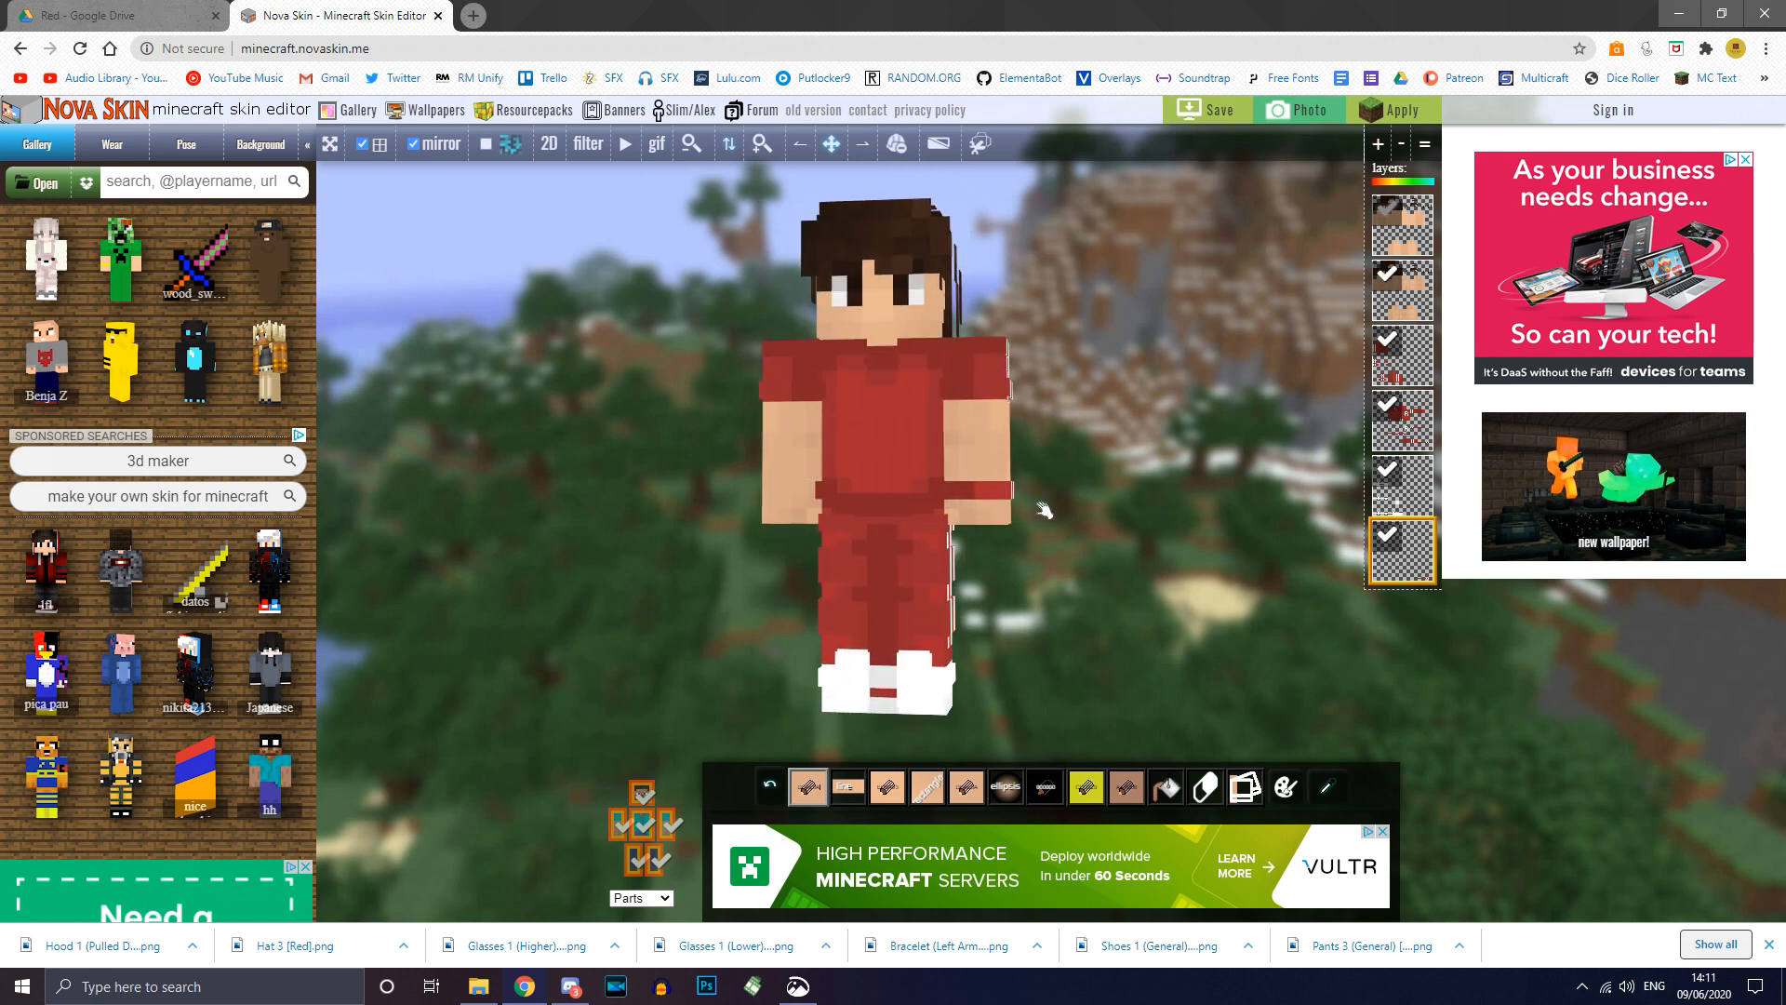
Step: Add Hat 3 [Red] as a layer and frame the head in the view
left_click(496, 985)
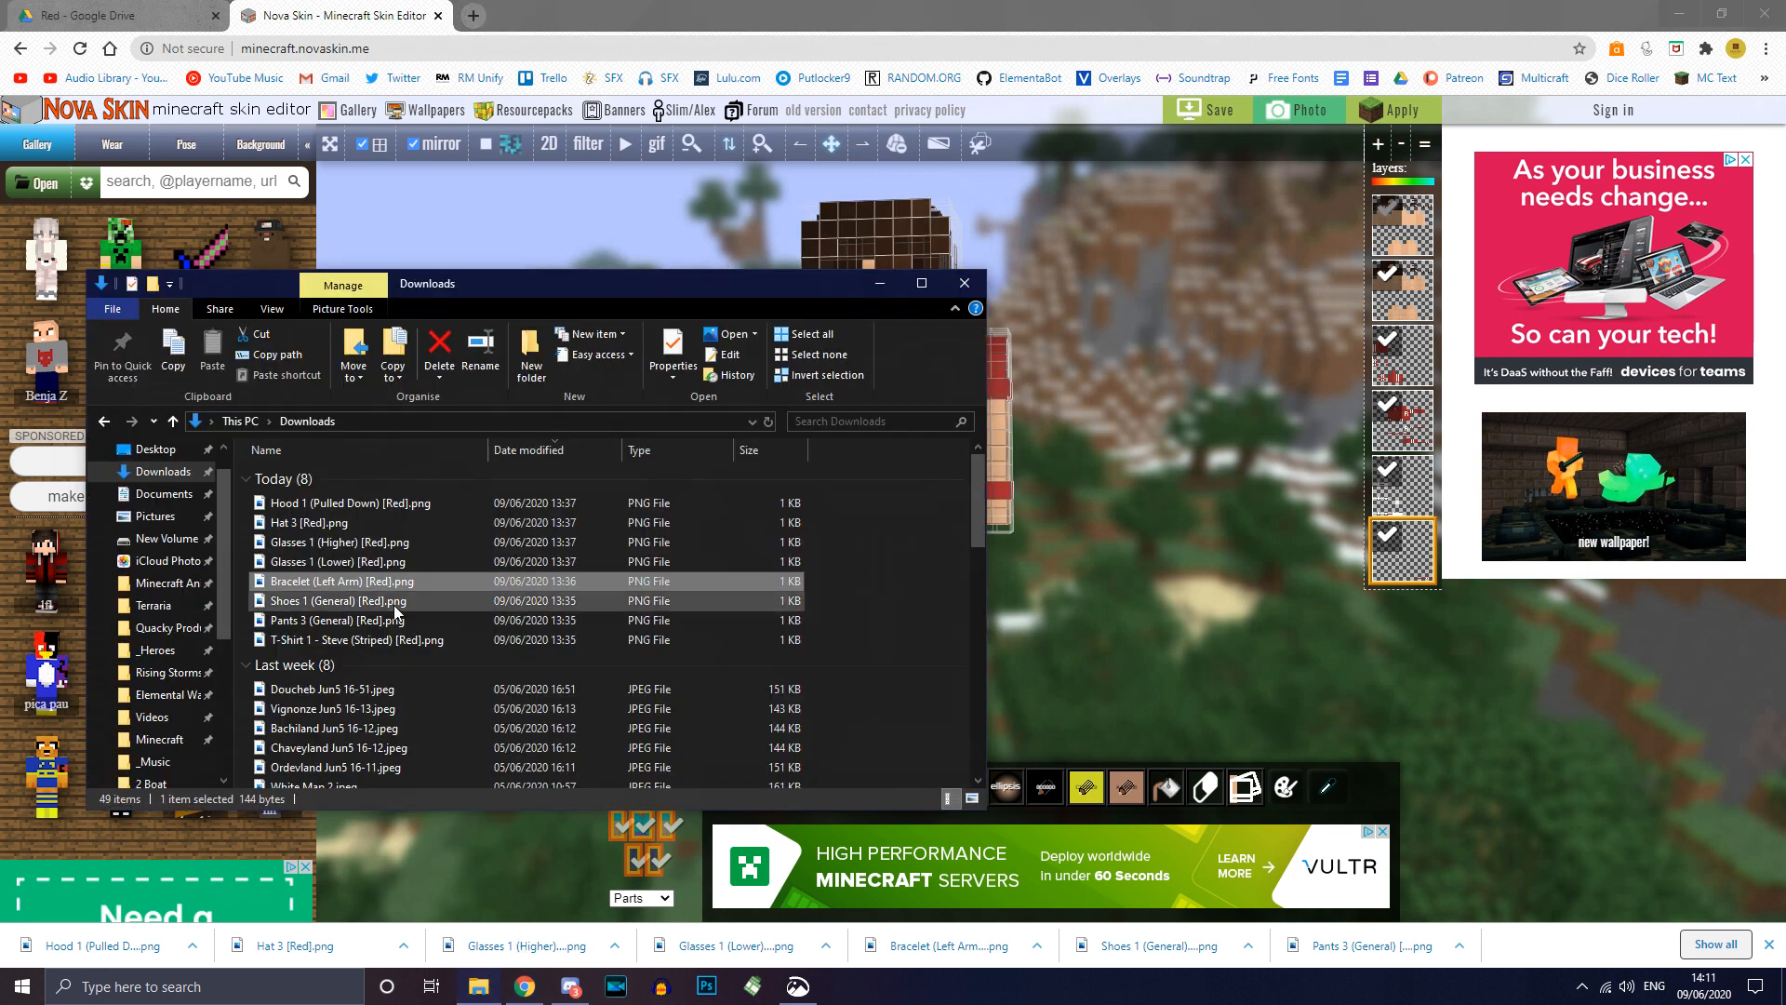
left_click(336, 521)
left_click_drag(345, 521, 1218, 466)
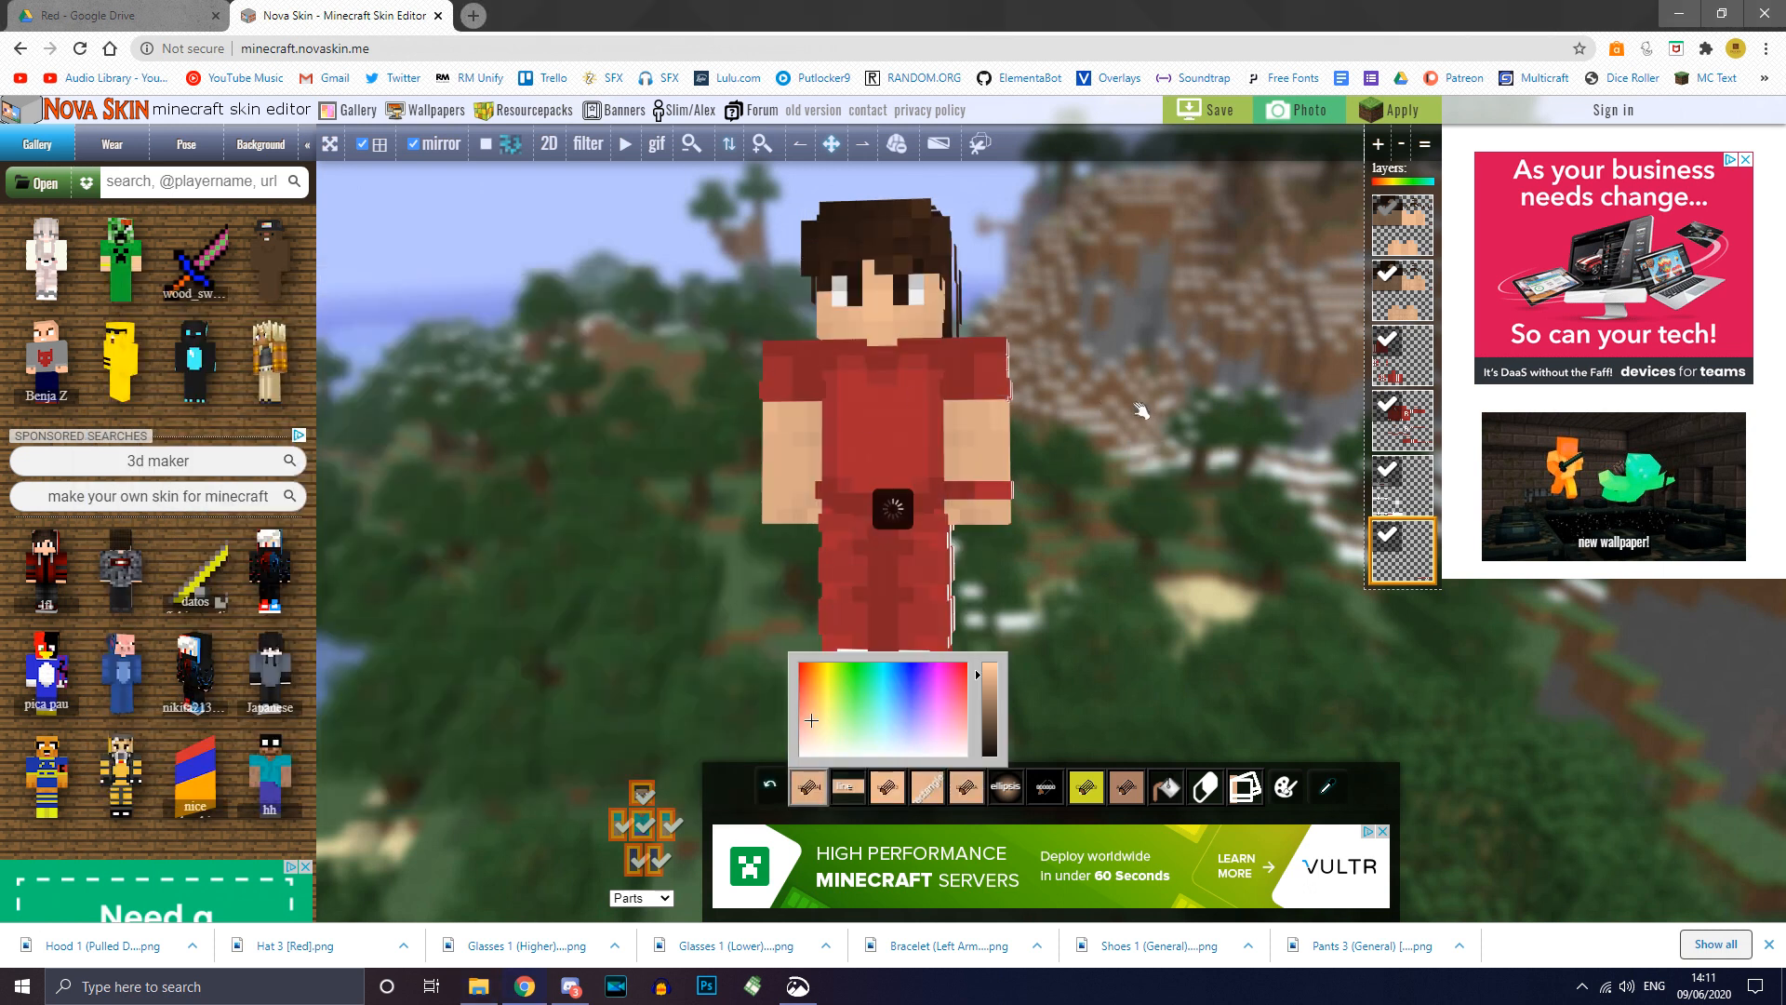
left_click_drag(1056, 409, 1036, 407)
right_click_drag(1112, 369, 1100, 456)
left_click_drag(1099, 456, 1132, 431)
scroll(1135, 430, "up", 2)
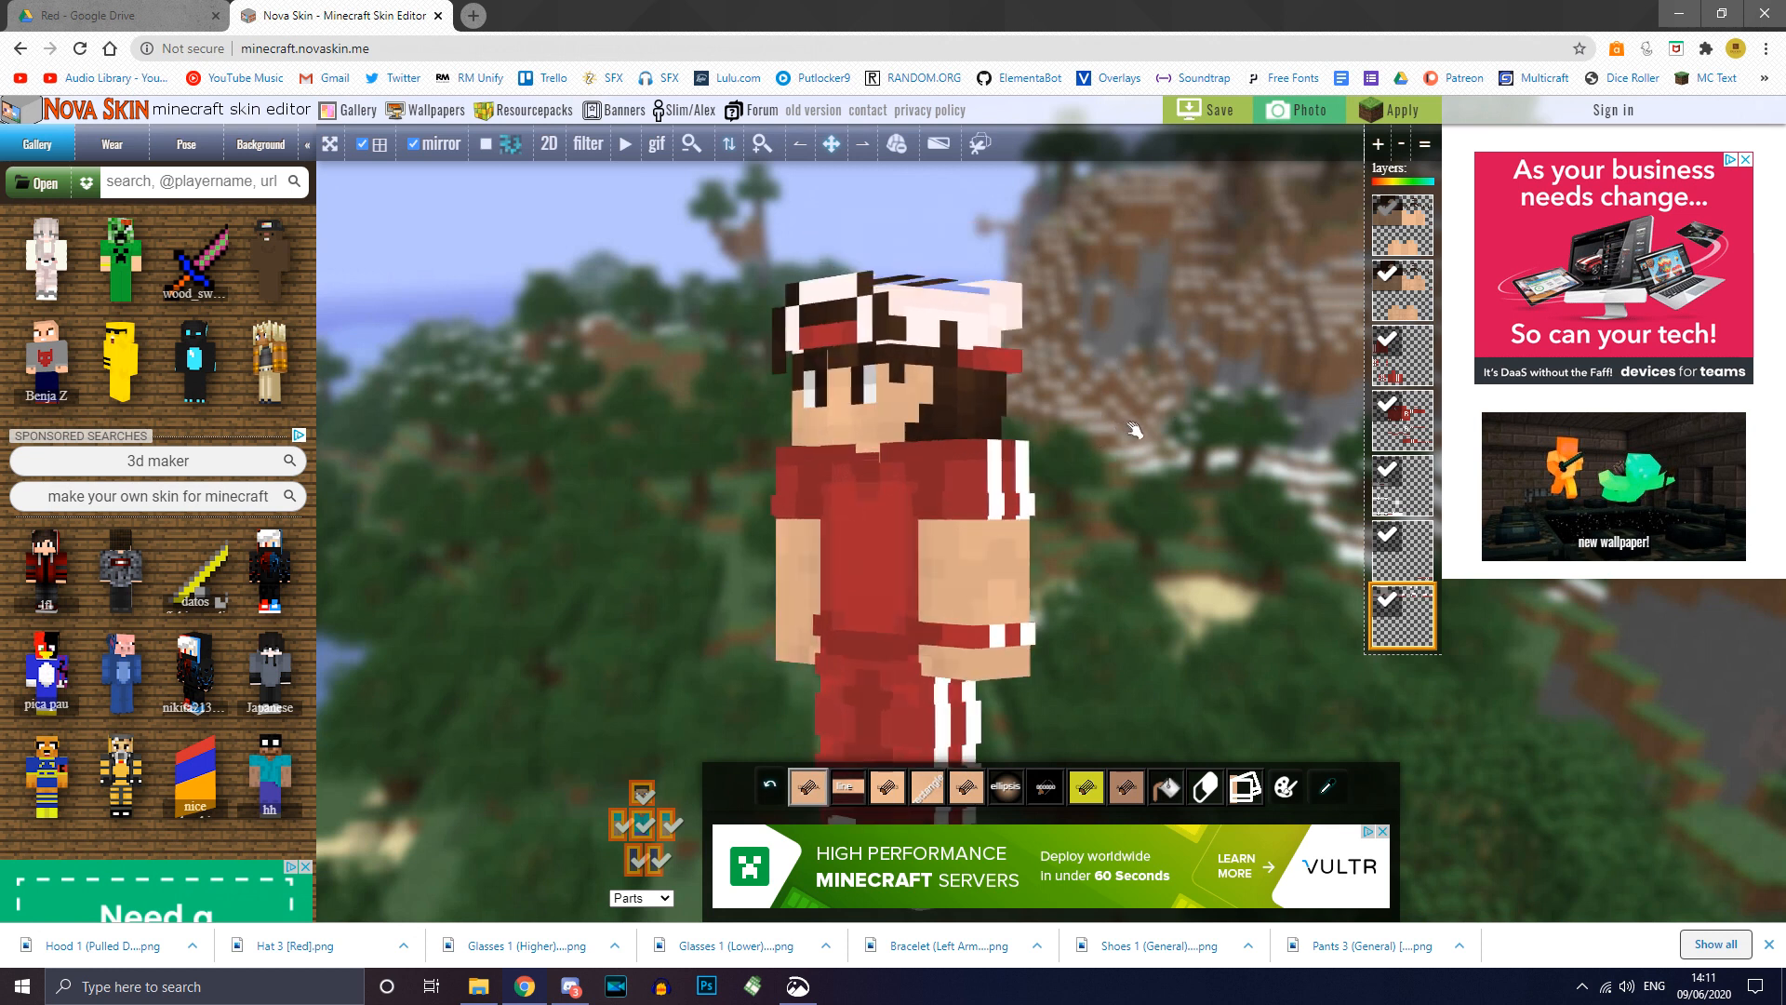
right_click_drag(1135, 430, 1119, 474)
left_click_drag(1119, 474, 1142, 476)
scroll(1142, 476, "up", 2)
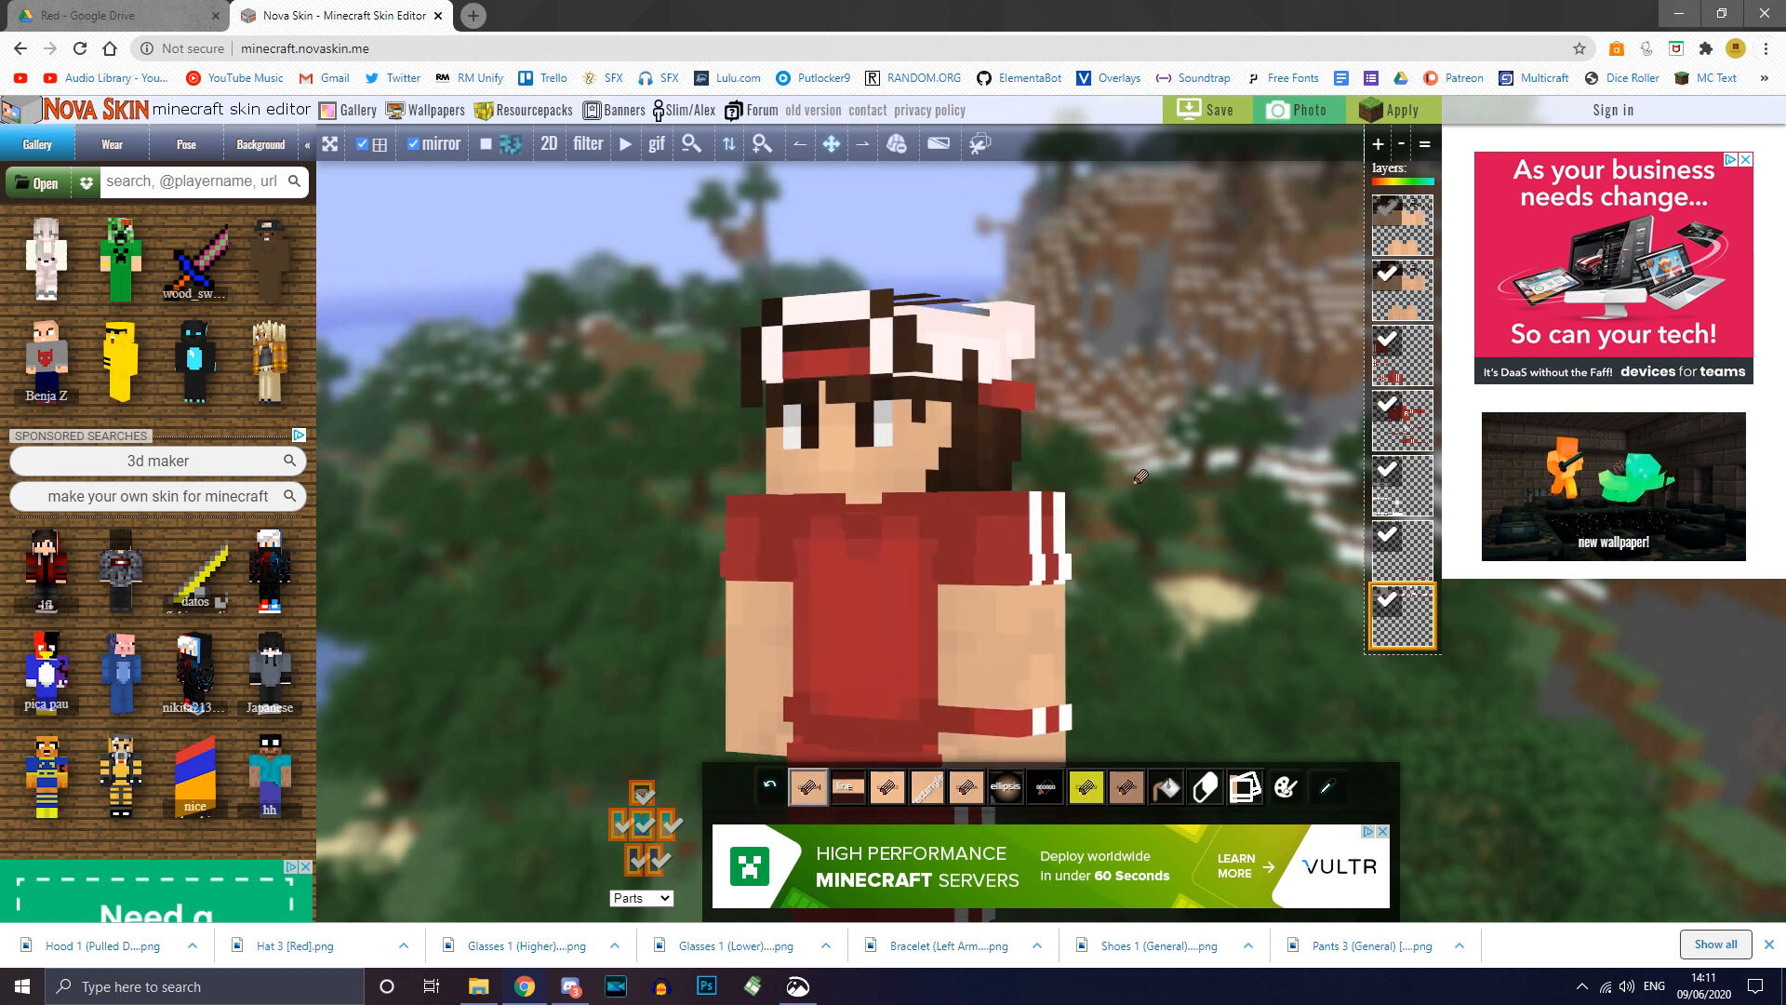
right_click_drag(1141, 476, 1144, 514)
Step: Toggle the hat layer to compare, then select layer two for editing
left_click(1387, 612)
left_click(1387, 604)
left_click(1417, 313)
left_click_drag(1139, 437, 1105, 494)
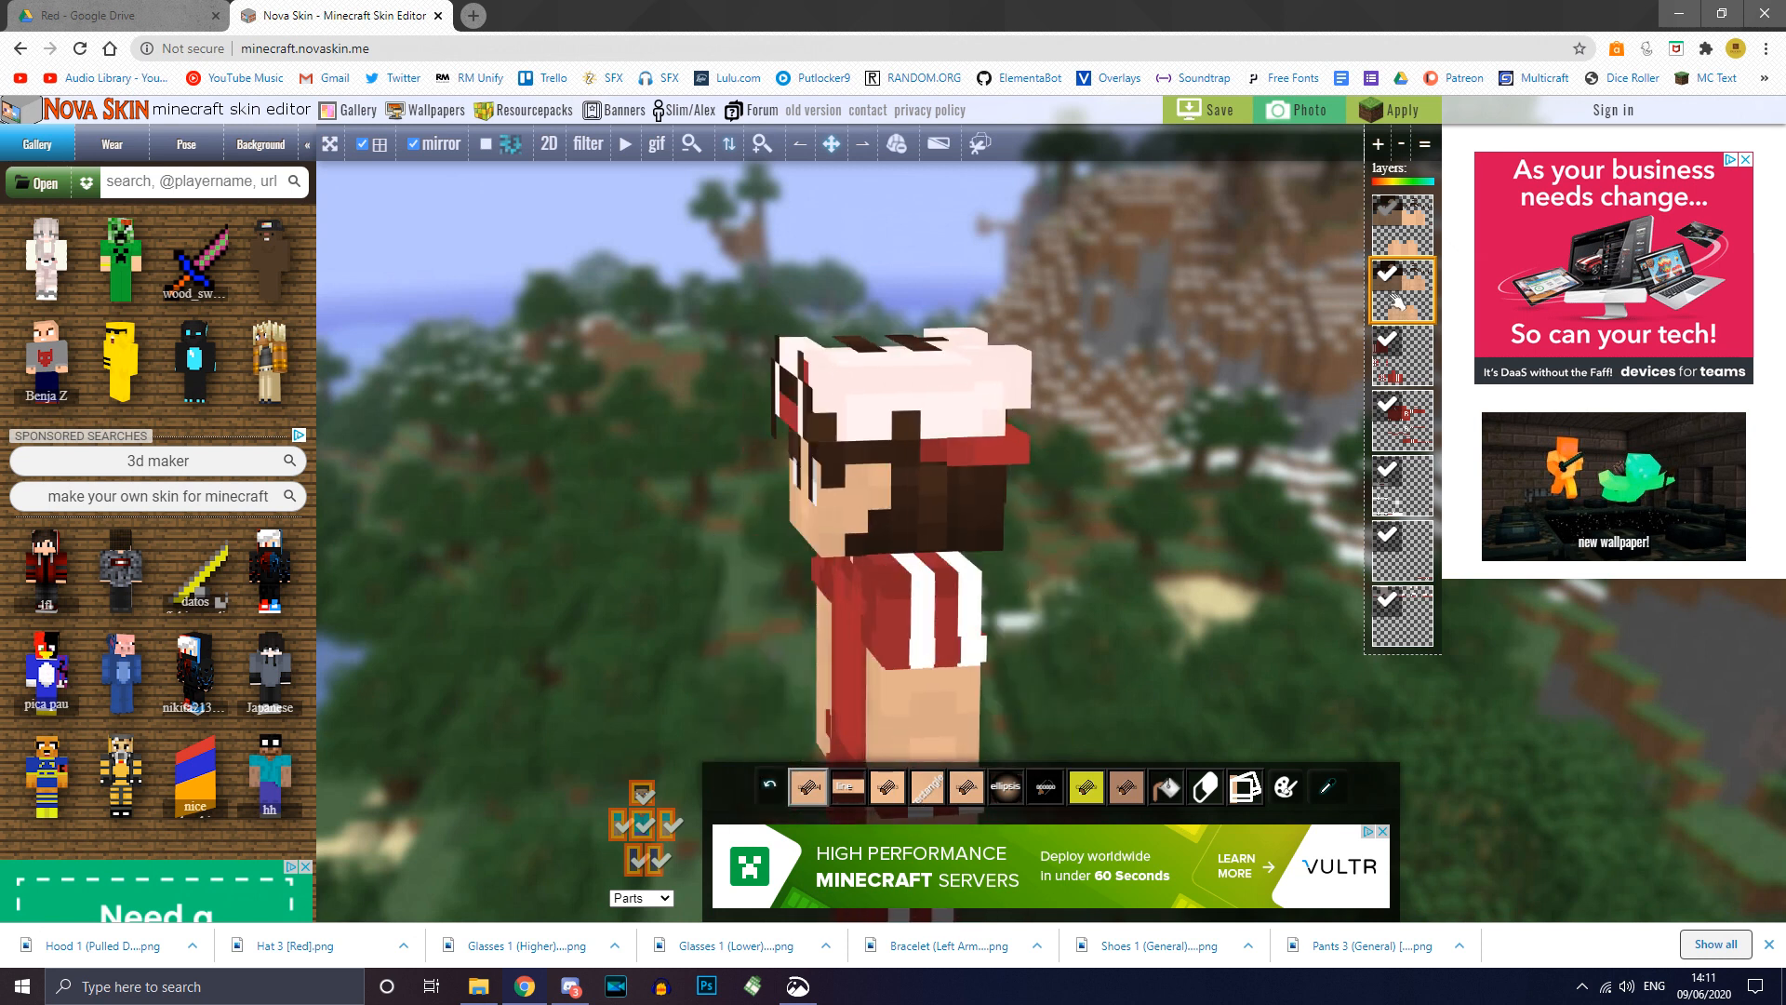
Step: Toggle the second layer's visibility to check its contents on the head
left_click_drag(1170, 412, 1215, 486)
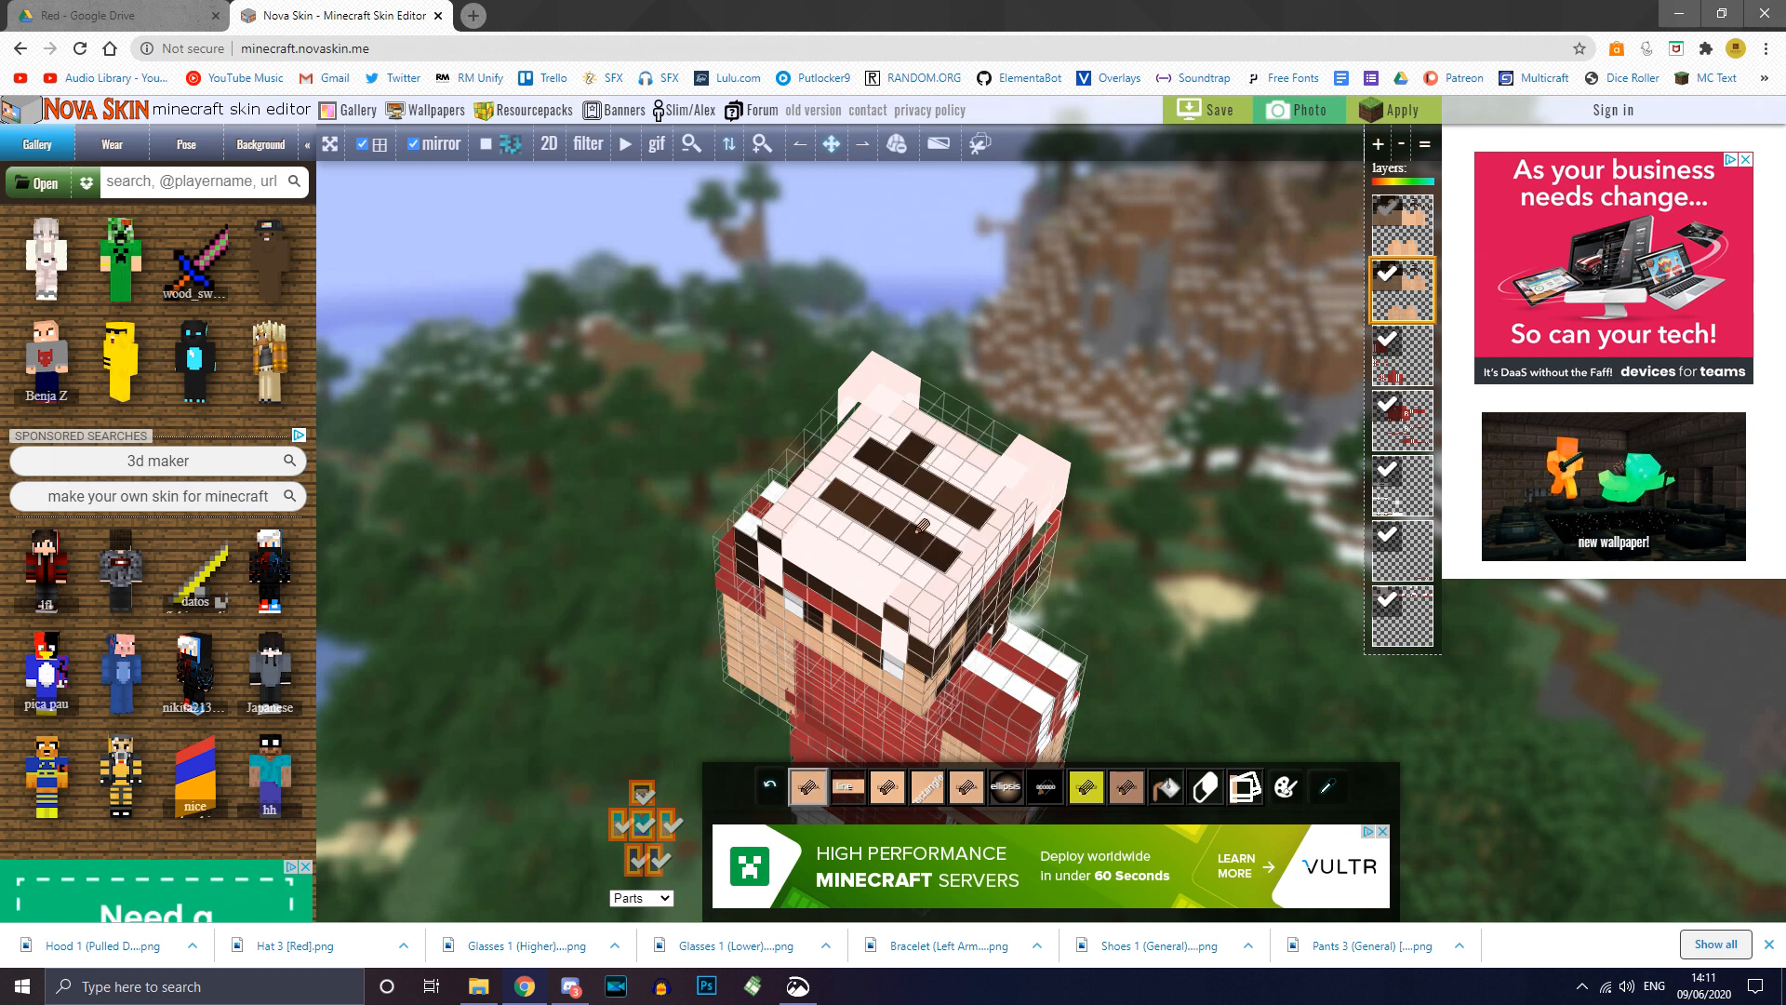
left_click_drag(1145, 468, 1092, 400)
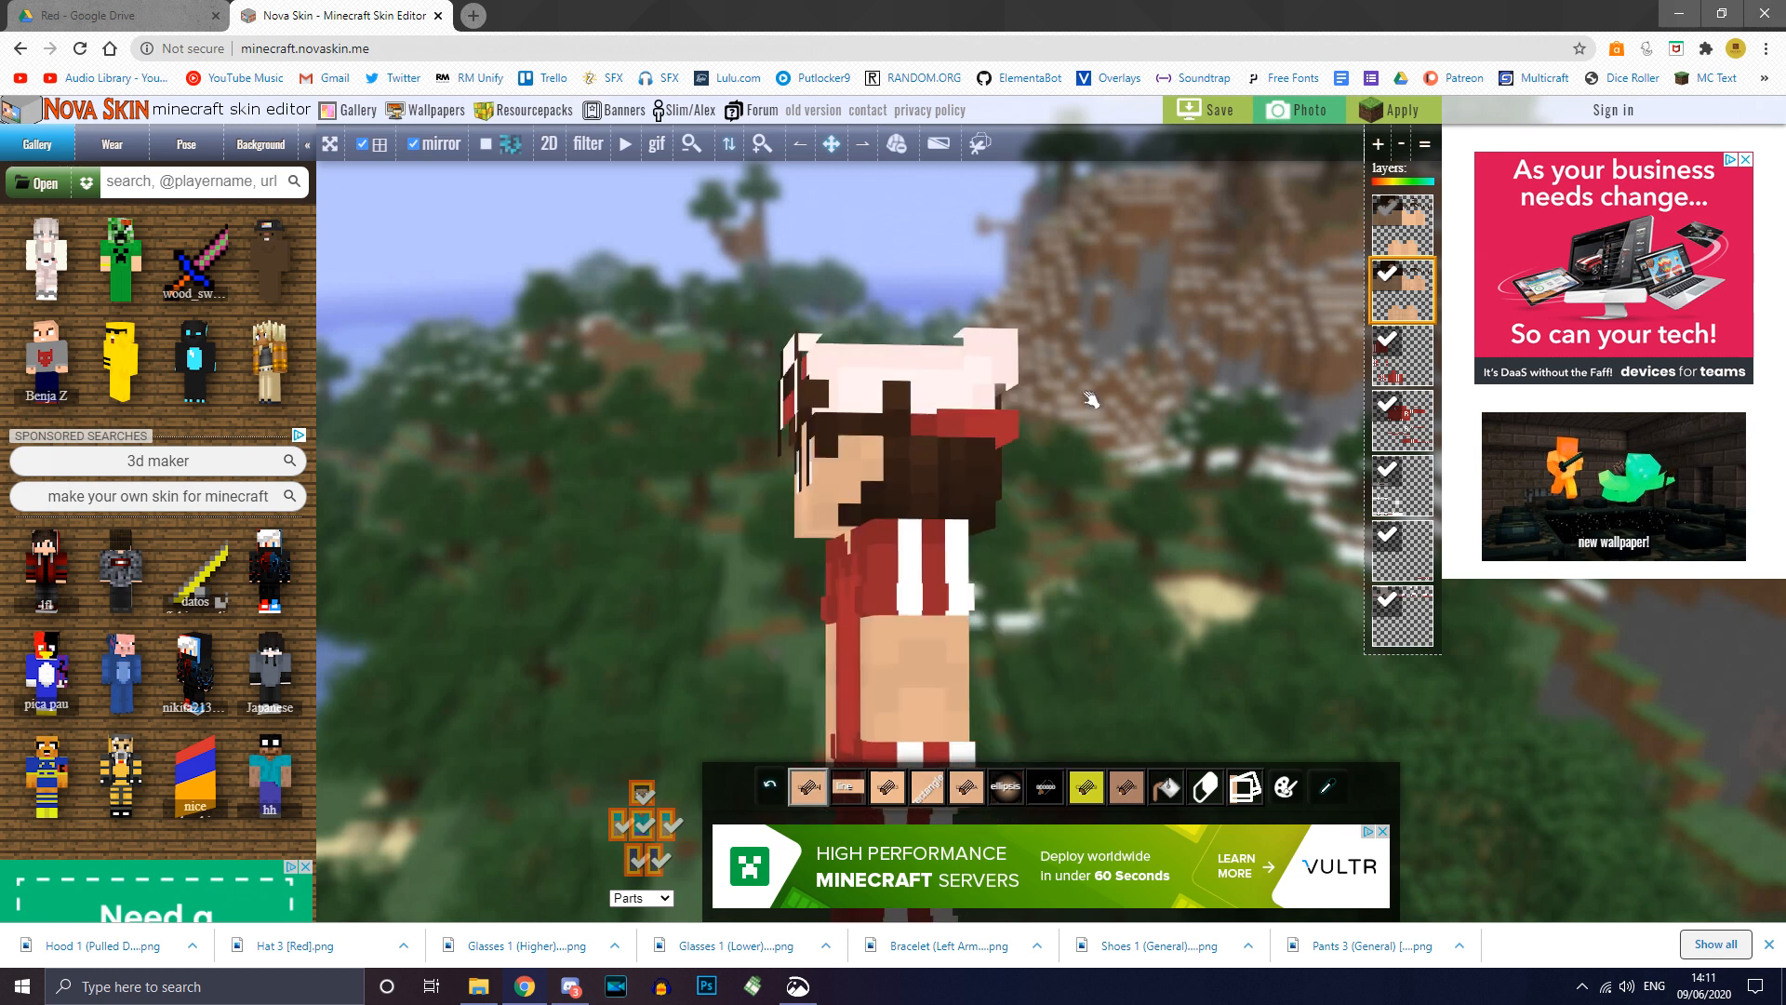
left_click(1388, 274)
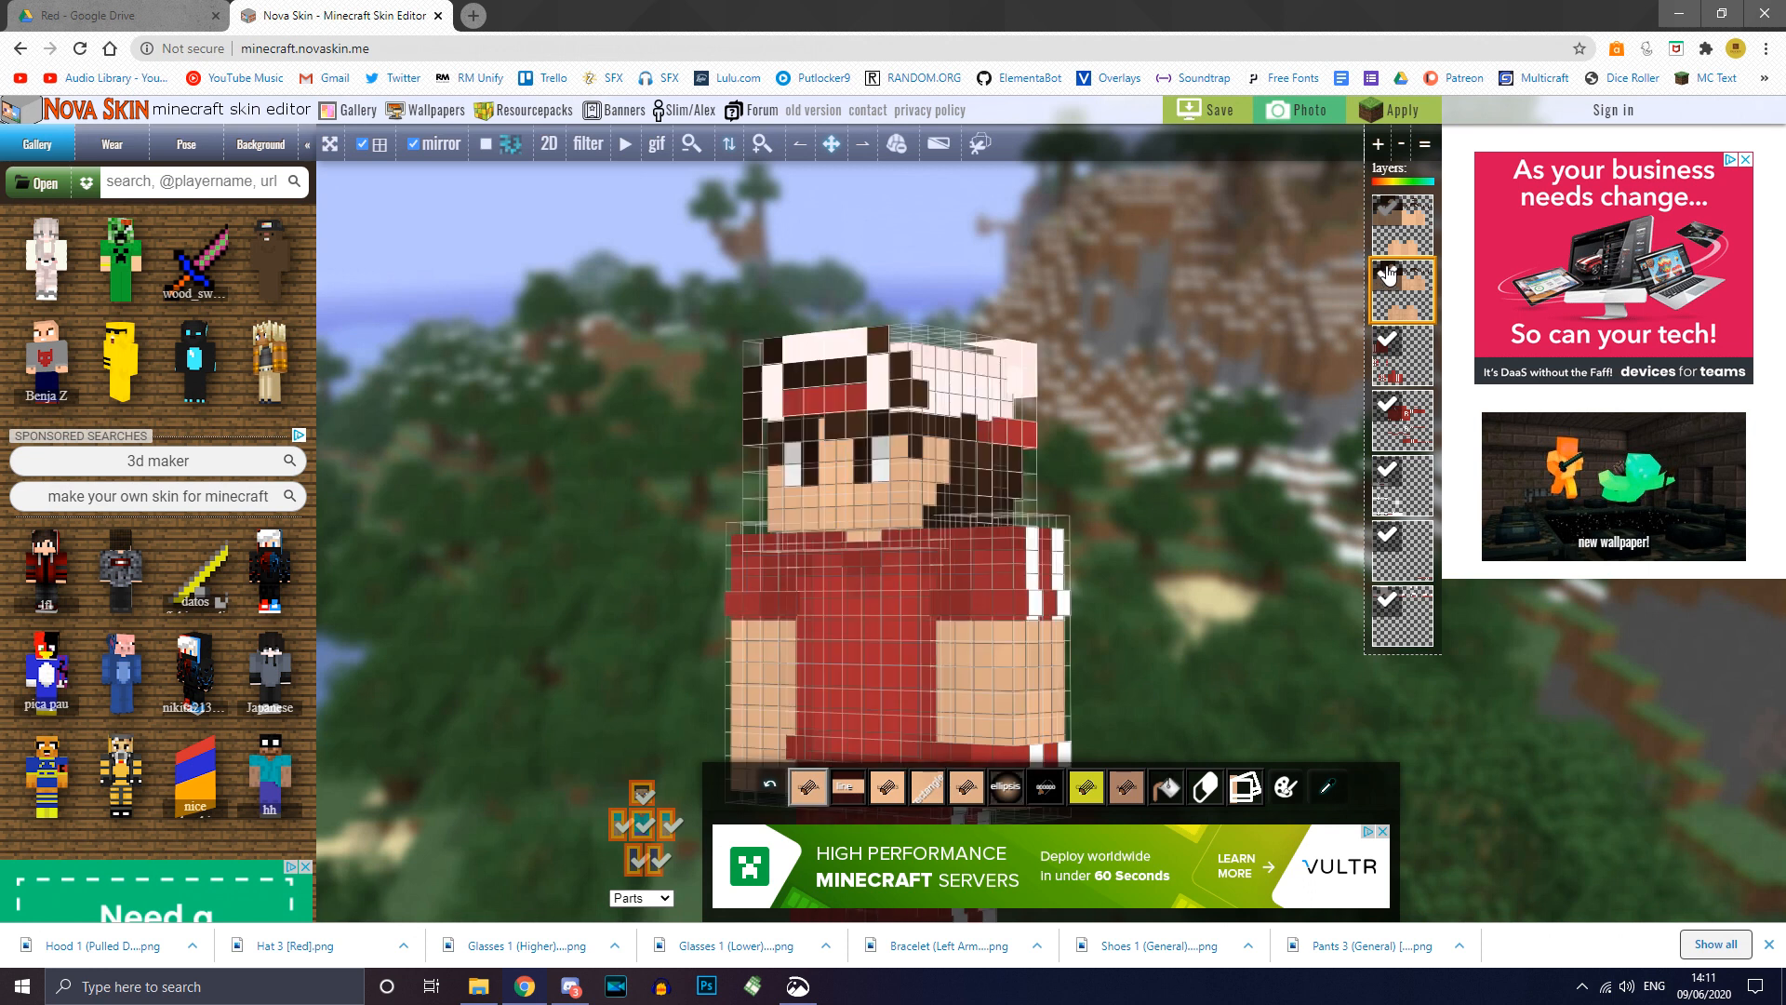
left_click(1388, 276)
left_click(1388, 274)
Step: Paint the hat's dark cells white and its dark band cells red
left_click_drag(874, 324, 940, 415)
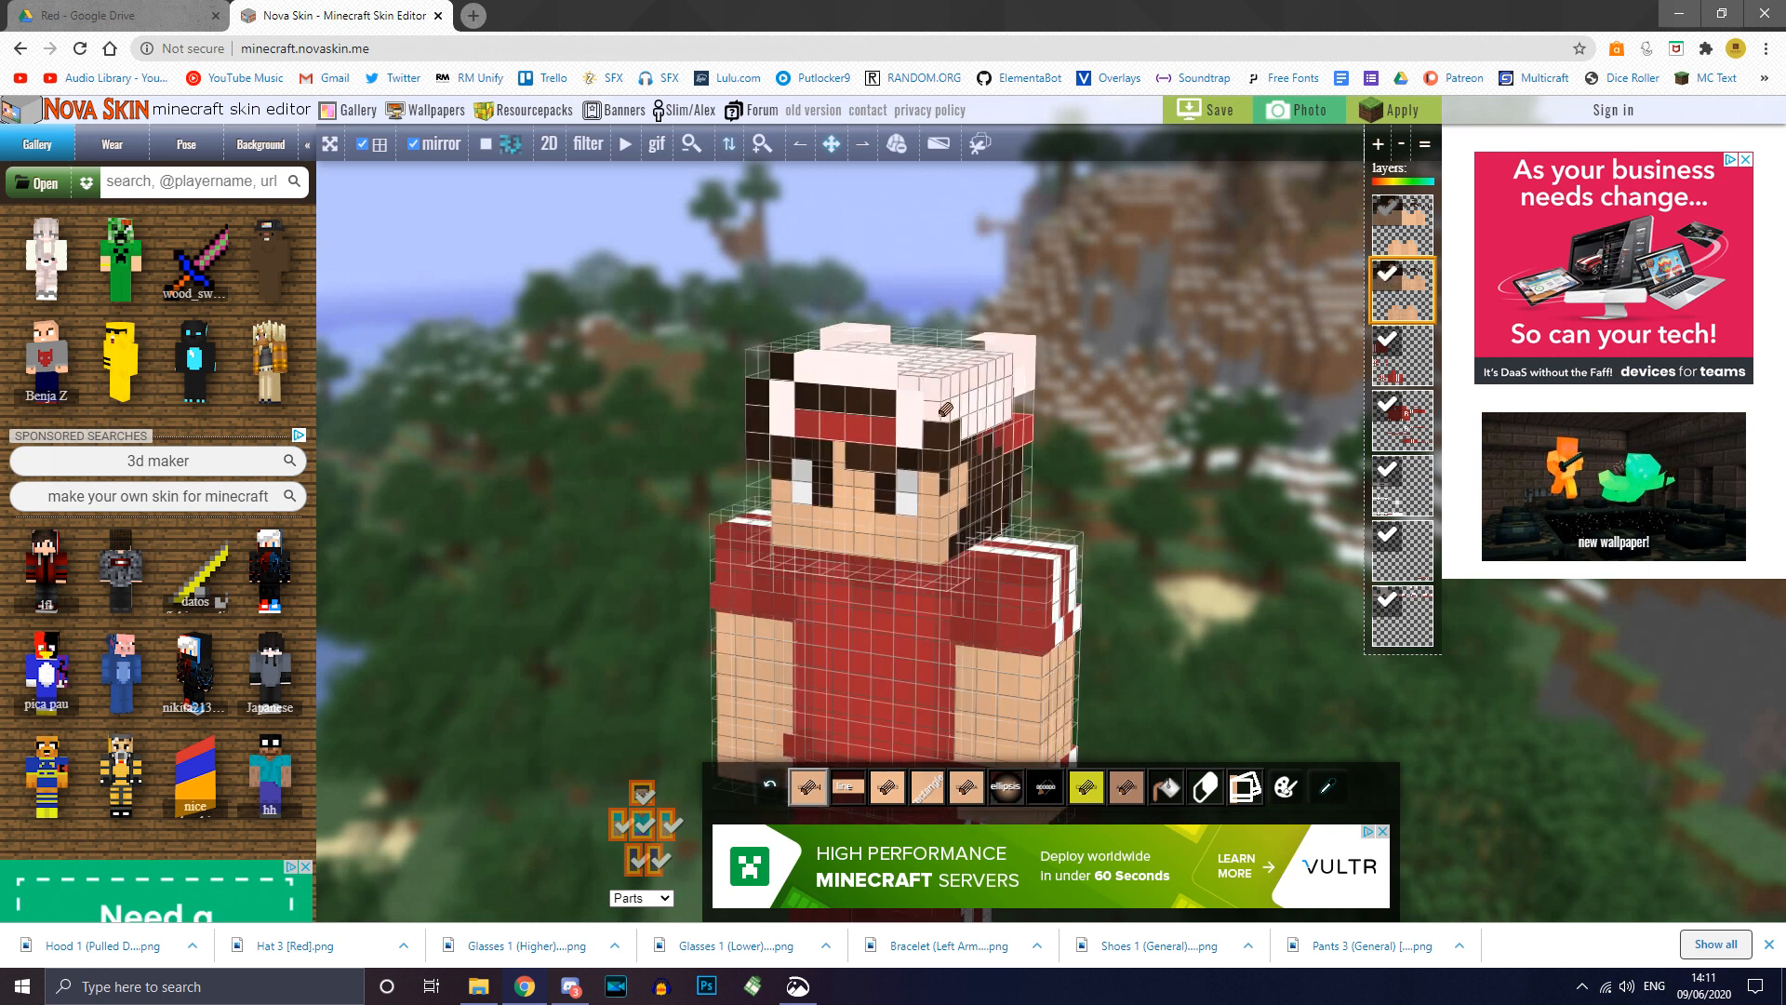
left_click_drag(1136, 410, 876, 397)
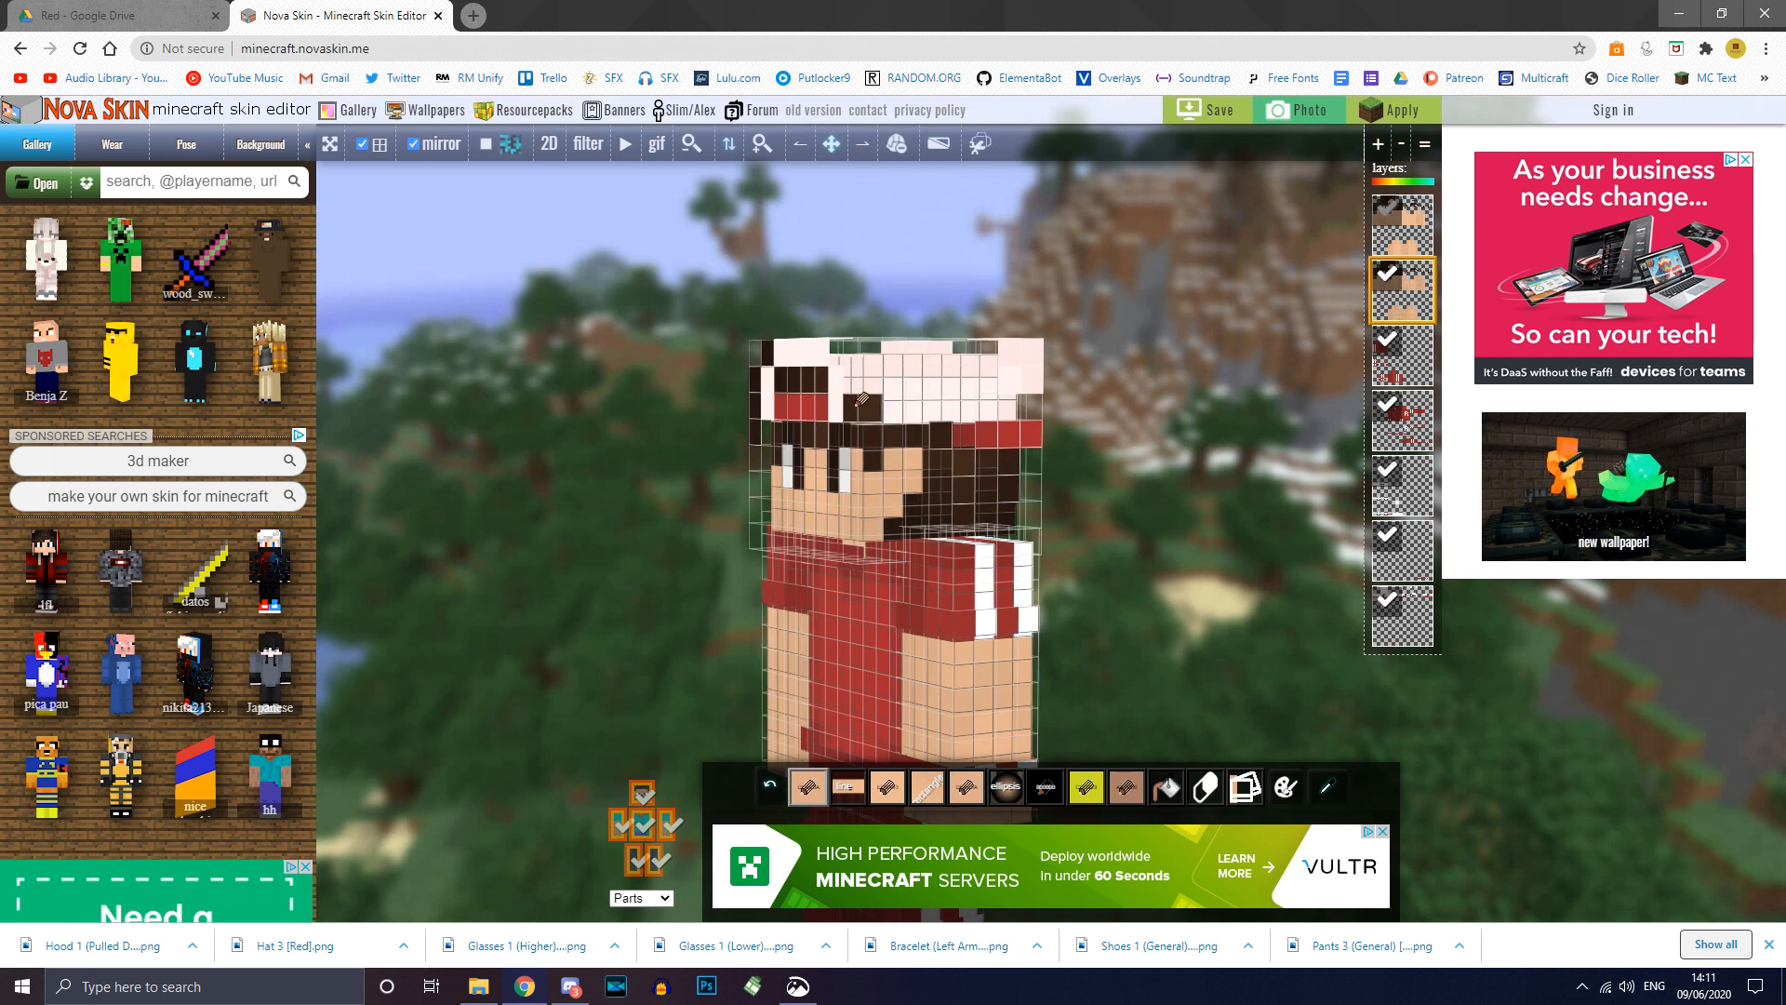
left_click_drag(511, 373, 578, 387)
left_click_drag(891, 381, 835, 383)
left_click_drag(576, 352, 998, 462)
scroll(1000, 456, "down", 5)
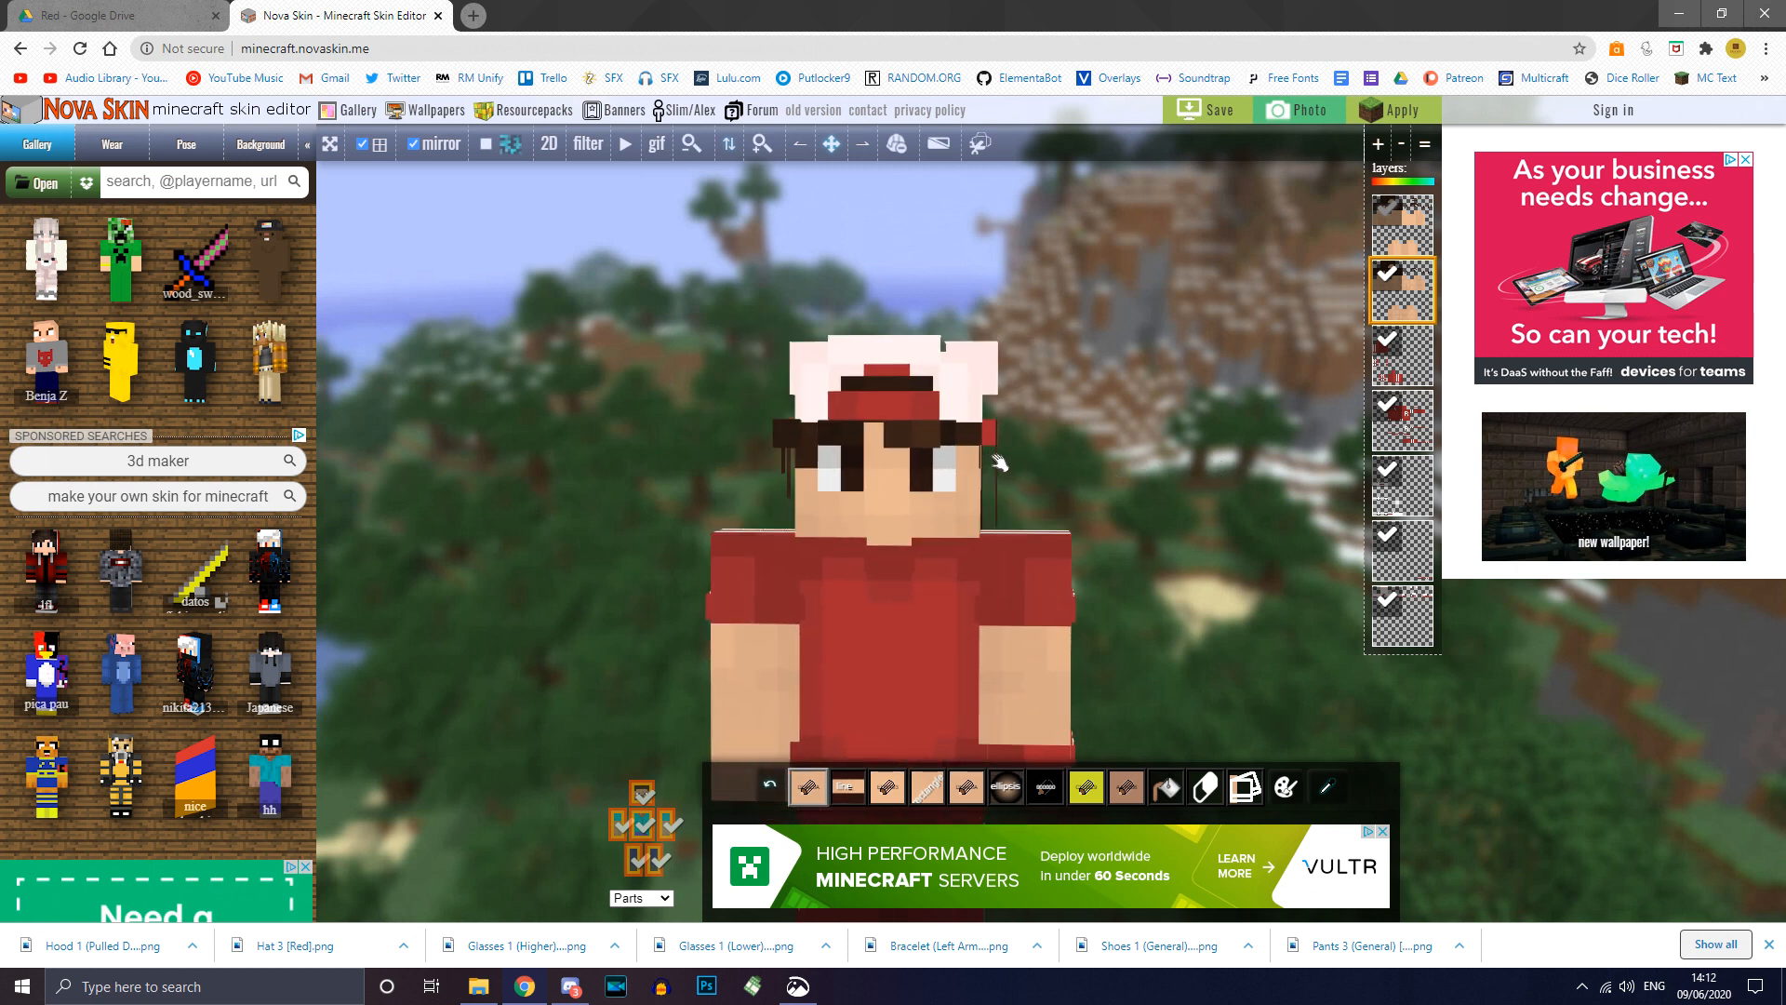
mouse_move(1160, 372)
left_mouse_down()
mouse_move(1038, 367)
mouse_move(1166, 377)
left_mouse_up()
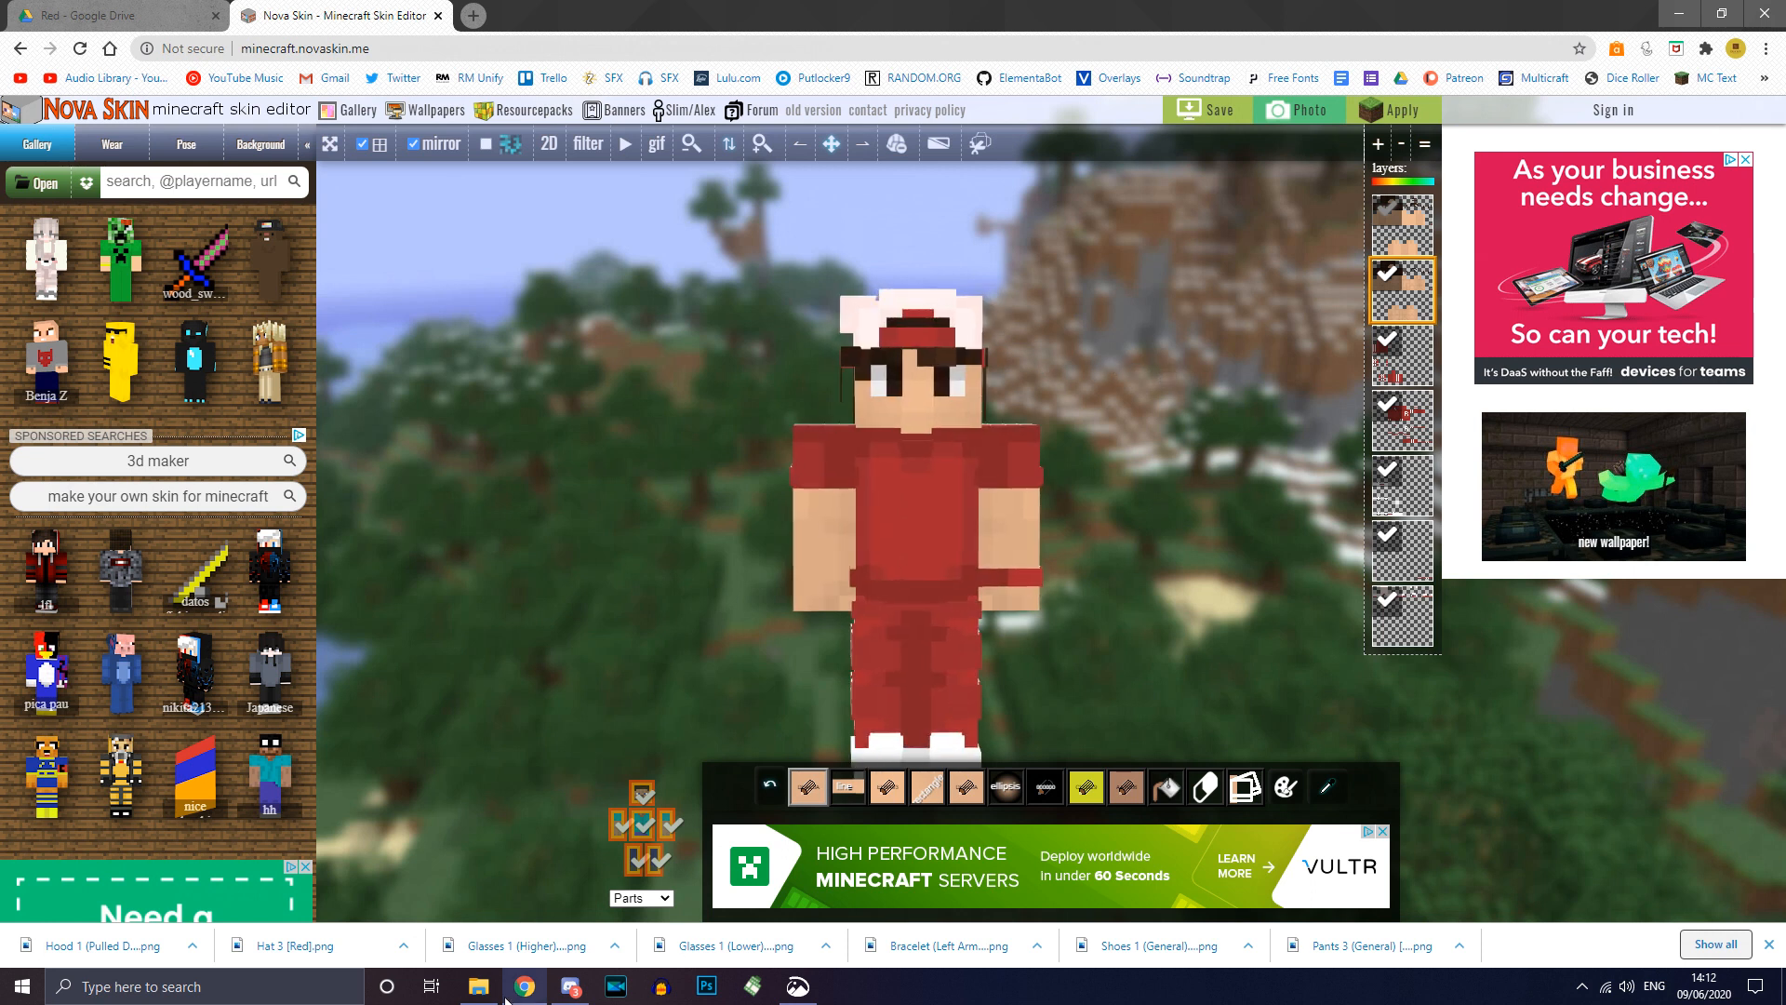
Step: Add Hood 1 (Pulled Down) [Red] as a layer and rotate to see it on the back
left_click(478, 987)
left_click_drag(404, 502, 1065, 518)
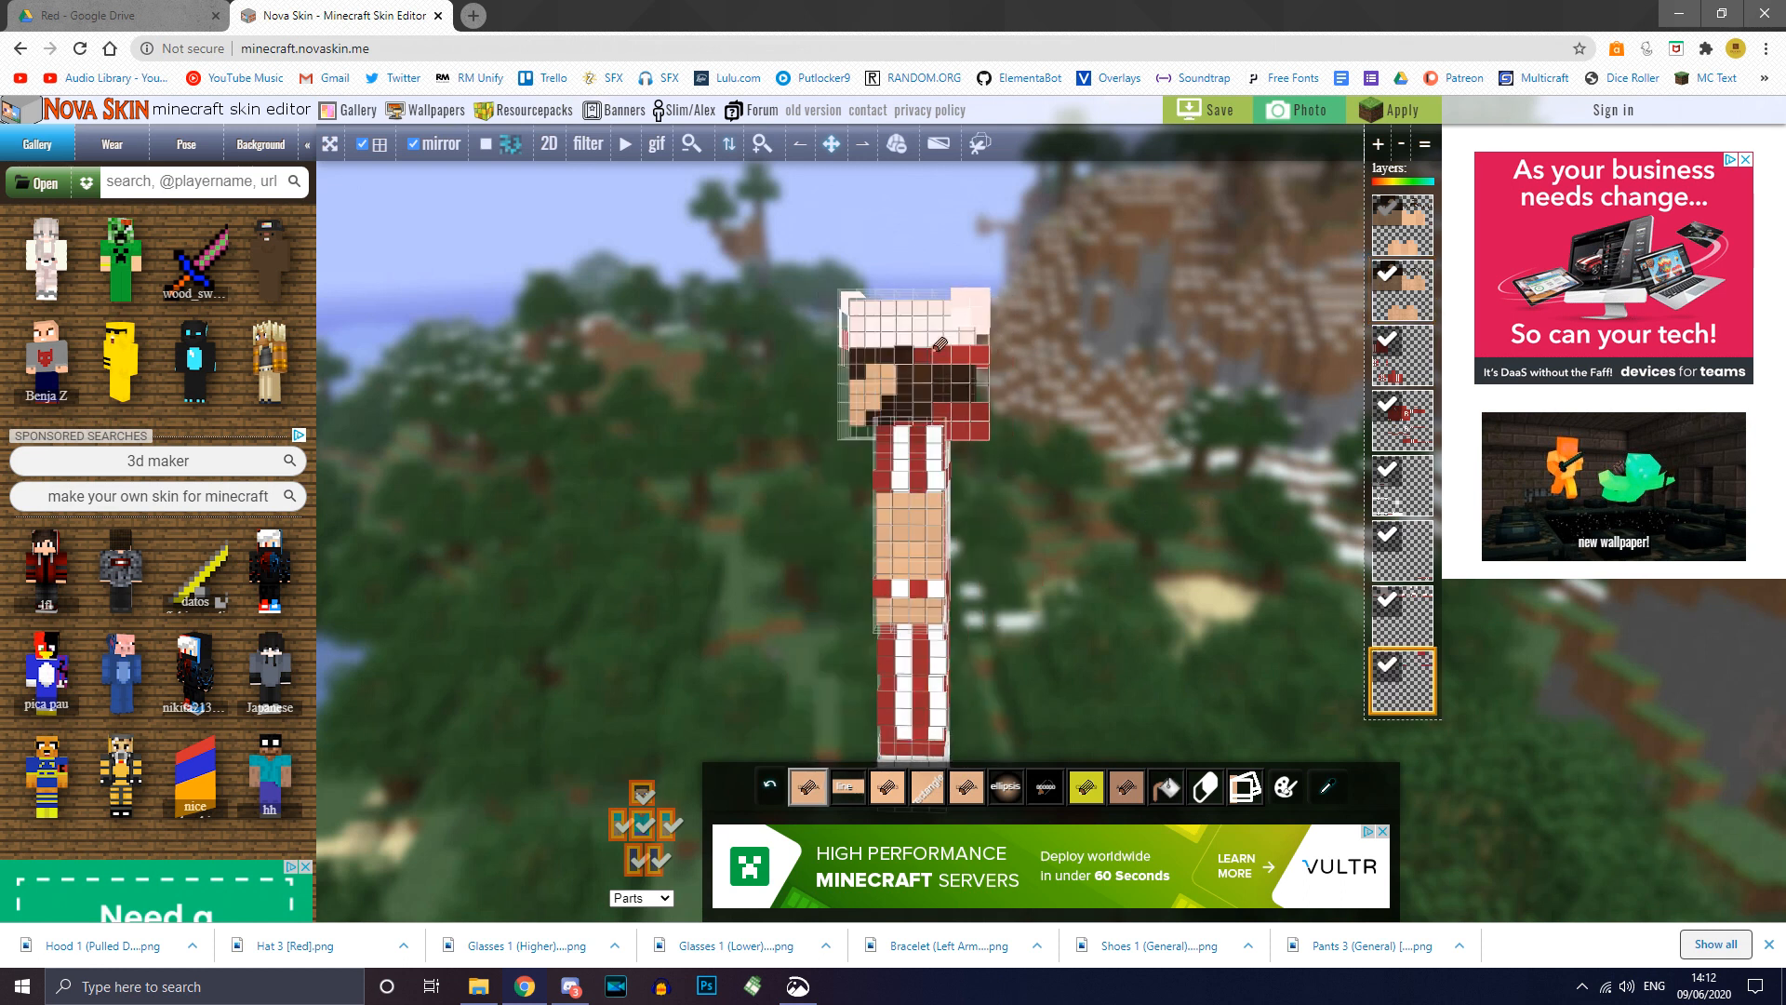
left_click_drag(1152, 457, 1213, 463)
left_click_drag(1049, 550, 1121, 505)
right_click_drag(1121, 506, 1141, 501)
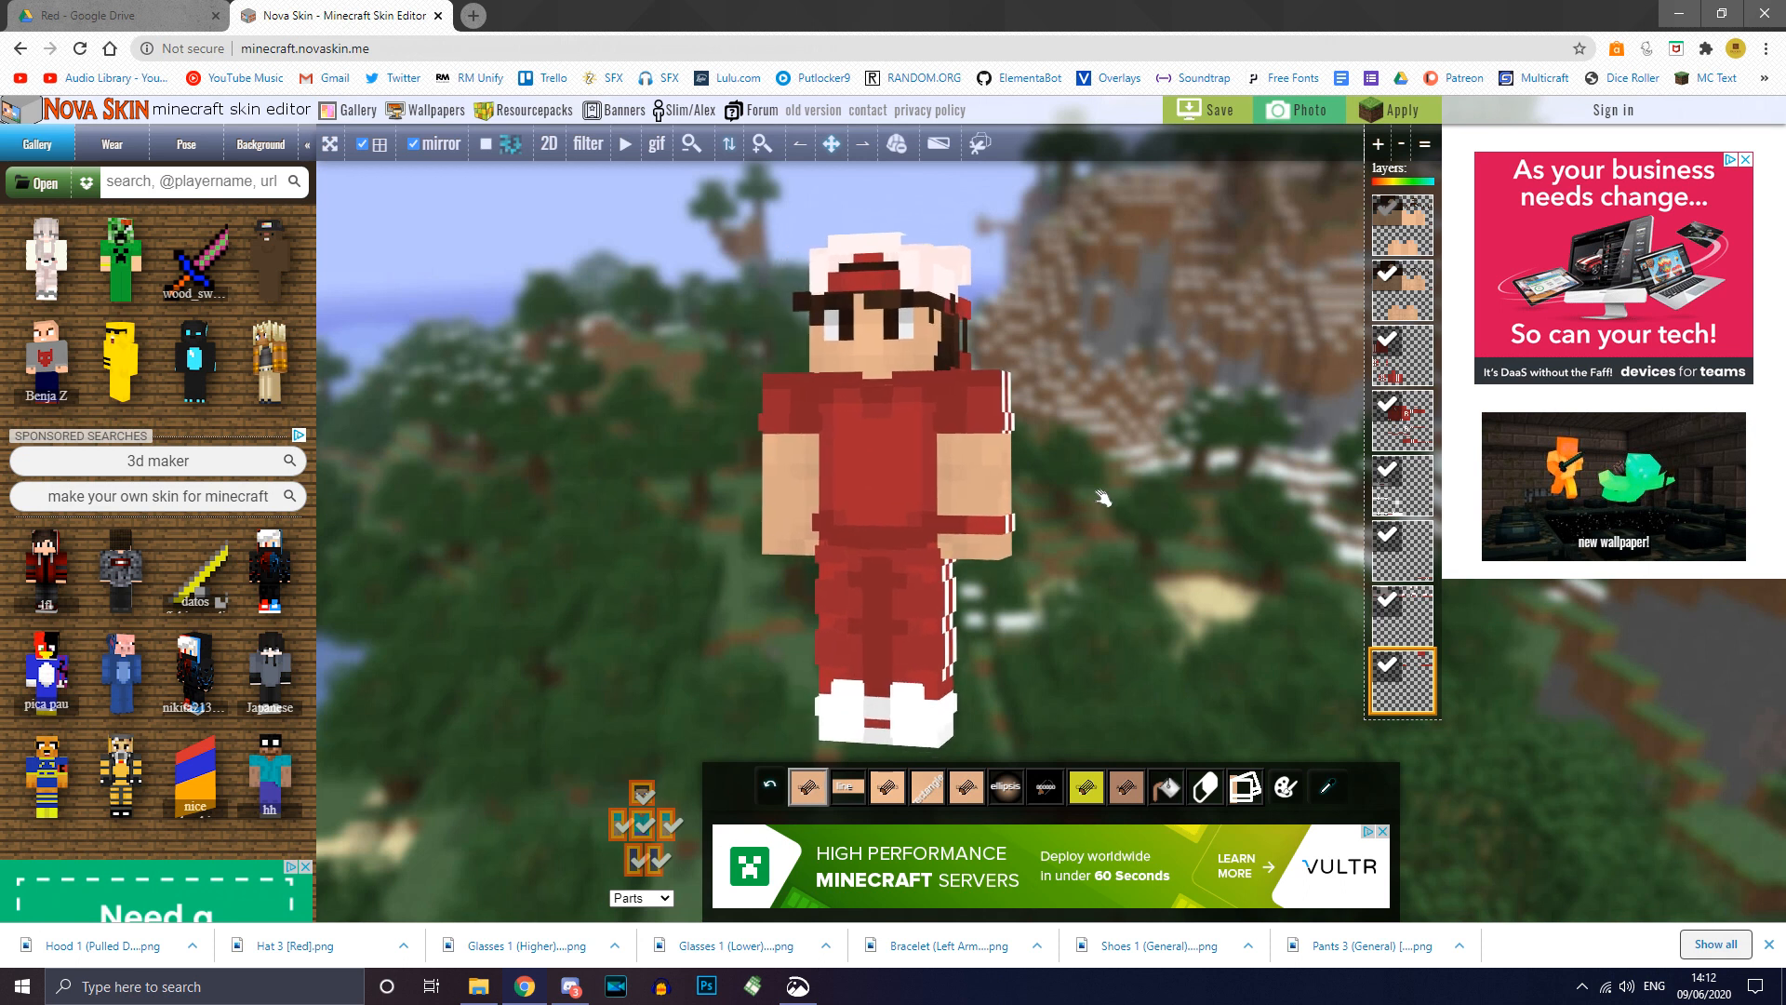
left_click_drag(1137, 526, 562, 465)
Step: Add the Glasses 1 (Higher) file as a layer and frame the head level-on
right_click_drag(561, 466, 567, 447)
left_click(479, 986)
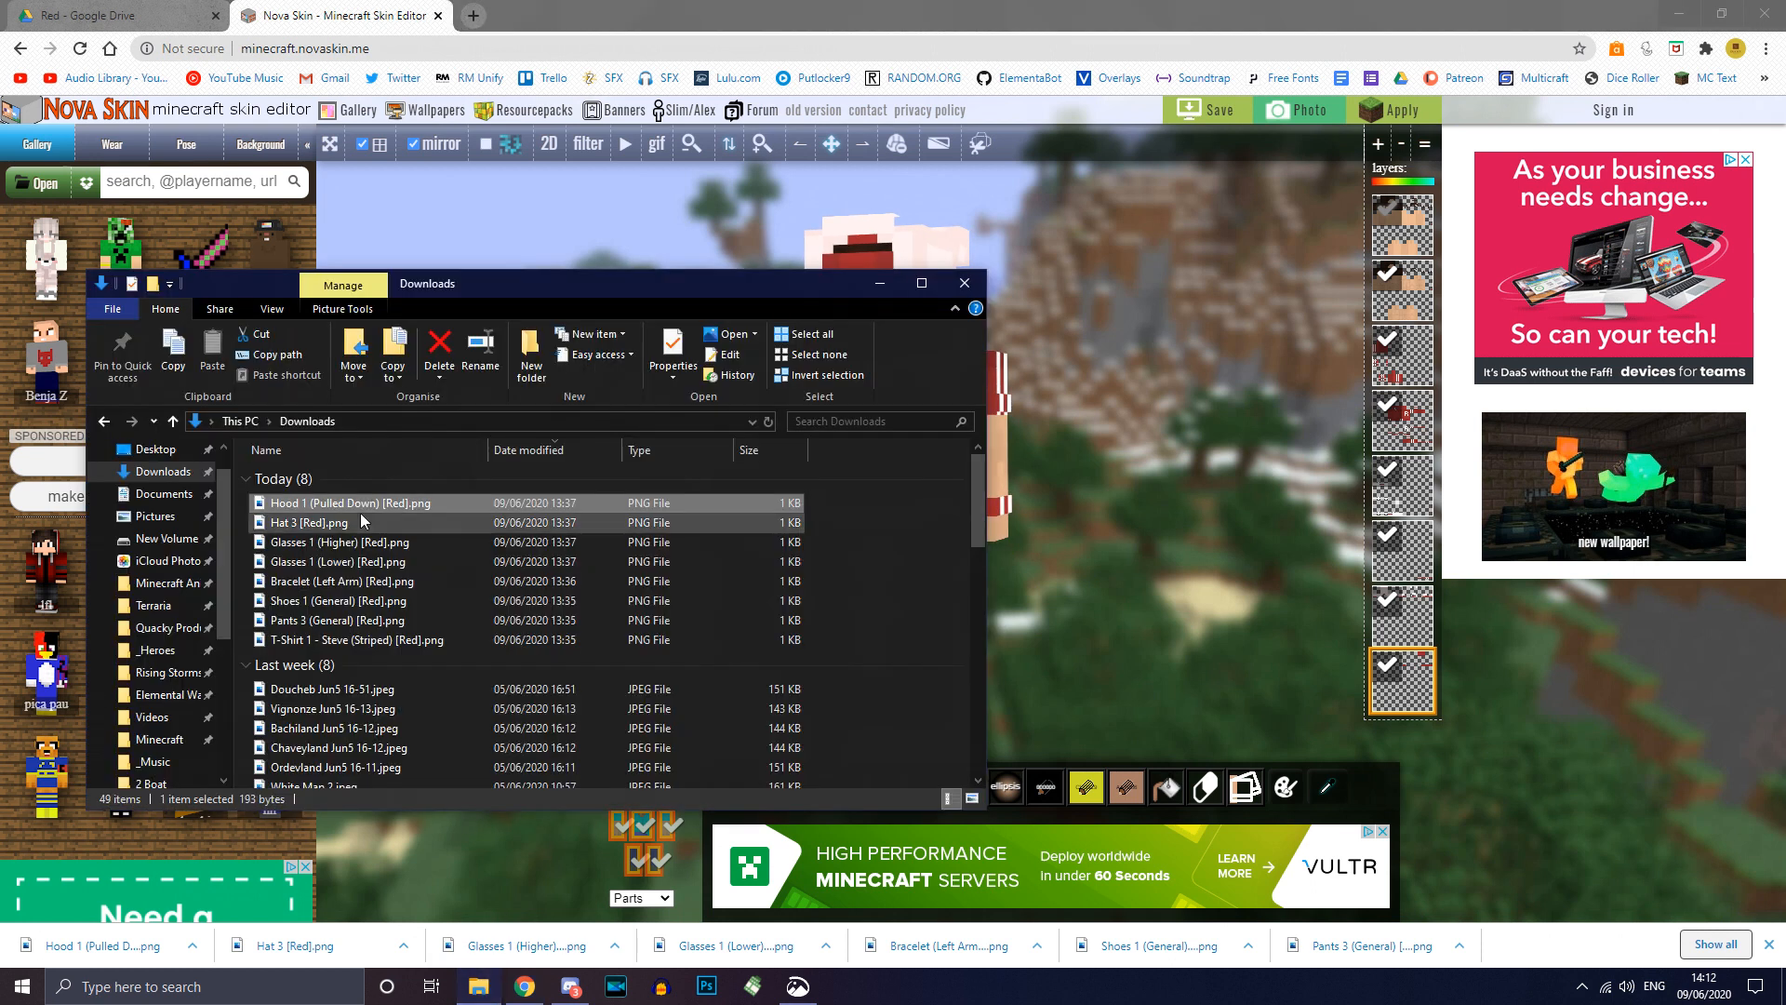
left_click(382, 543)
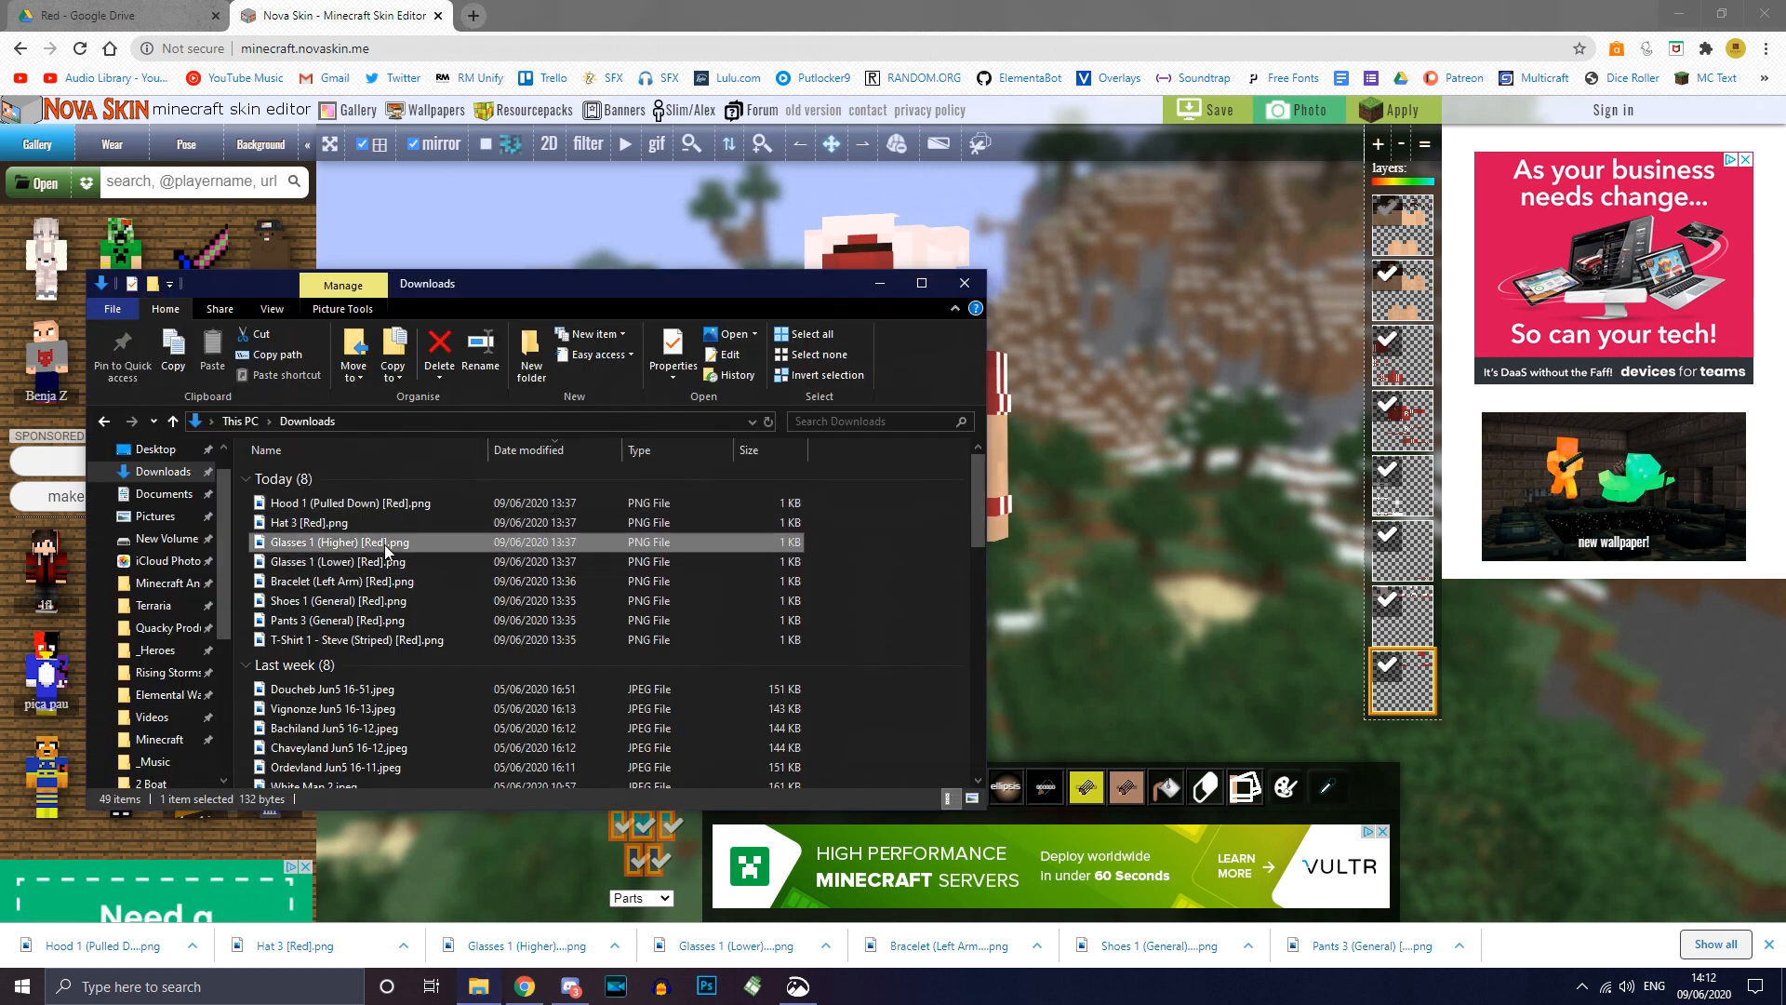
left_click_drag(382, 562, 1139, 535)
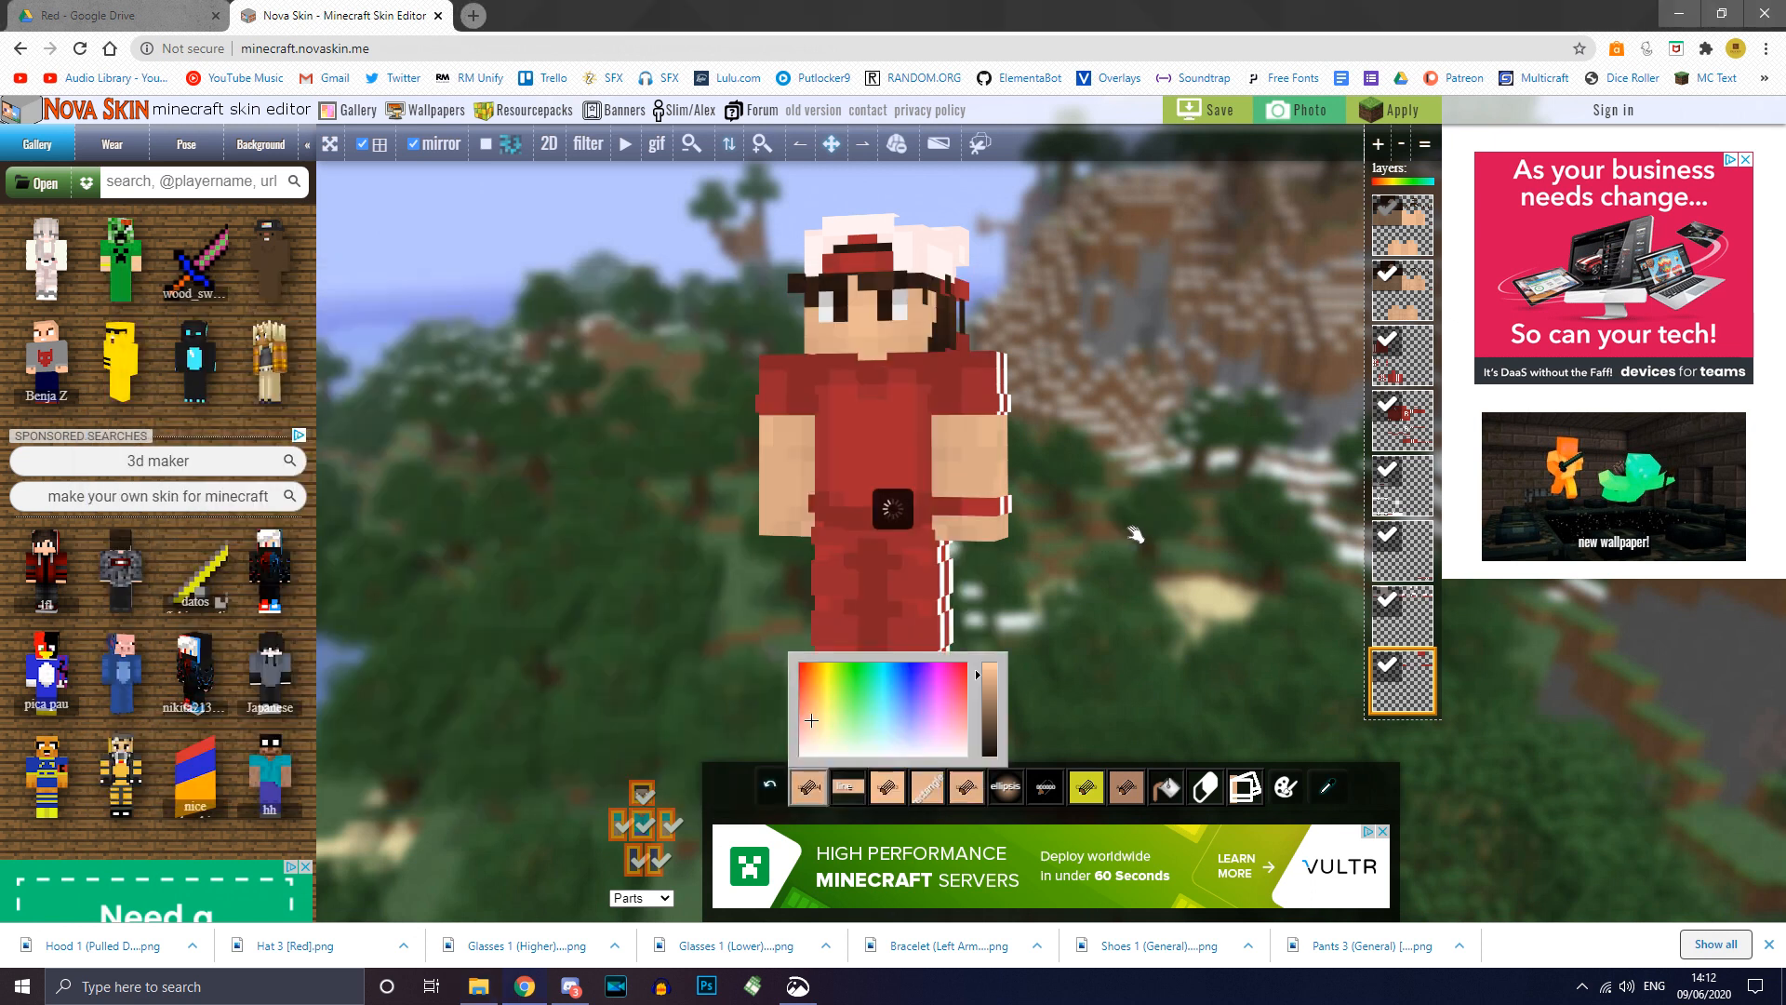
scroll(1168, 491, "up", 2)
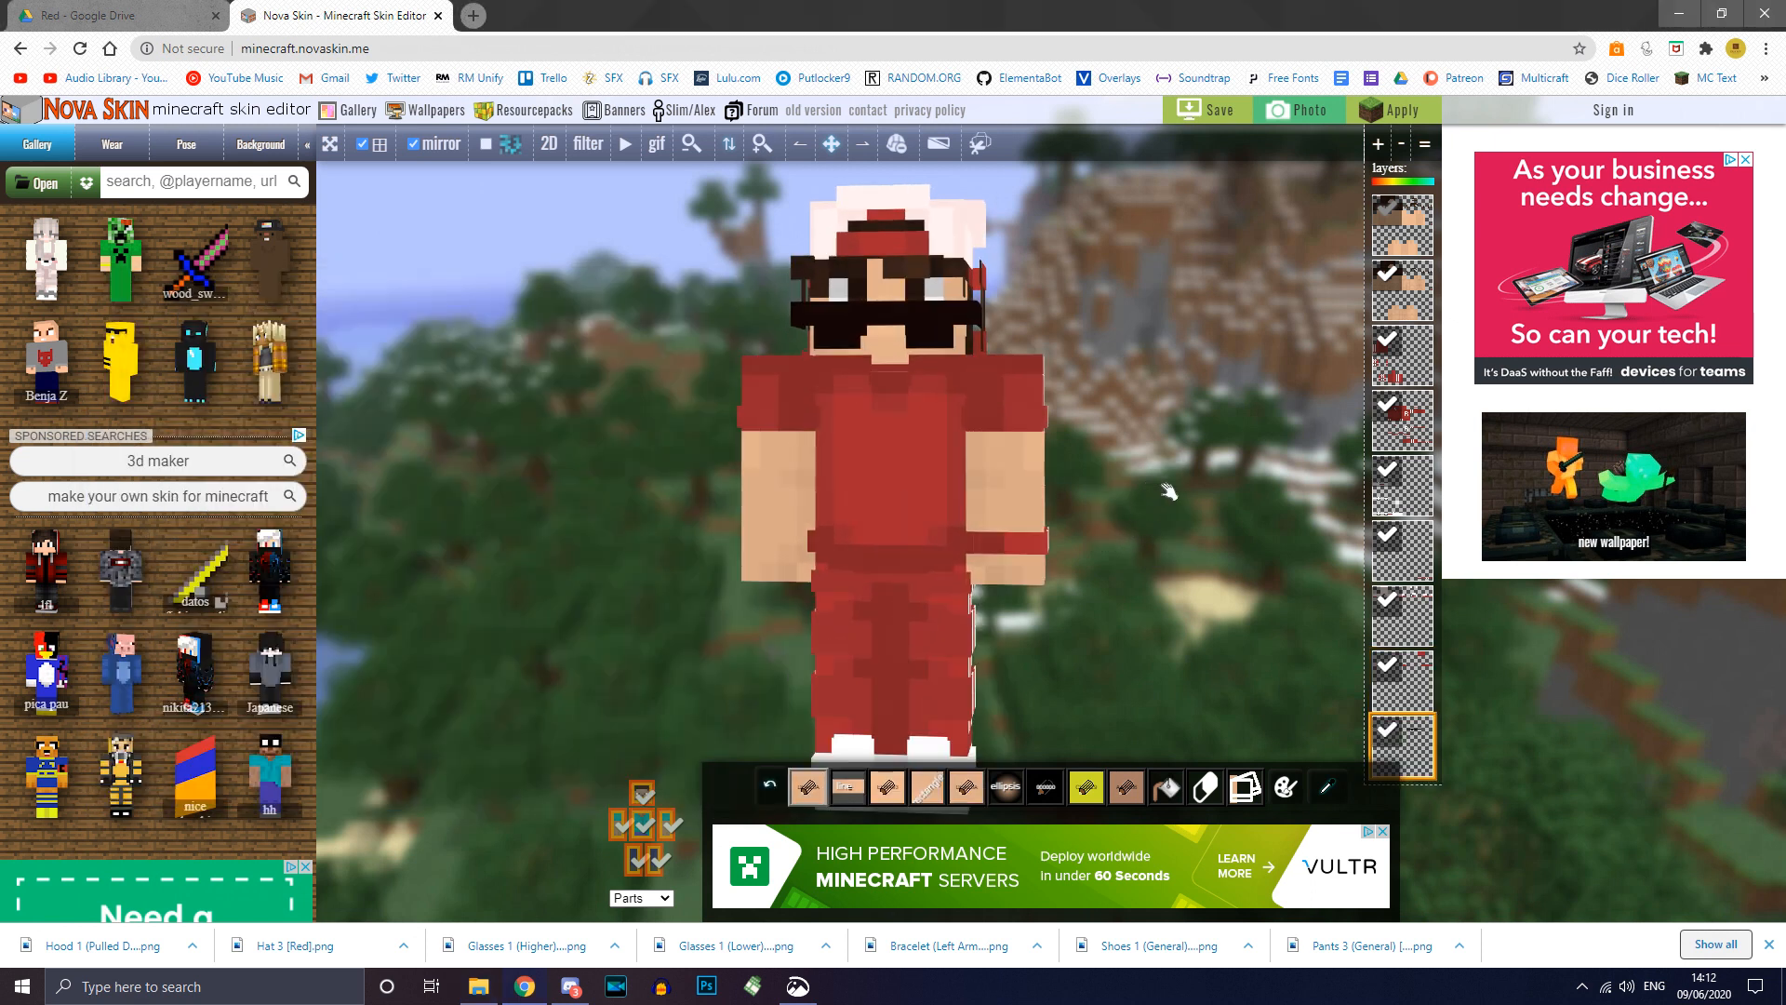
scroll(1168, 491, "up", 1)
right_click_drag(1219, 486, 1203, 560)
left_click_drag(1183, 473, 1196, 551)
left_click_drag(1190, 476, 1182, 478)
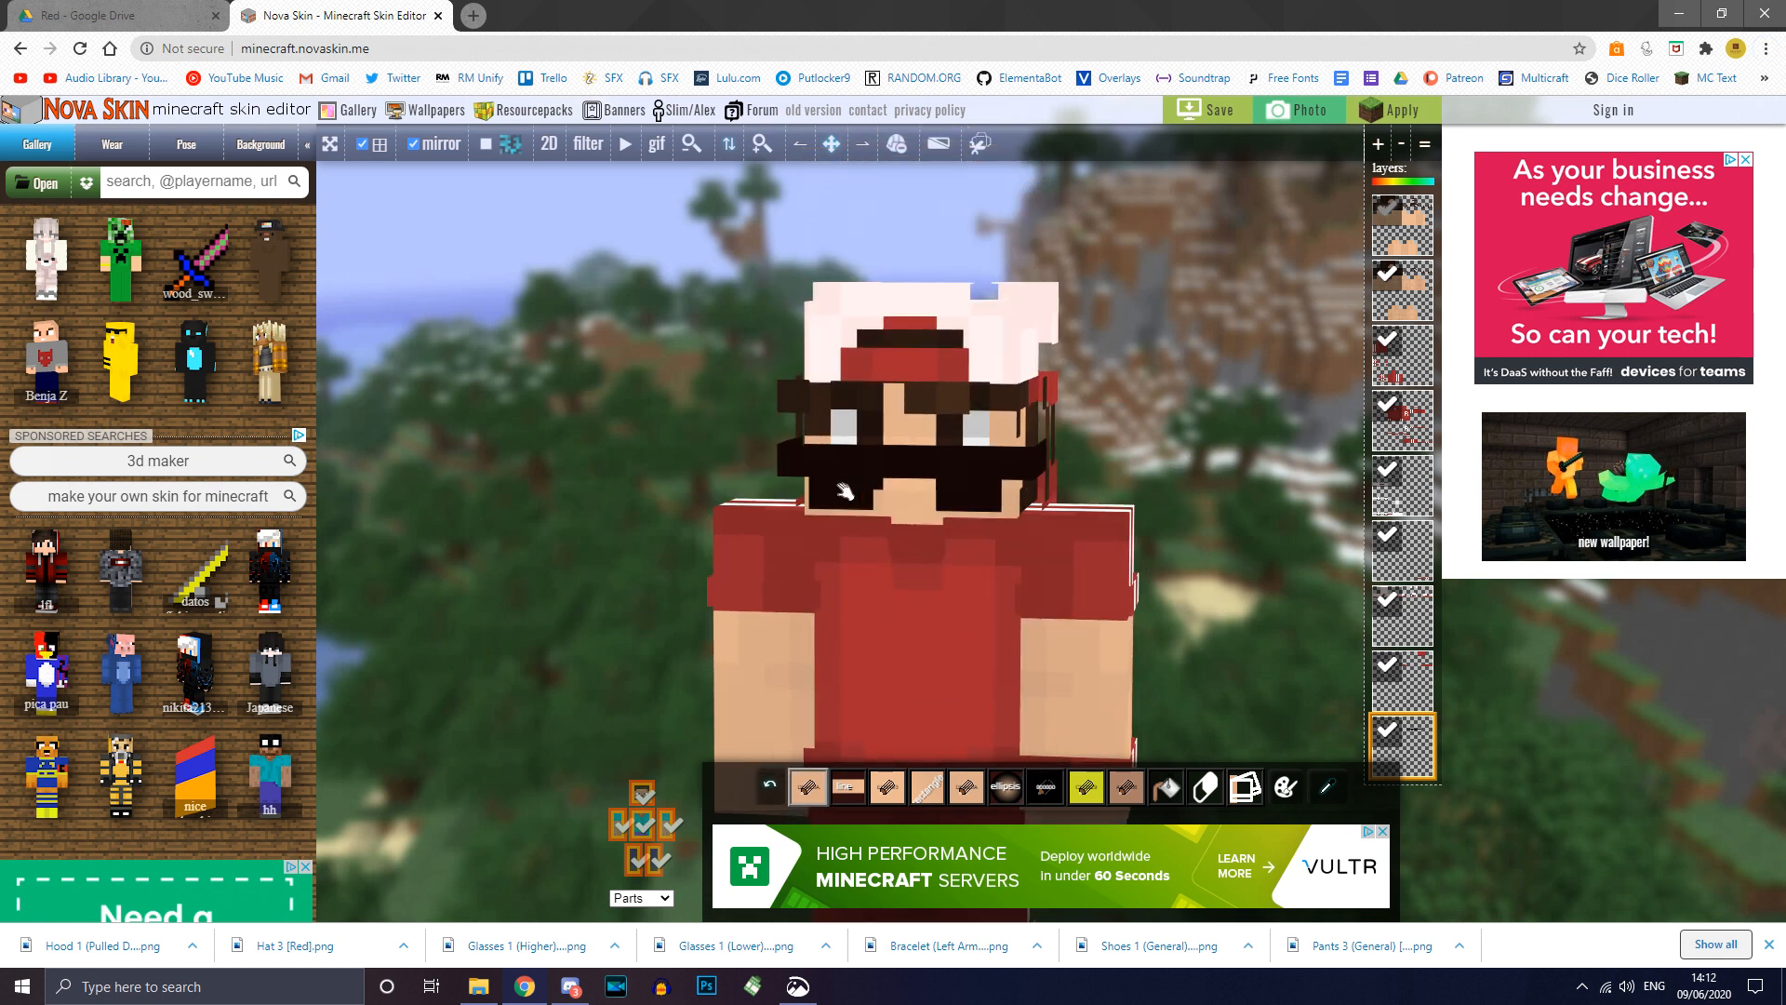
Step: Toggle the head's outer layer and the glasses layer to compare the eyes
left_click(642, 796)
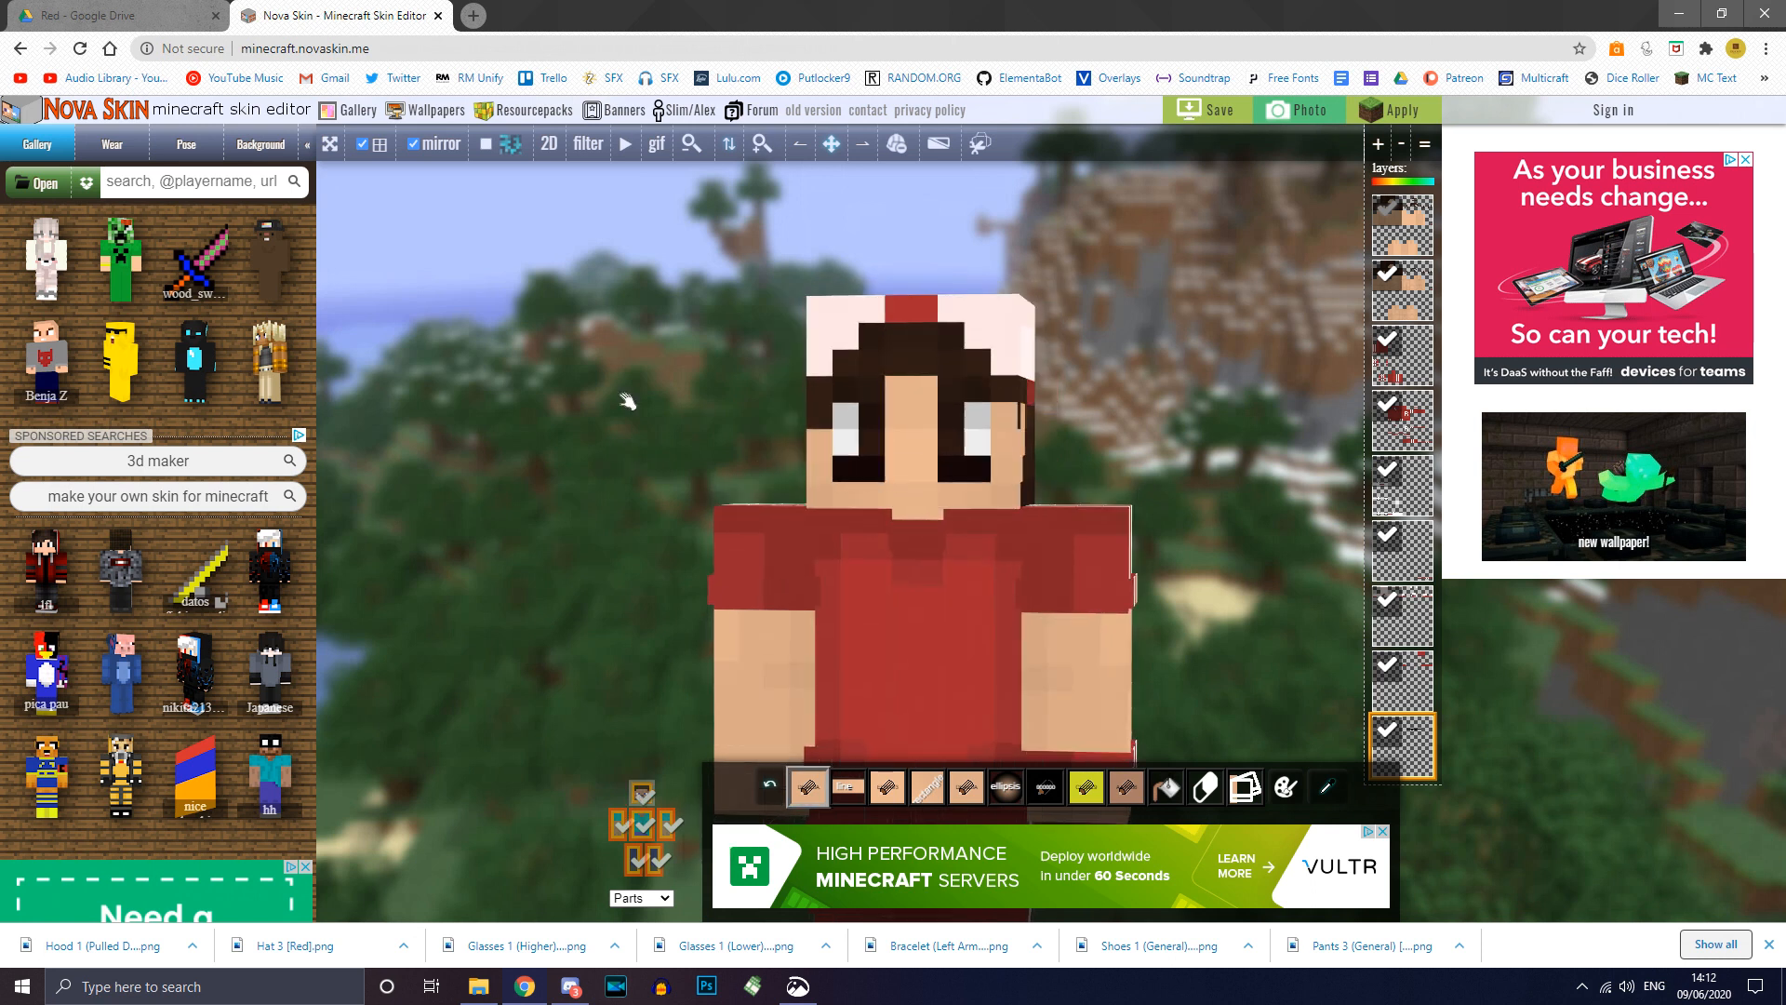
scroll(630, 400, "up", 2)
left_click(1384, 738)
left_click(1384, 737)
left_click(1383, 738)
left_click(1383, 737)
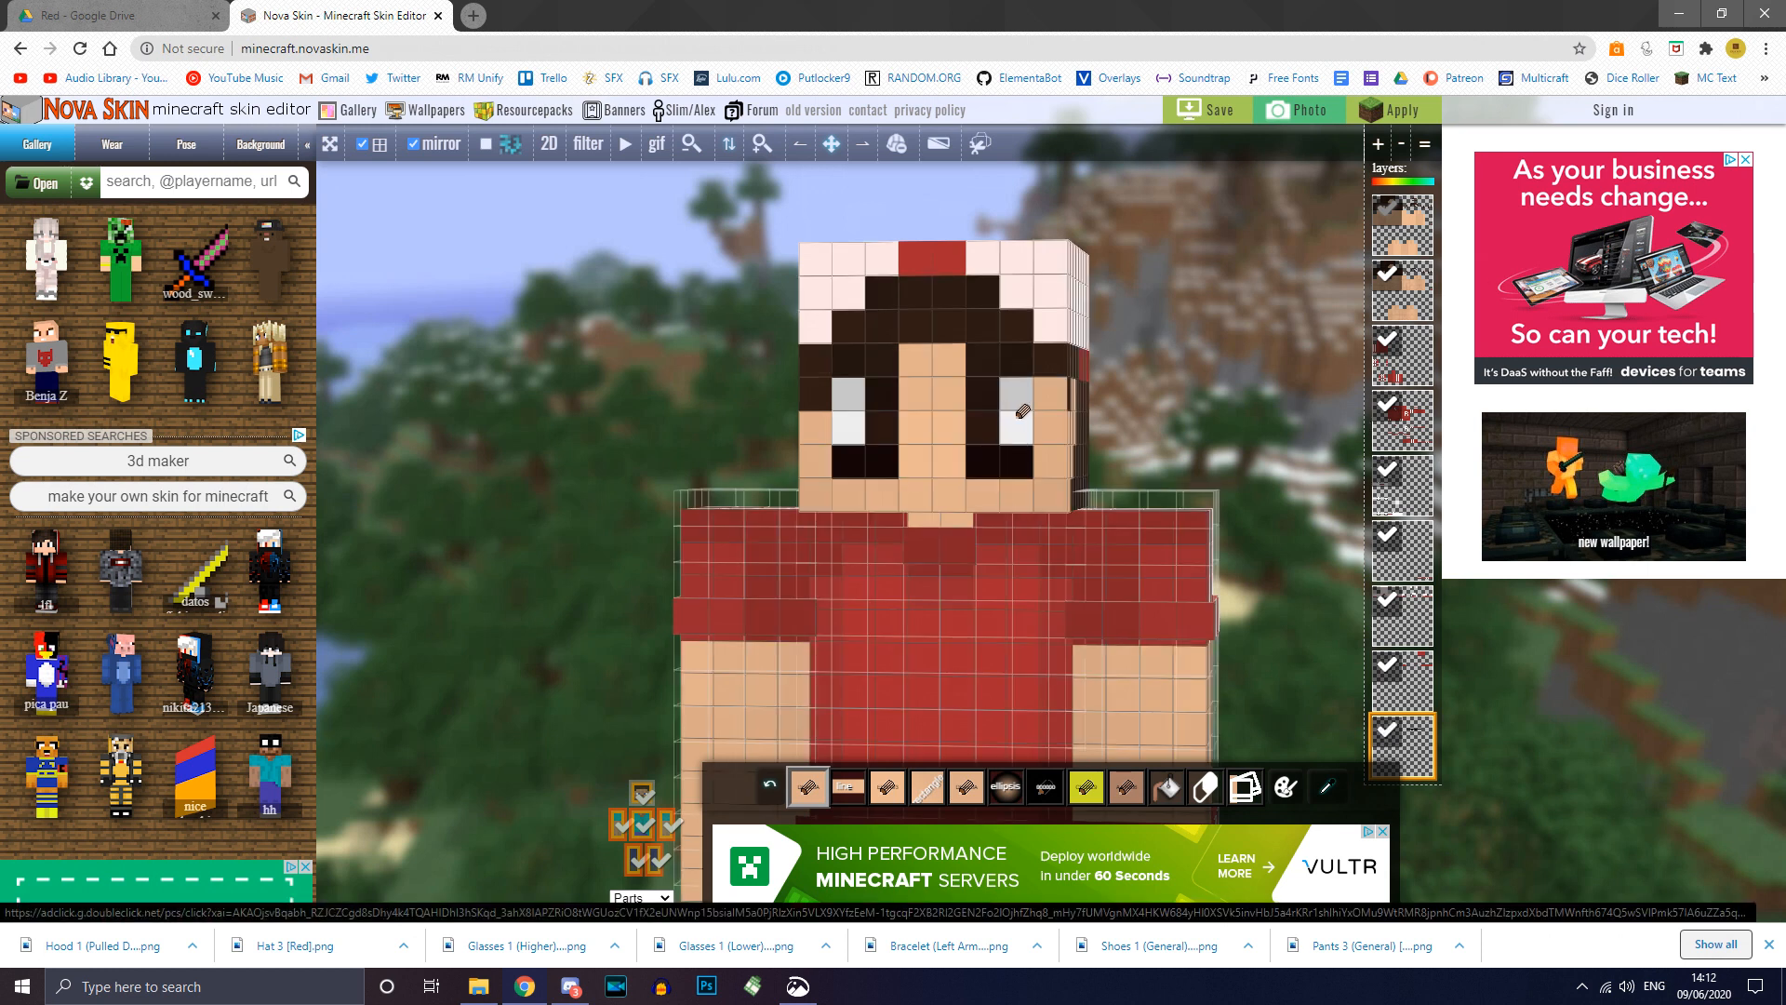
left_click(641, 796)
left_click(642, 796)
Step: Add another glasses layer from Downloads and compare it with the head overlay off and on
mouse_move(51, 278)
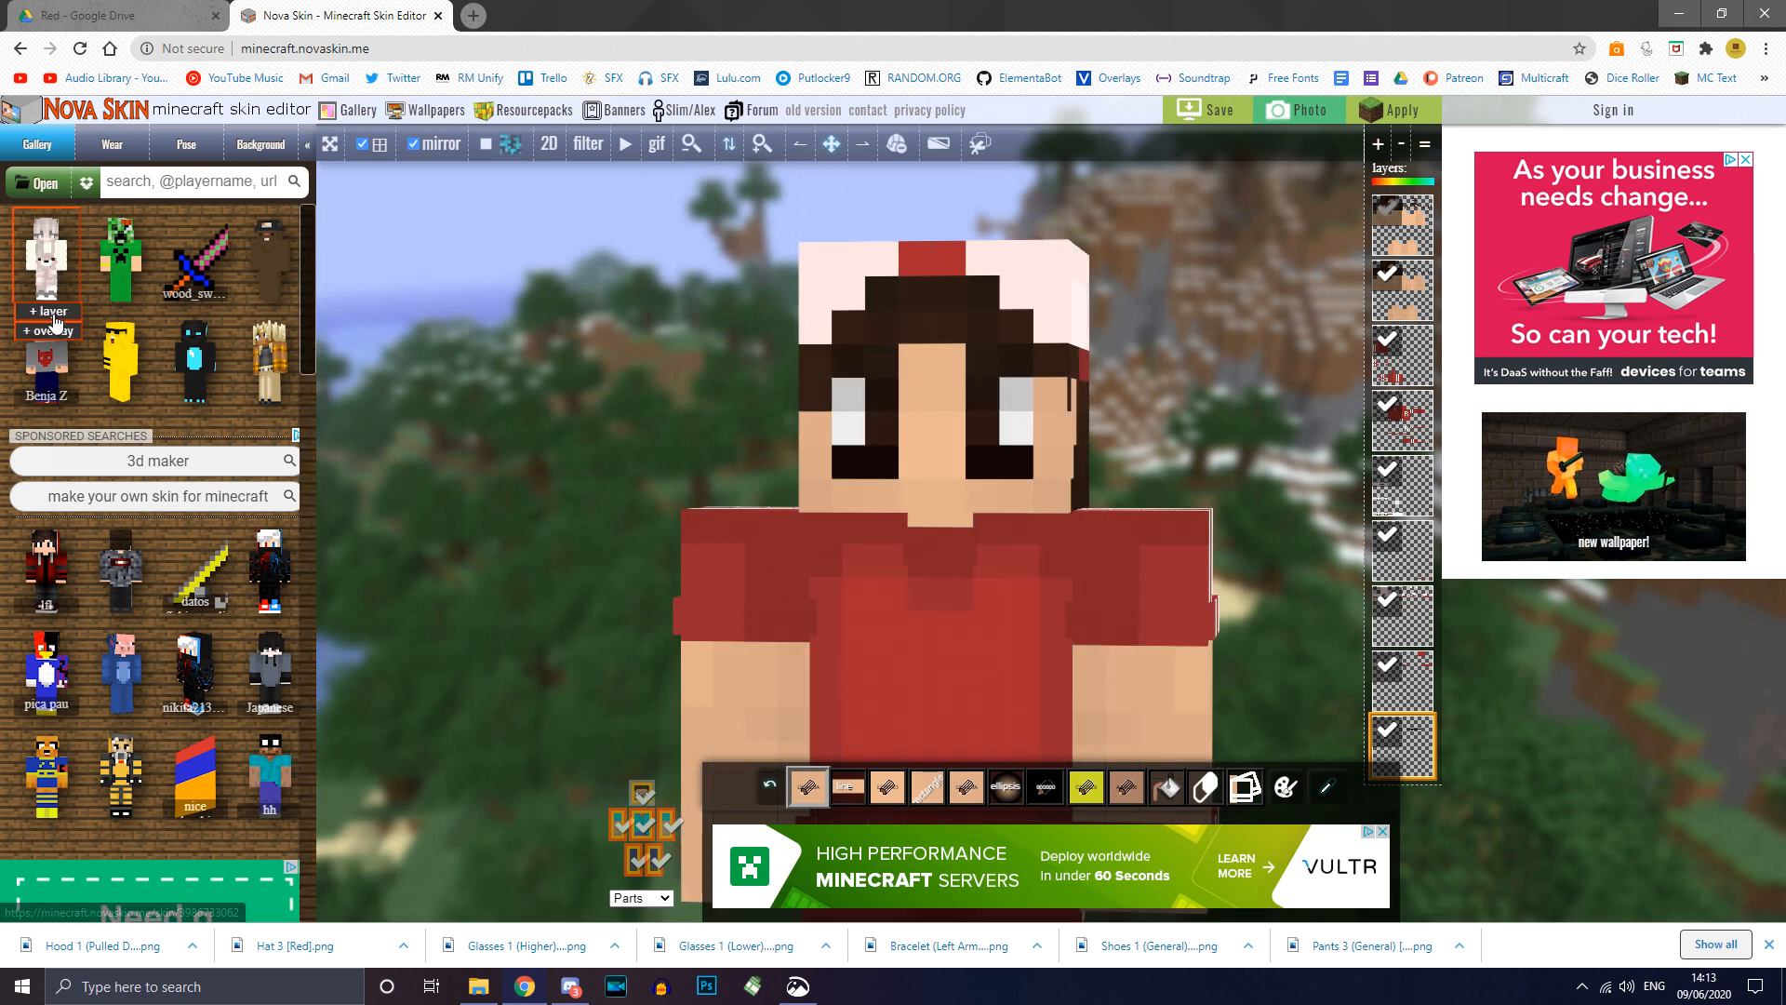
left_click(489, 998)
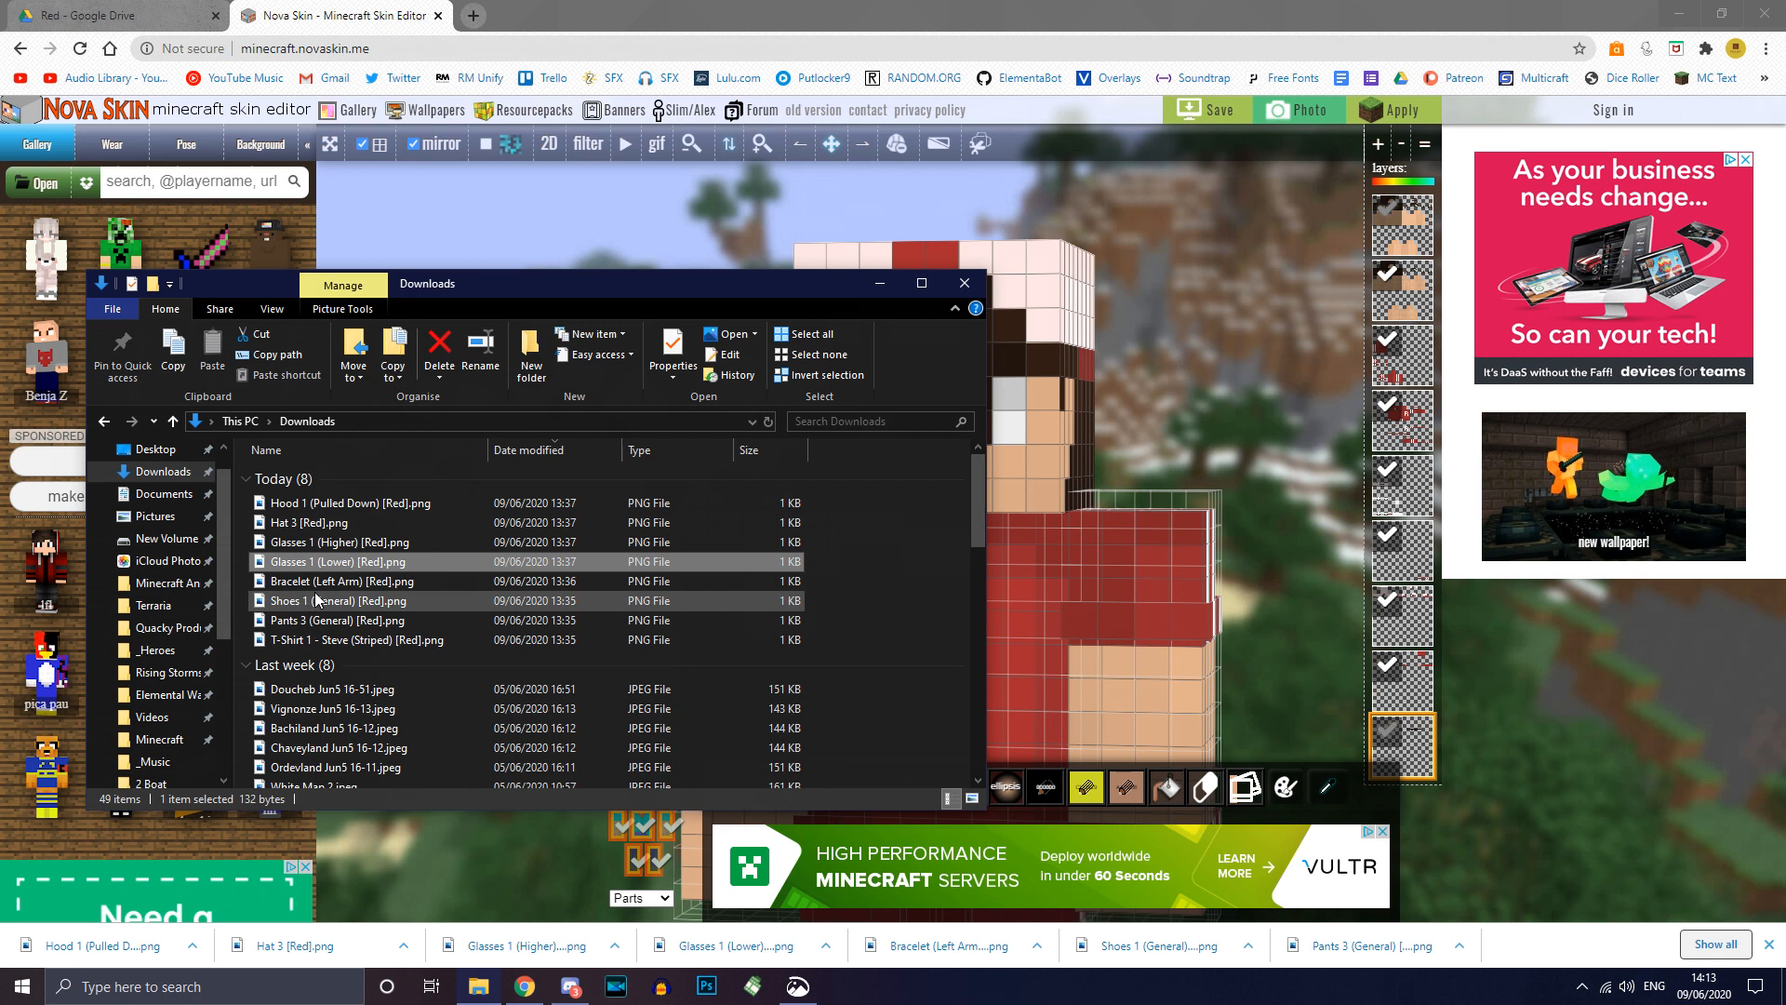
left_click_drag(381, 543, 1267, 465)
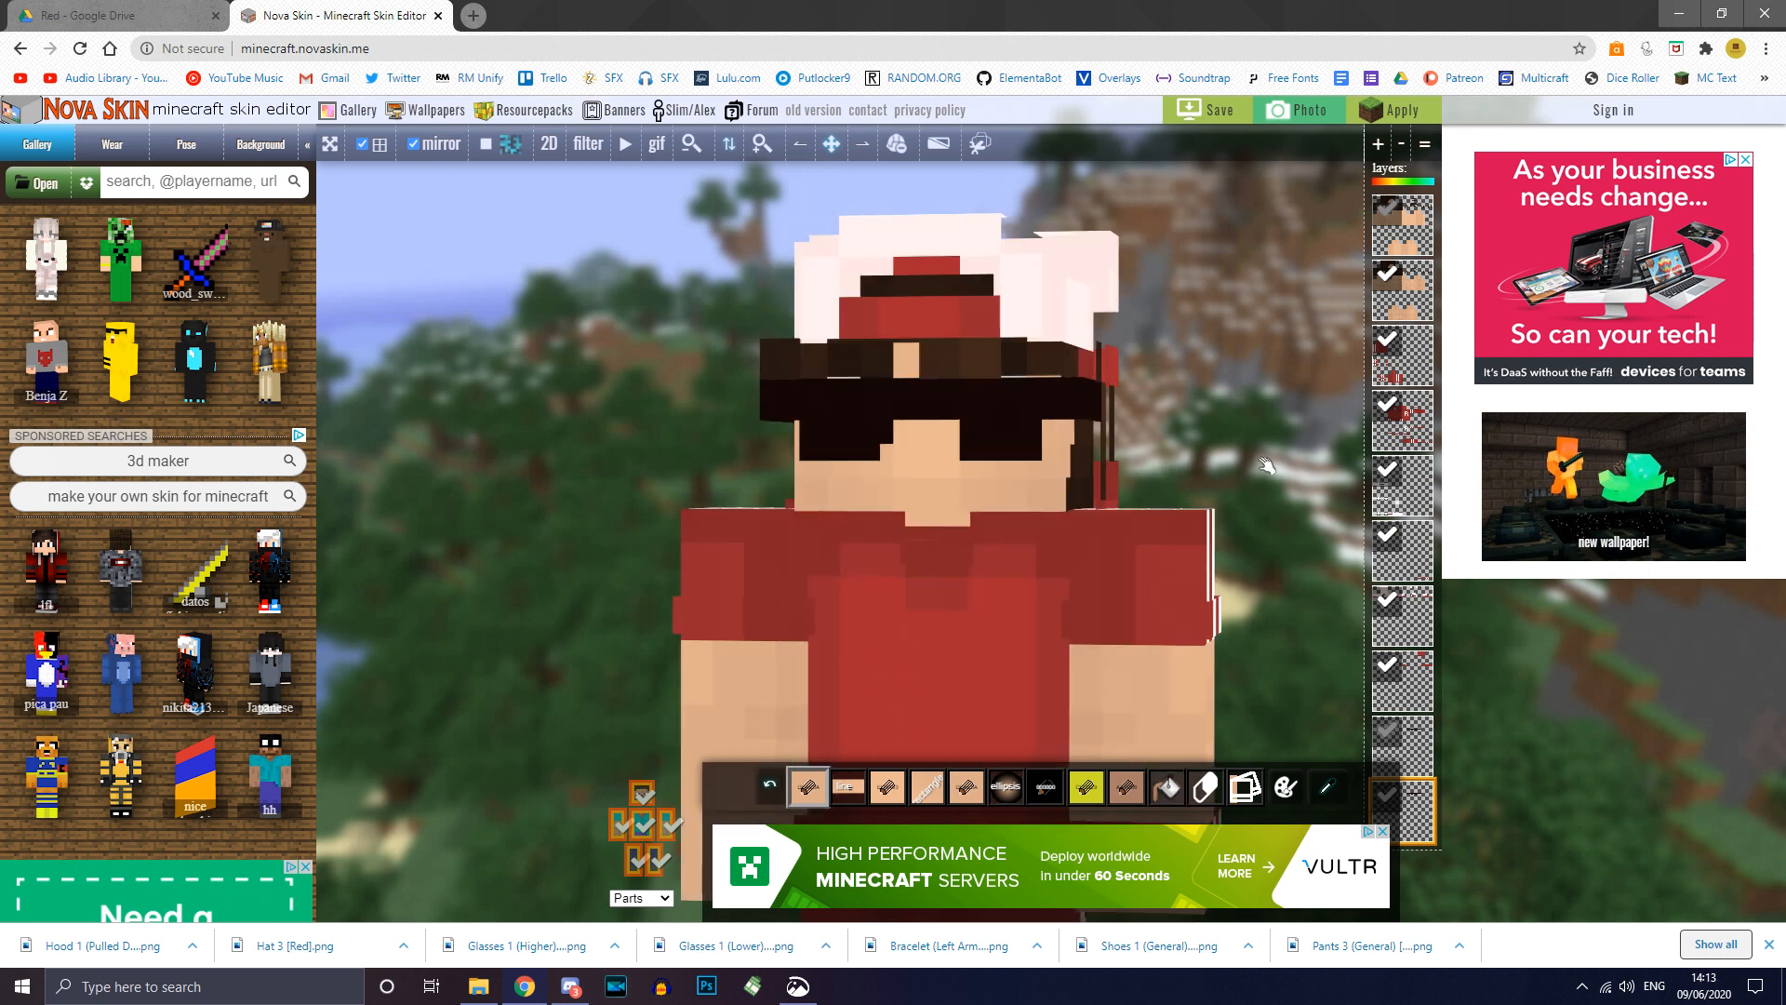
left_click(645, 795)
left_click_drag(1284, 378, 925, 403)
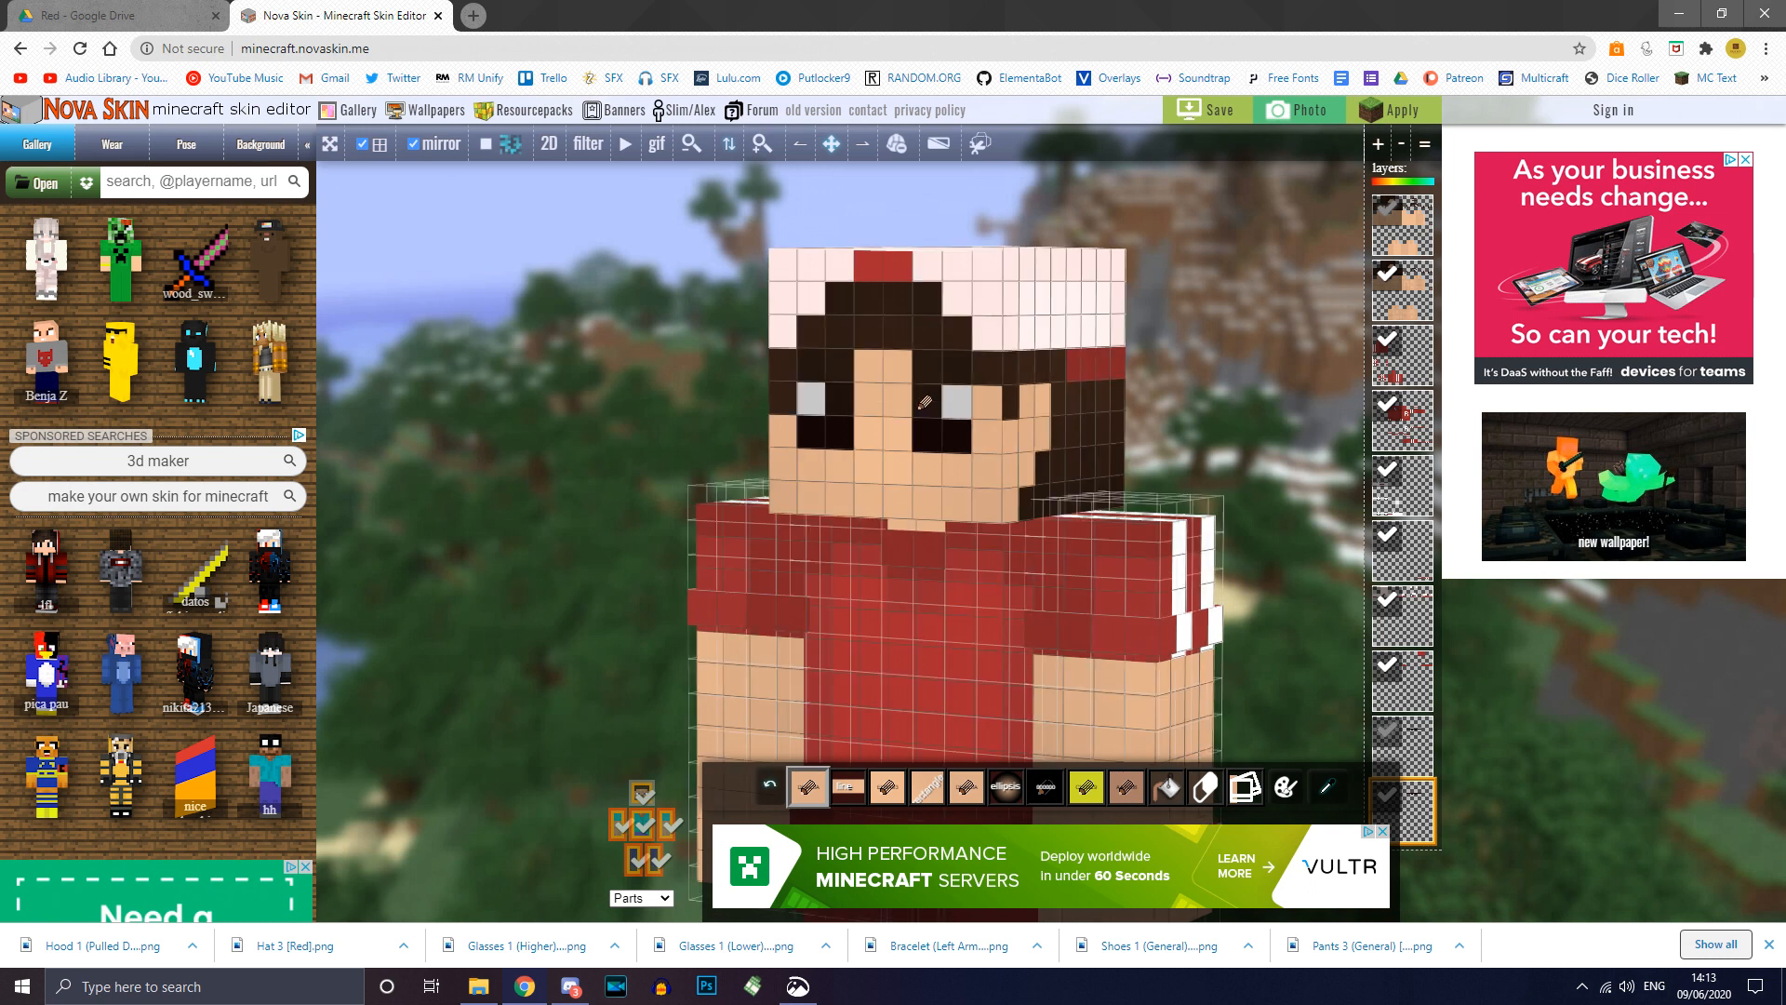
left_click(643, 795)
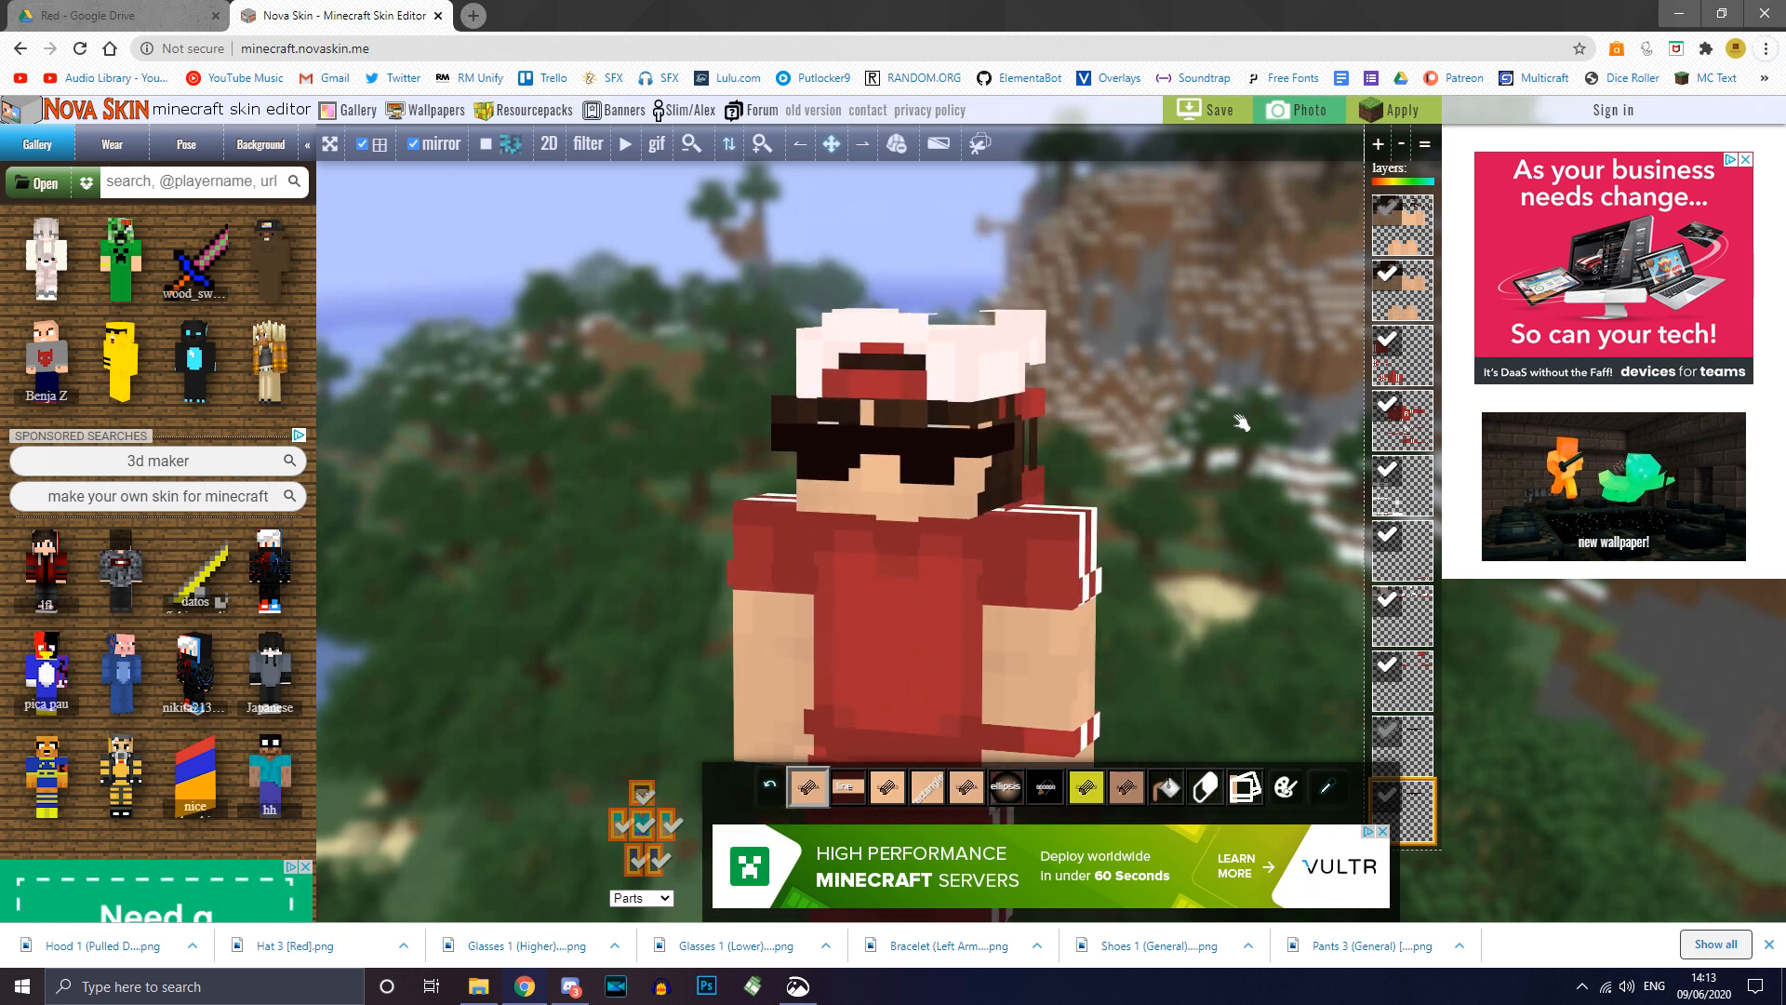
right_click_drag(1242, 423, 1244, 351)
scroll(1244, 351, "down", 3)
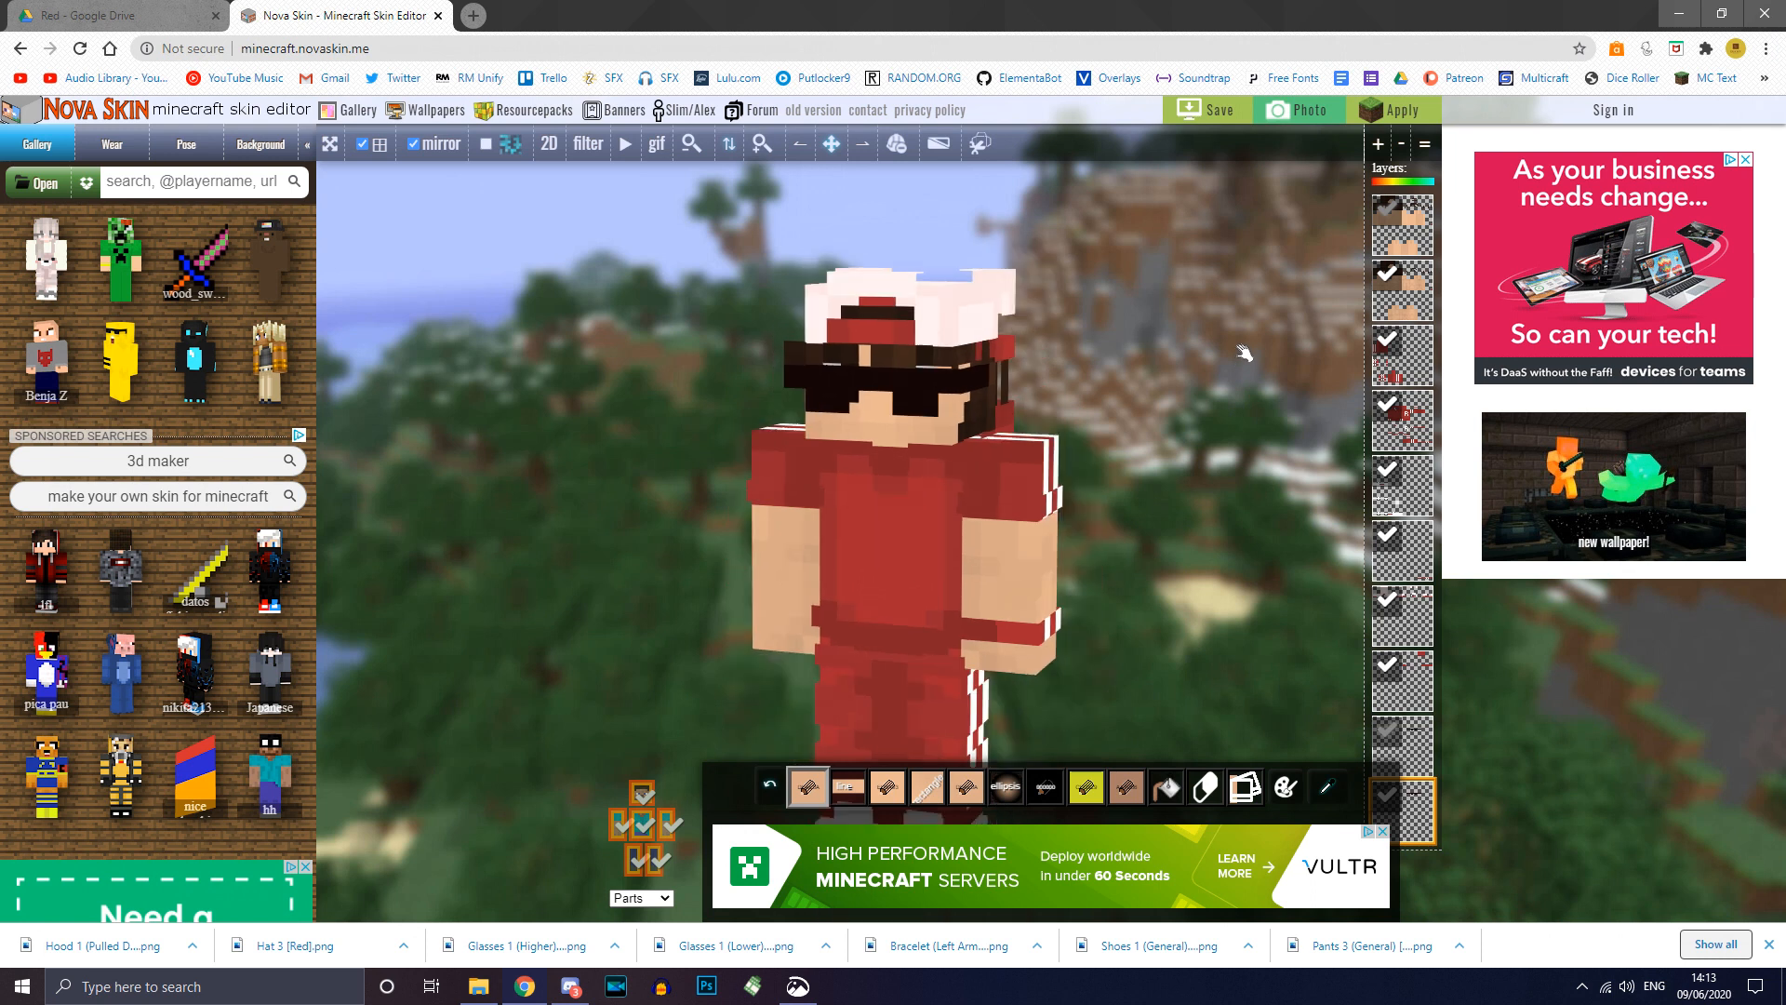
right_click_drag(1193, 435, 1201, 414)
scroll(1201, 414, "down", 1)
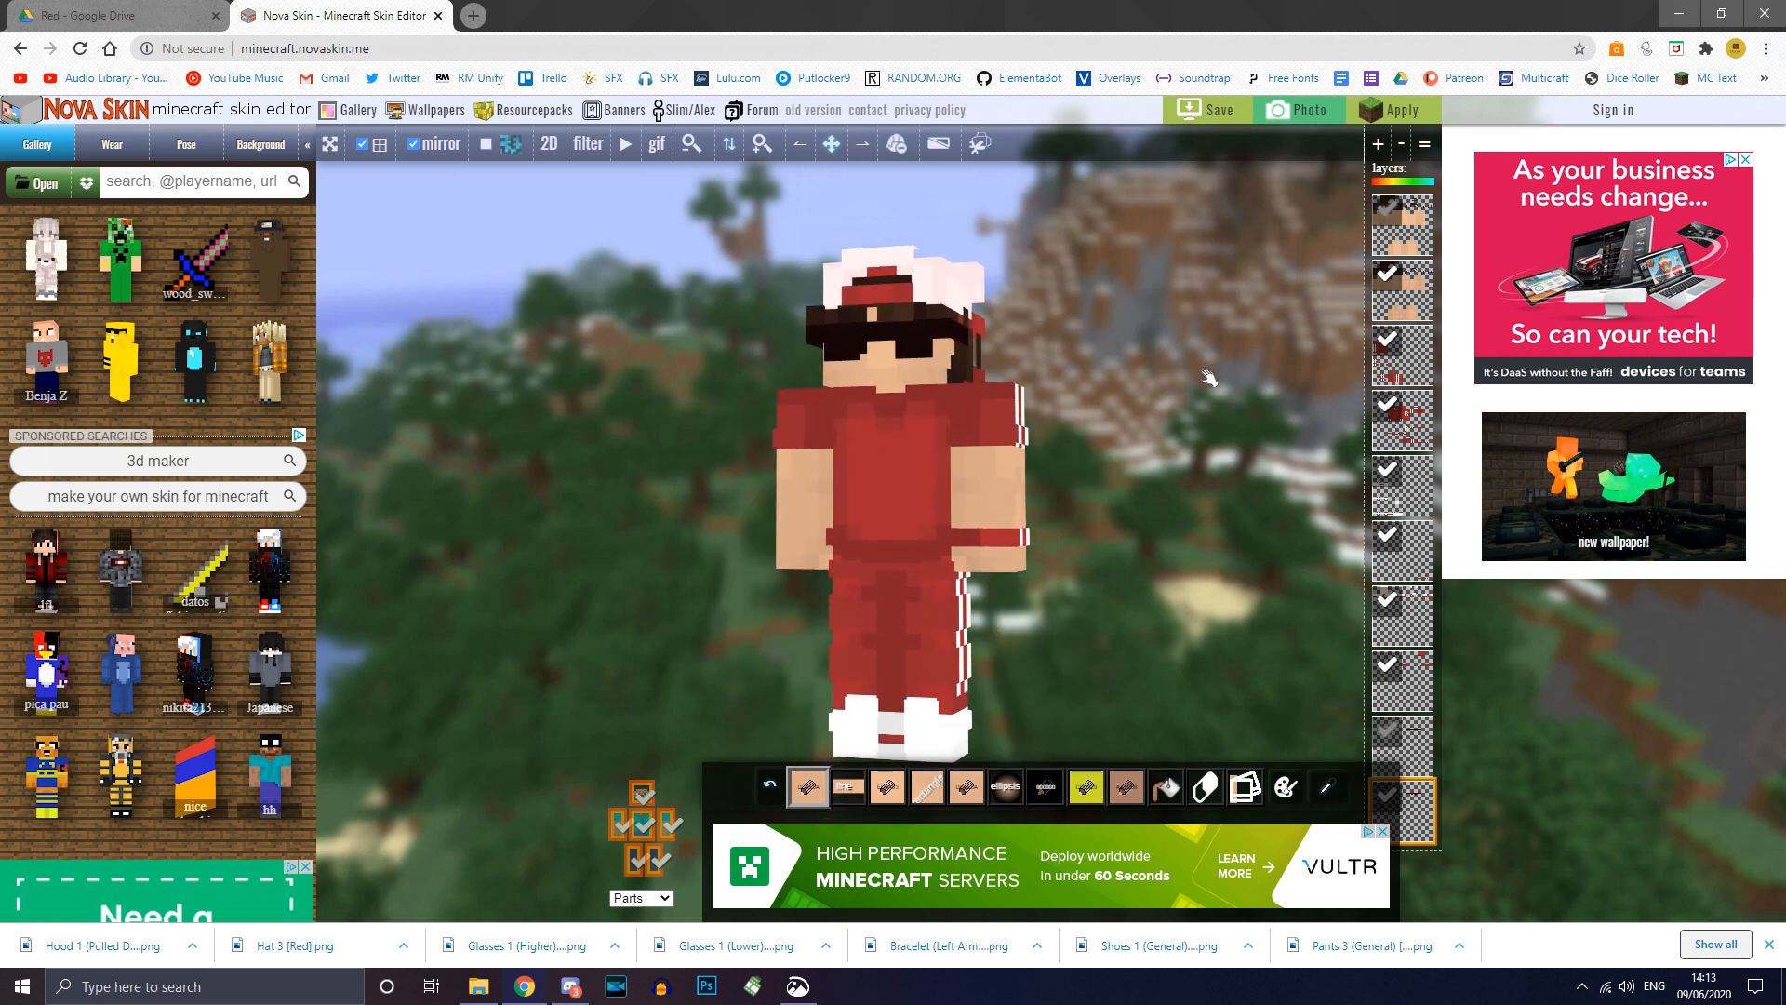
scroll(1173, 412, "down", 1)
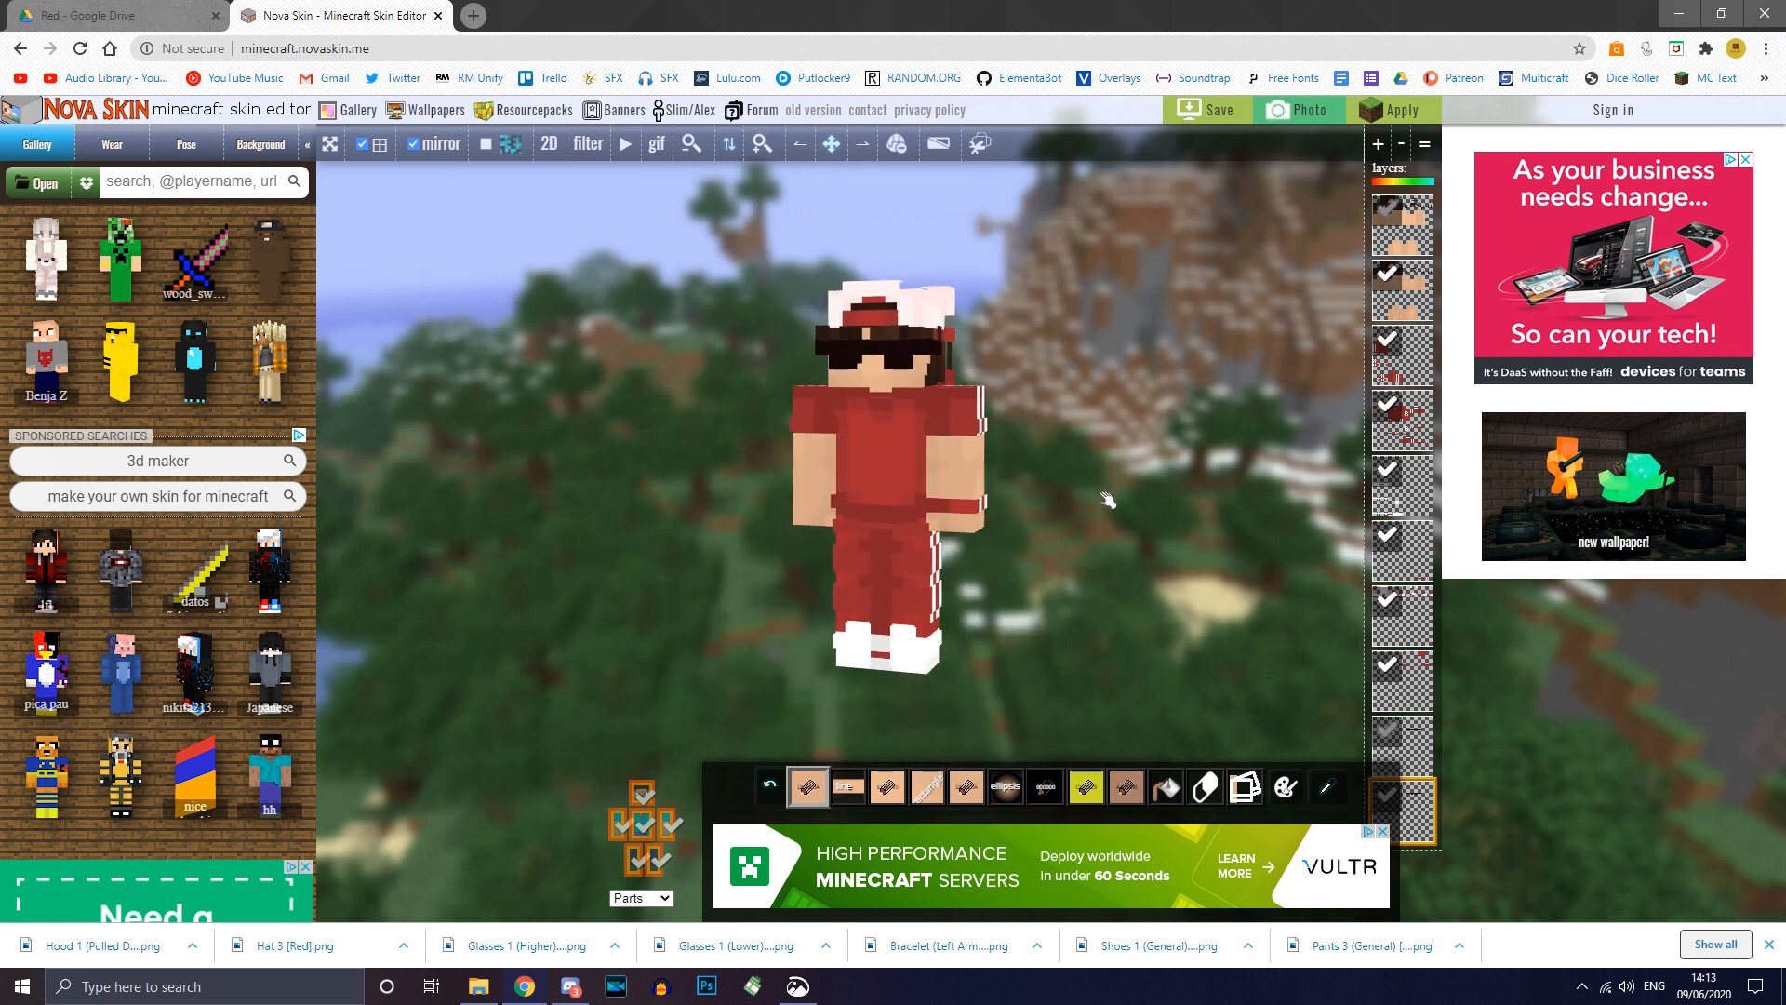
left_click_drag(1098, 500, 528, 498)
scroll(526, 488, "up", 3)
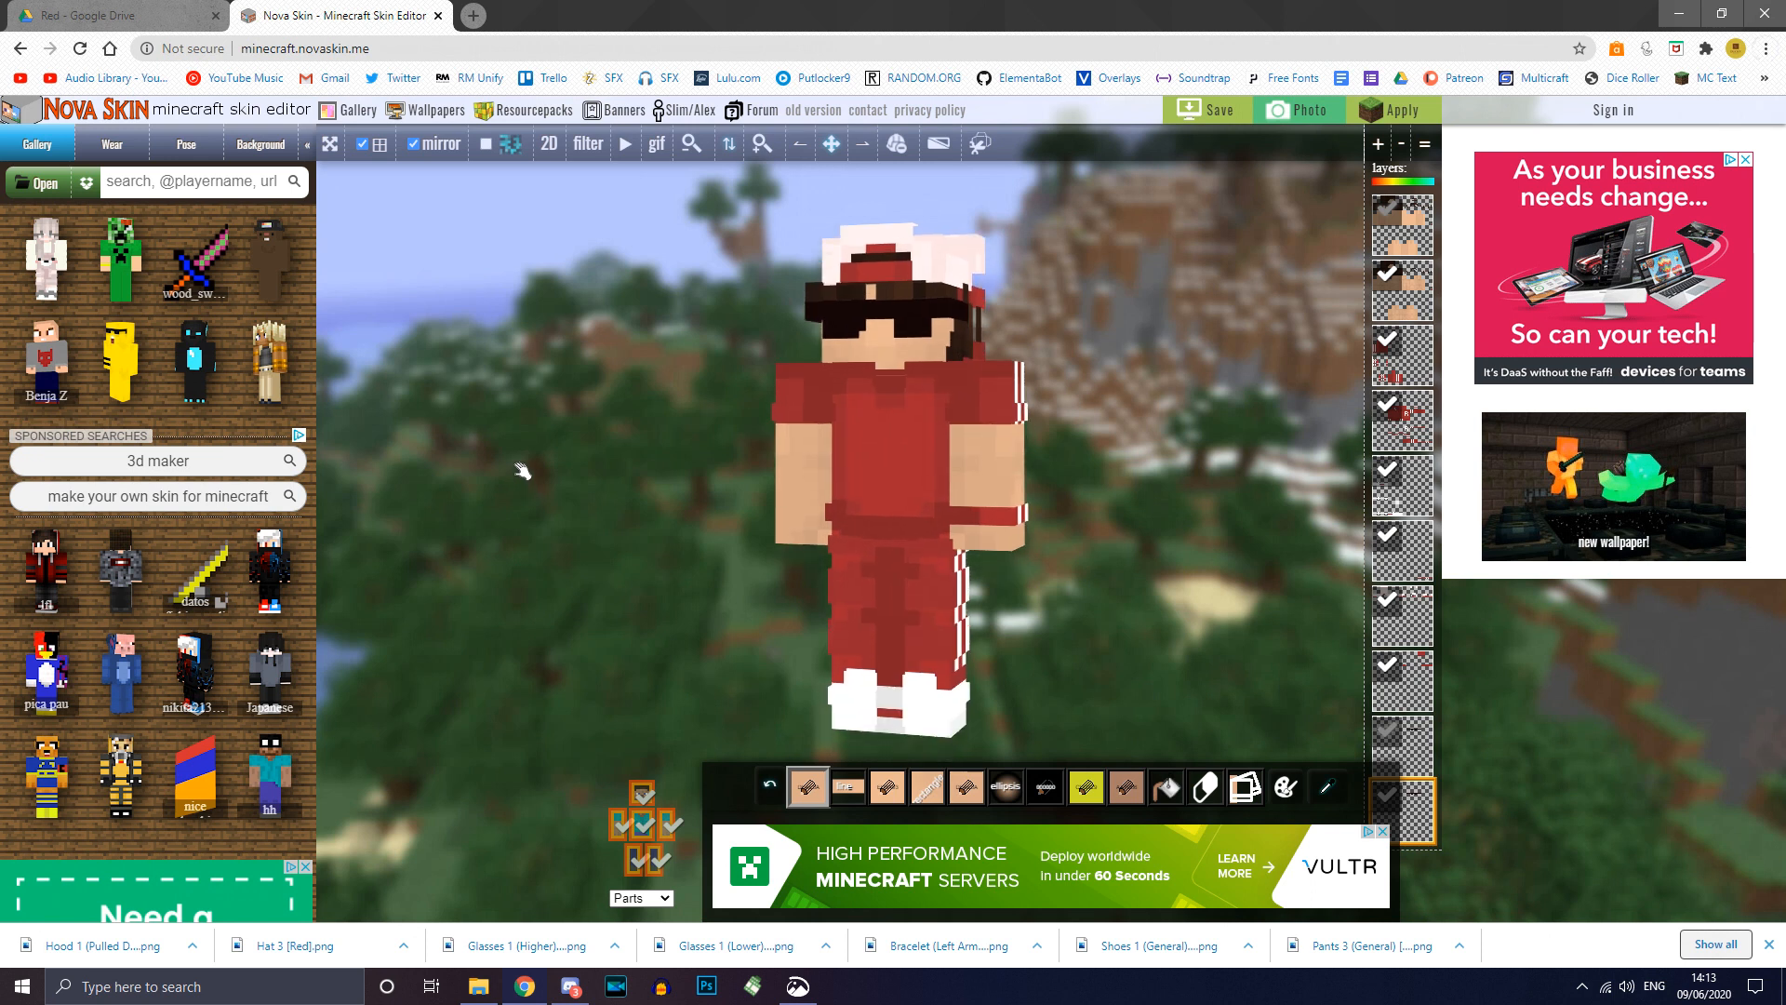
Step: Bring up the skin's save window and move between its name and description fields
left_click(1208, 118)
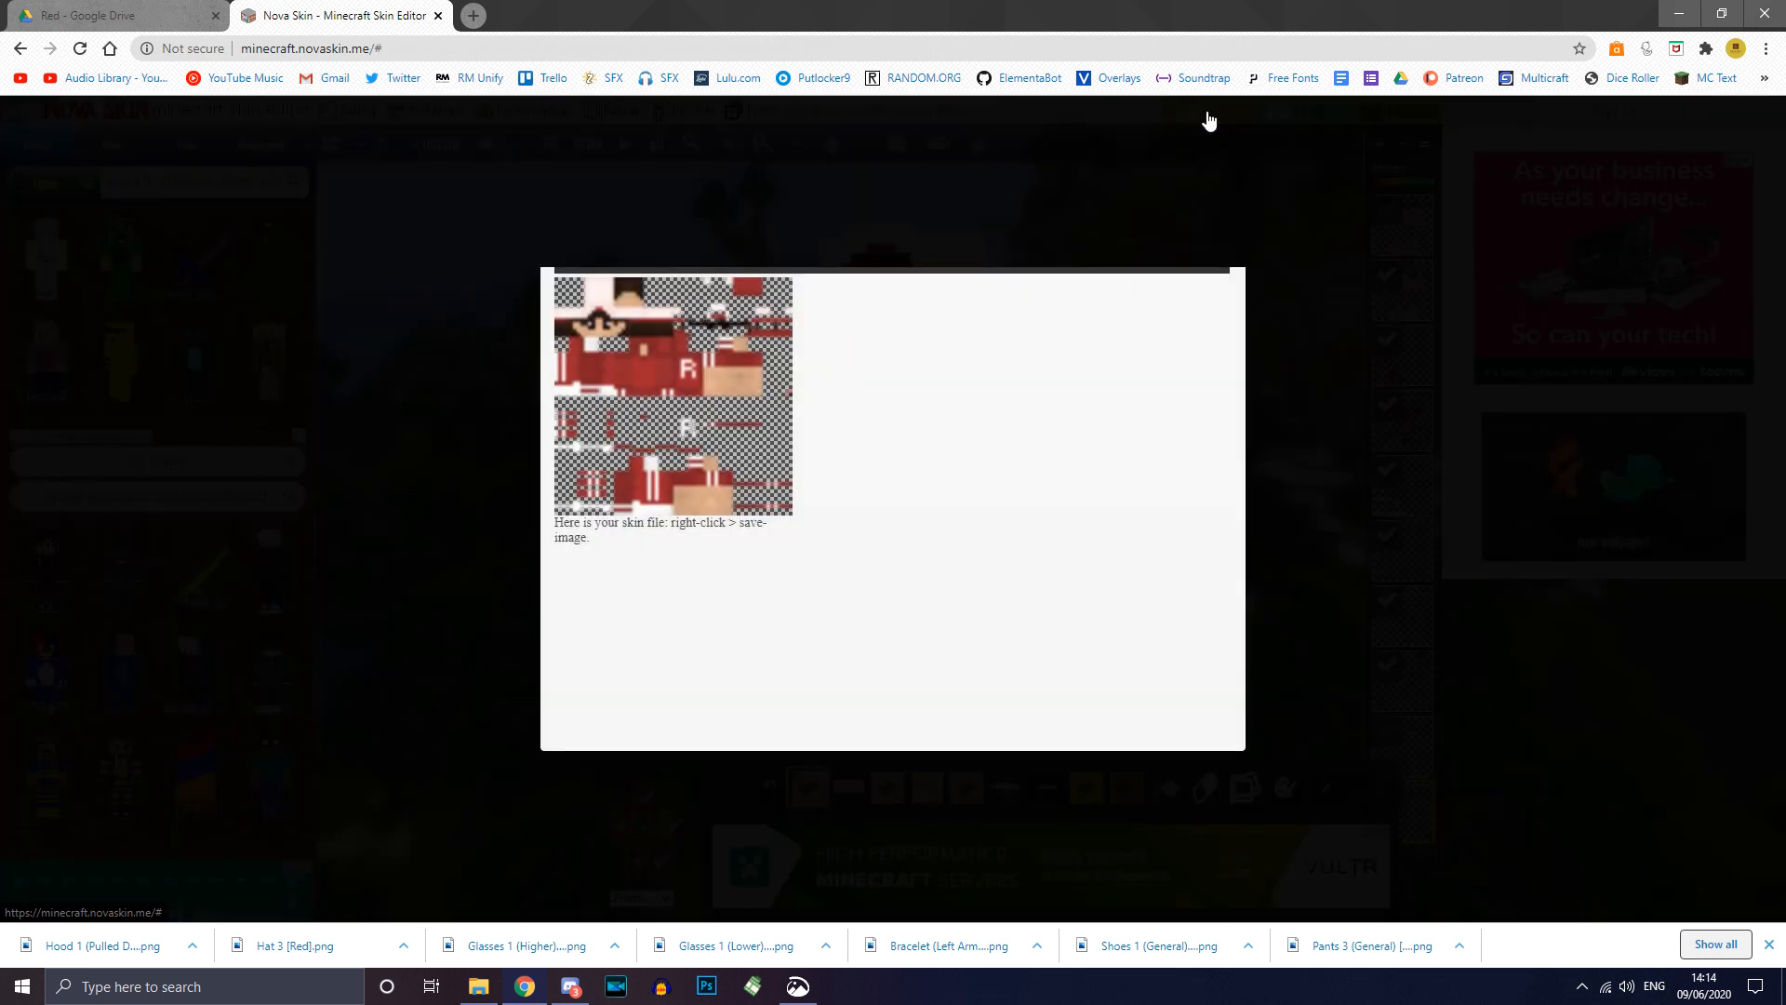
left_click(747, 566)
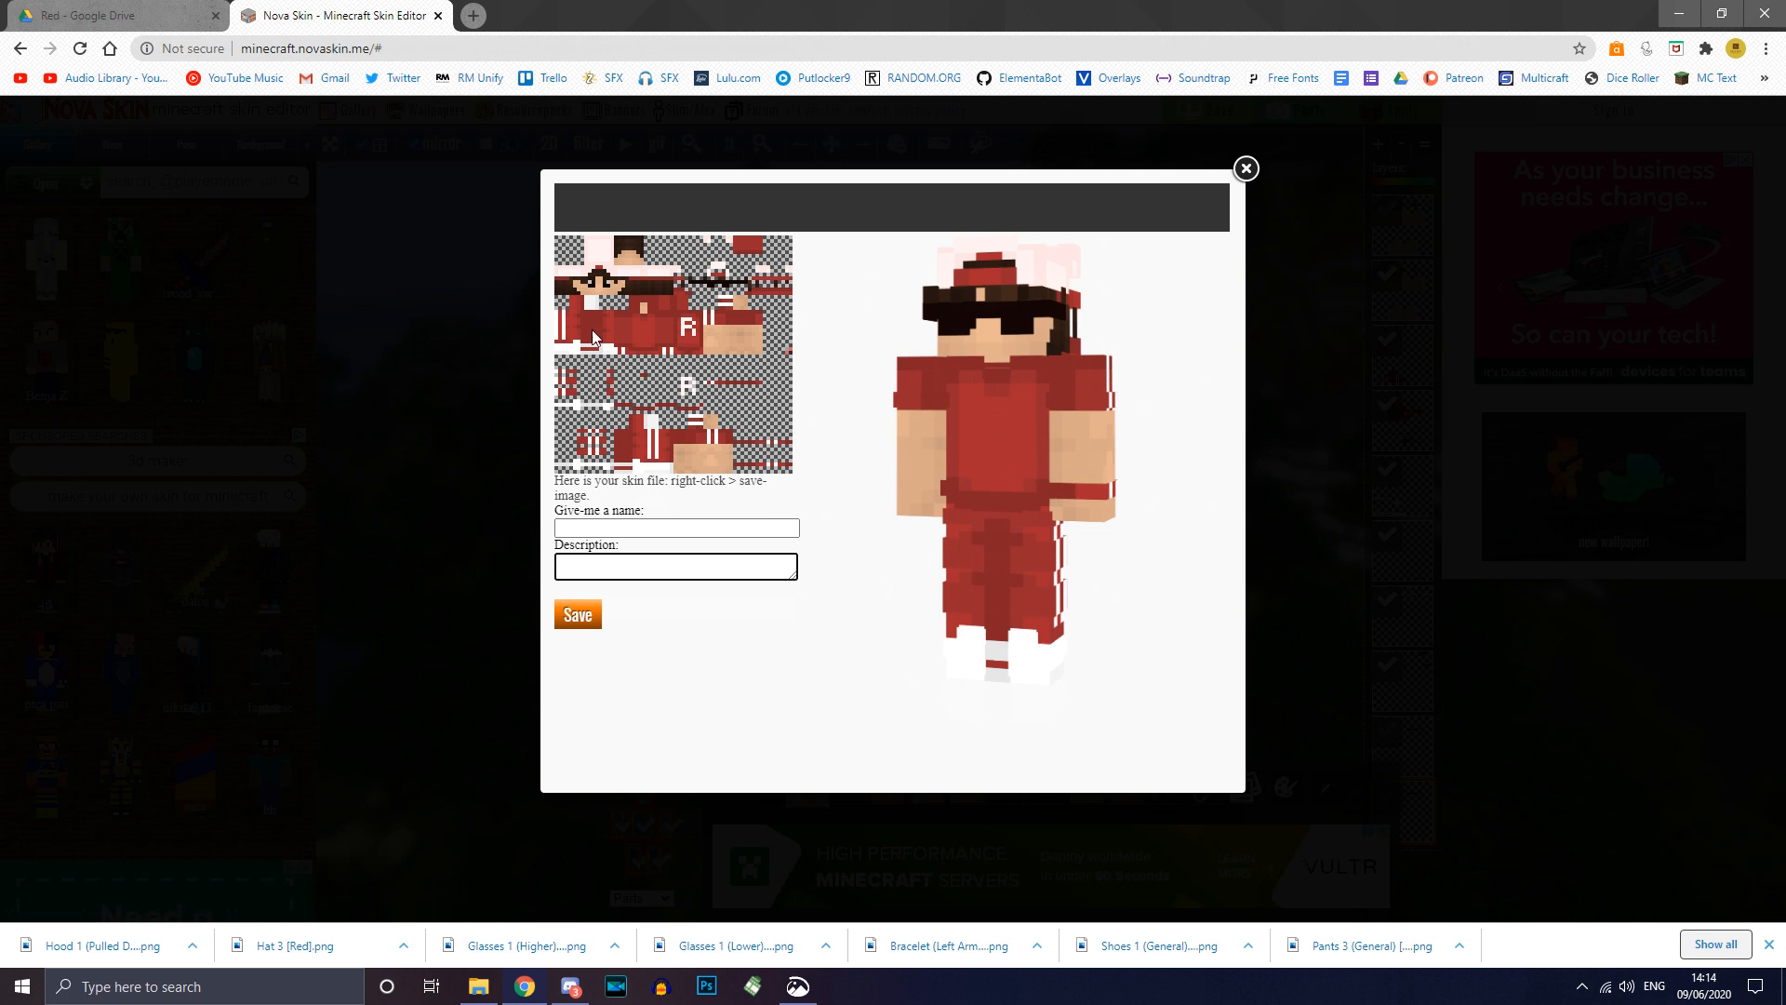
left_click(613, 528)
left_click(611, 566)
left_click(611, 529)
left_click(610, 569)
Step: Save the skin texture image as 'Ducky Red Test.png', then close the save window
right_click(705, 355)
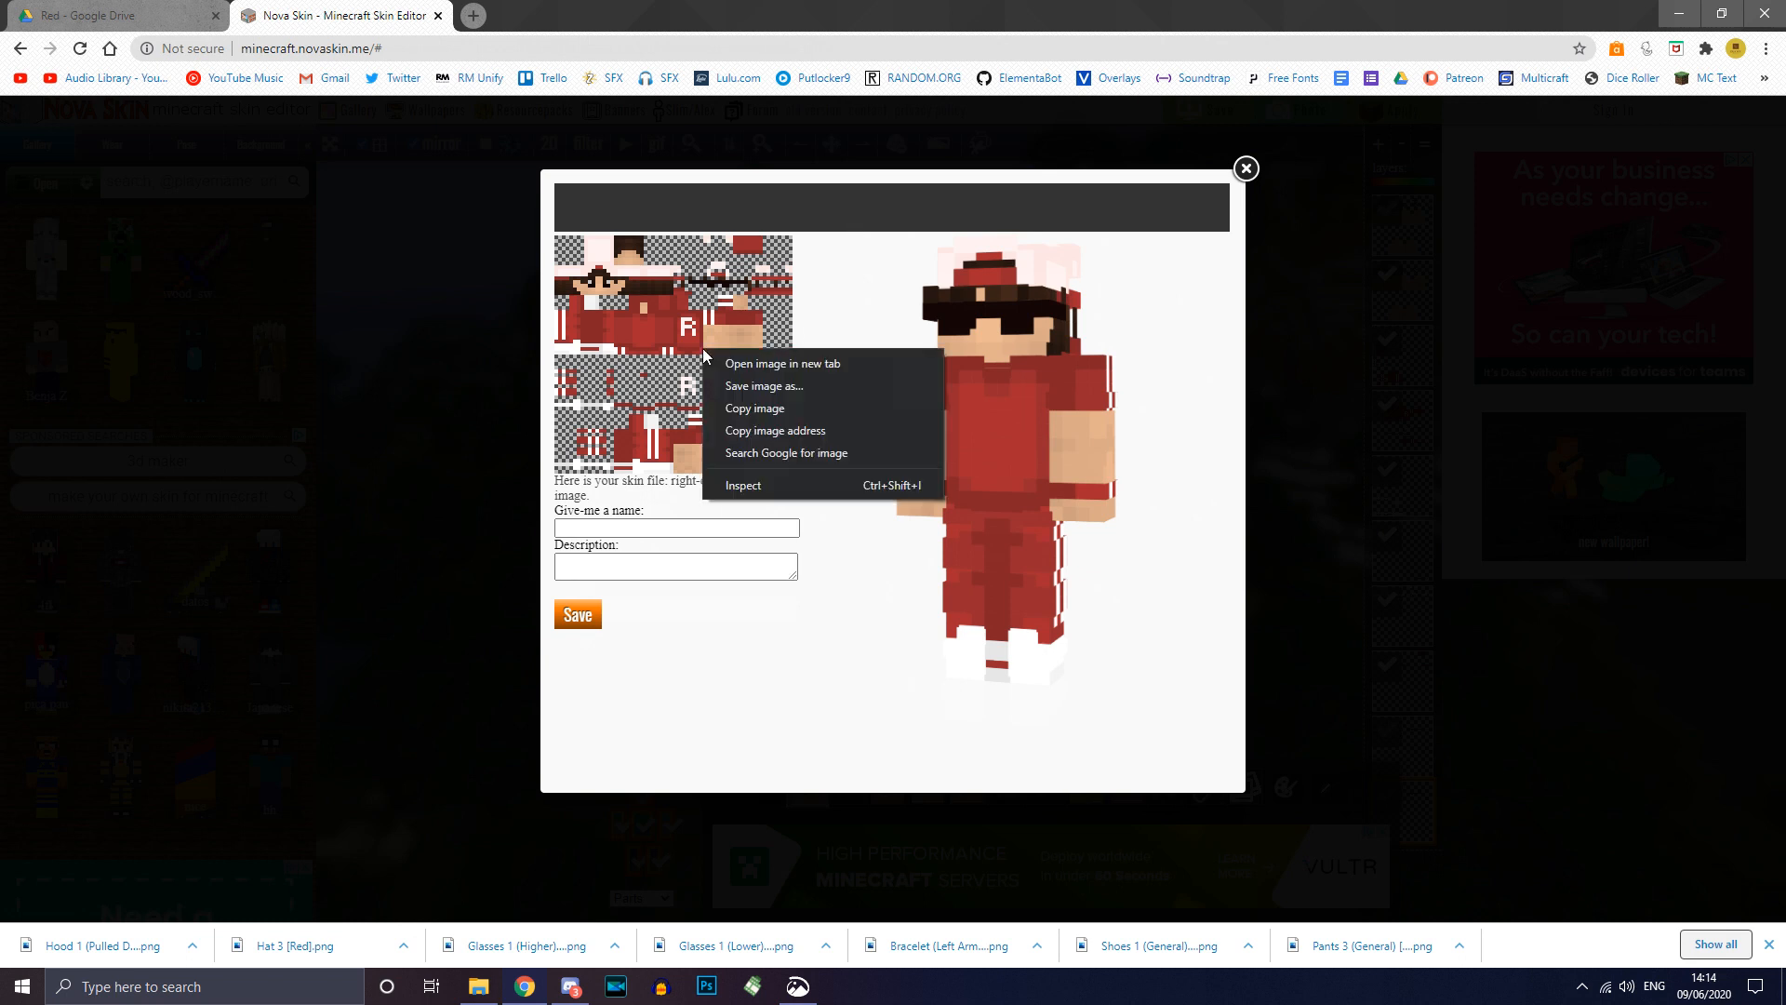
left_click(758, 385)
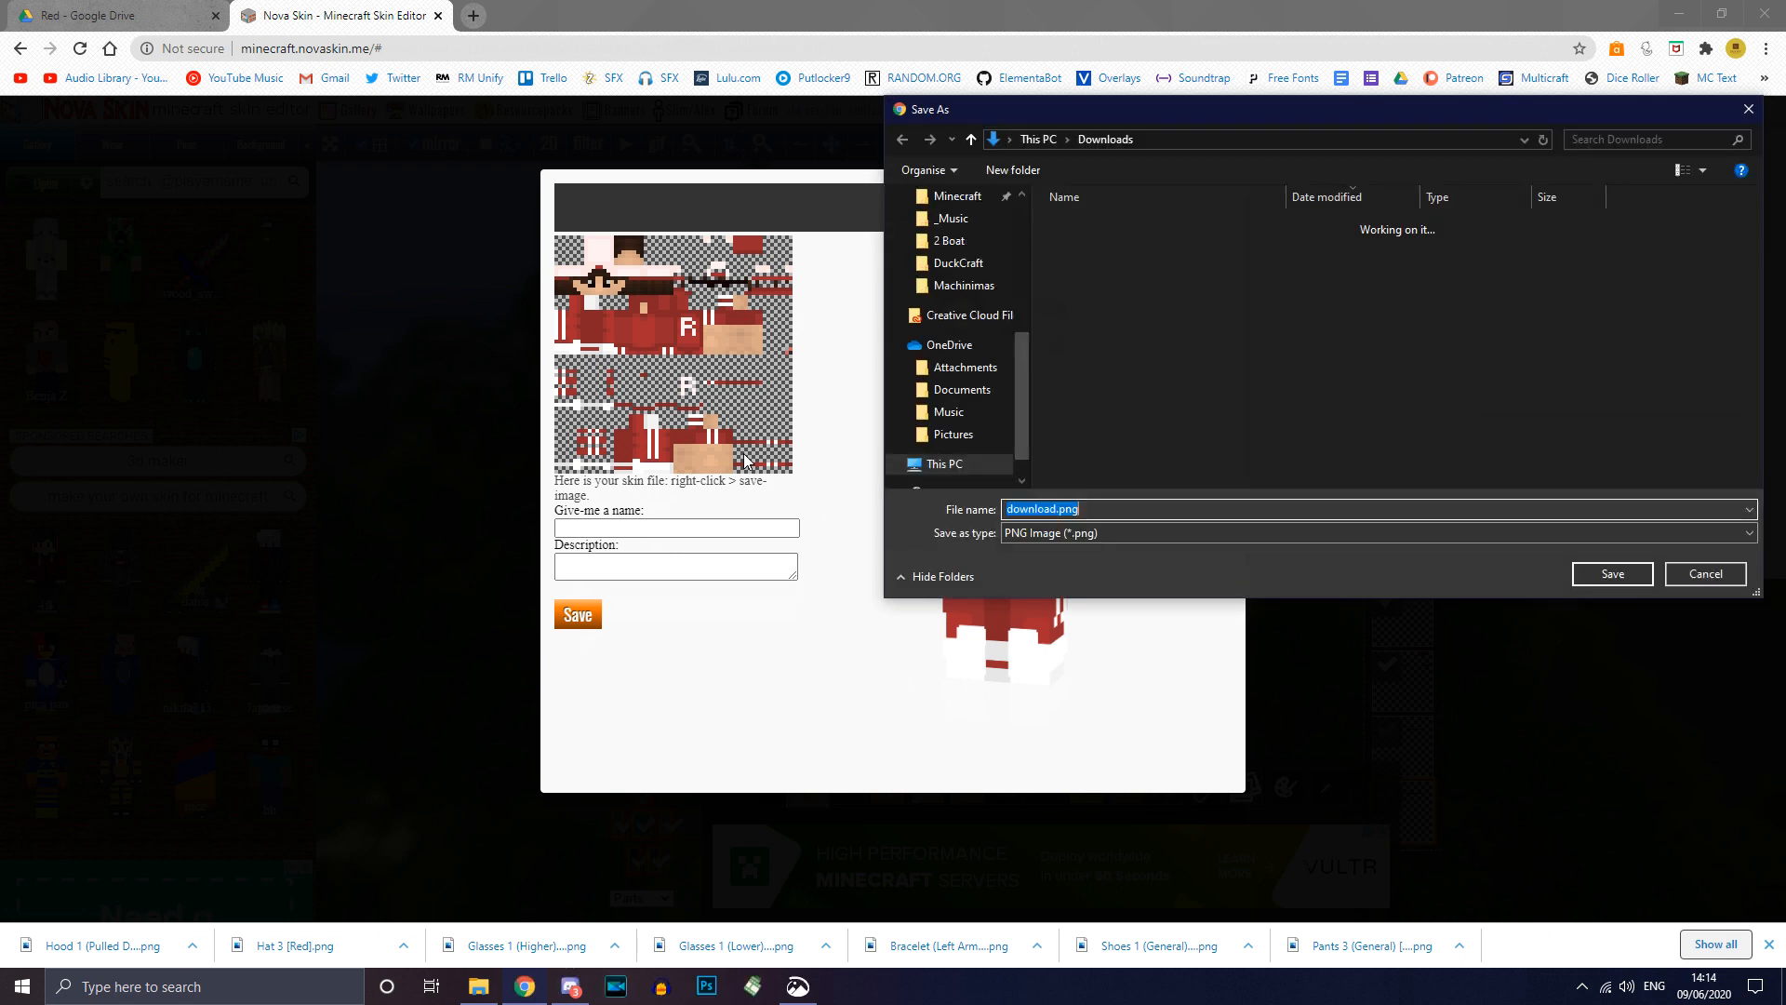
type("Ducky Red Test")
key("Return")
left_click(1247, 168)
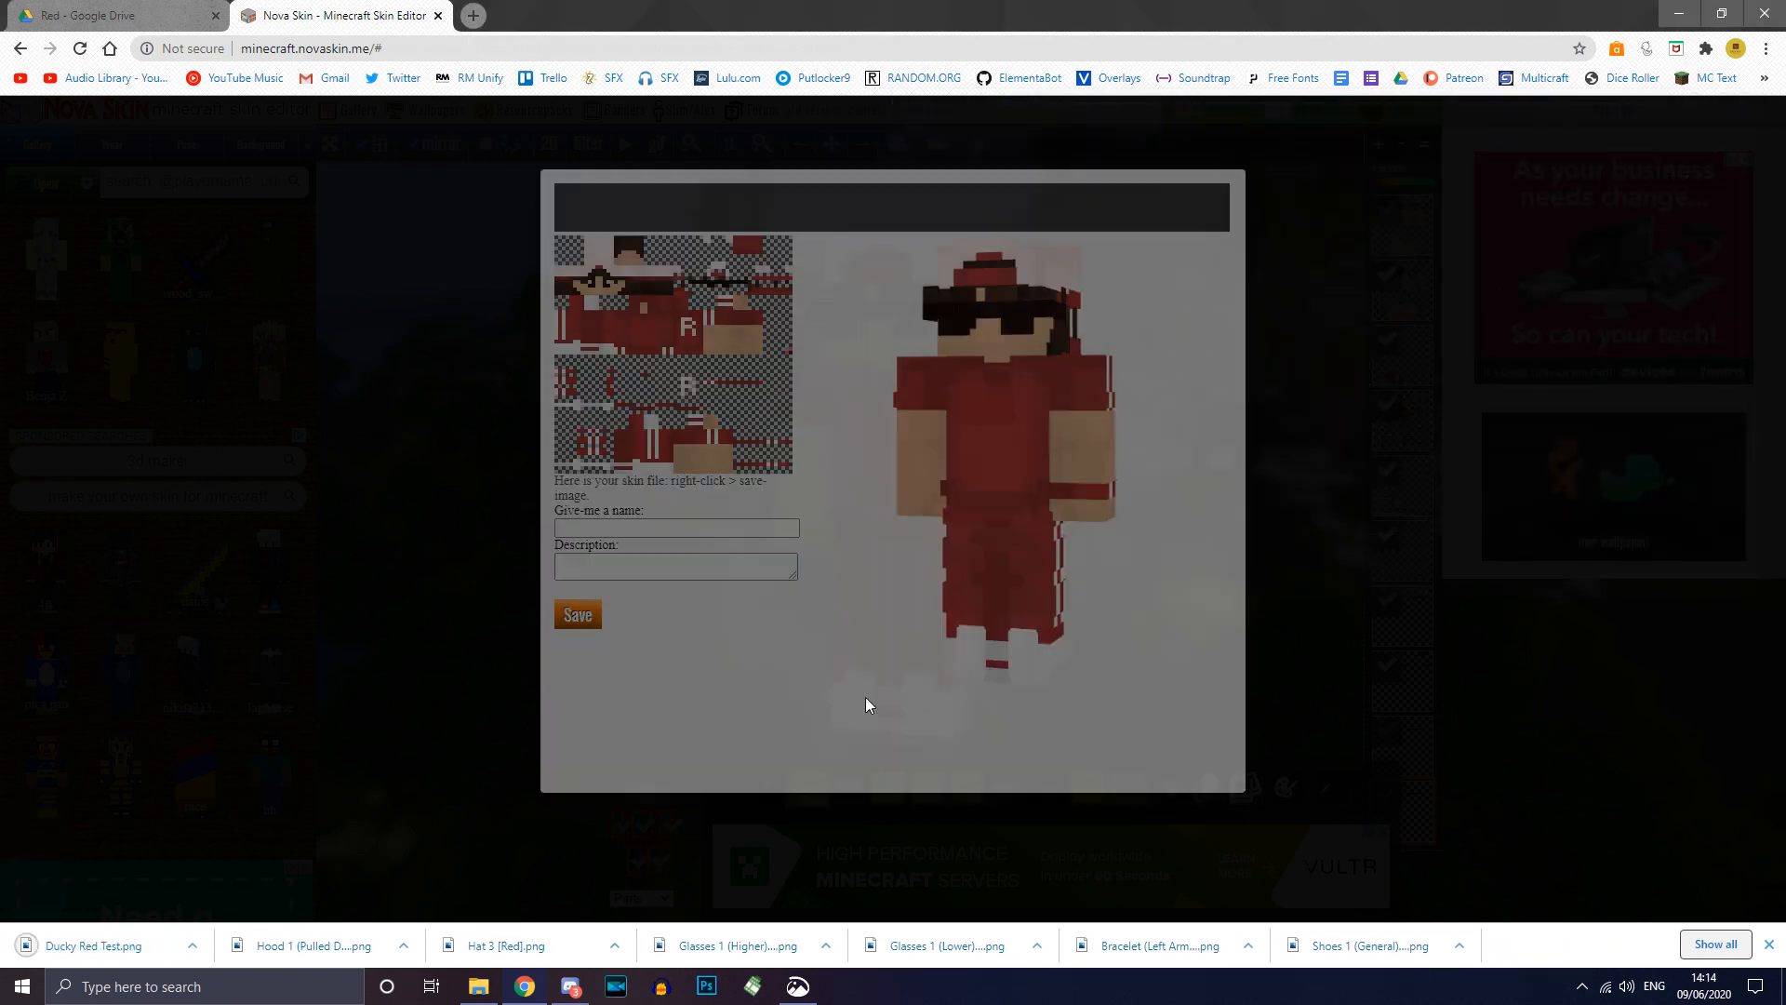
Step: Preview the saved Ducky Red Test.png from Downloads, then close the preview
left_click(478, 987)
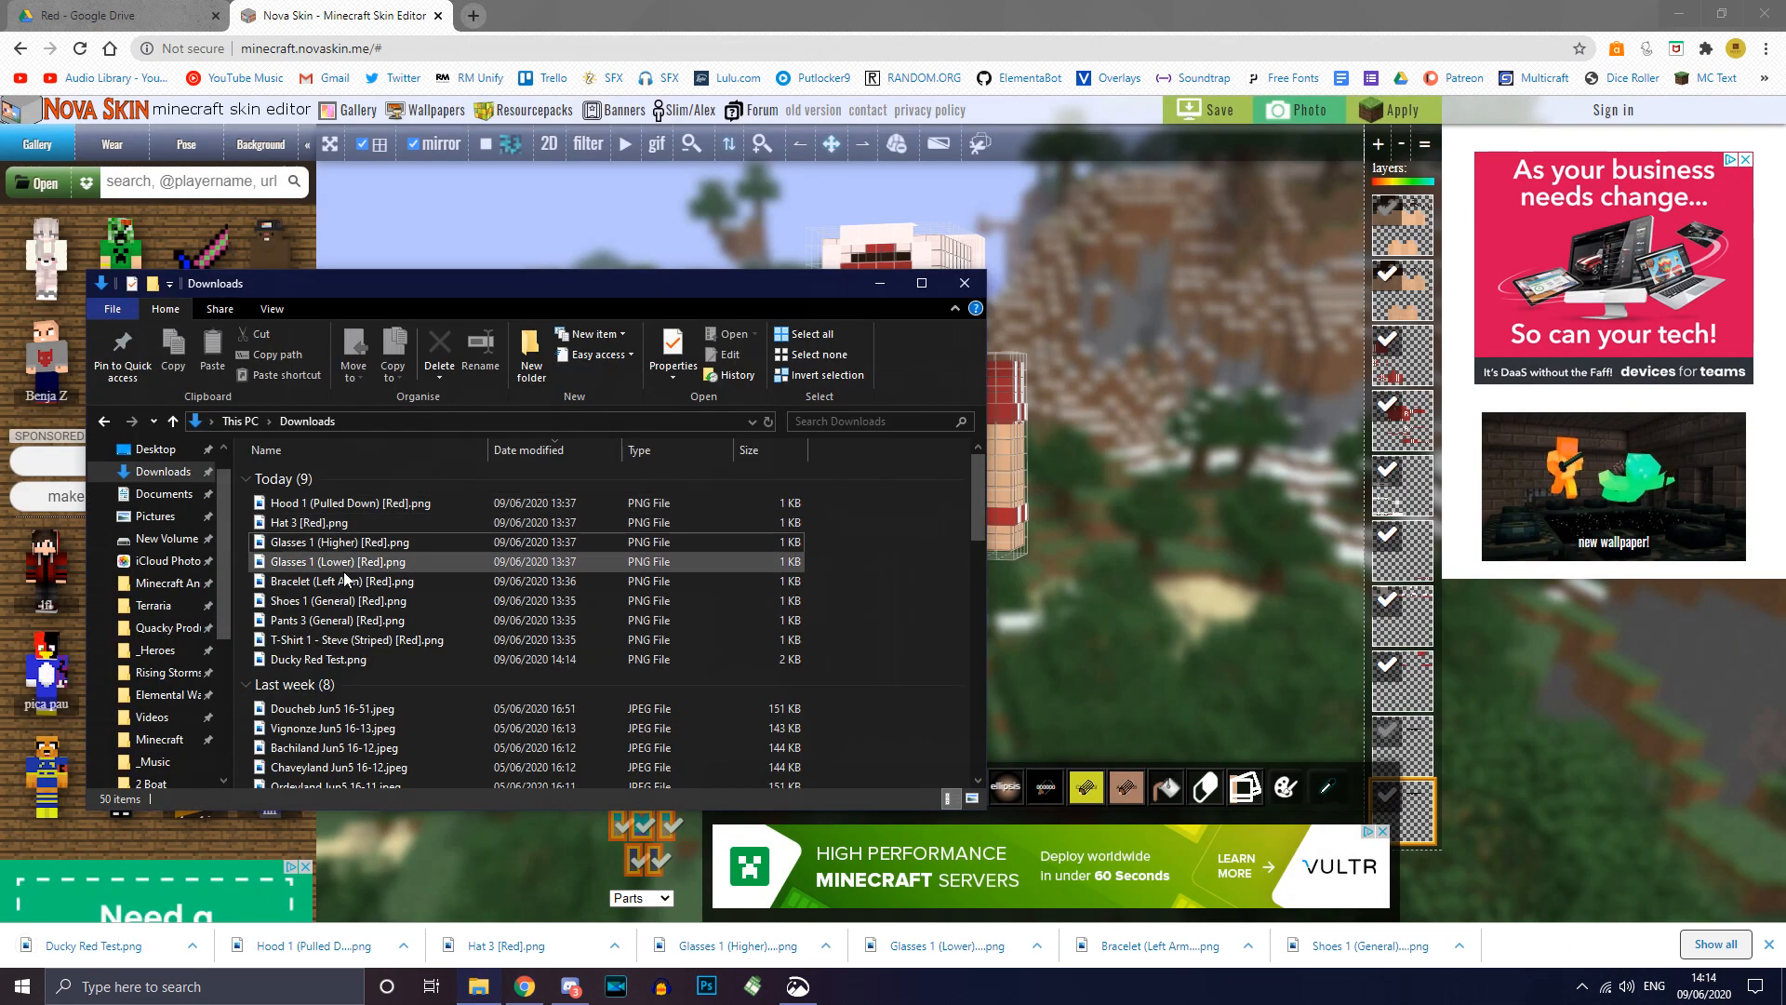
left_click(383, 657)
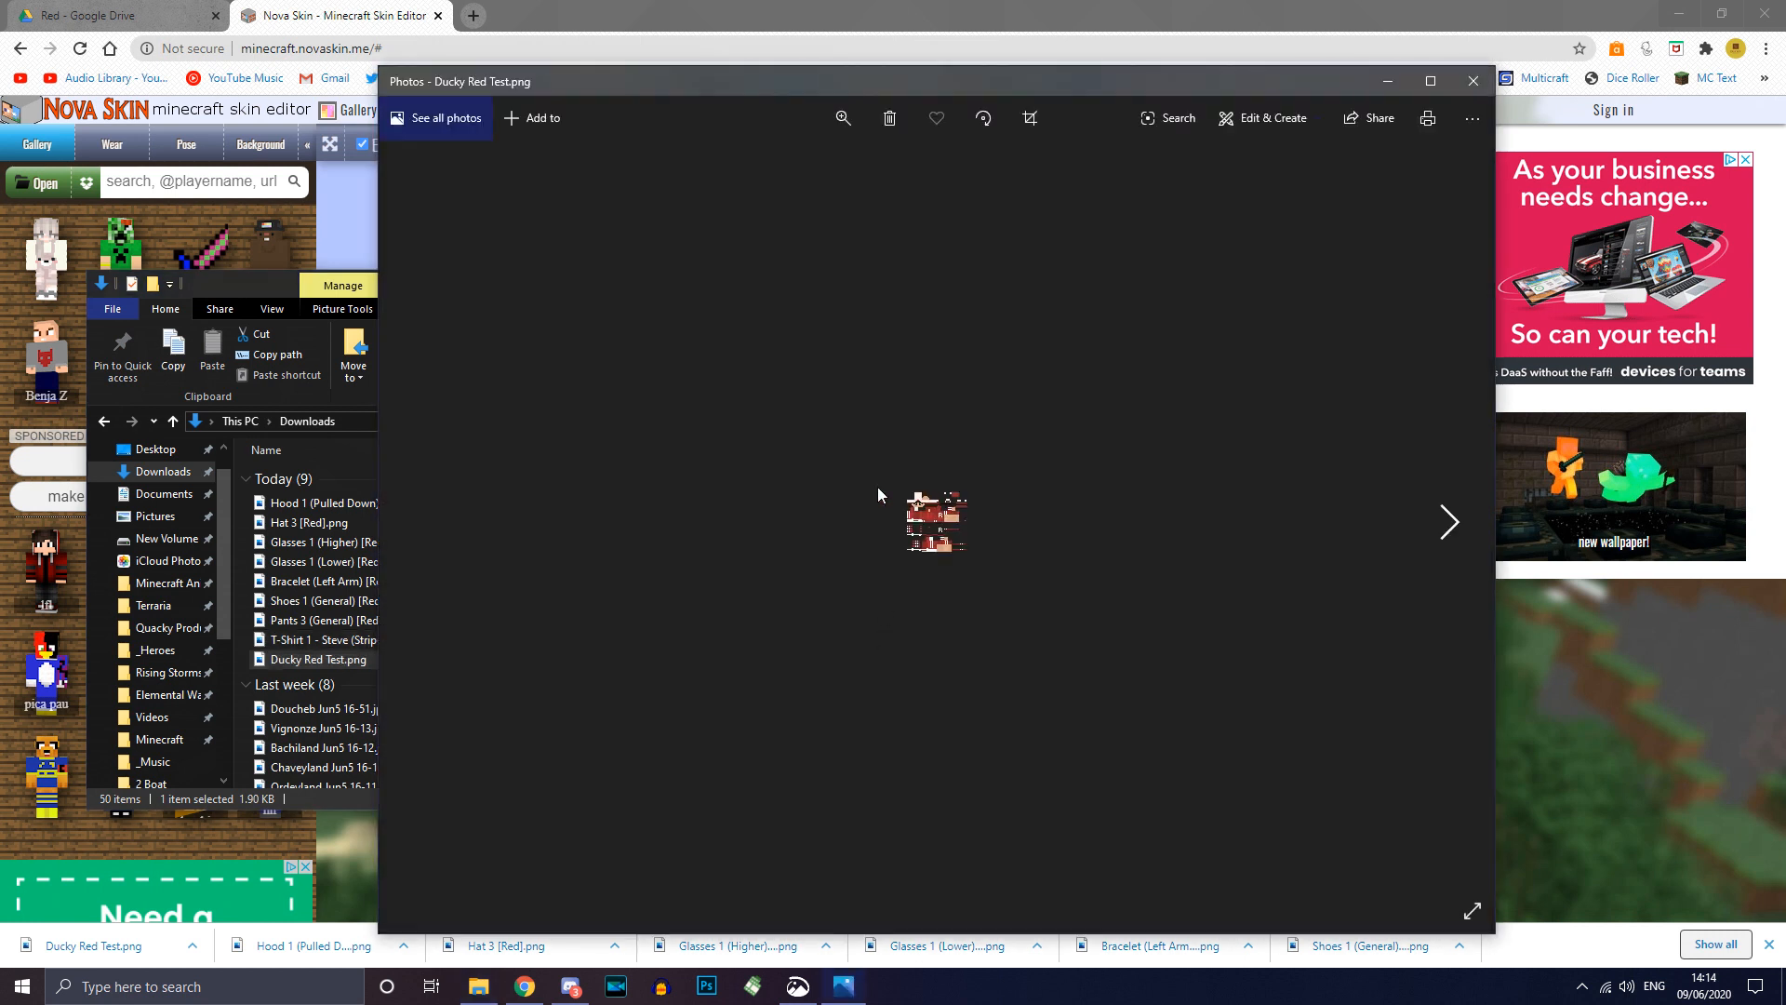
left_click(1474, 81)
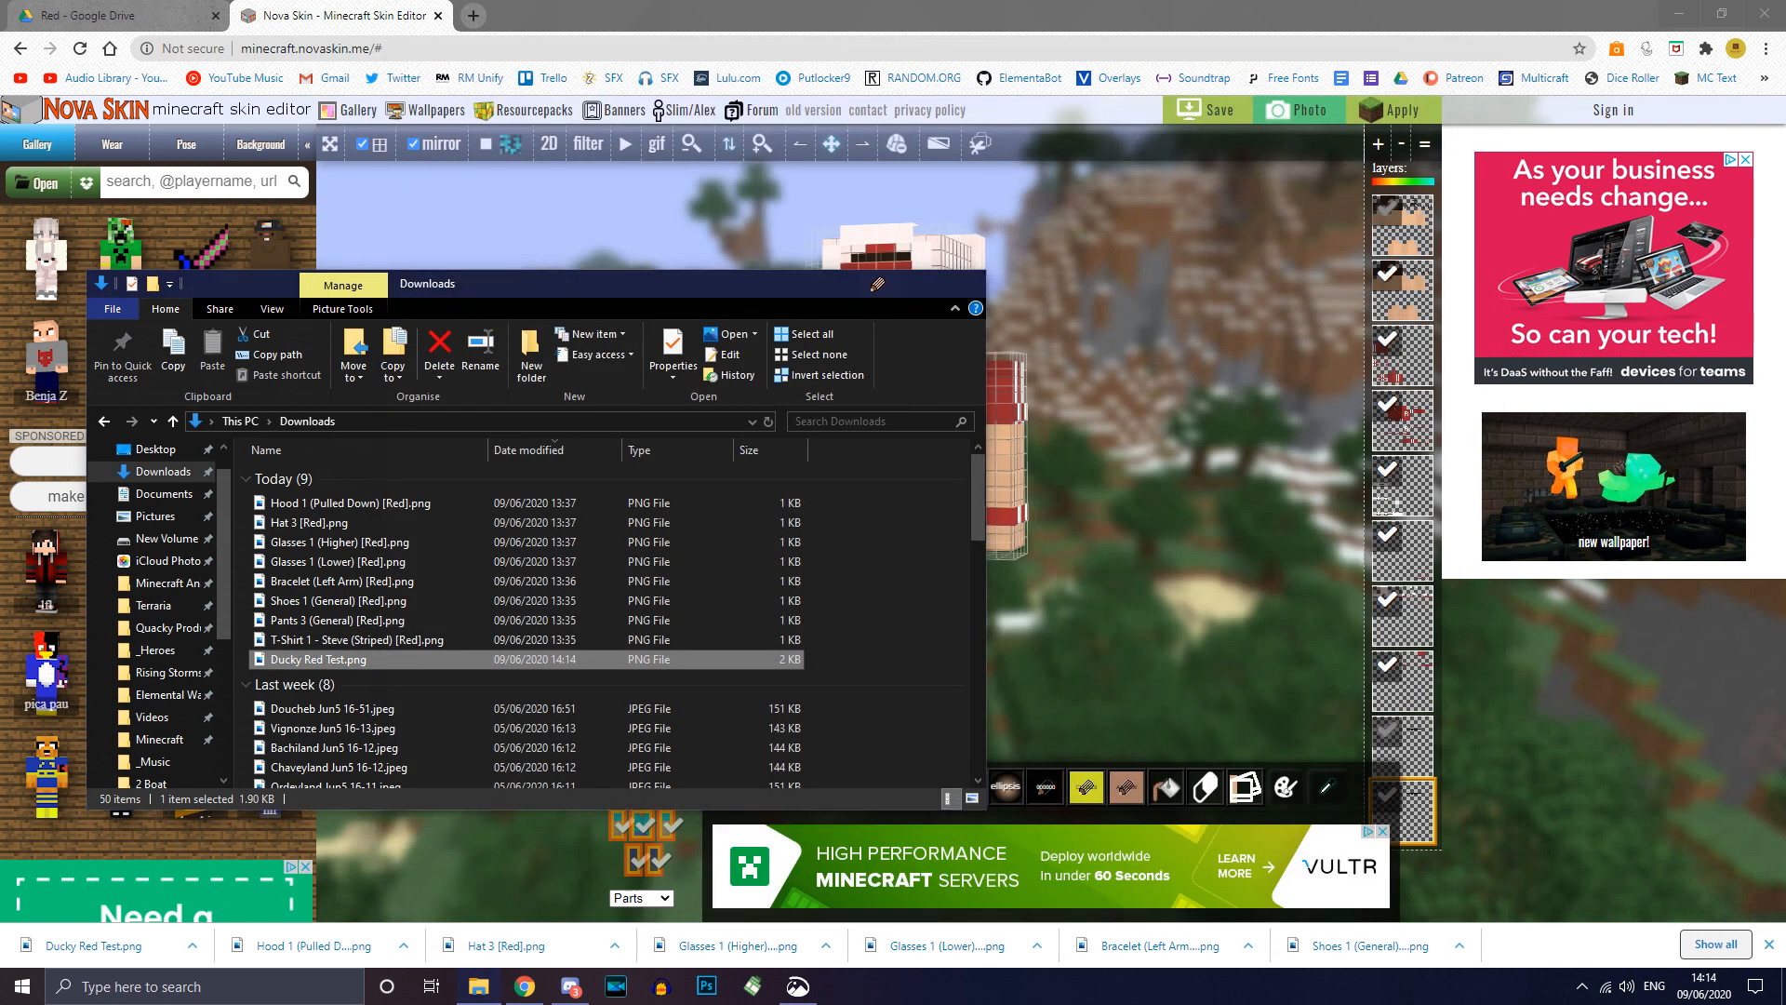
Step: Return to the NovaSkin editor showing the finished red-tracksuit skin
left_click(1181, 458)
scroll(1159, 587, "down", 3)
scroll(1159, 586, "up", 3)
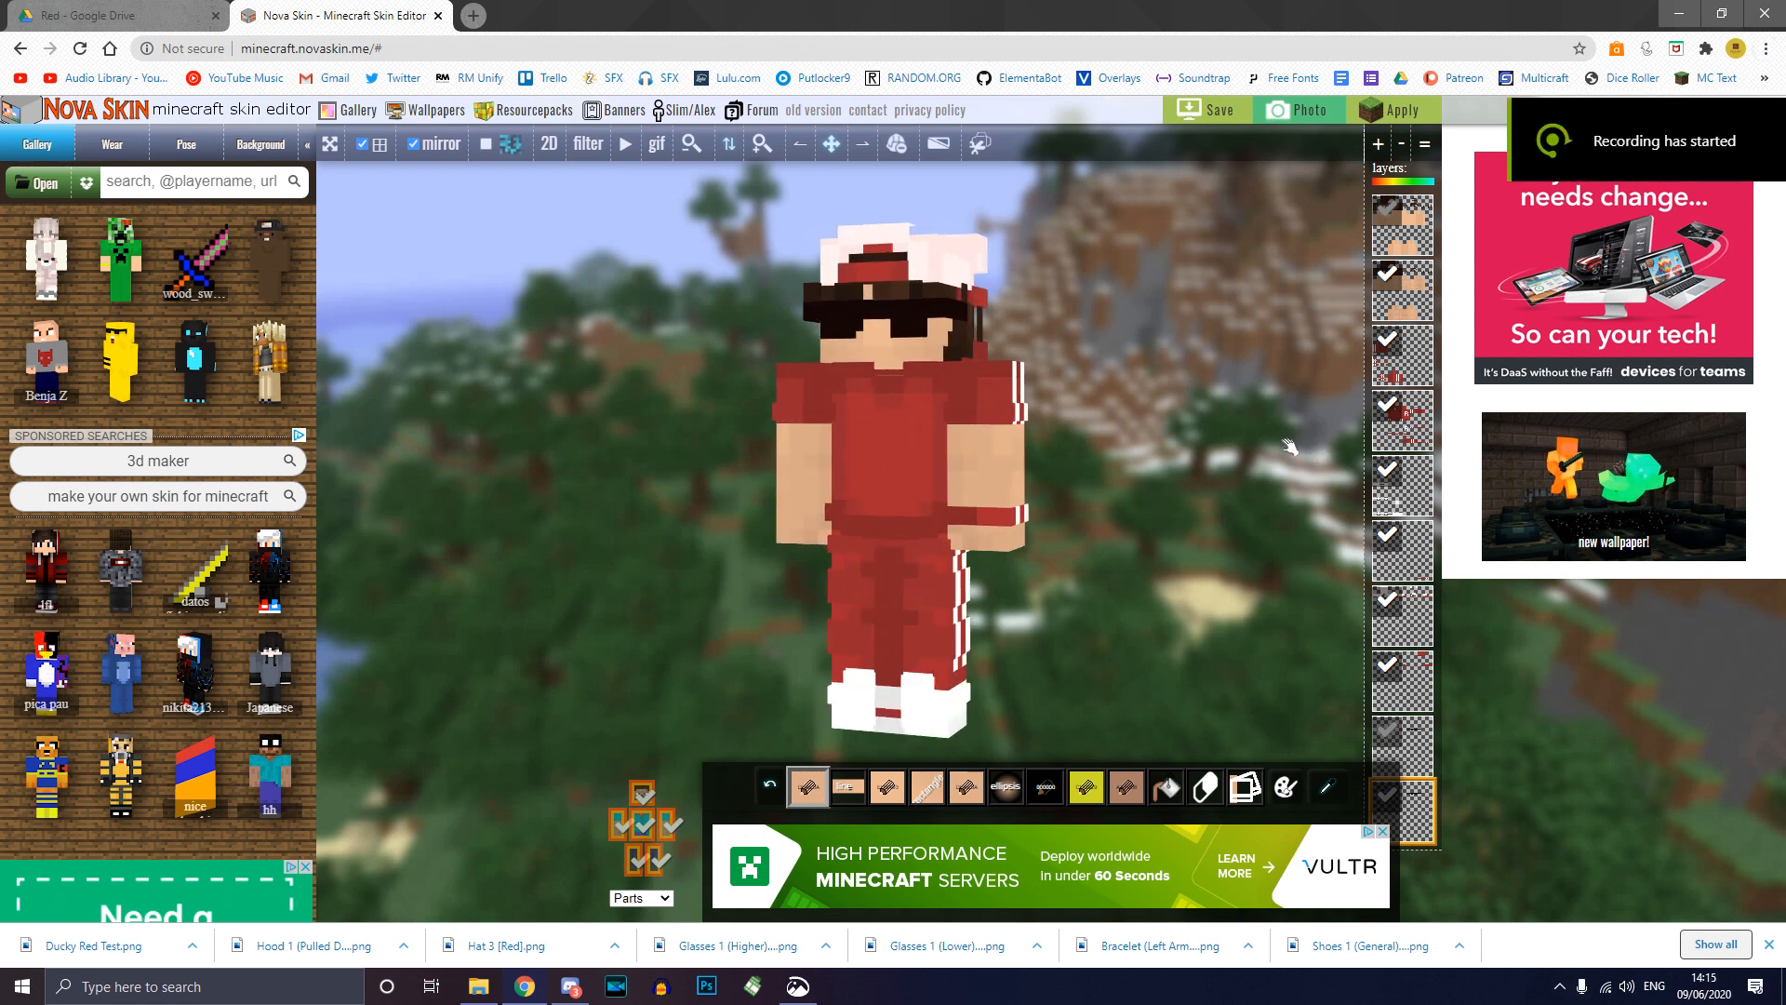
left_click_drag(1248, 448, 1254, 448)
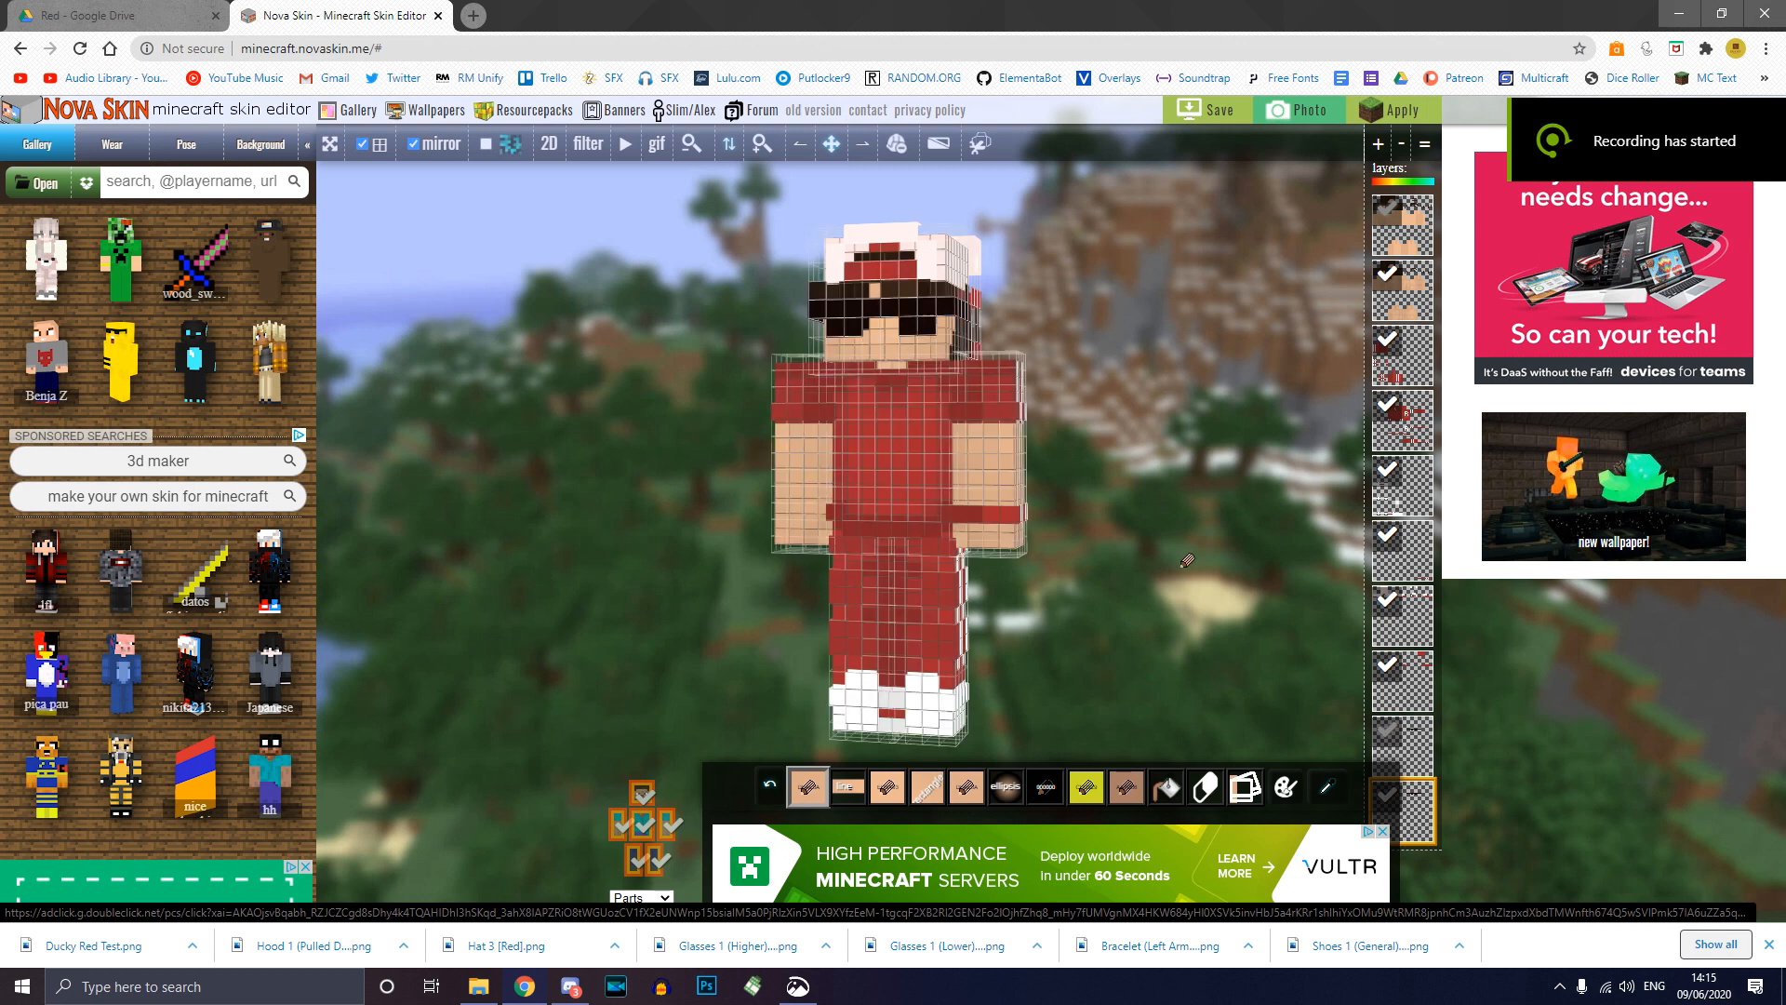
left_click_drag(1183, 359, 1190, 361)
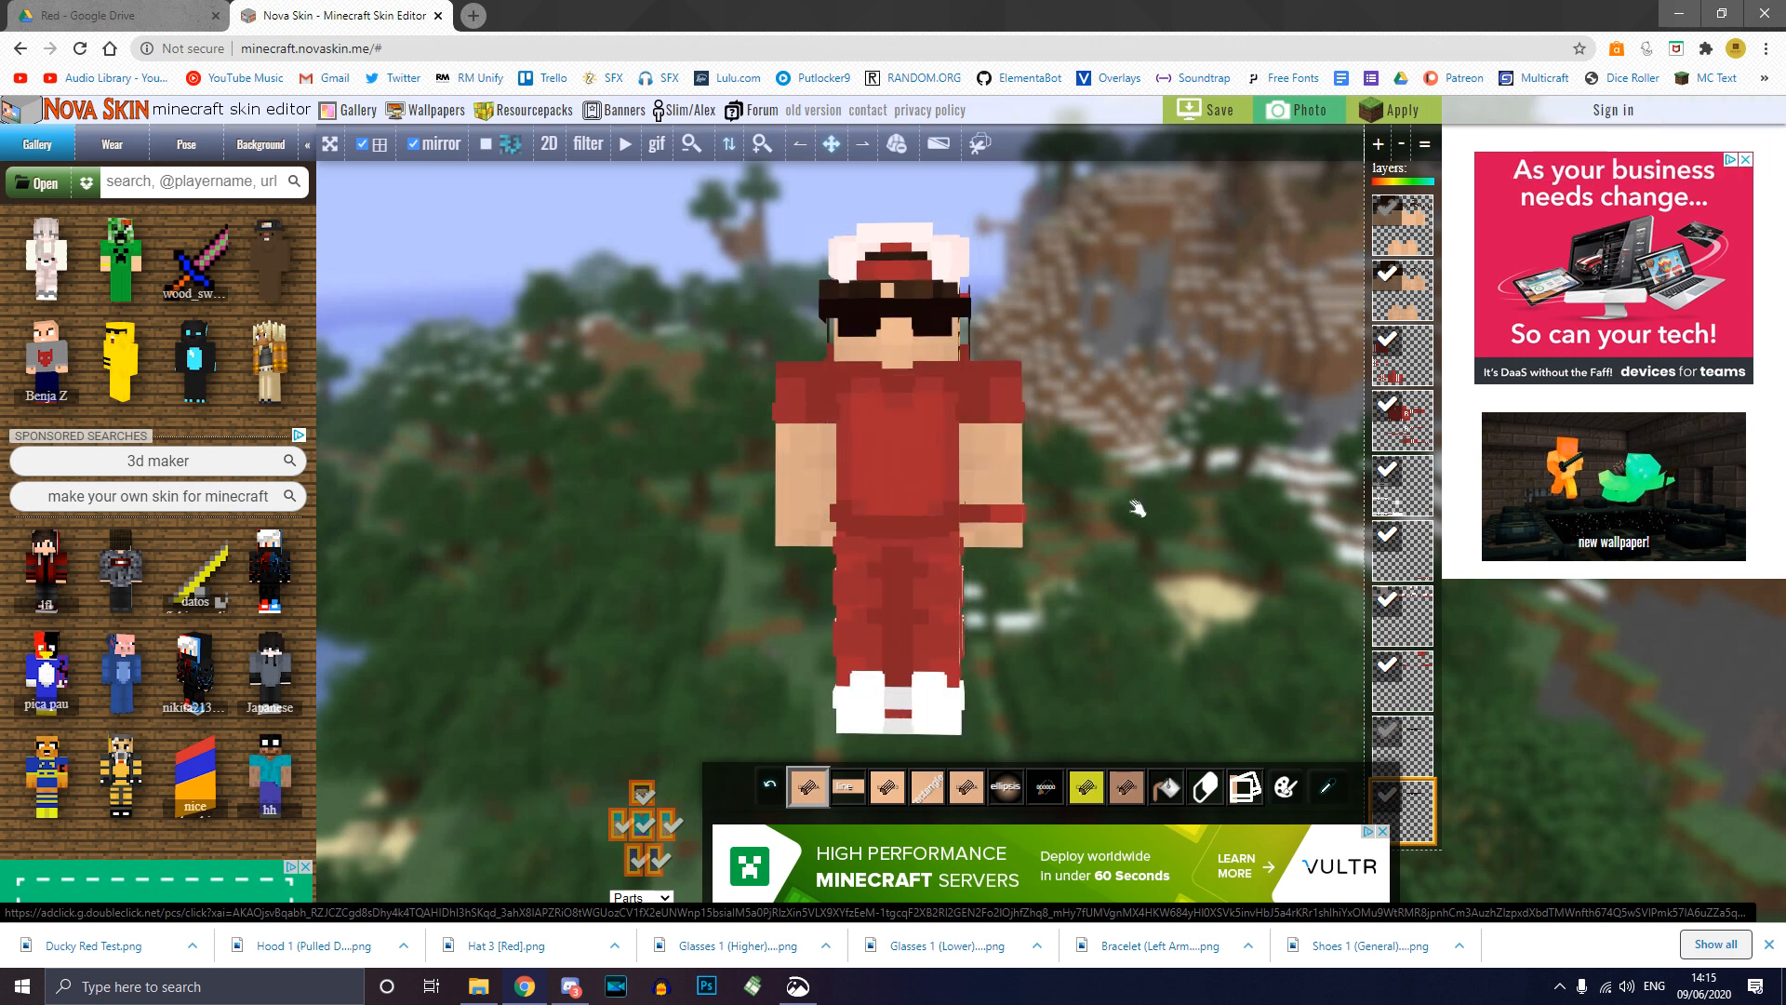
scroll(1137, 508, "up", 5)
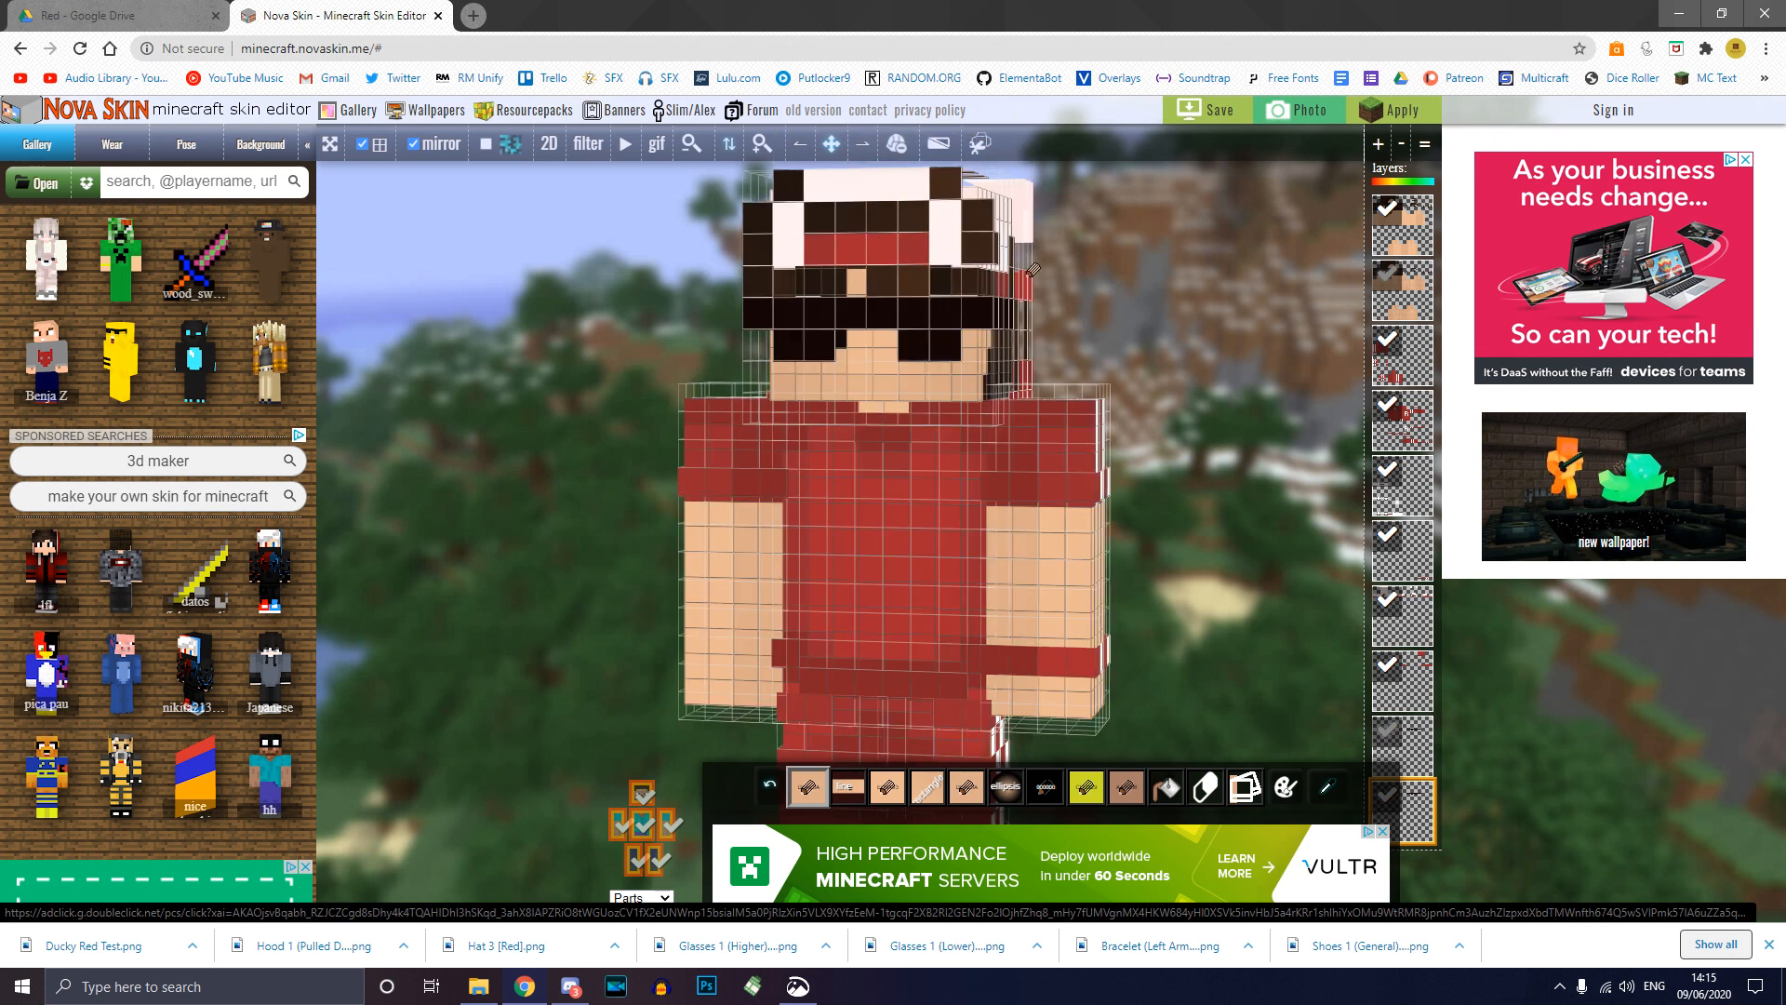
right_click_drag(1205, 369, 1212, 248)
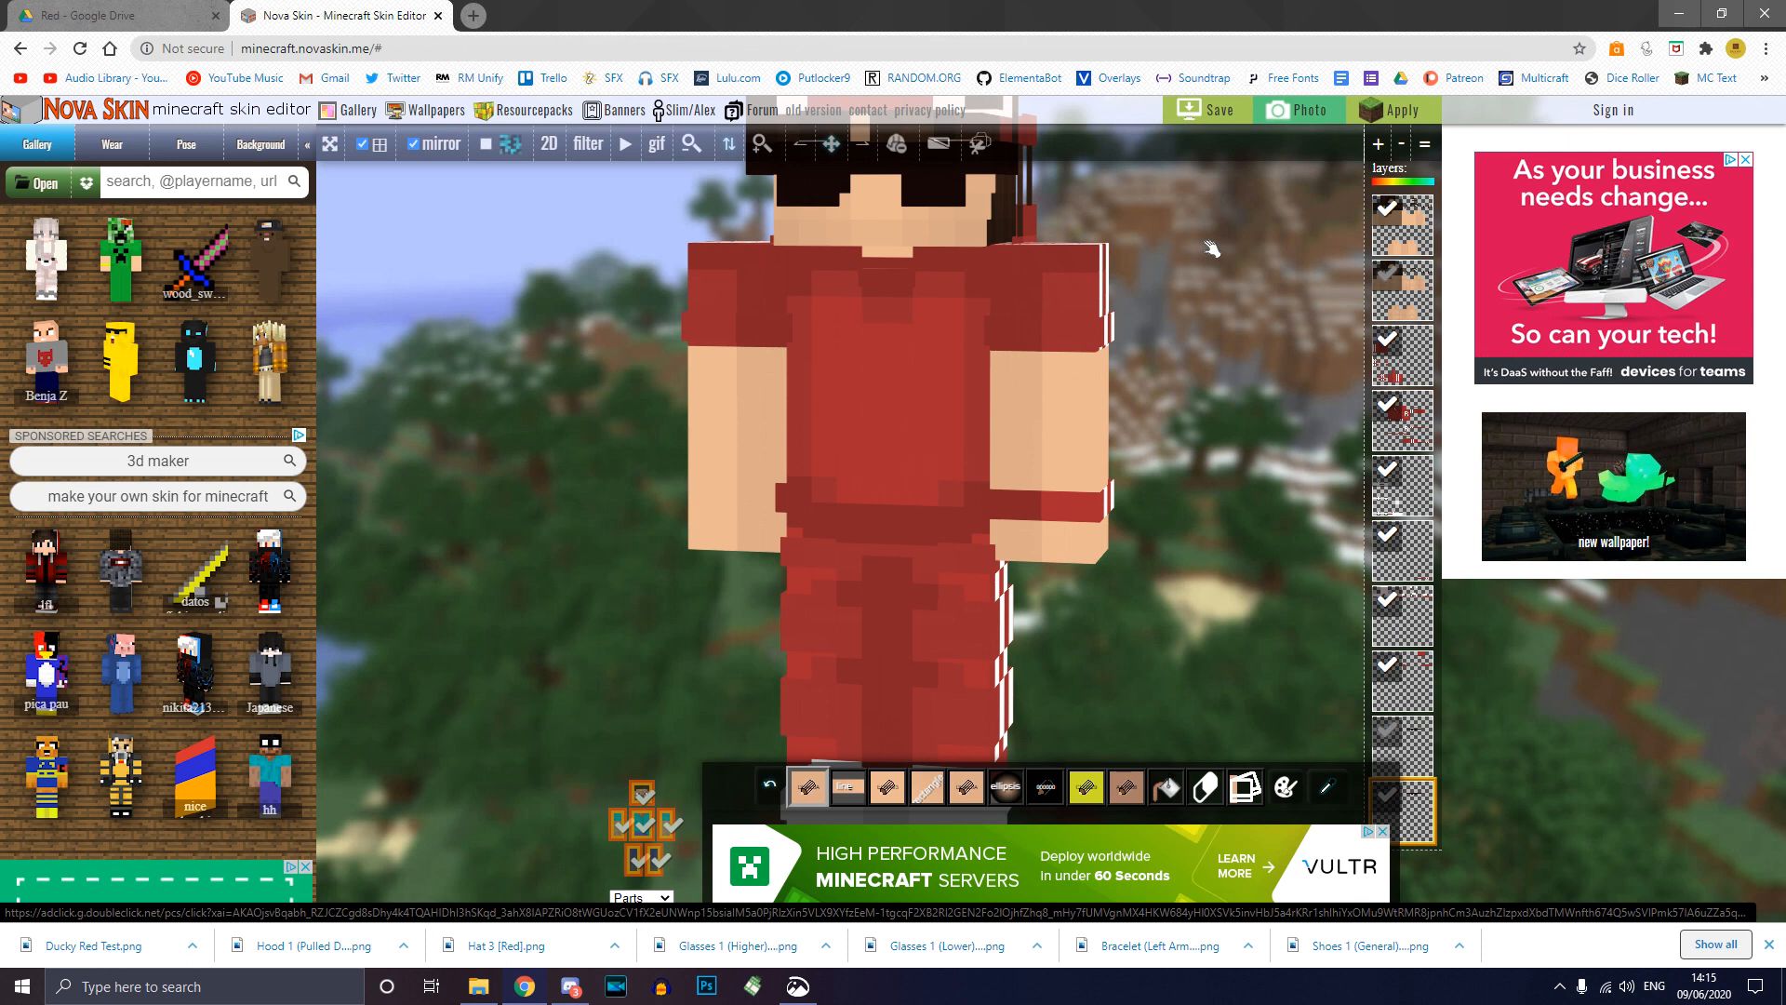
scroll(1212, 248, "down", 3)
mouse_move(1095, 392)
left_mouse_down()
mouse_move(897, 400)
mouse_move(1205, 405)
left_mouse_up()
scroll(1014, 296, "up", 2)
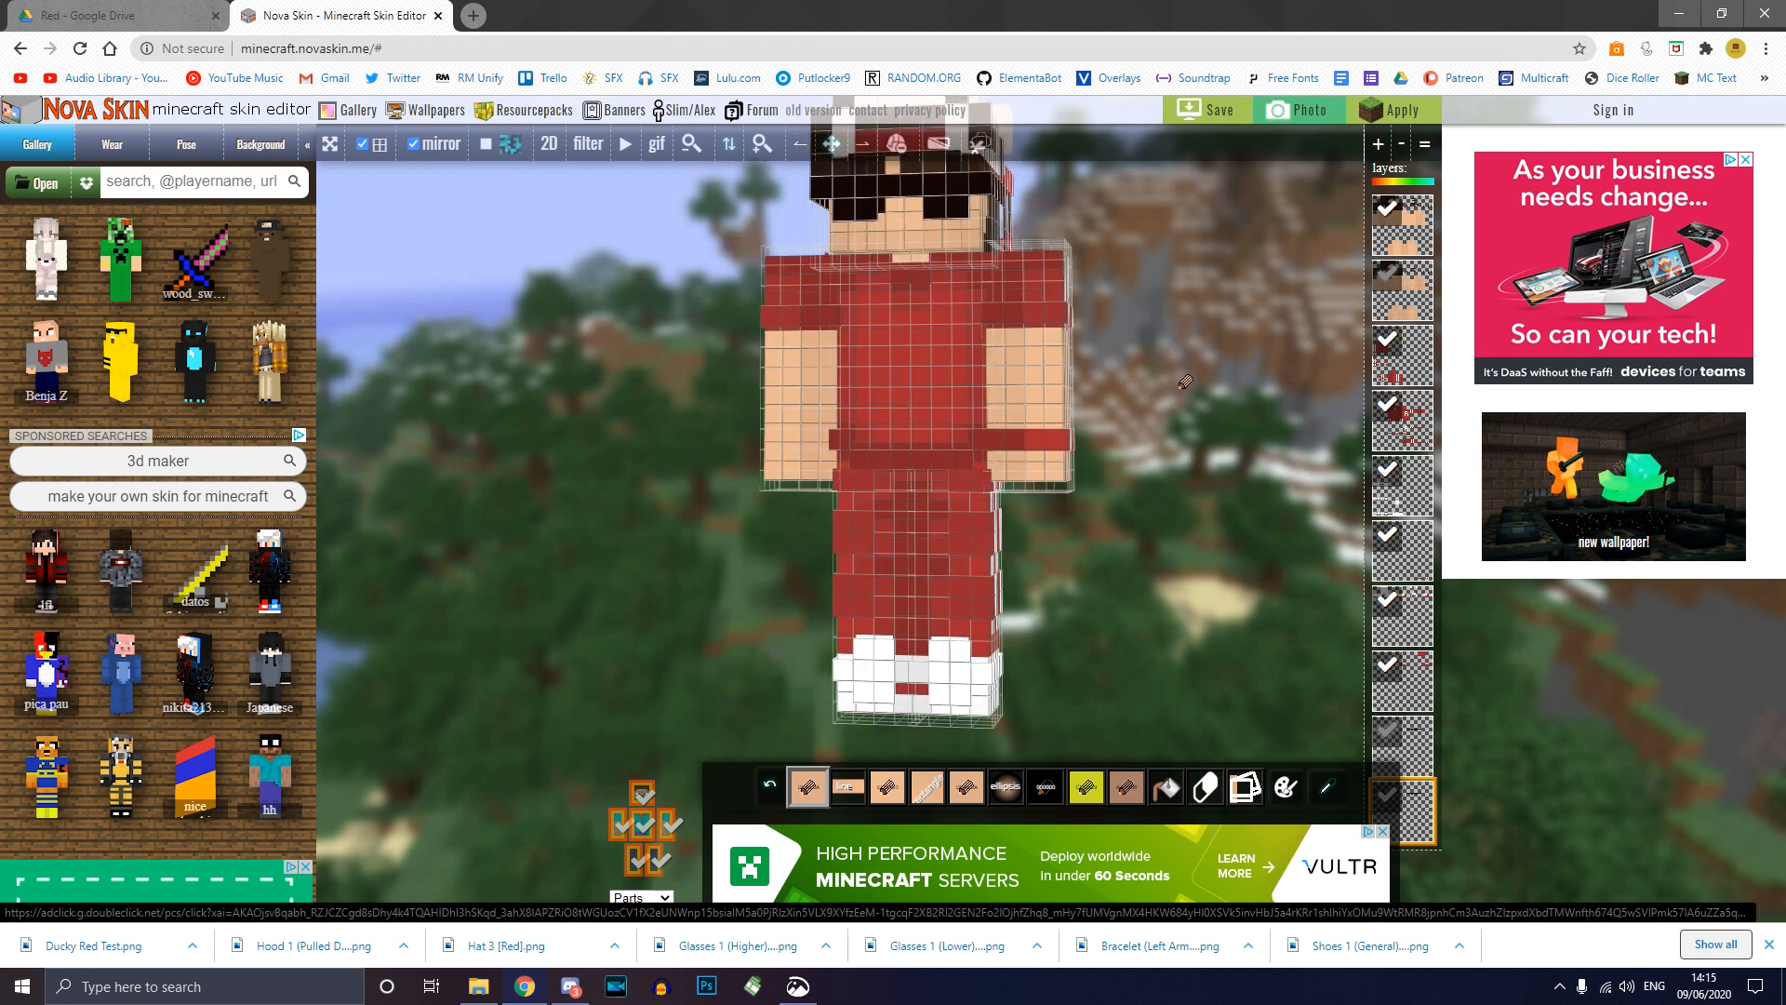
left_click_drag(1156, 389, 574, 382)
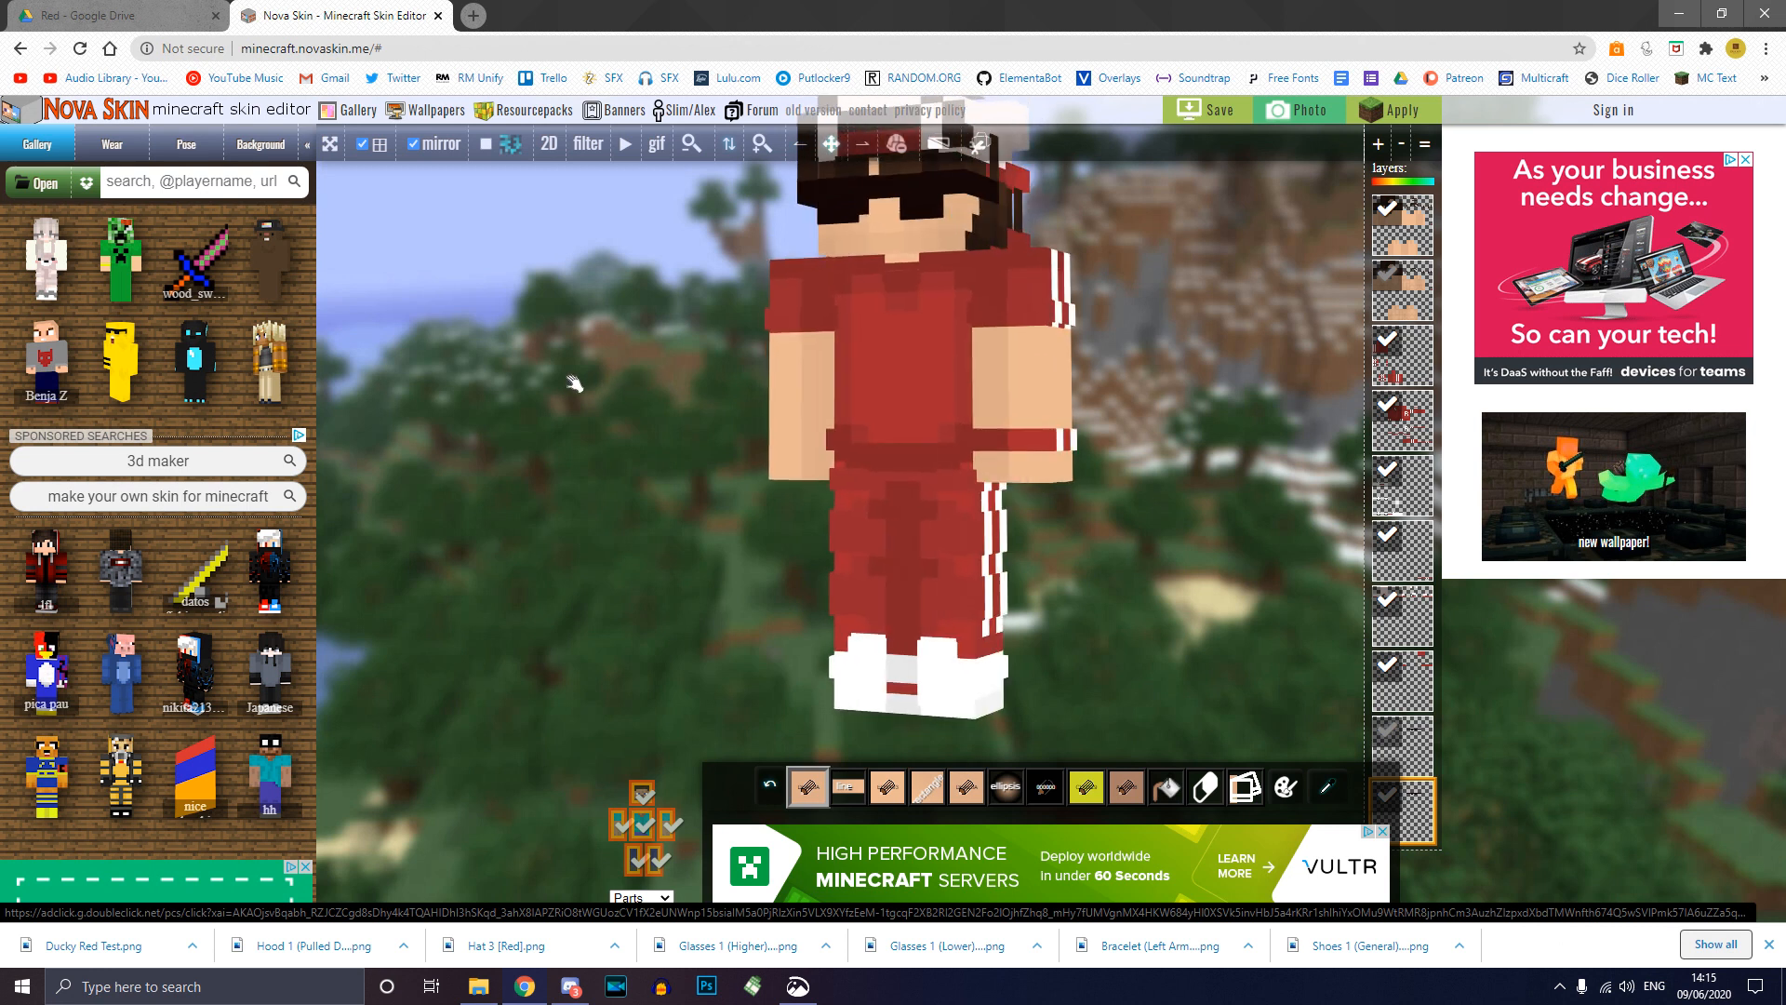
right_click_drag(1149, 385, 1161, 405)
left_click_drag(1170, 409, 1185, 410)
right_click_drag(1184, 410, 1164, 400)
mouse_move(1163, 401)
left_mouse_down()
mouse_move(1075, 396)
mouse_move(1163, 402)
left_mouse_up()
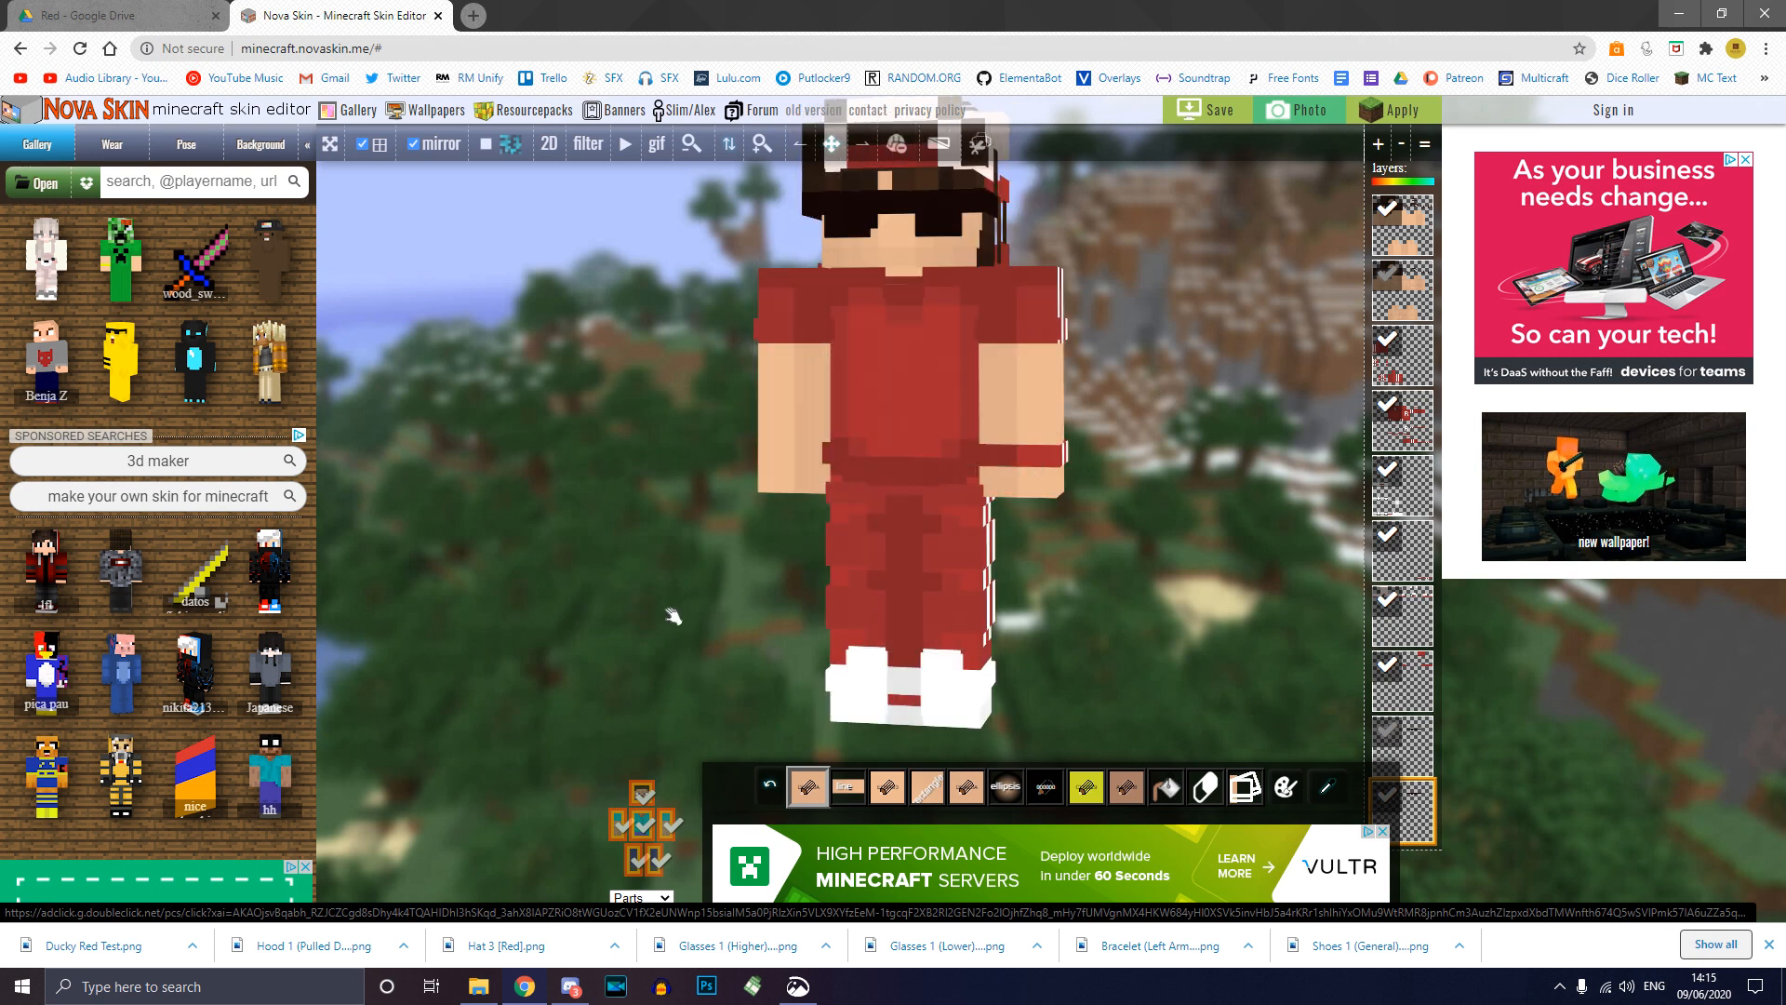
left_click_drag(1143, 419, 943, 430)
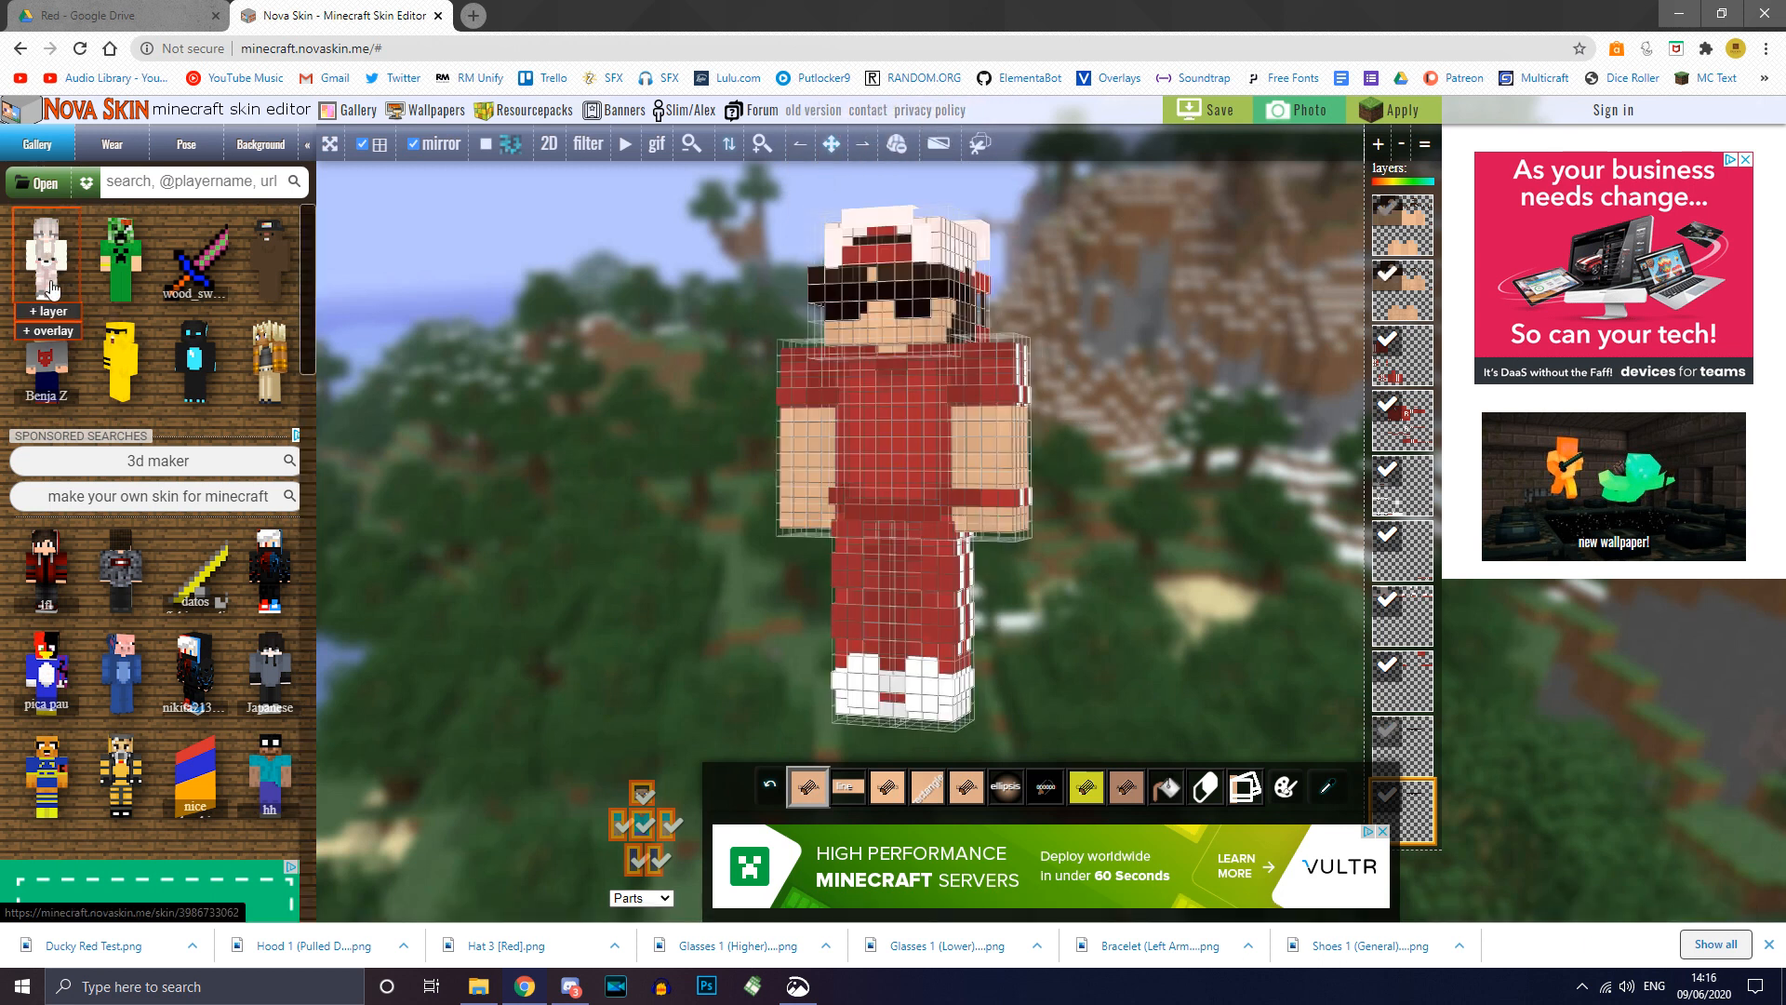
Step: Add the first gallery skin as a new layer and select the second through fourth layers
left_click(49, 313)
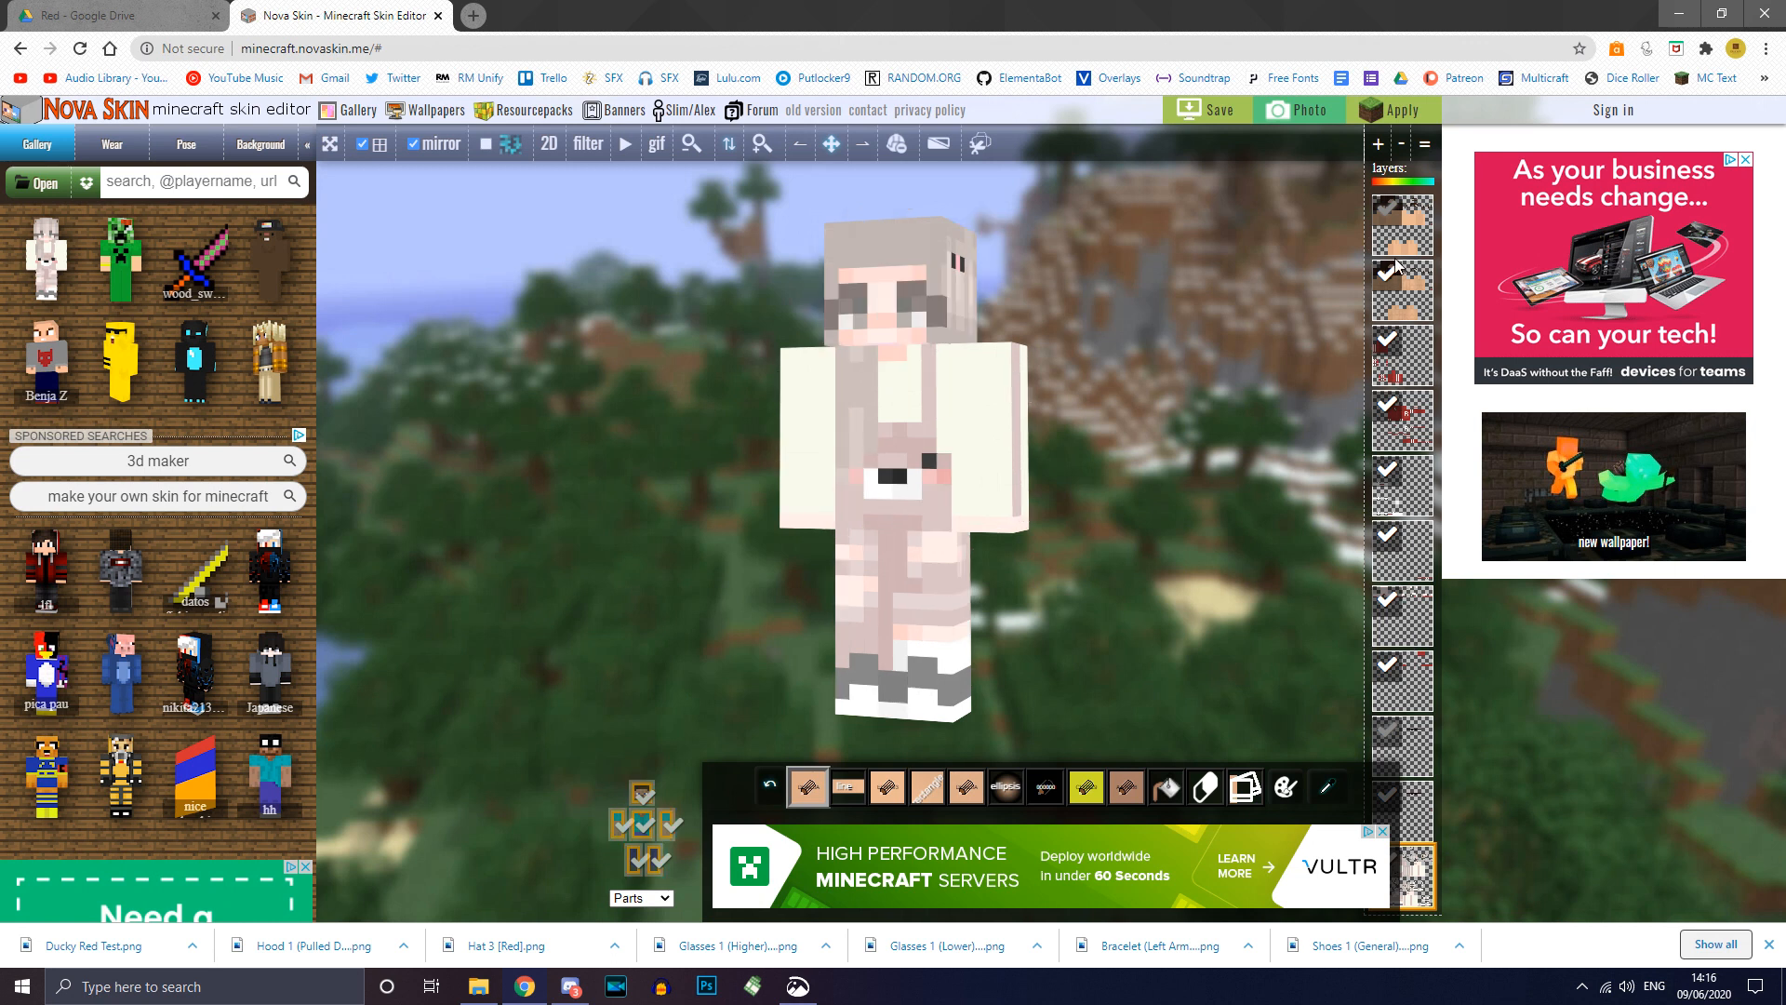
left_click(1407, 295)
left_click(1415, 355)
left_click(1413, 411)
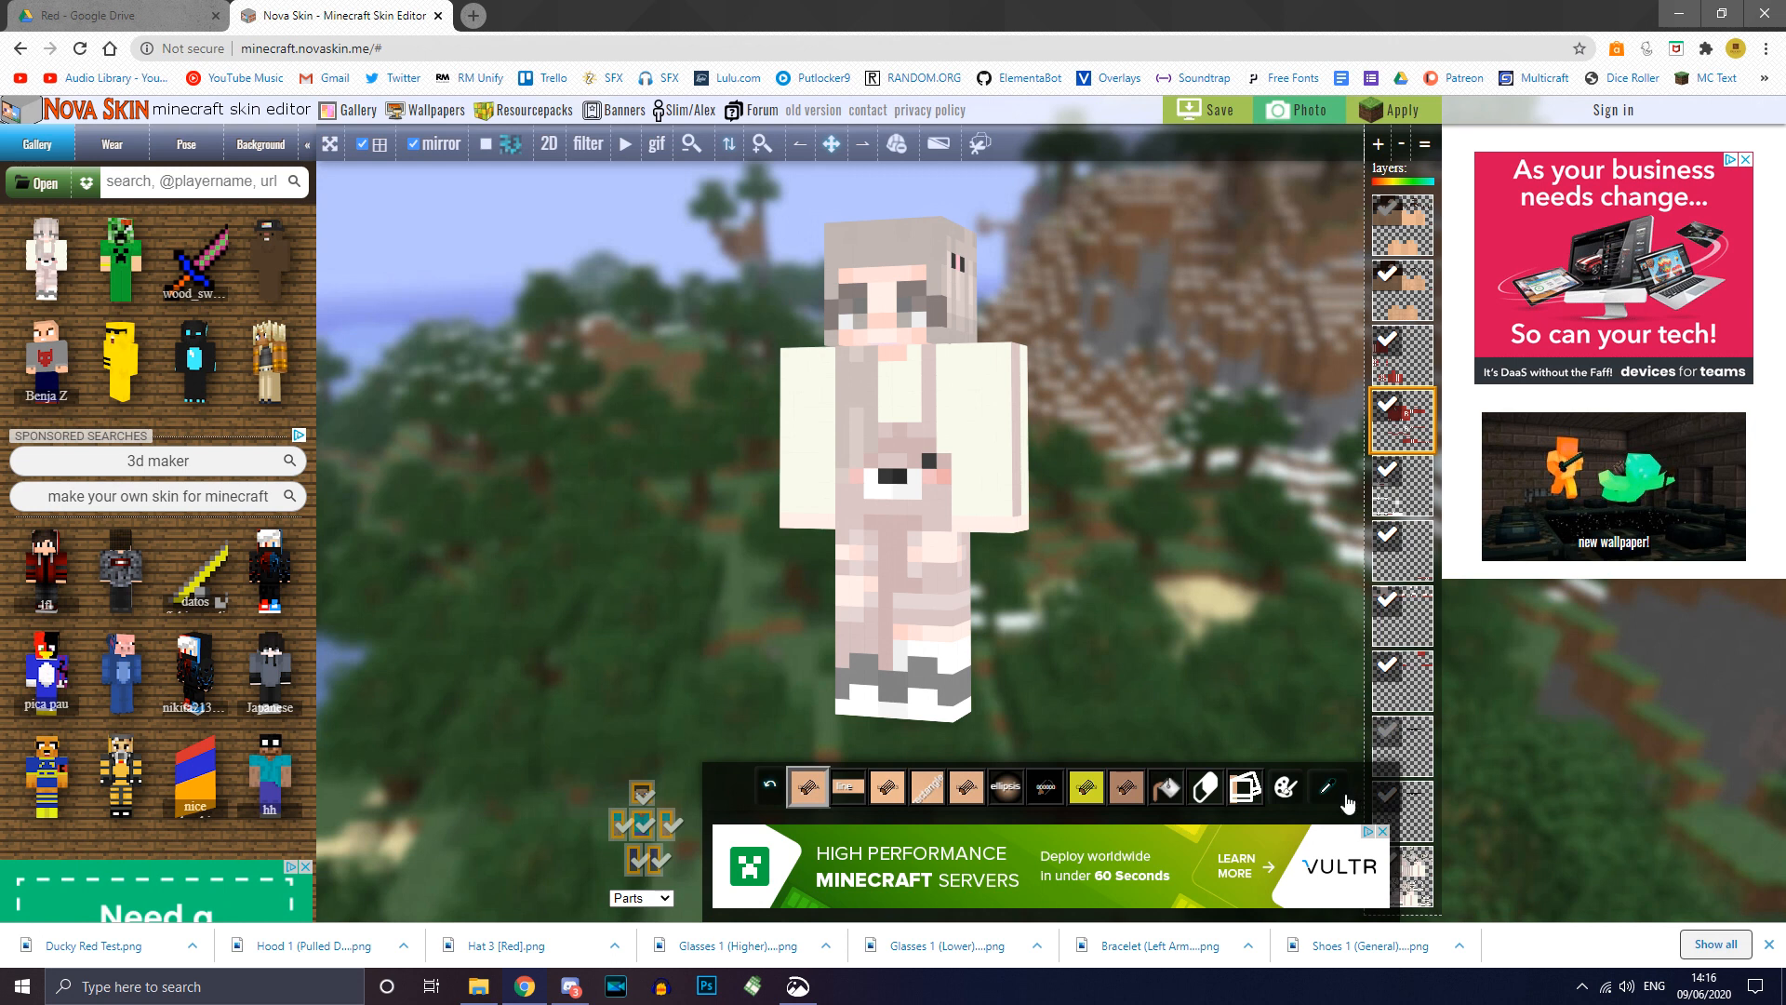
Step: Remove the eighth and fifth layers from the layer stack
left_click(1411, 681)
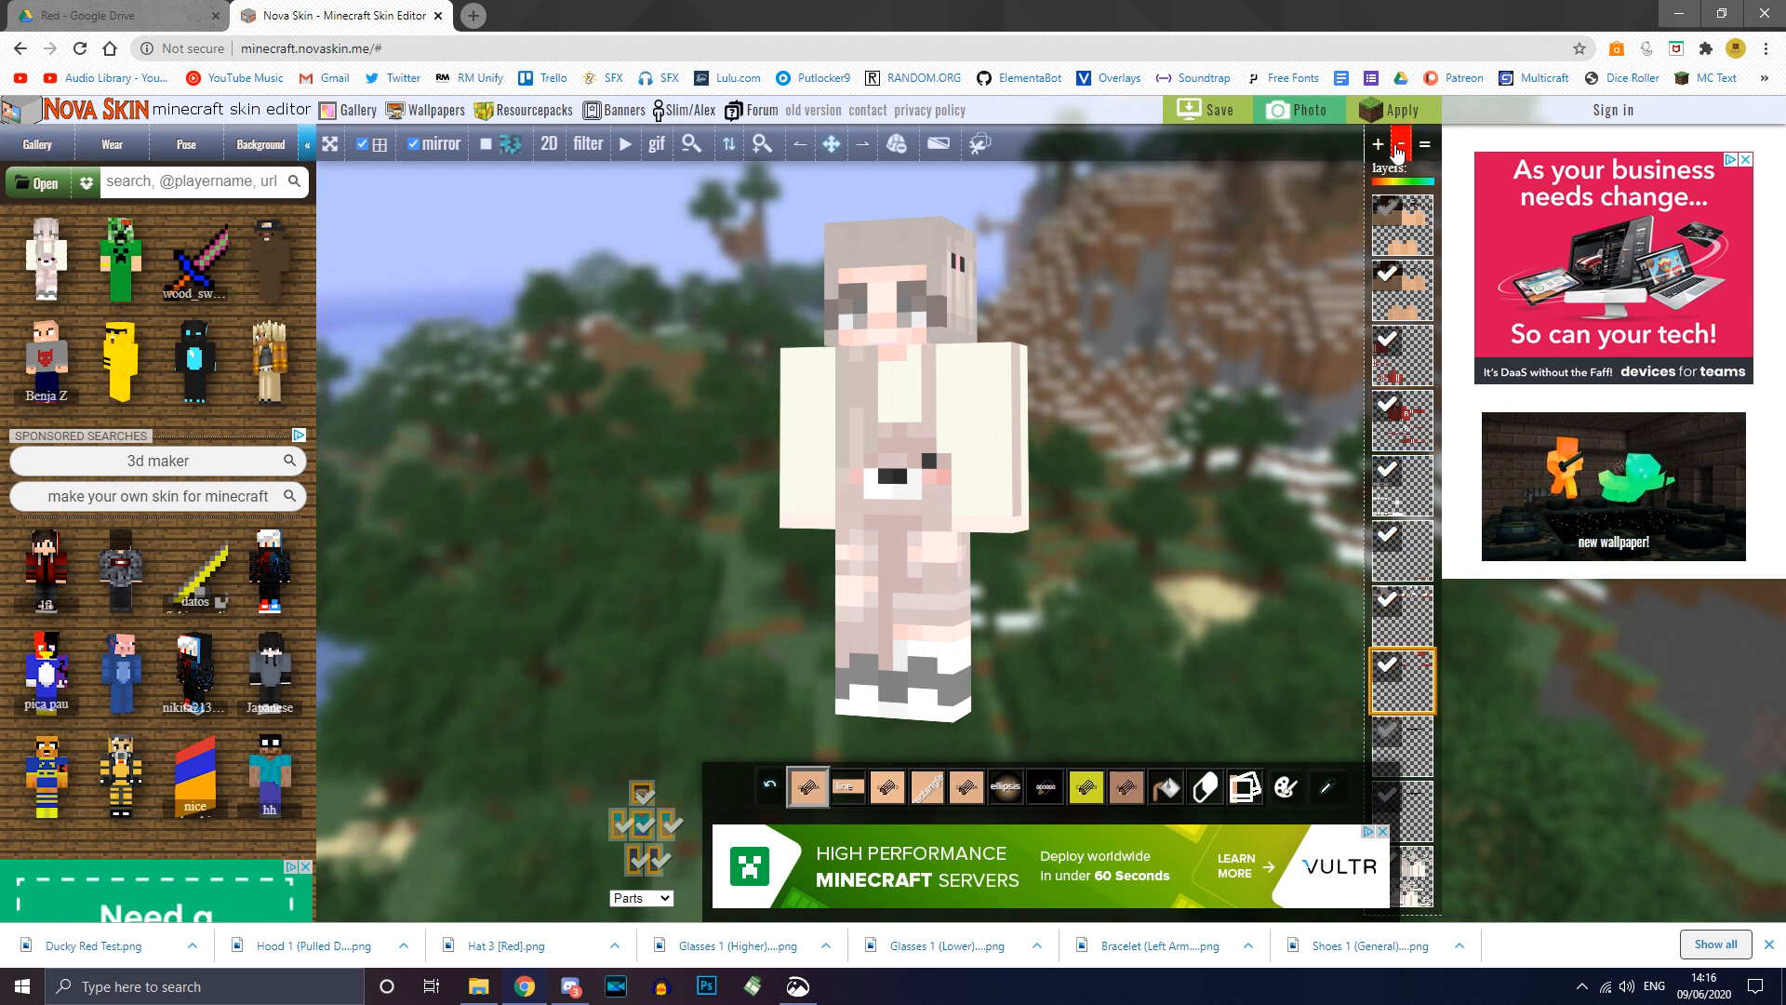
left_click(1402, 146)
left_click(1420, 483)
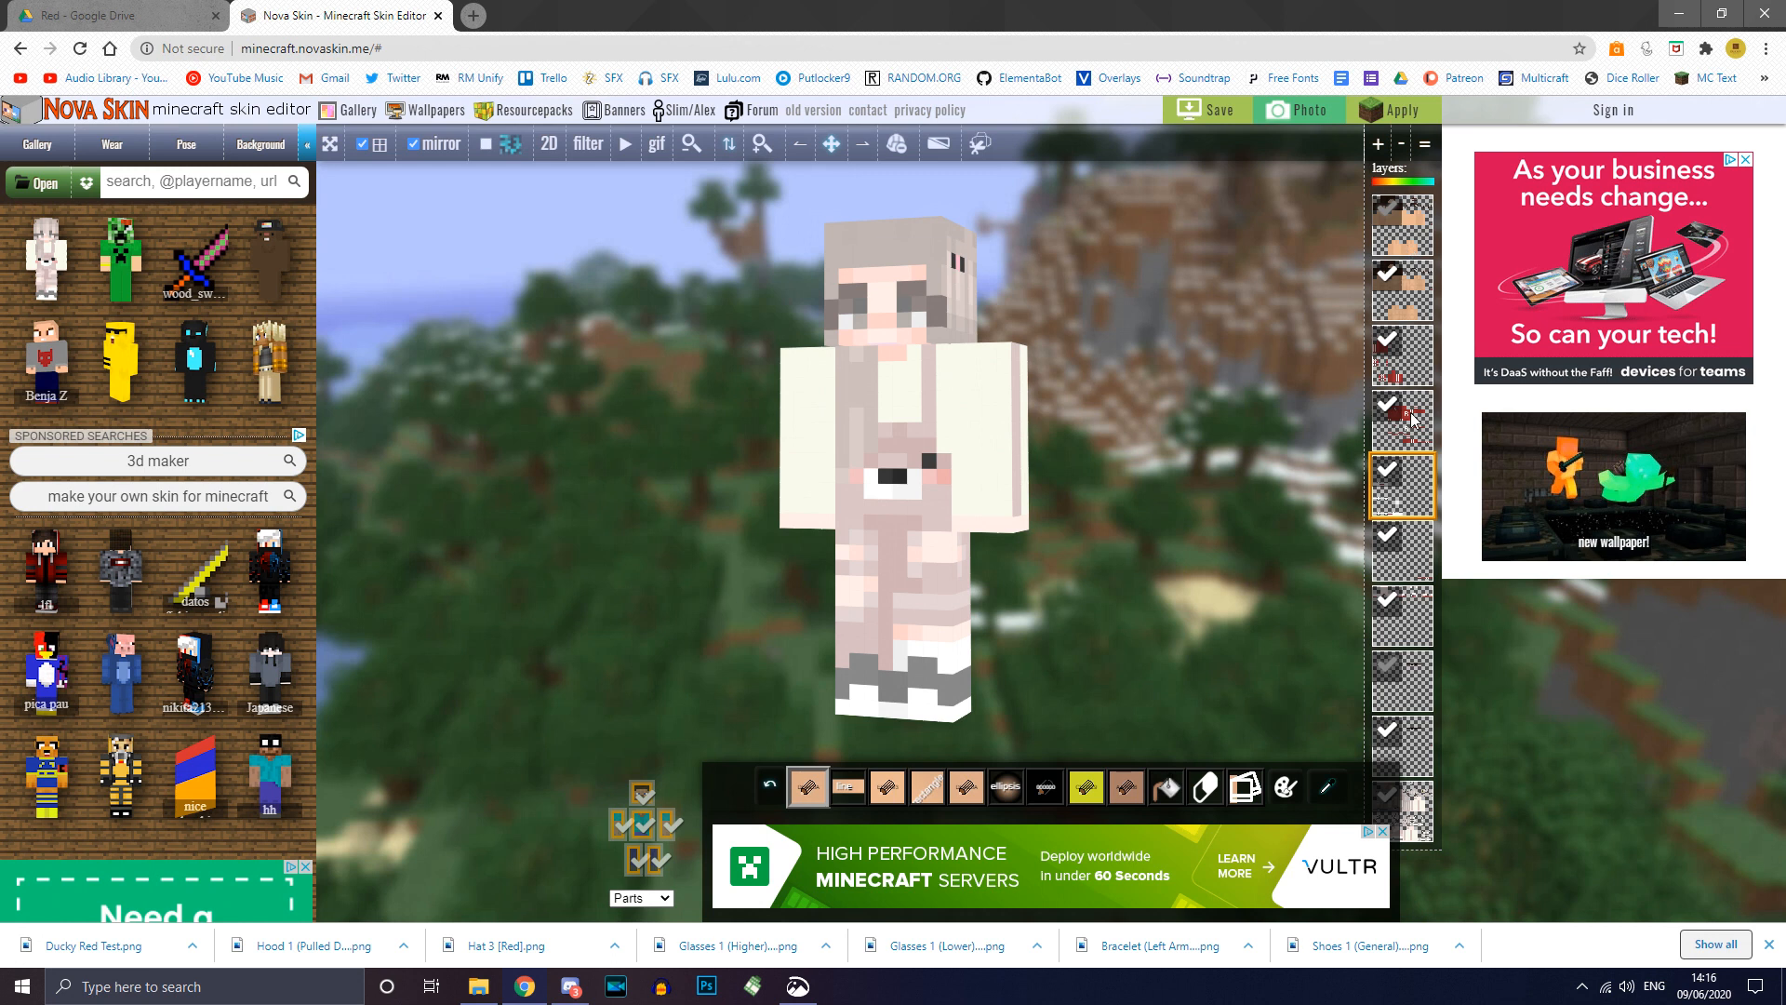
left_click(1402, 146)
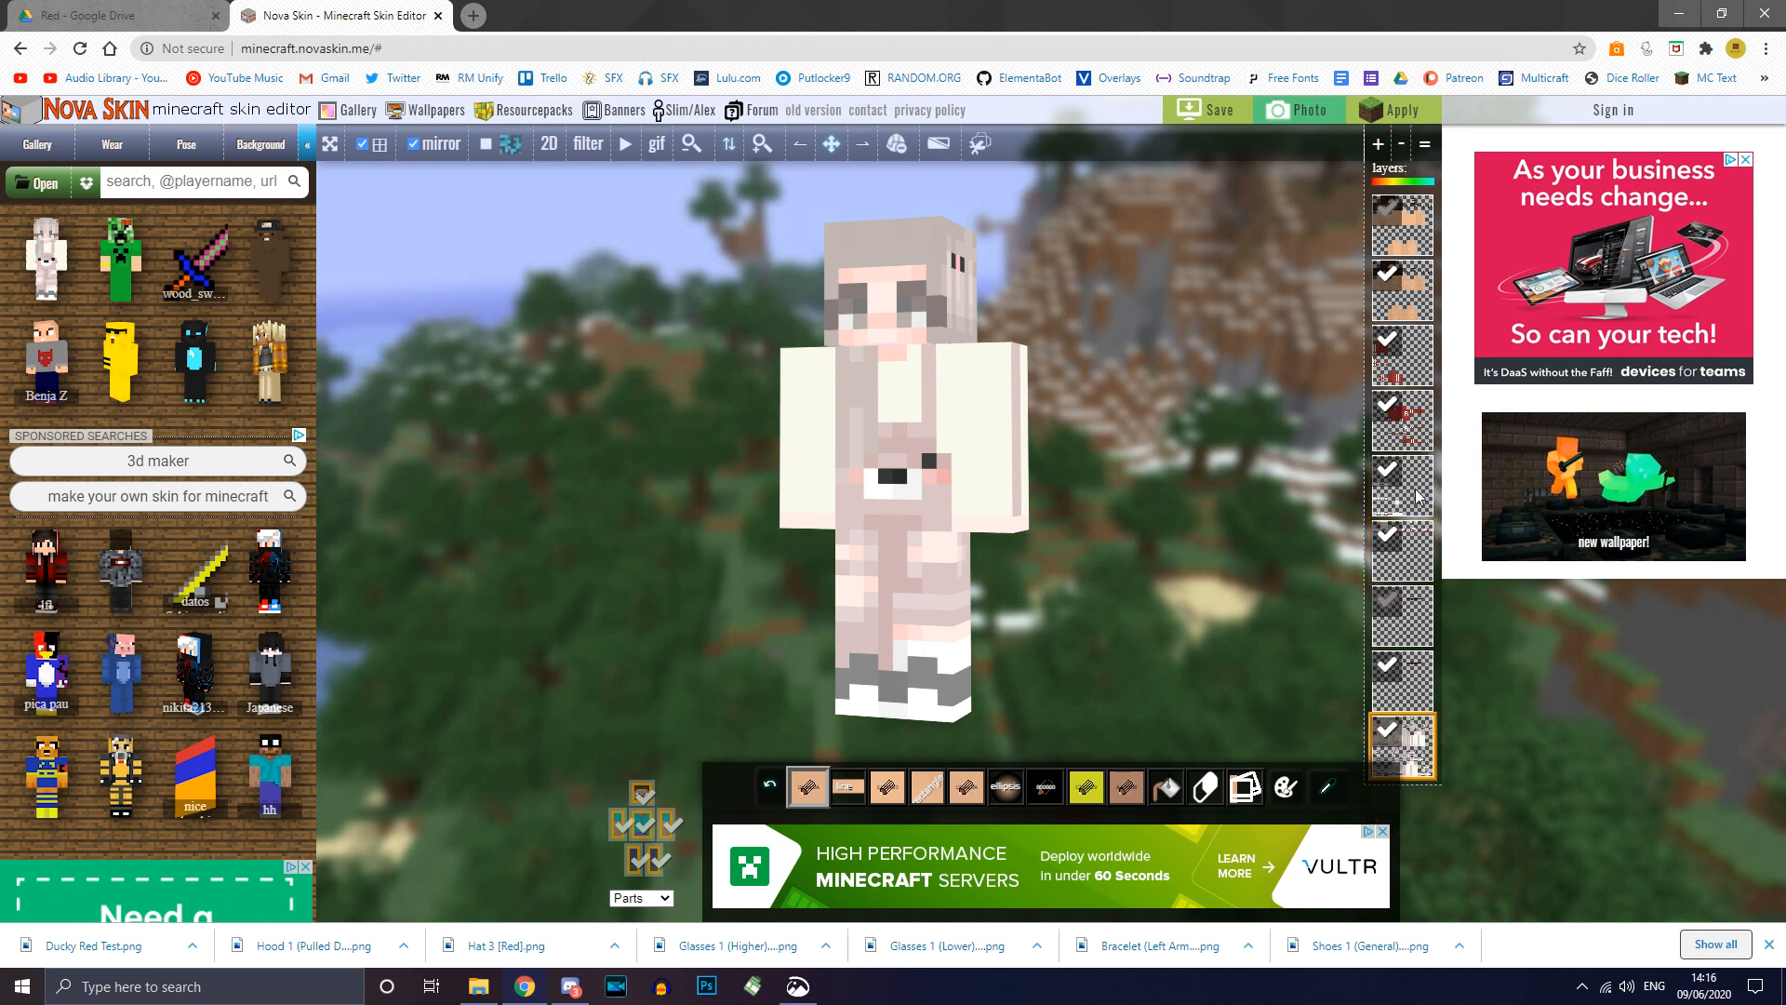
Step: Hide layers 7 and 8, move the new skin layer up, and show the bottom layer's sunglasses
left_click(1390, 613)
left_click(1390, 671)
left_click_drag(1409, 731, 1412, 549)
right_click_drag(1116, 266, 1125, 329)
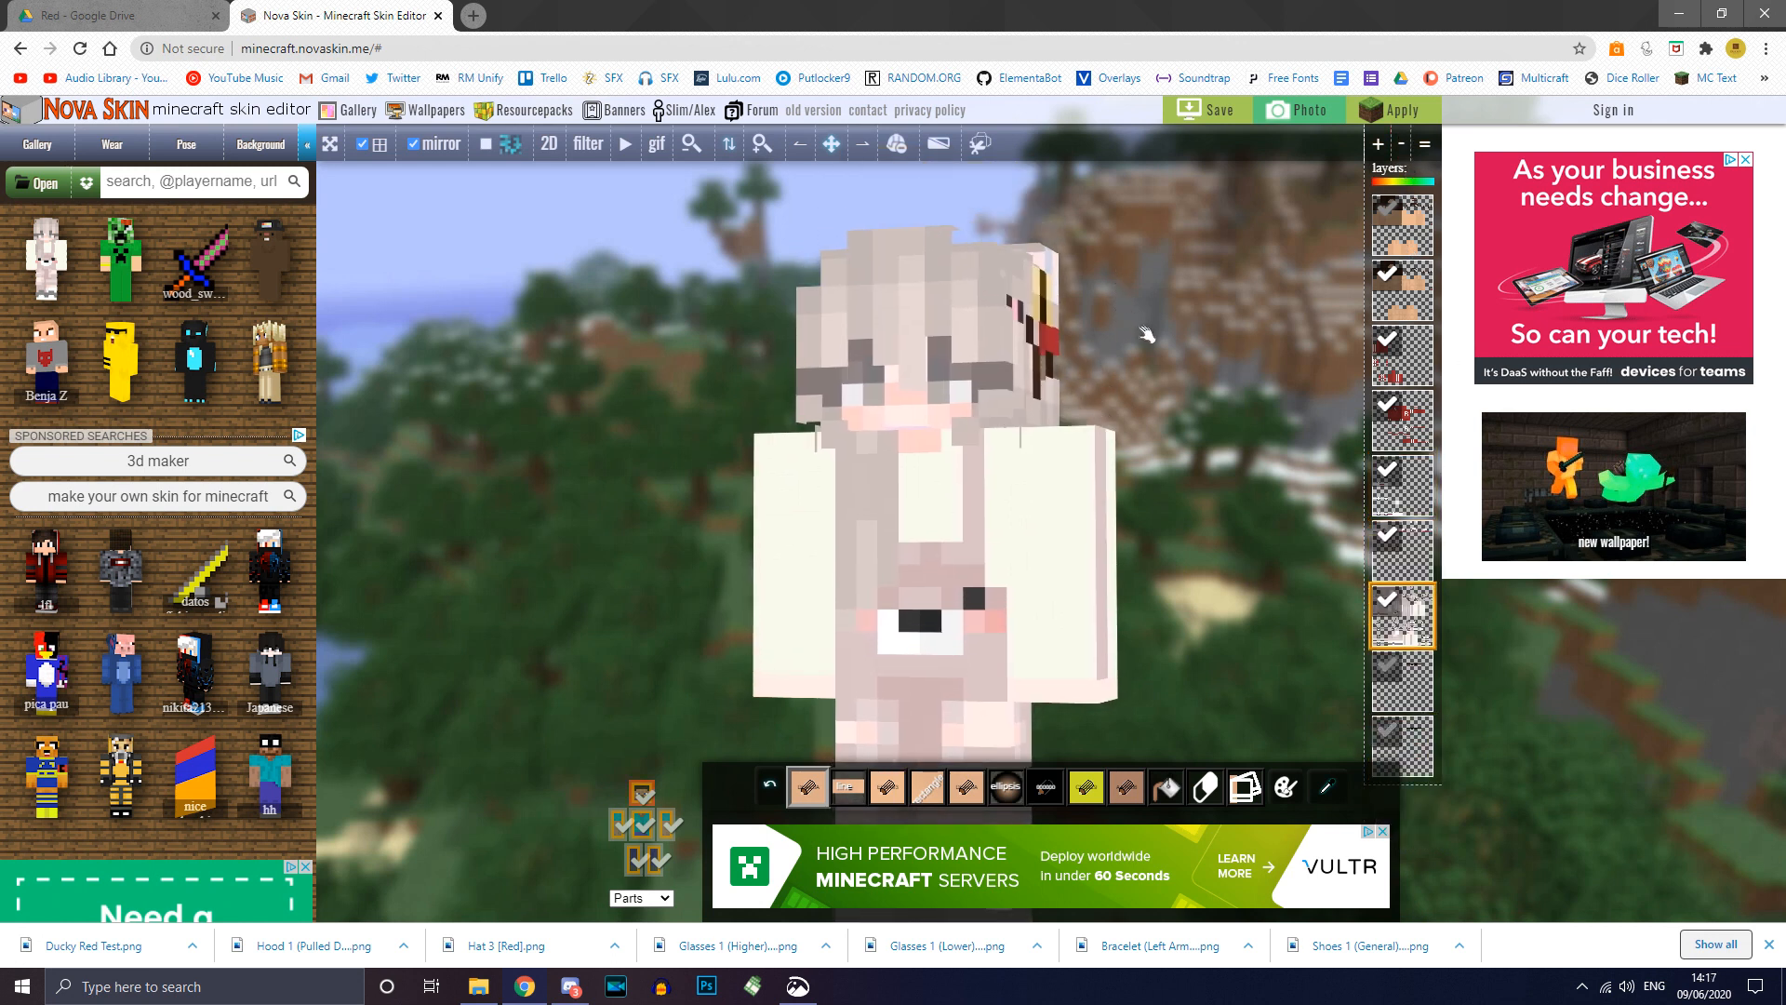
left_click_drag(1147, 335, 1154, 345)
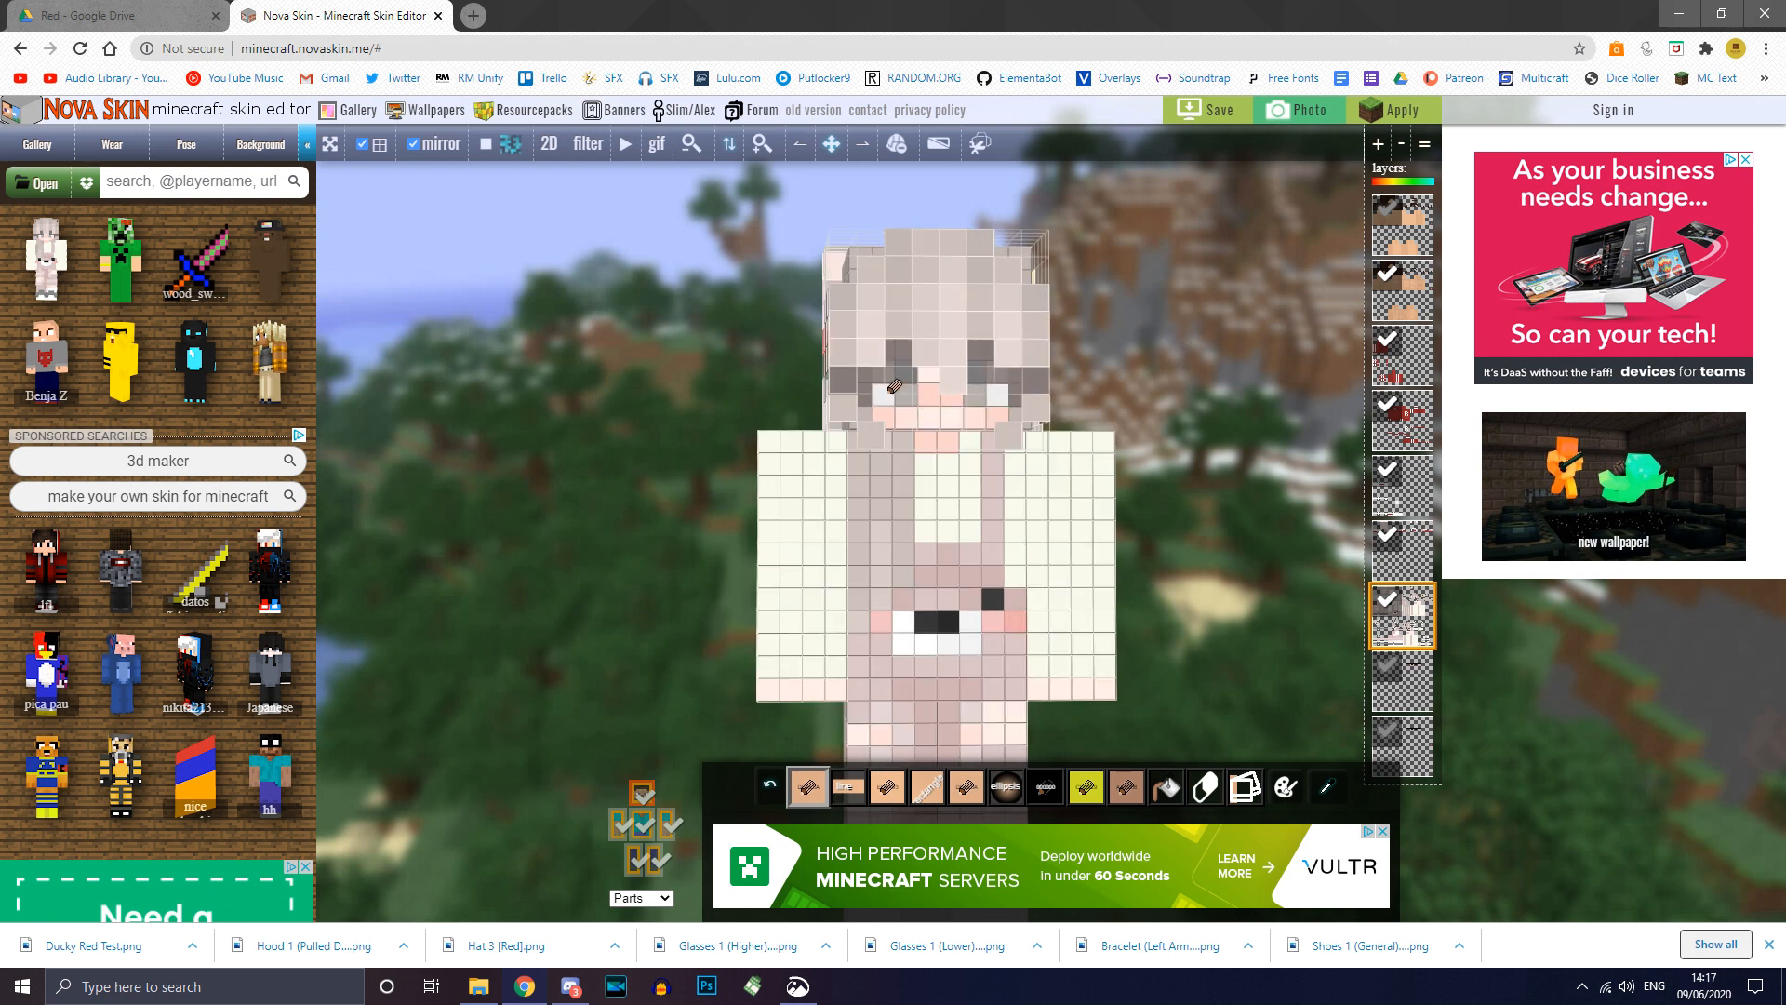
scroll(926, 372, "up", 3)
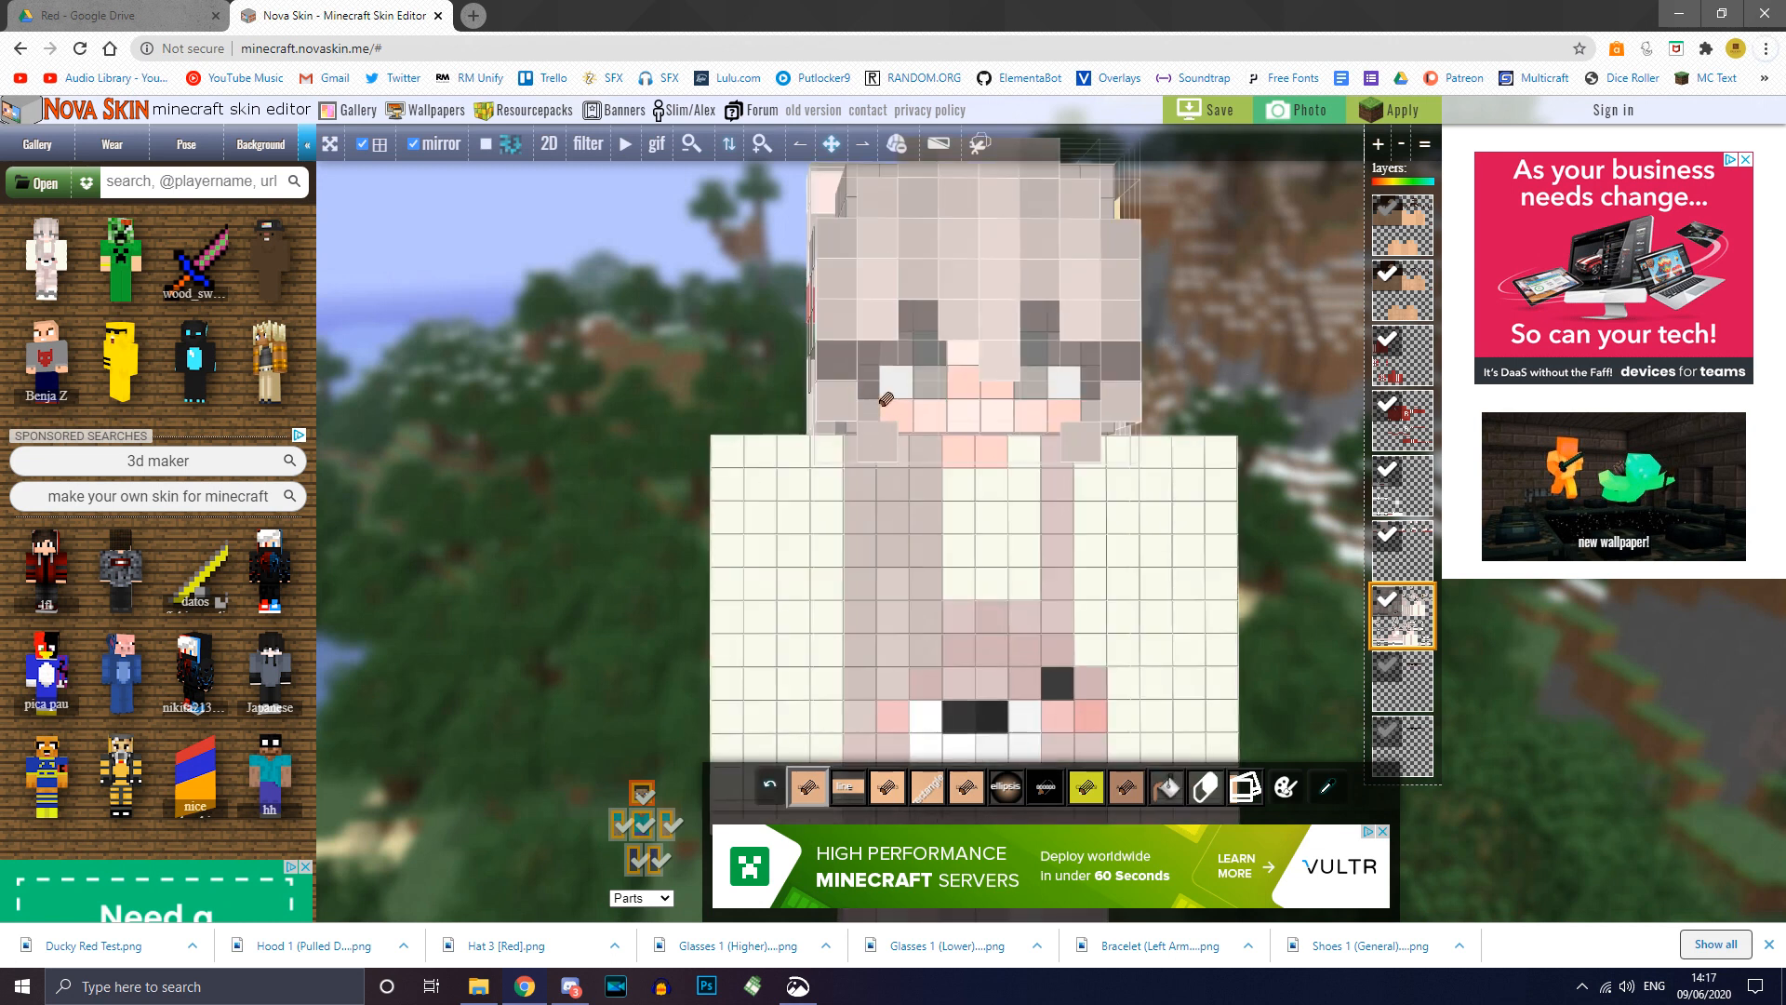
left_click_drag(1257, 335, 1243, 331)
right_click_drag(1243, 331, 1242, 383)
left_click(1386, 737)
mouse_move(1288, 403)
left_mouse_down()
mouse_move(1321, 404)
mouse_move(1201, 407)
mouse_move(1295, 410)
mouse_move(1264, 388)
mouse_move(1275, 399)
left_mouse_up()
Step: Hide the head's outer layer and bottom layer, then paint the three left-eye cells grey from the right eye
left_click(642, 788)
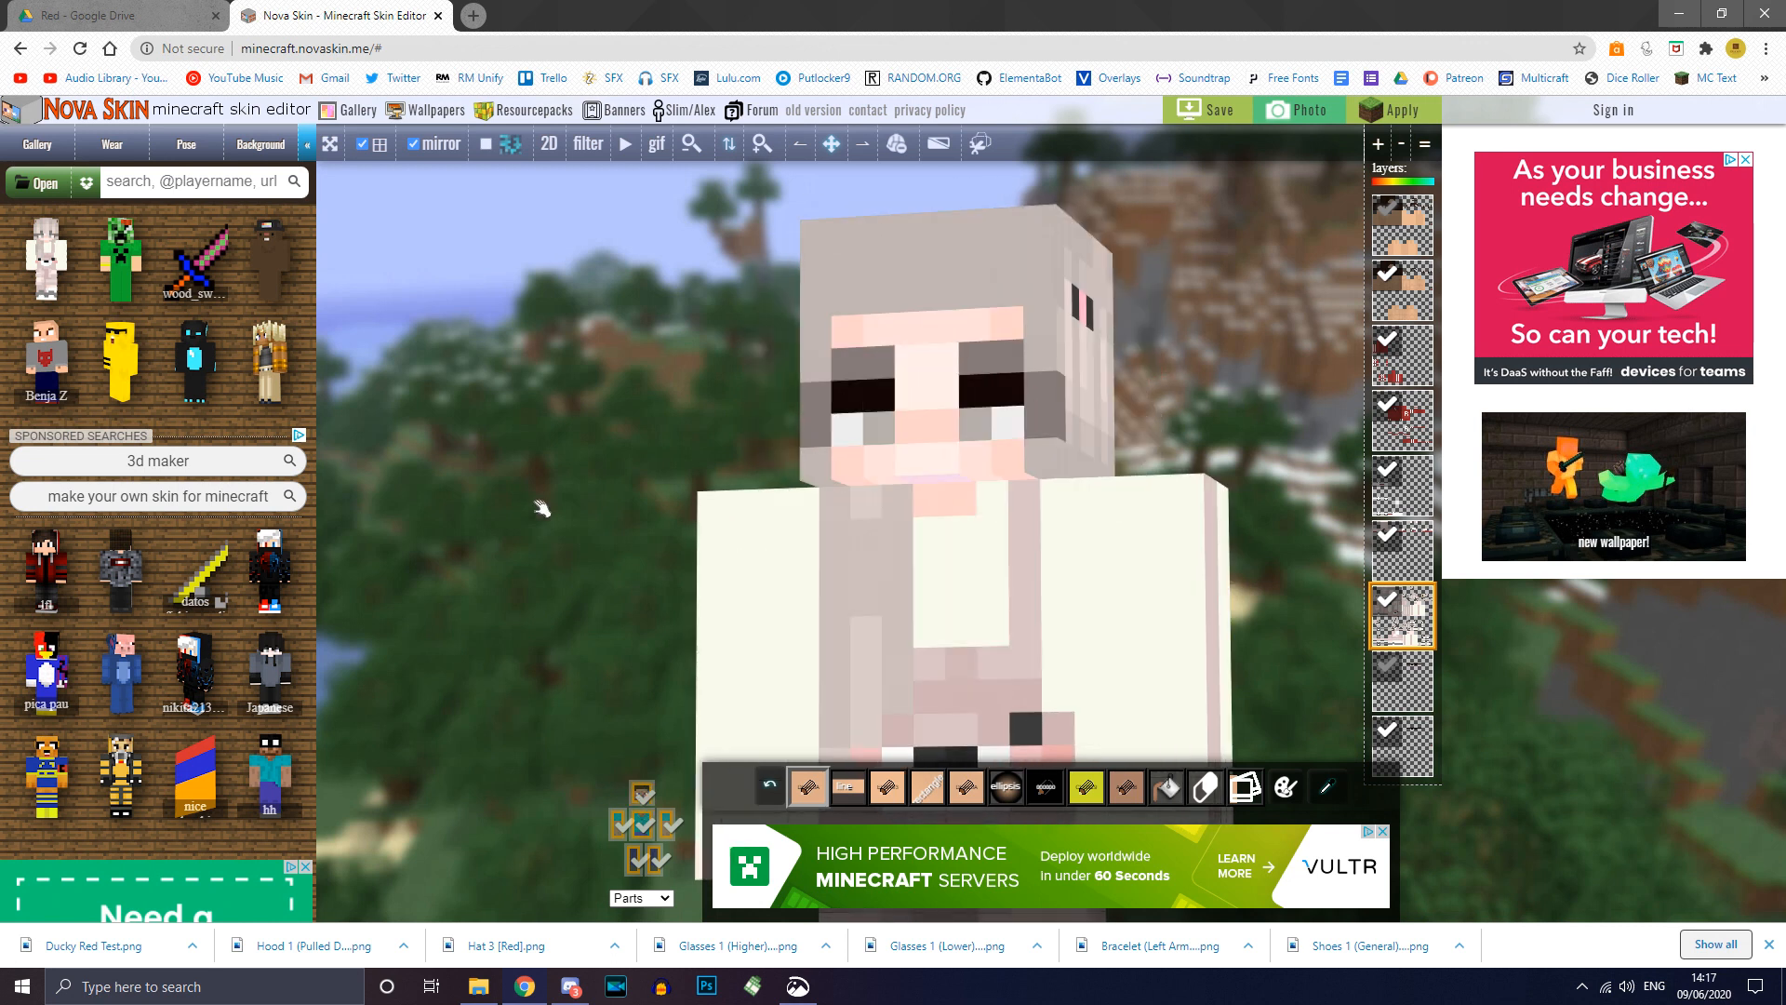
left_click_drag(542, 503, 549, 509)
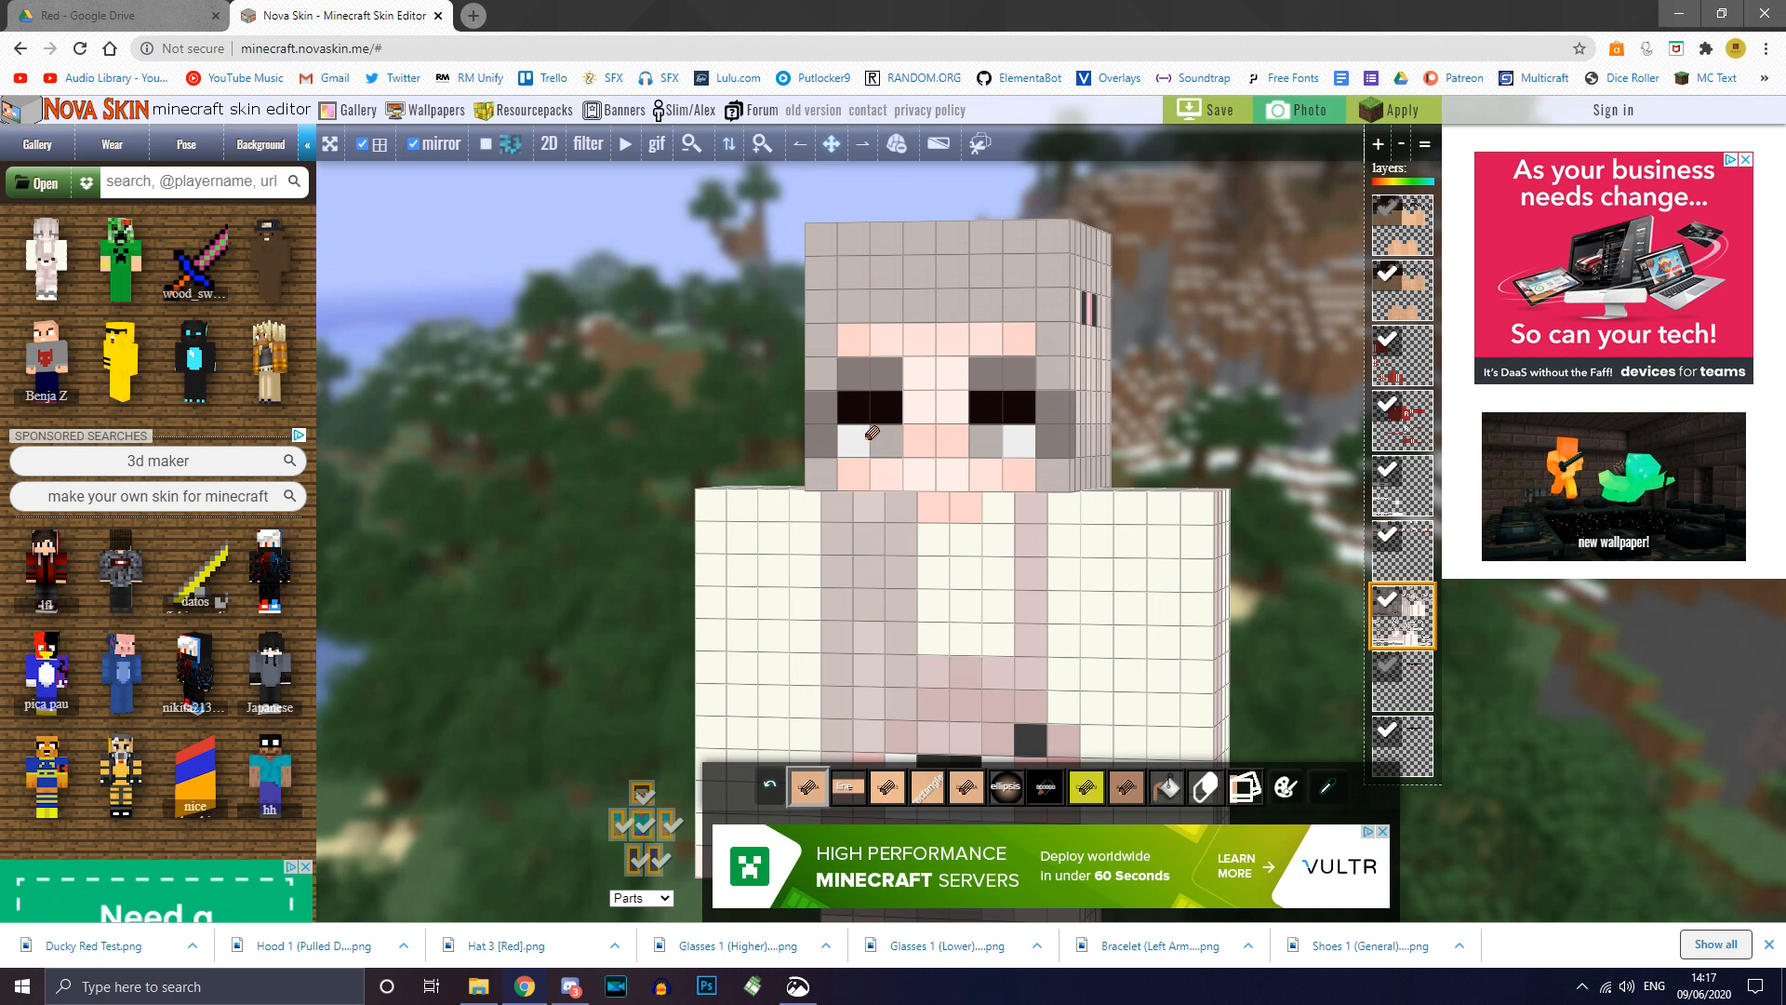
left_click(1393, 733)
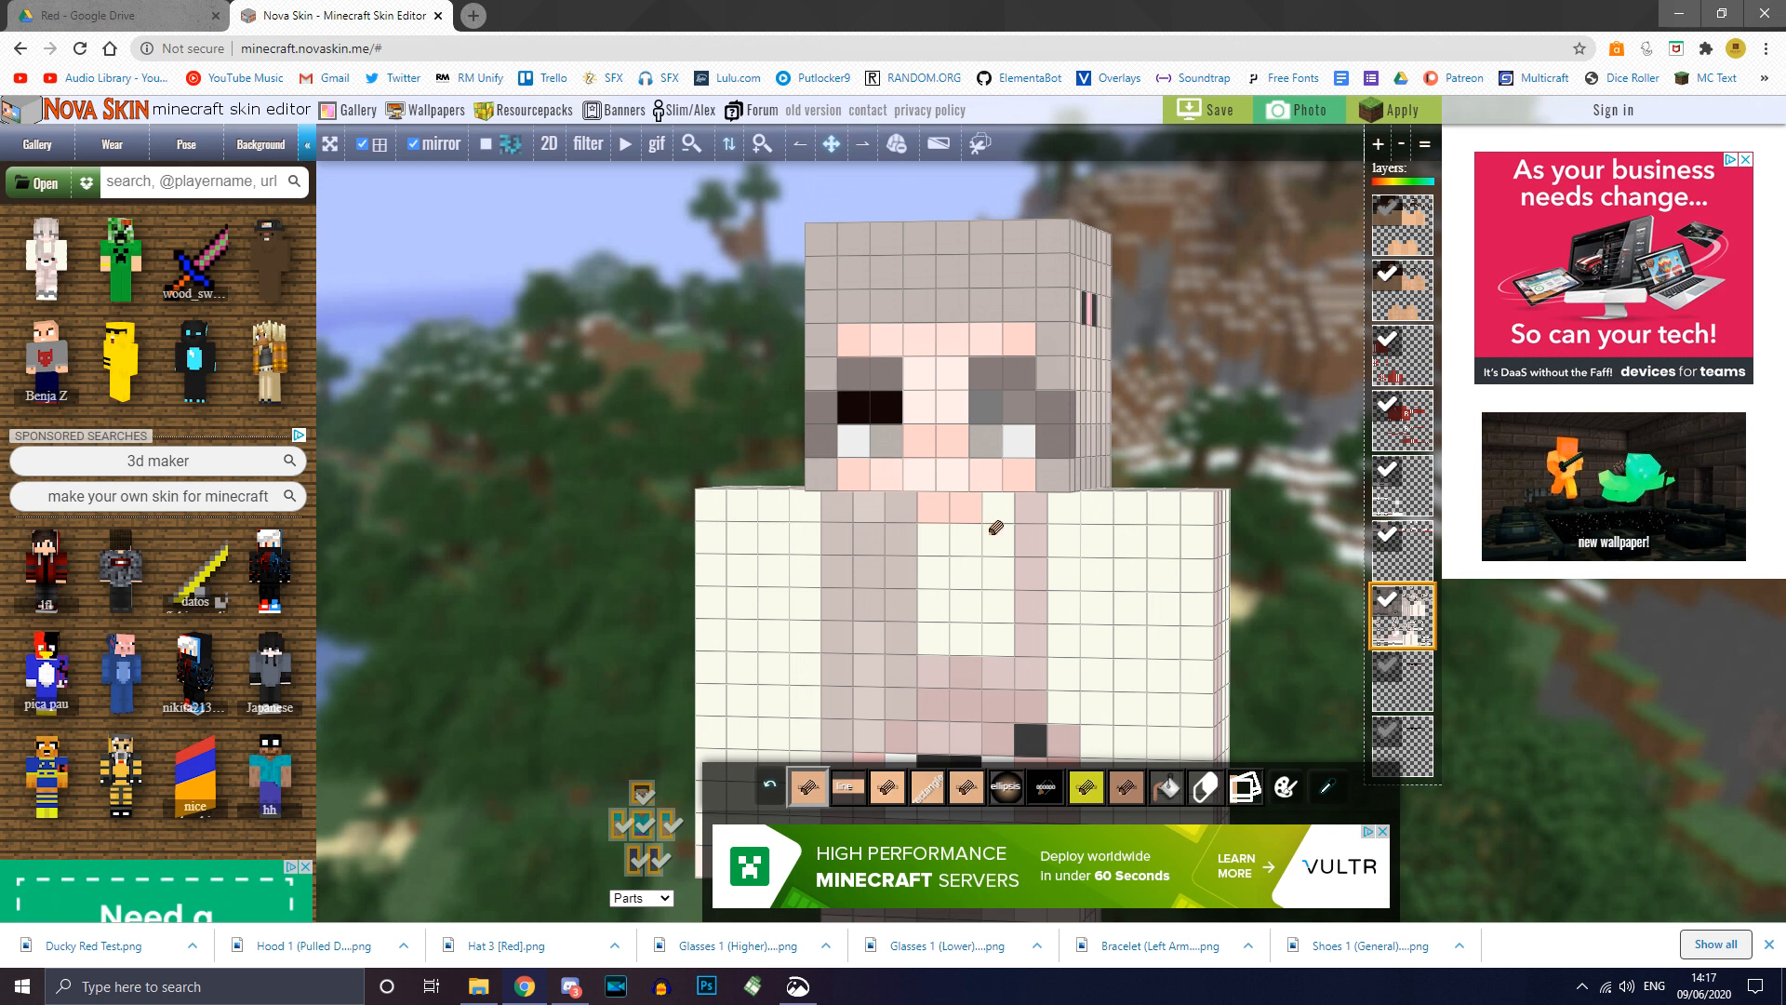
right_click(993, 411)
left_click(914, 404)
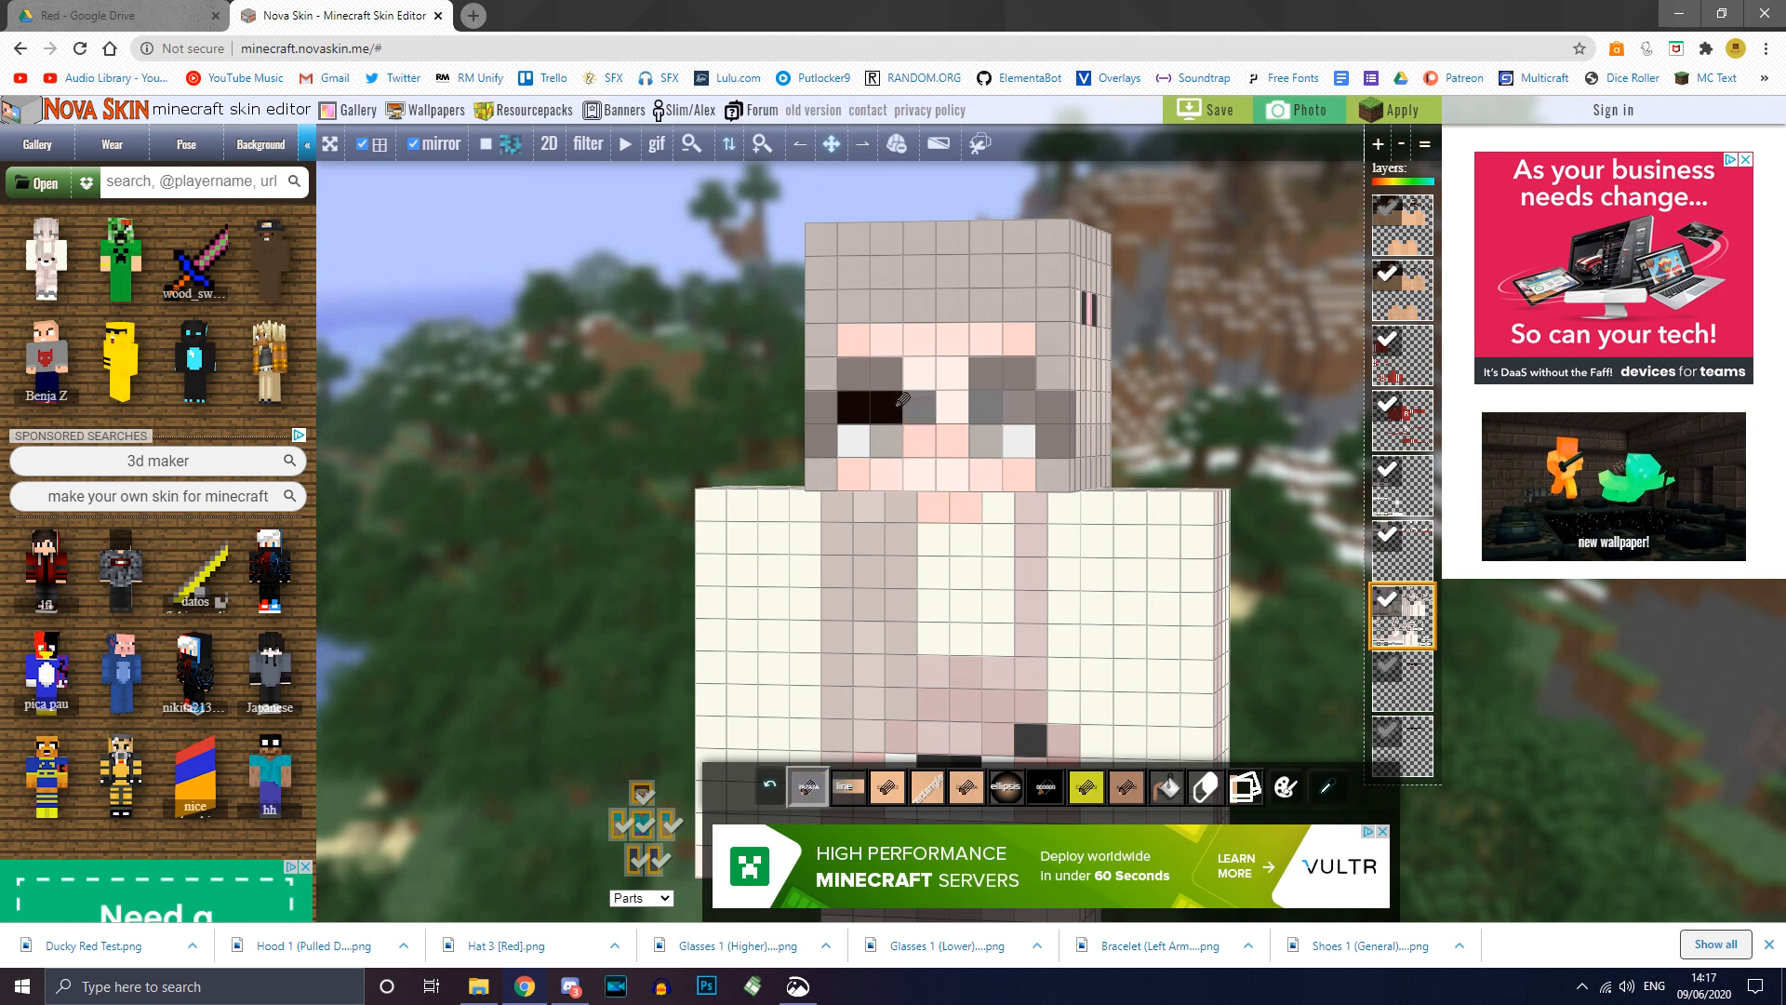
left_click(889, 407)
left_click(867, 409)
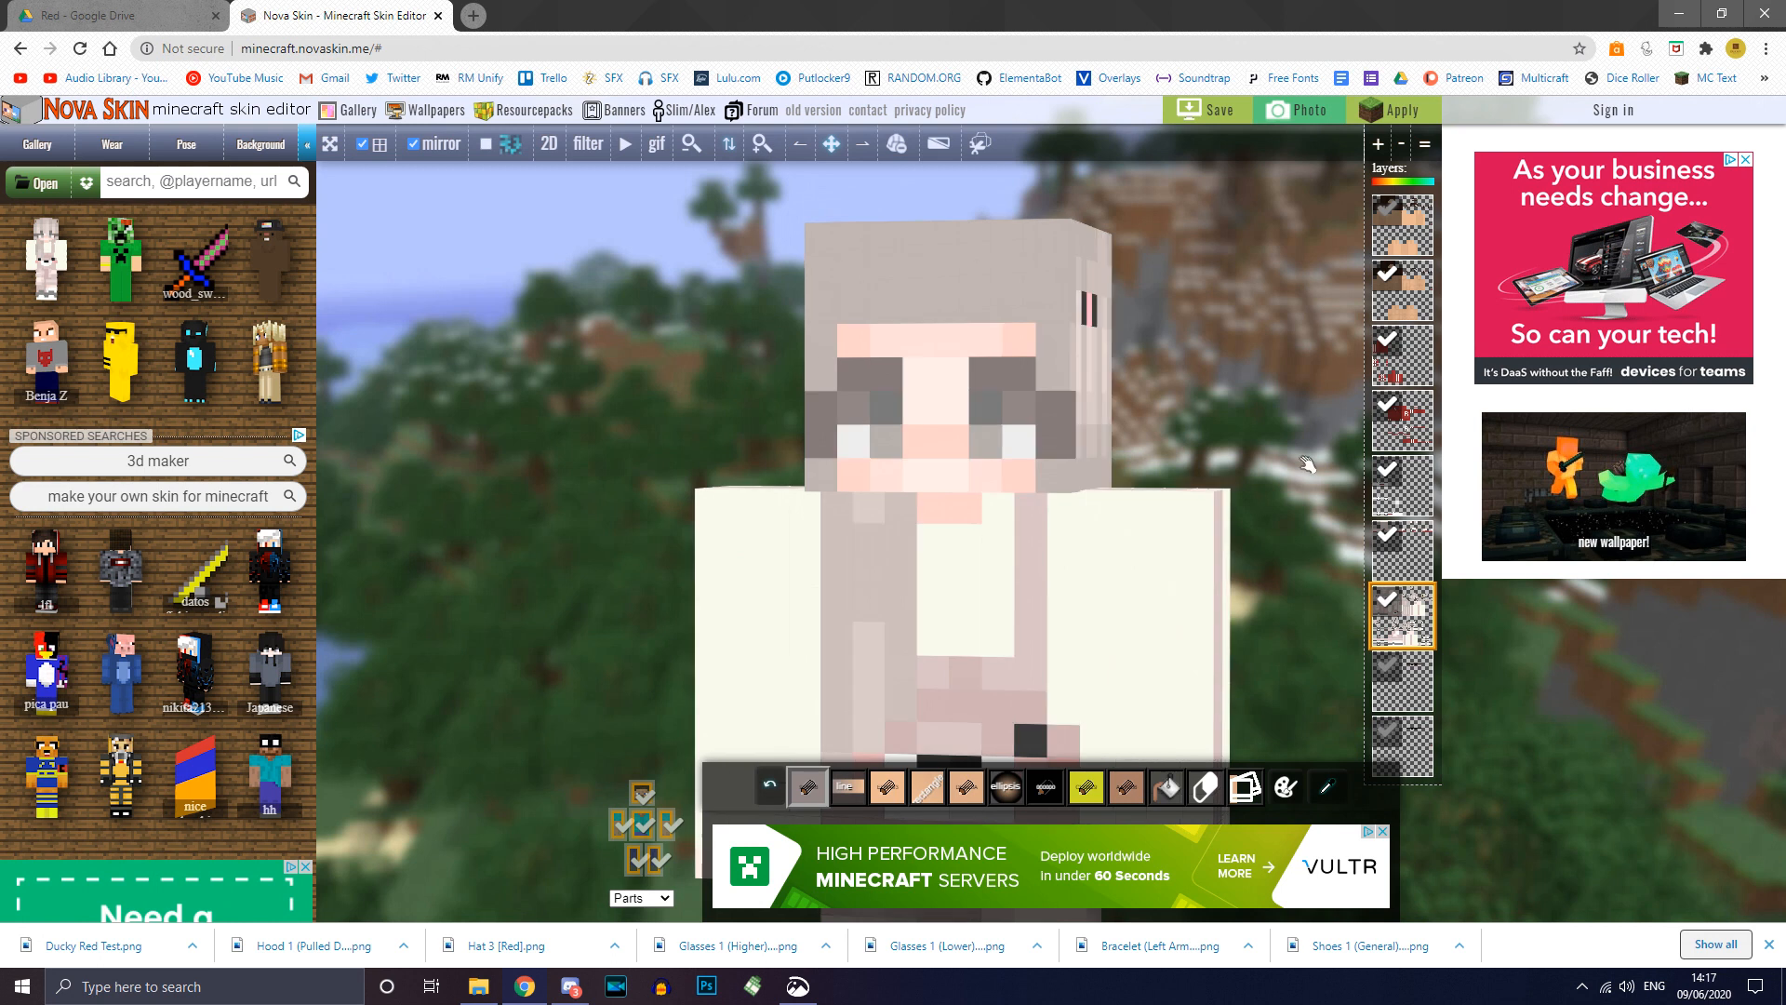
Step: Show the eighth layer again and toggle the head to check the sunglasses
left_click(1387, 665)
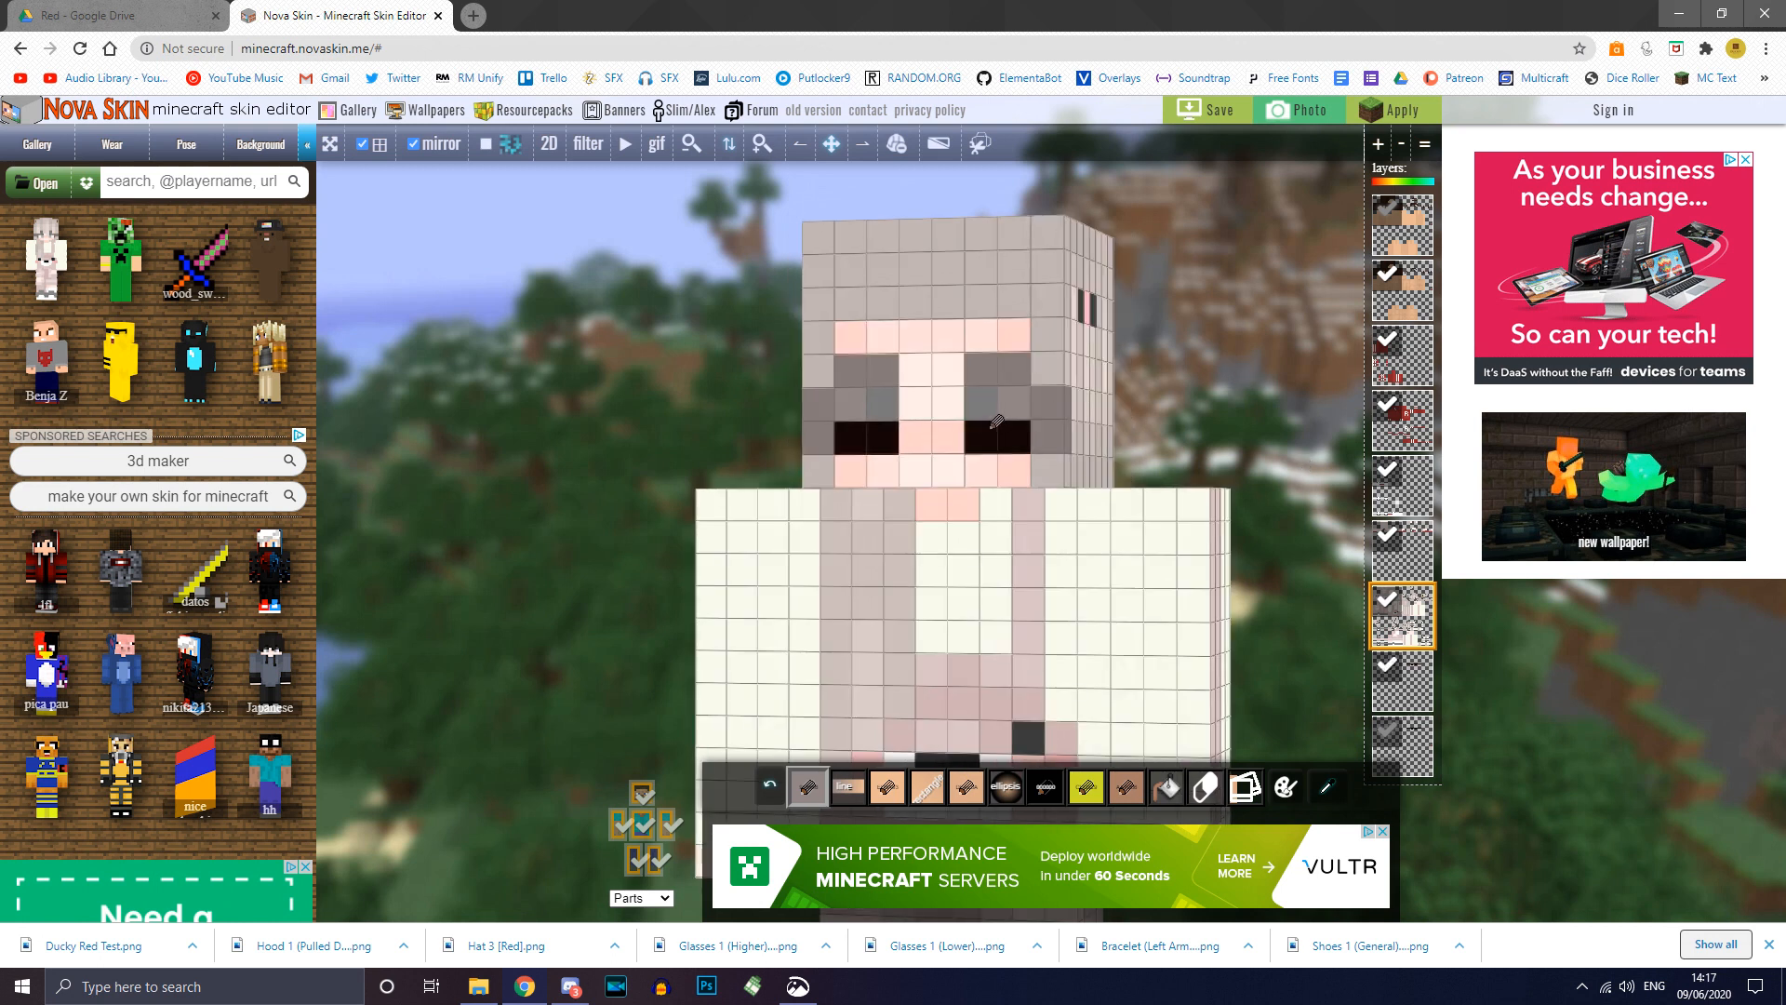
left_click(644, 795)
left_click(649, 800)
left_click_drag(1299, 400, 1207, 319)
scroll(1287, 407, "down", 5)
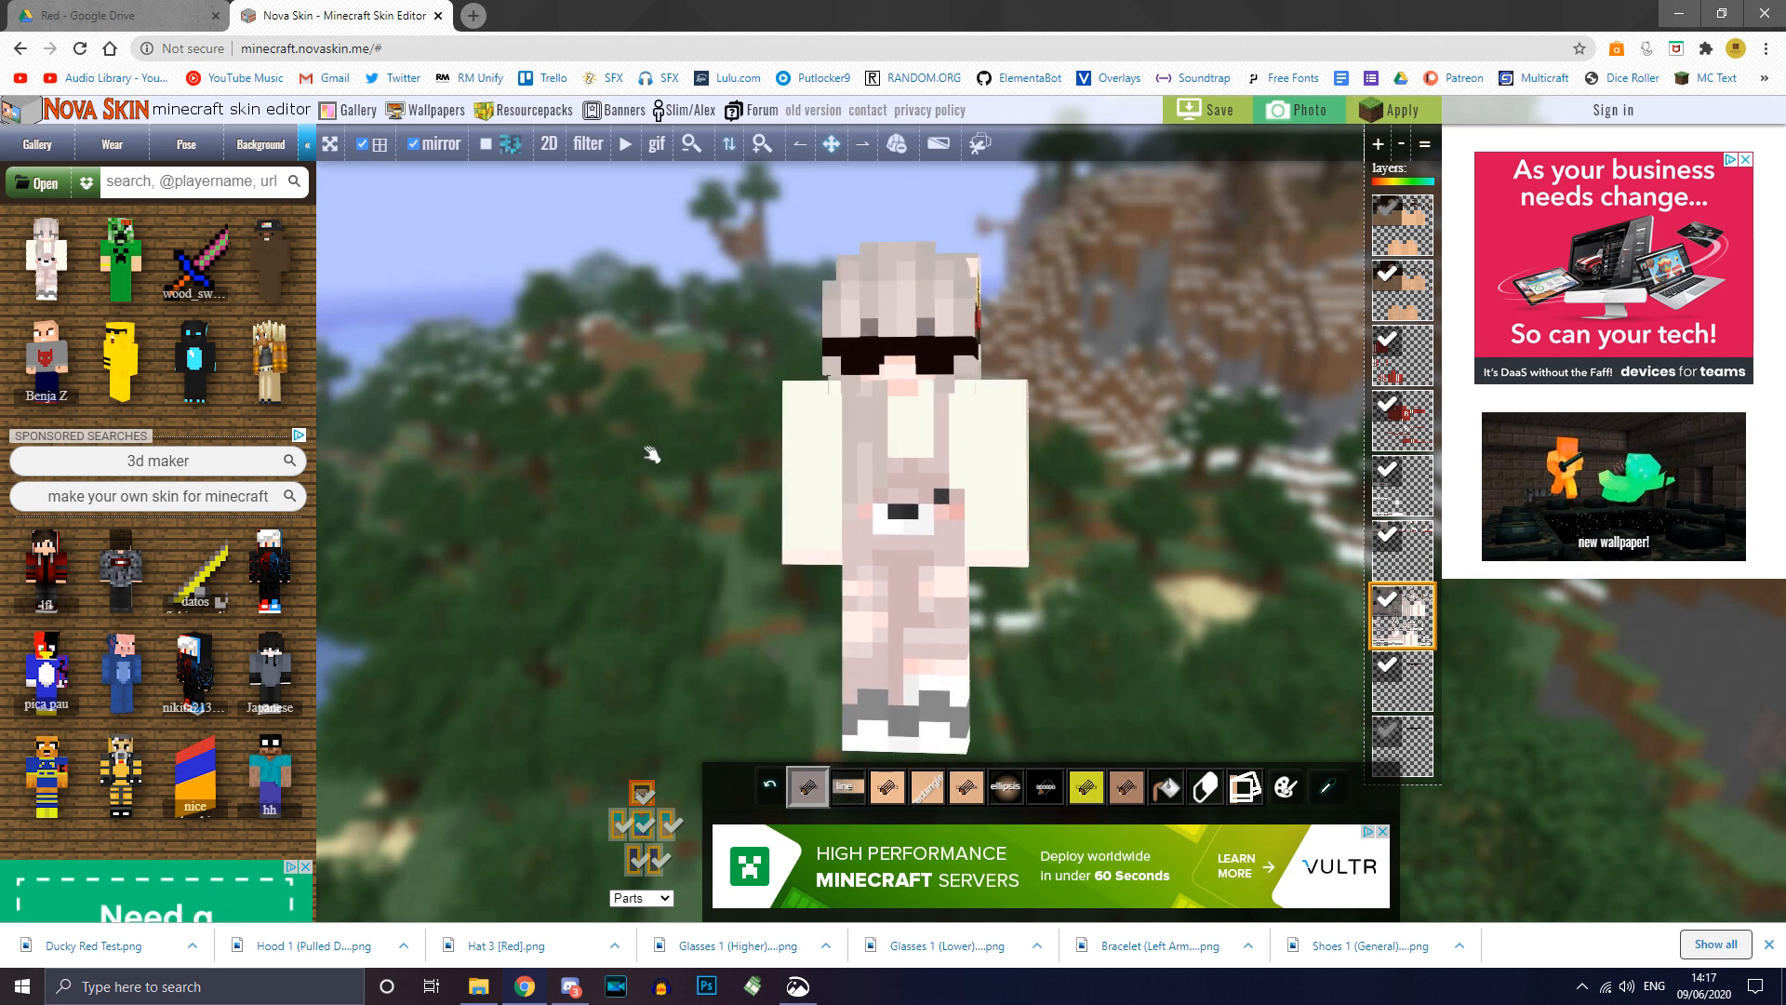
Step: Rotate the red-tracksuit skin slightly to show more of its side
left_click_drag(1165, 439, 1161, 439)
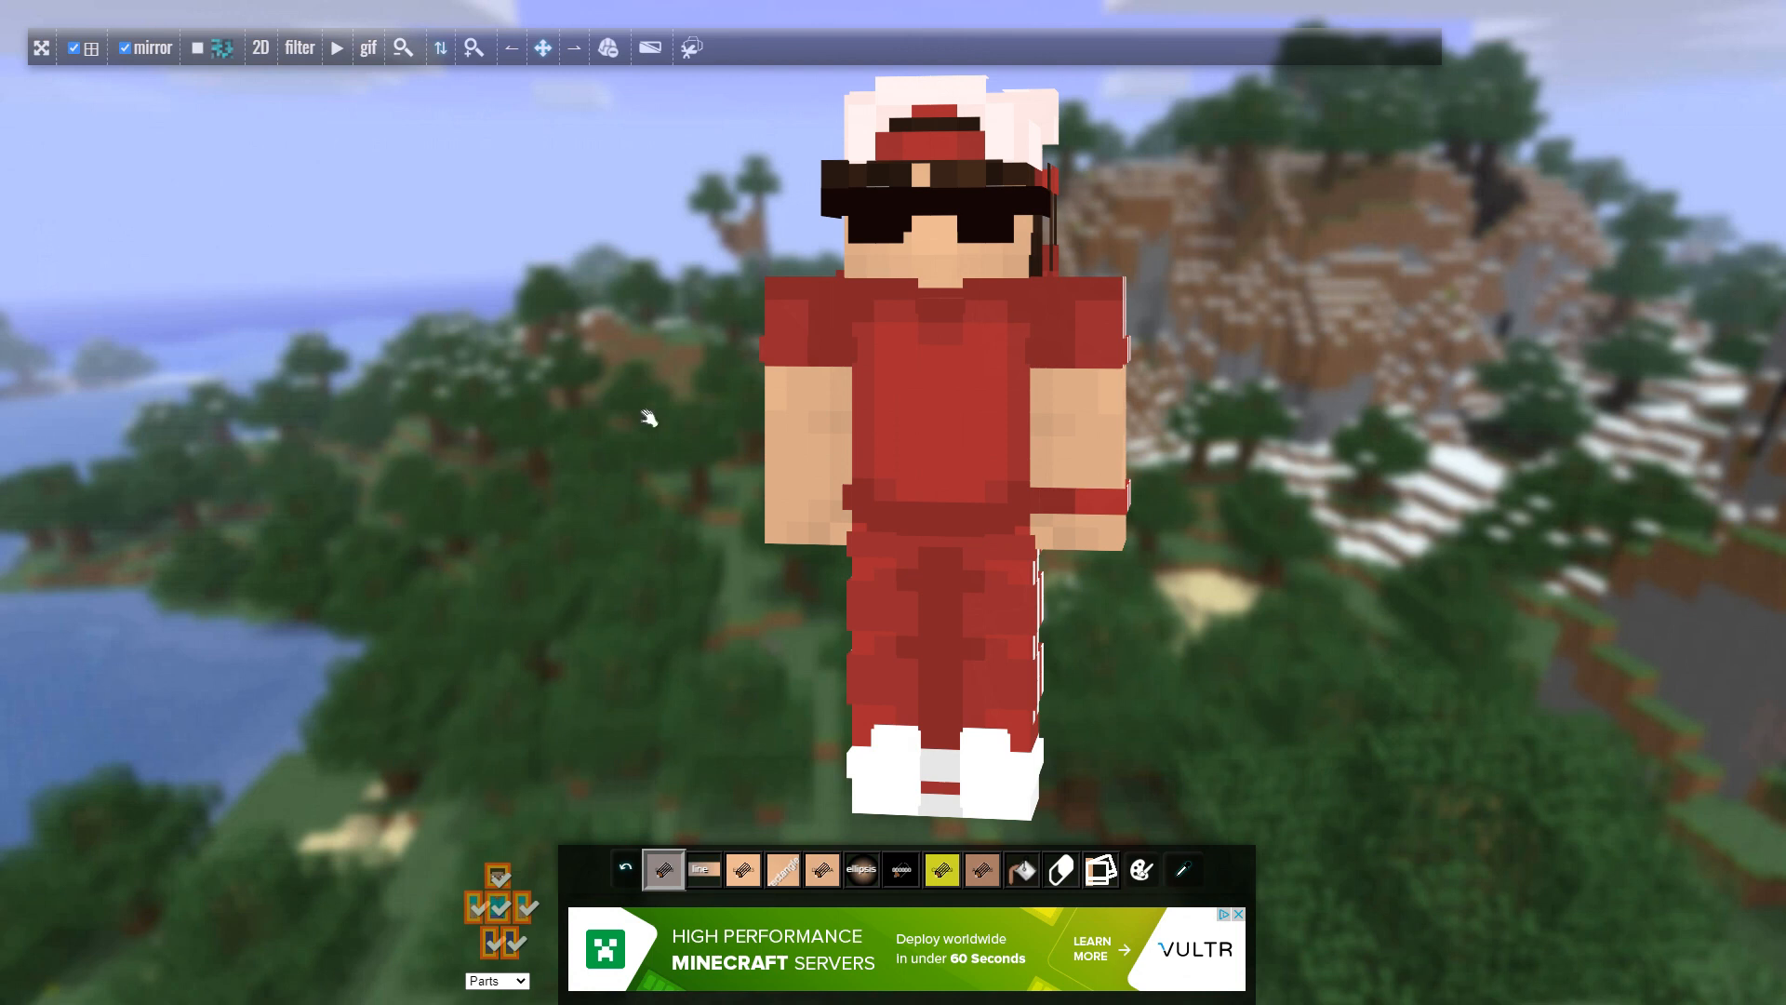